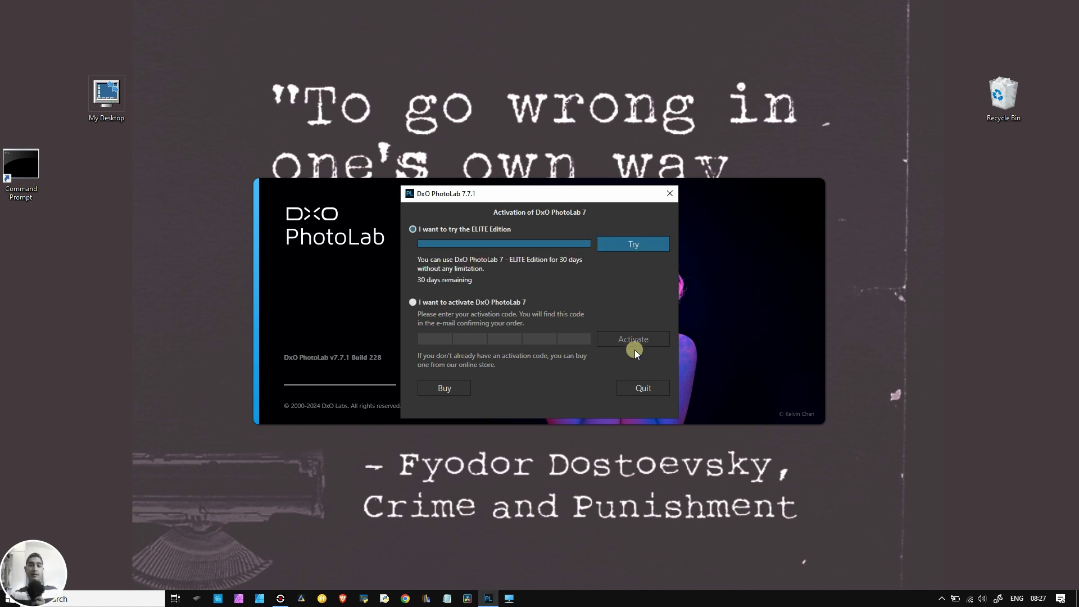
Step: Start the 30-day ELITE Edition trial of DxO PhotoLab 7 and close the DxO Hub window
{"action": "left_click", "coordinate": [637, 243]}
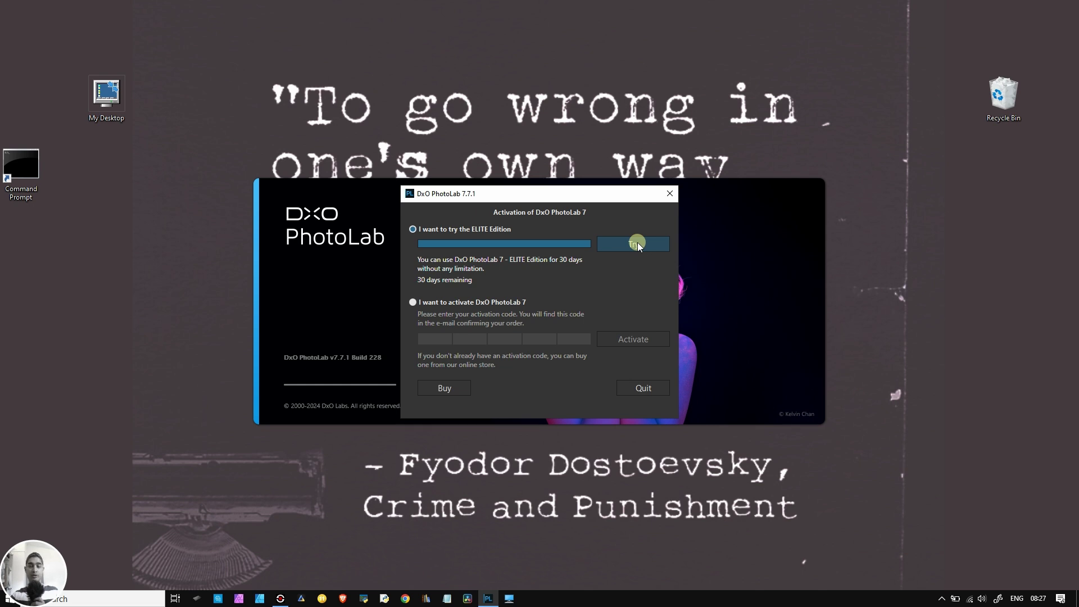
{"action": "left_click", "coordinate": [637, 244]}
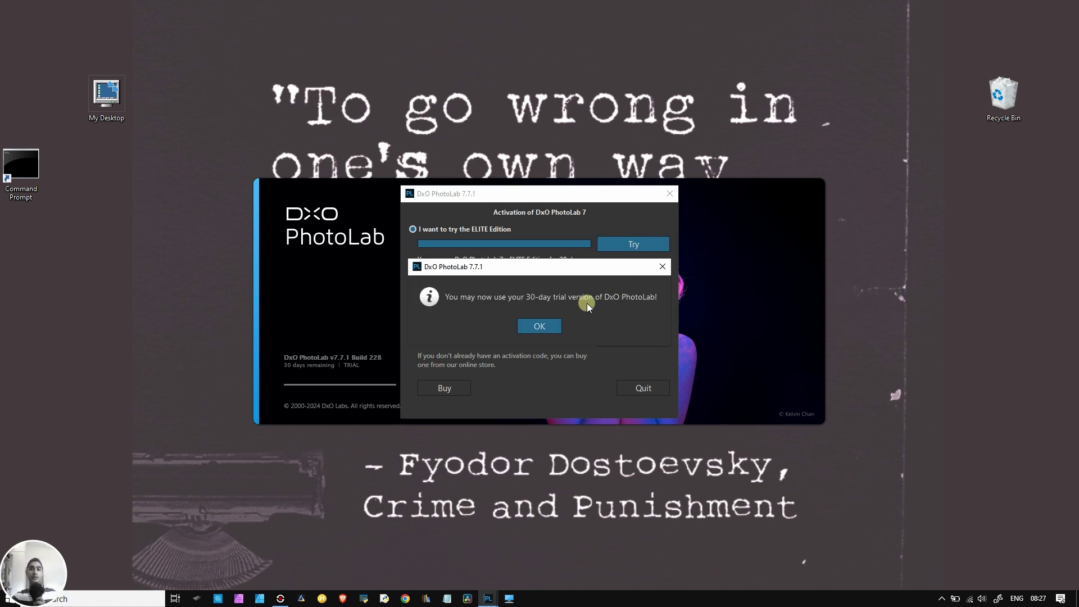
{"action": "left_click", "coordinate": [548, 328]}
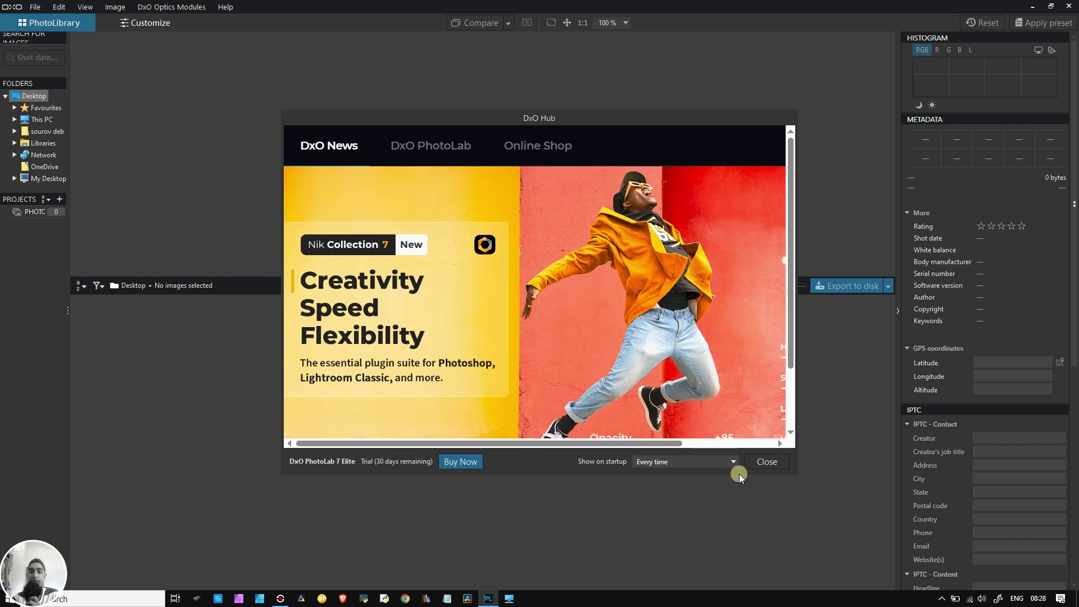
{"action": "left_click", "coordinate": [765, 461]}
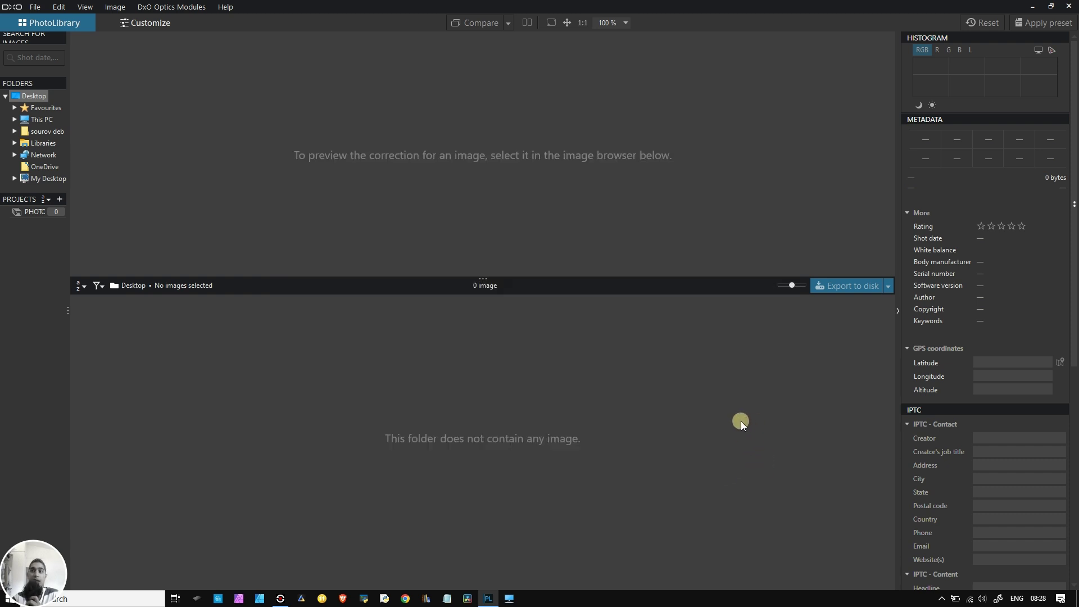
Step: Create a folder named "test image" on the Windows desktop and place it below the My Desktop icon
{"action": "left_click", "coordinate": [1032, 6]}
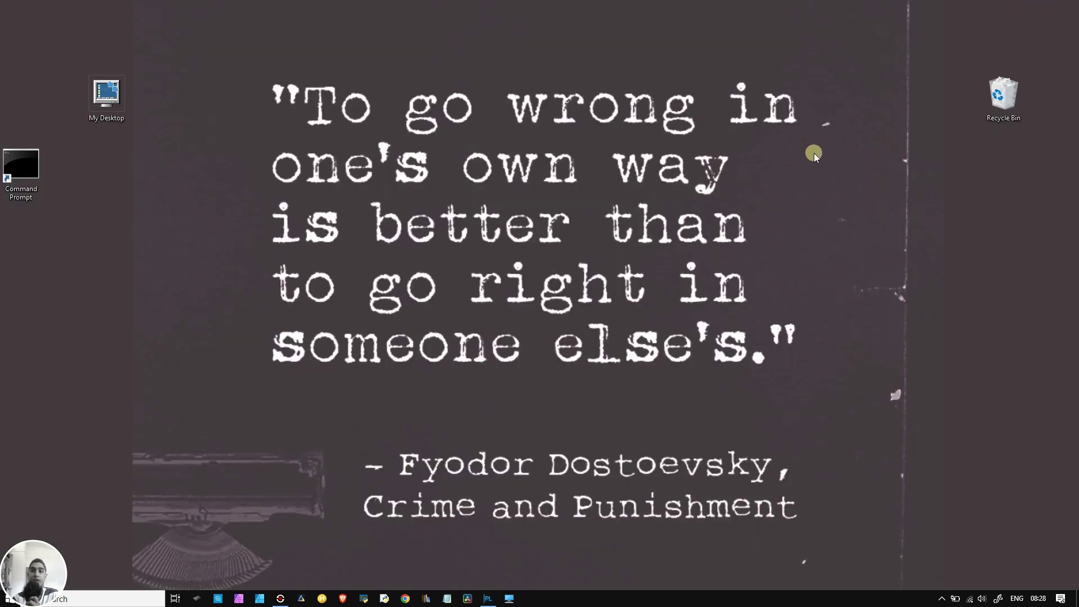
{"action": "right_click", "coordinate": [44, 367]}
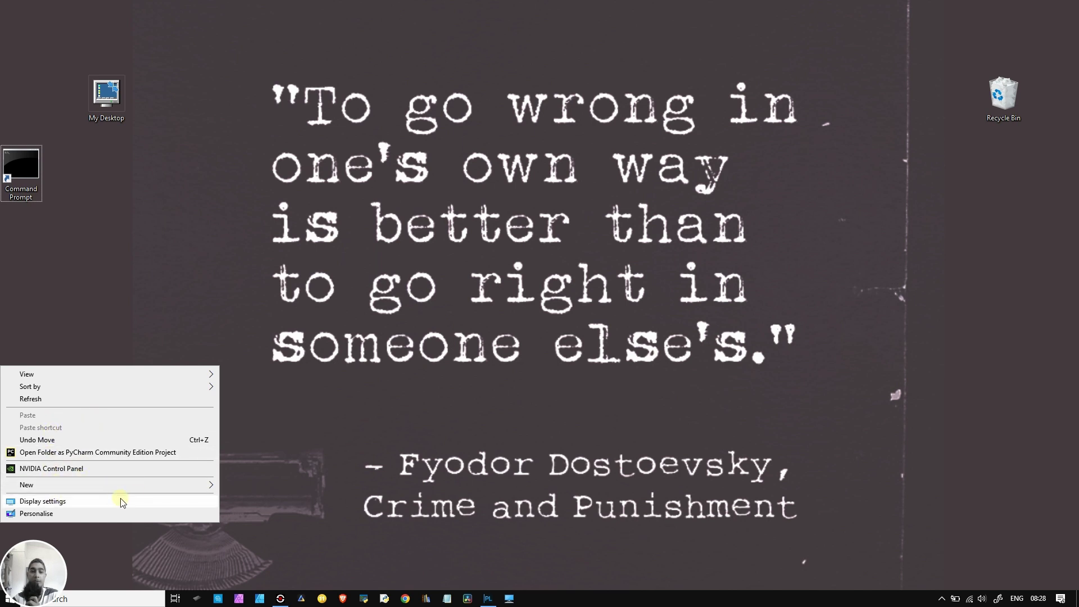
{"action": "mouse_move", "coordinate": [173, 488]}
{"action": "left_click", "coordinate": [277, 333]}
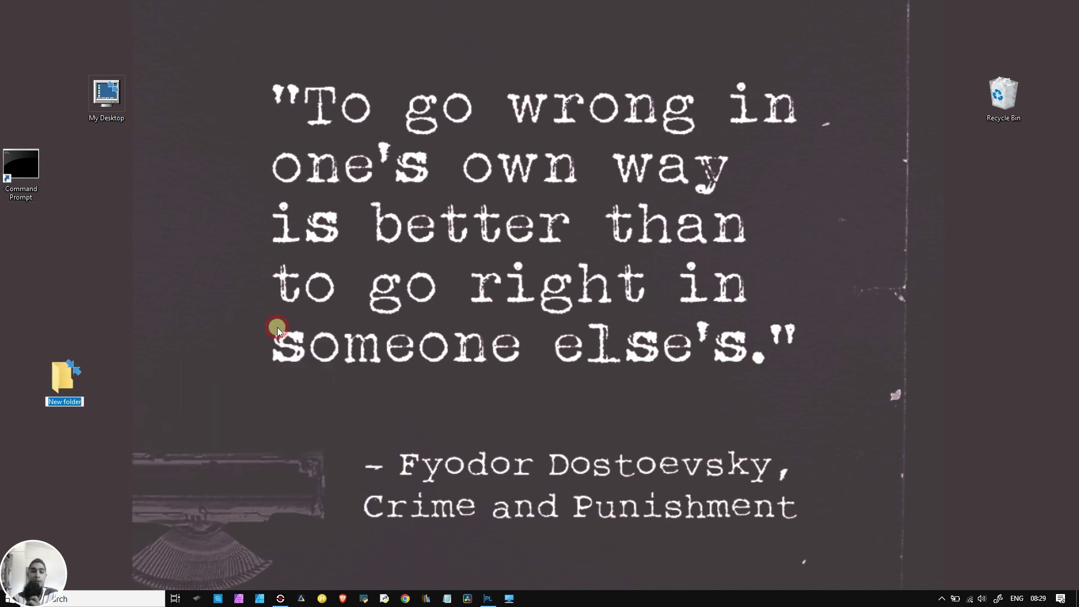
{"action": "type", "text": "te"}
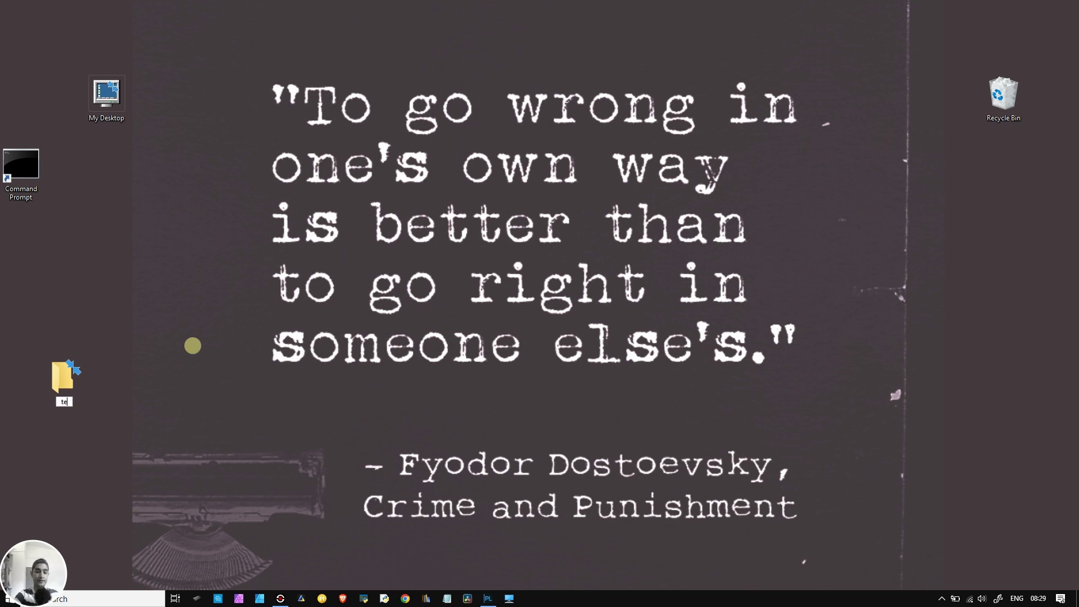
{"action": "type", "text": "st"}
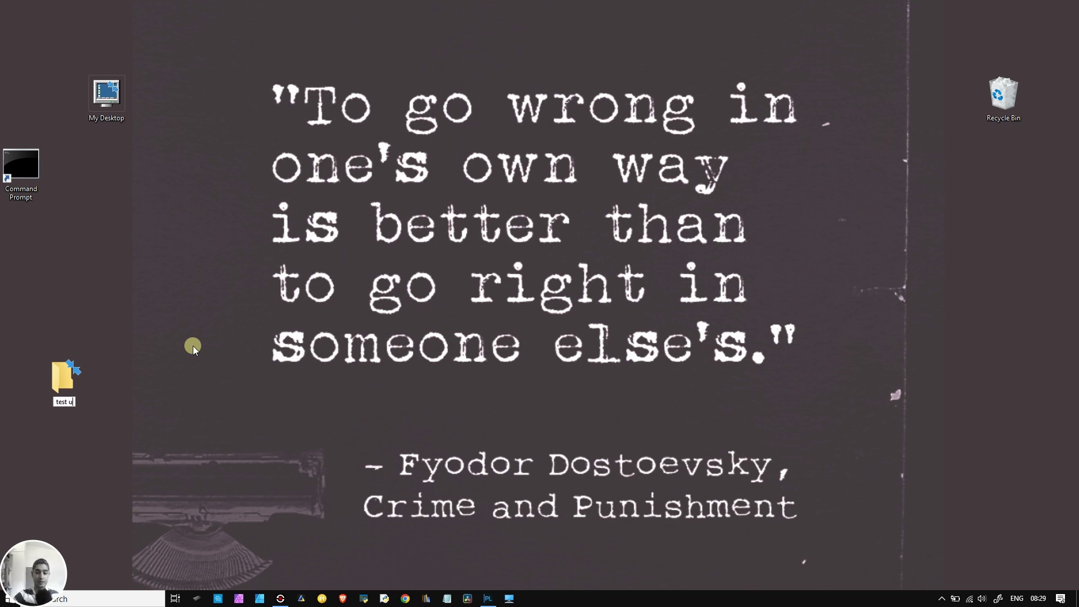
{"action": "type", "text": " image"}
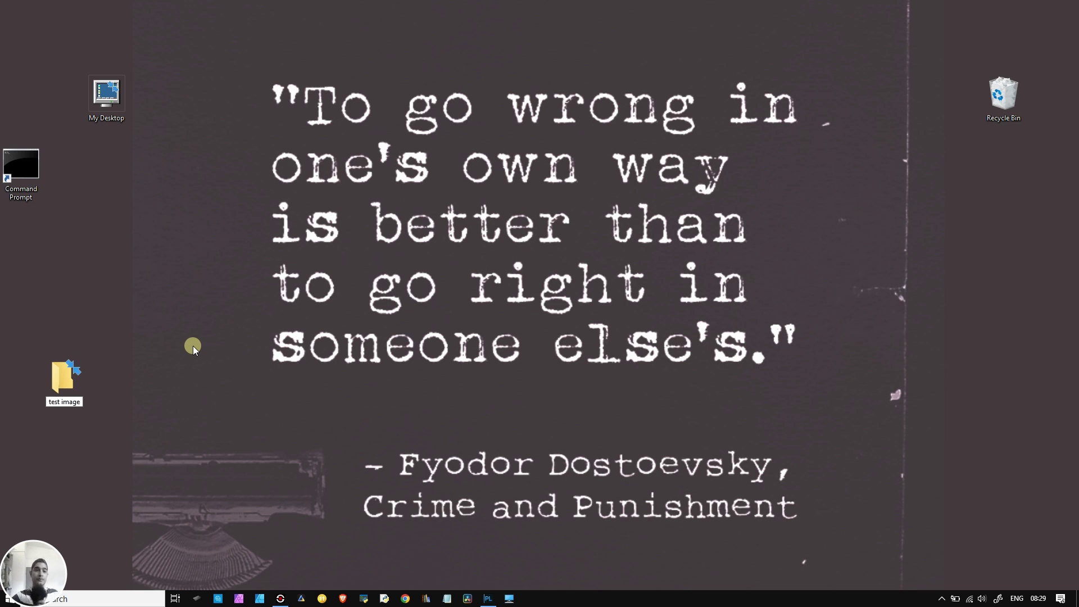
{"action": "key", "text": "Return"}
{"action": "left_click_drag", "start_coordinate": [59, 377], "coordinate": [87, 202]}
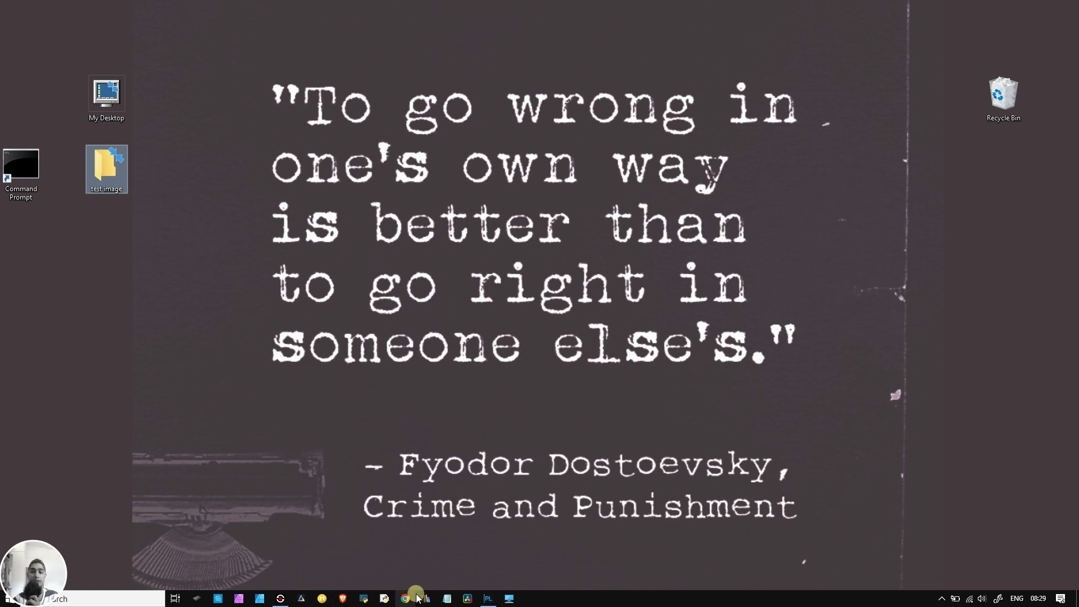
Step: Open the DCIM\100OLYMP folder on USB Drive (F:) in File Explorer
{"action": "left_click", "coordinate": [509, 599]}
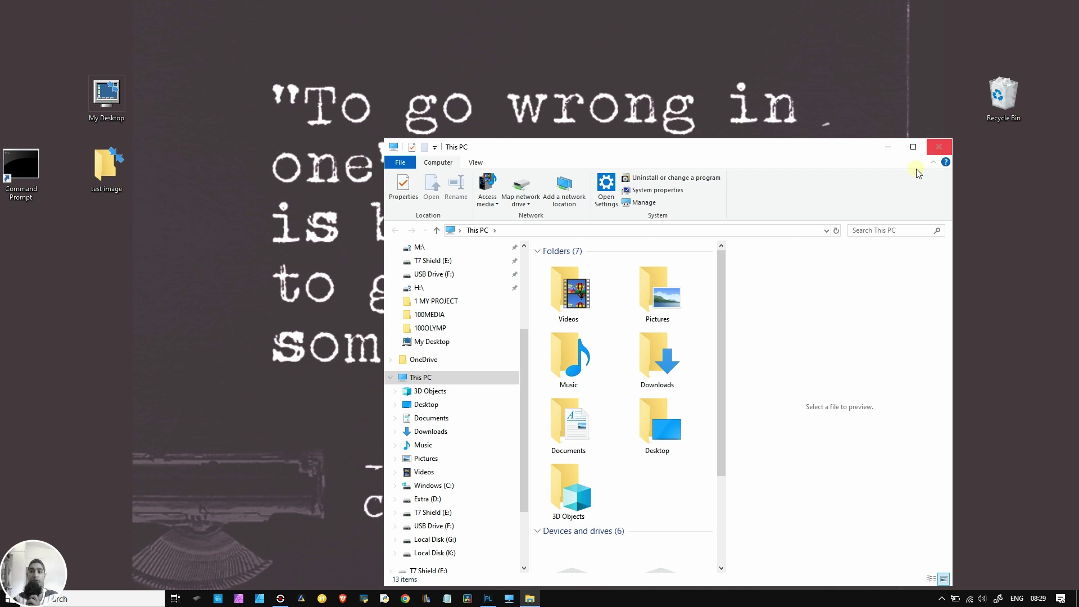
{"action": "scroll", "coordinate": [674, 434], "scroll_direction": "down", "scroll_amount": 3}
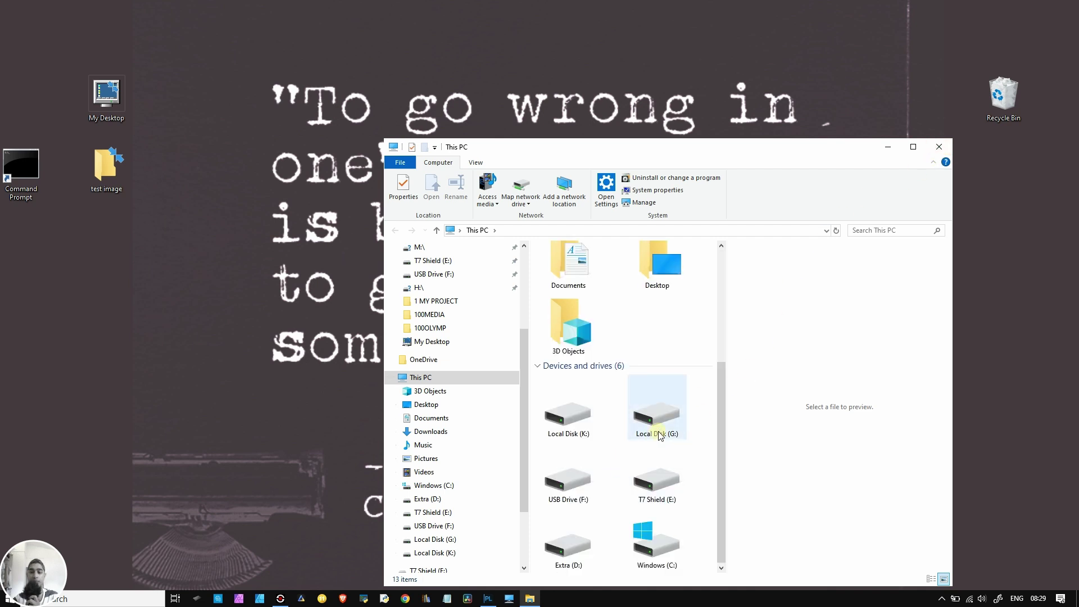
{"action": "double_click", "coordinate": [566, 480]}
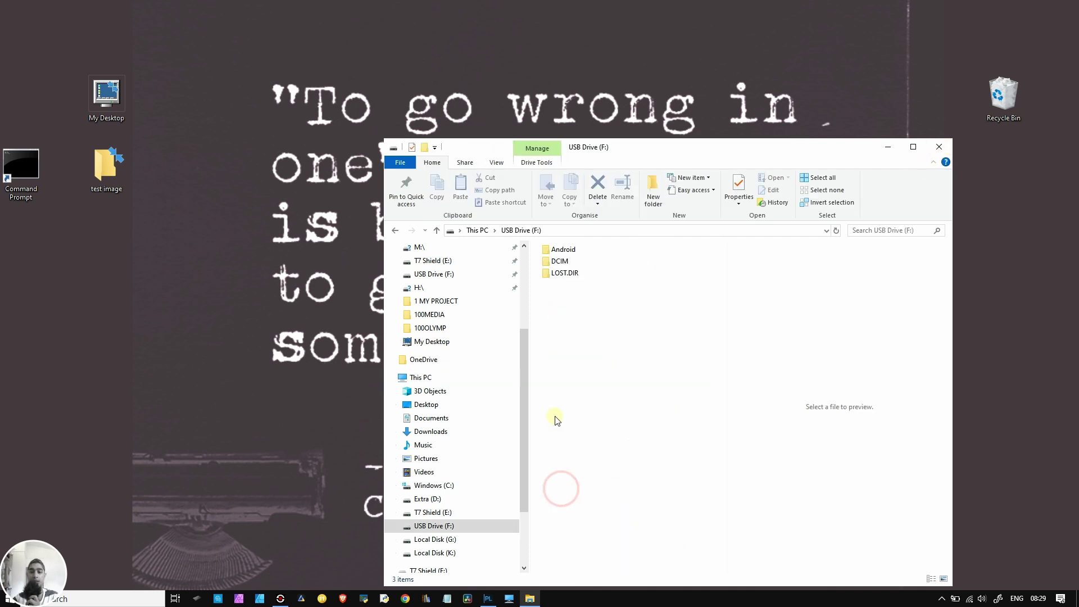
{"action": "double_click", "coordinate": [564, 267]}
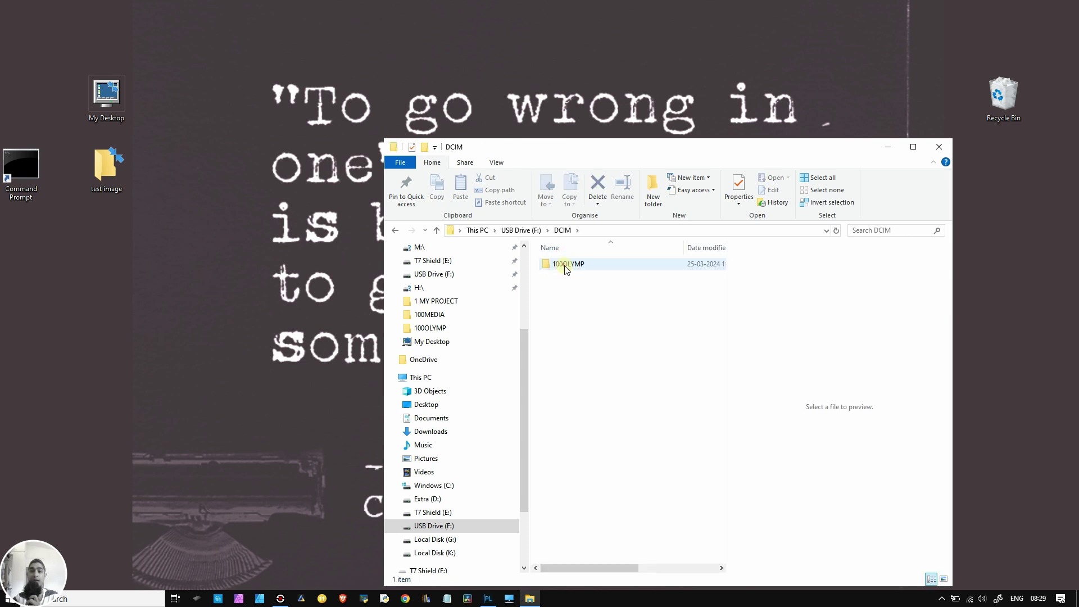
{"action": "double_click", "coordinate": [564, 265]}
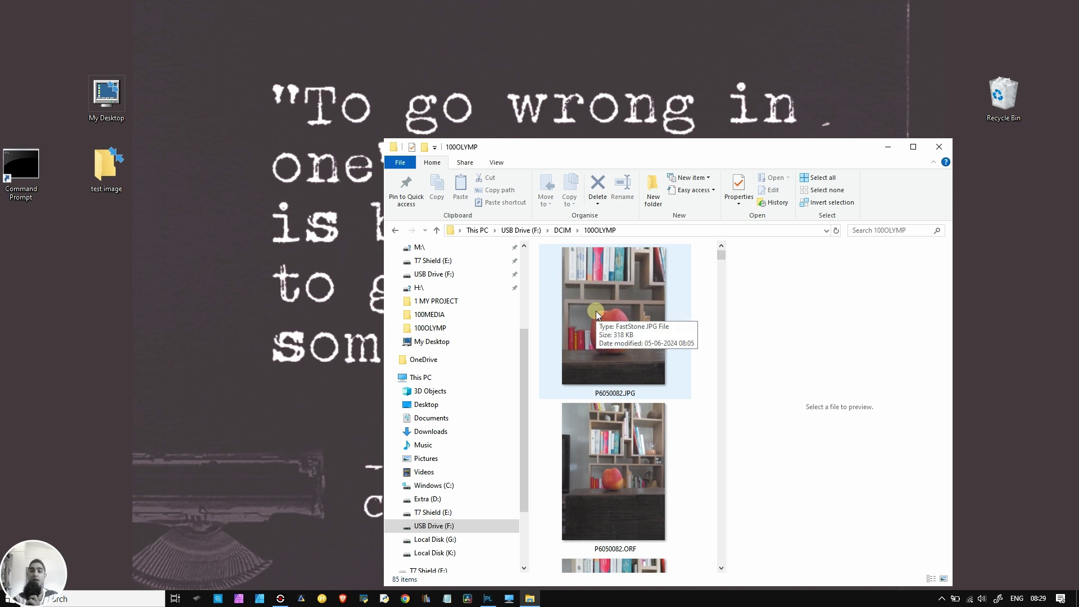
Step: Move the files from P6050082.JPG through P6050078.ORF out of 100OLYMP into the desktop folder "test image"
{"action": "left_click", "coordinate": [609, 447]}
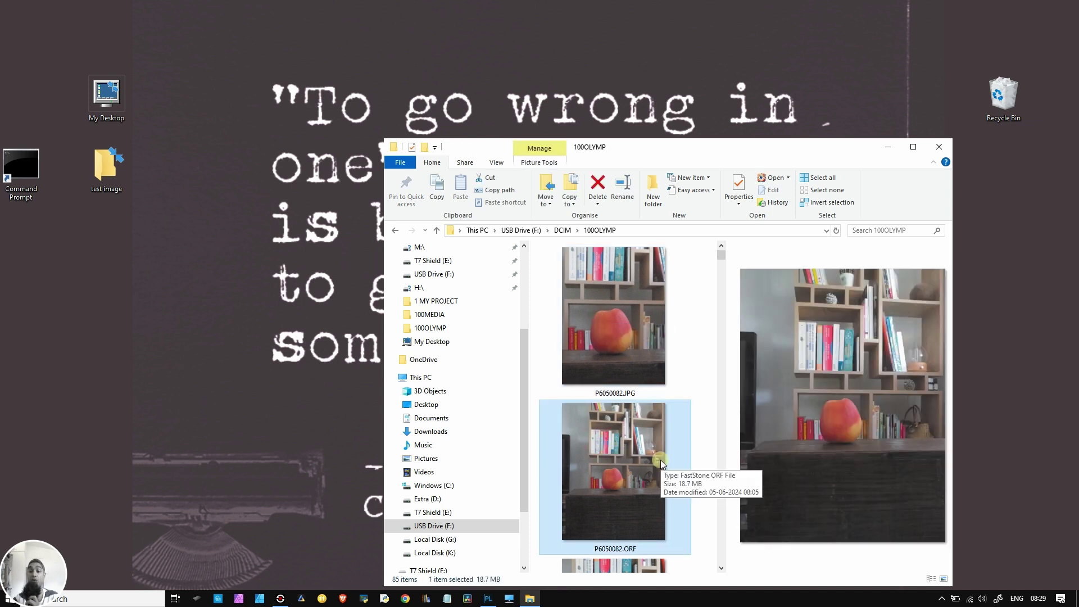
{"action": "scroll", "coordinate": [660, 460], "scroll_direction": "down", "scroll_amount": 3}
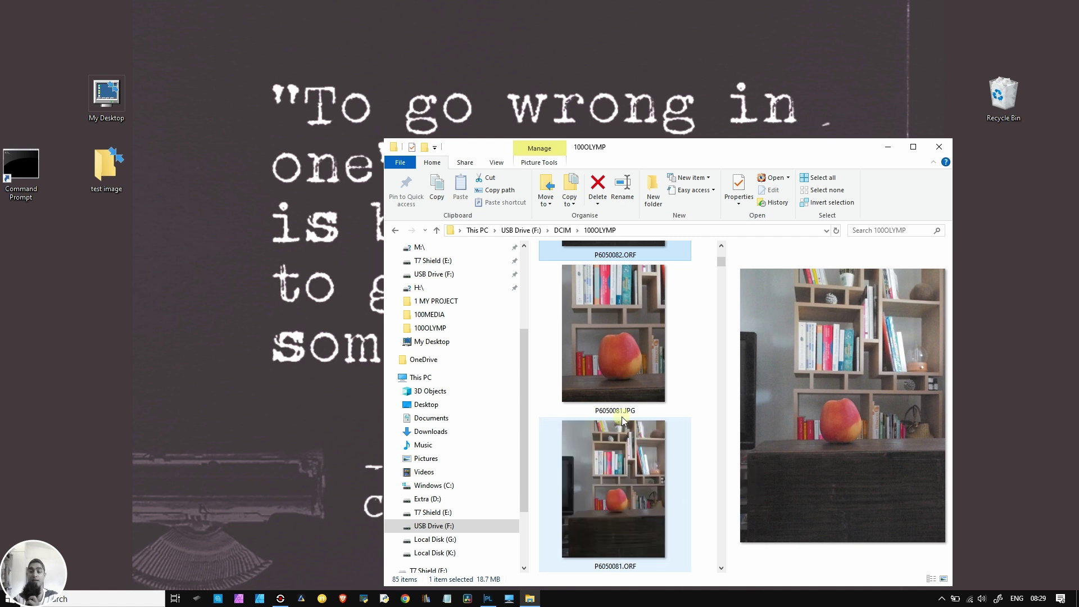
{"action": "left_click", "coordinate": [913, 147]}
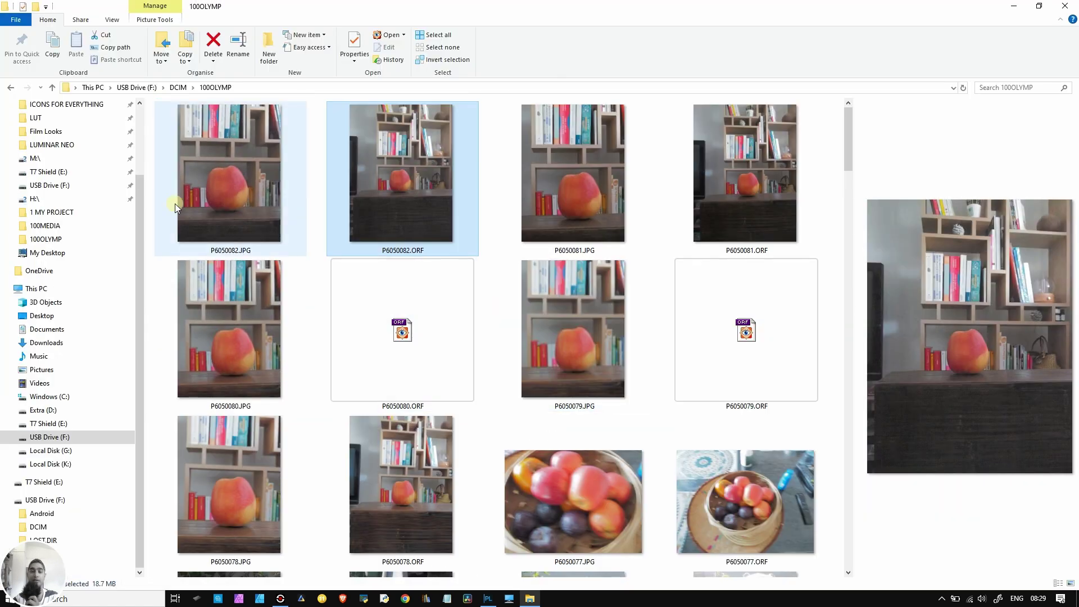
{"action": "left_click", "coordinate": [200, 165]}
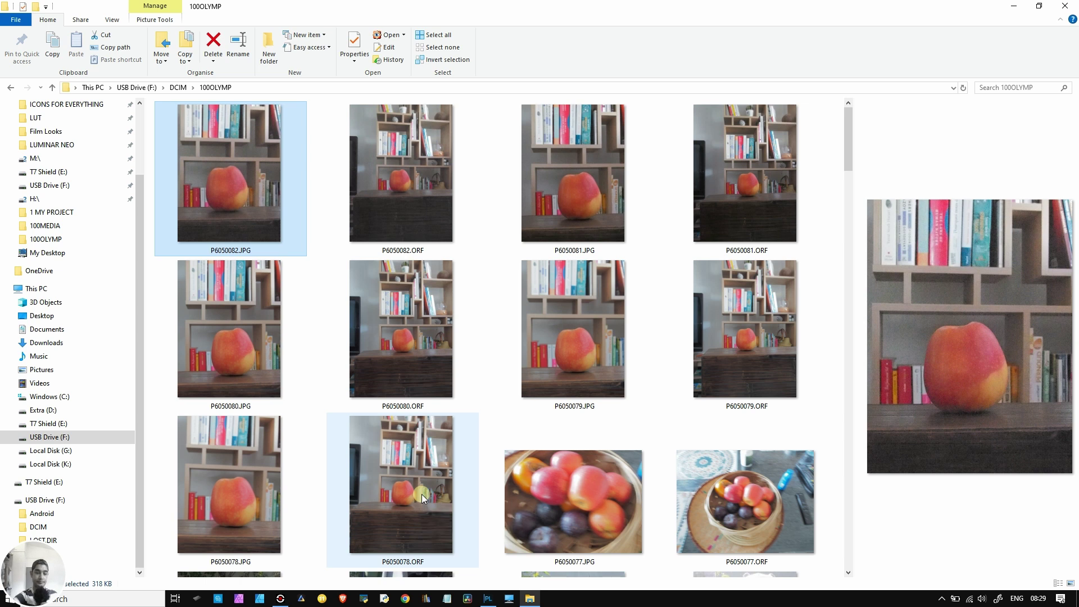
{"action": "left_click", "coordinate": [421, 494], "text": "shift"}
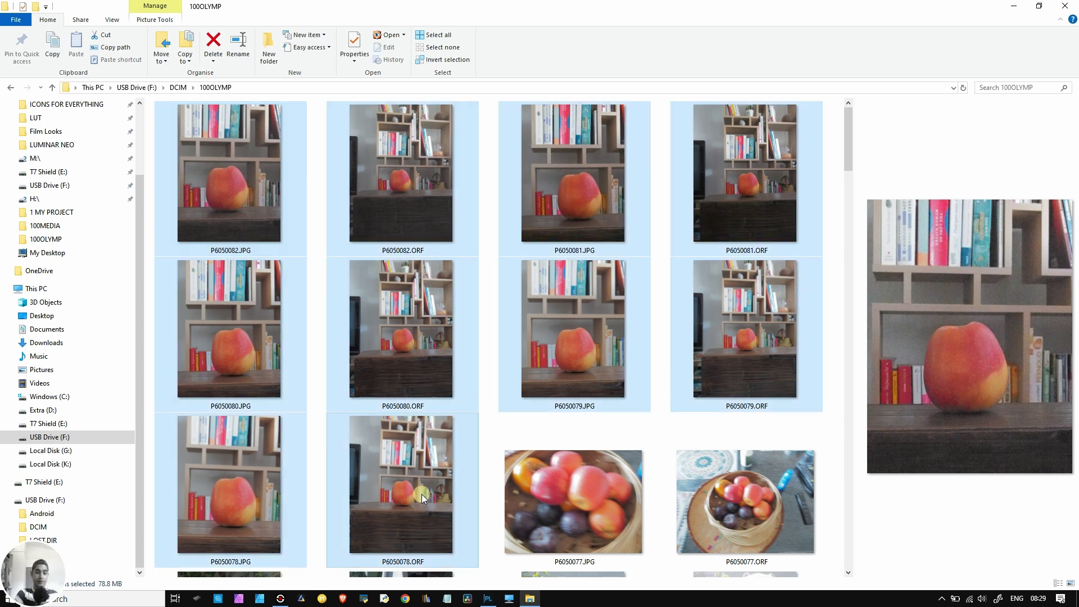
{"action": "key", "text": "ctrl+x"}
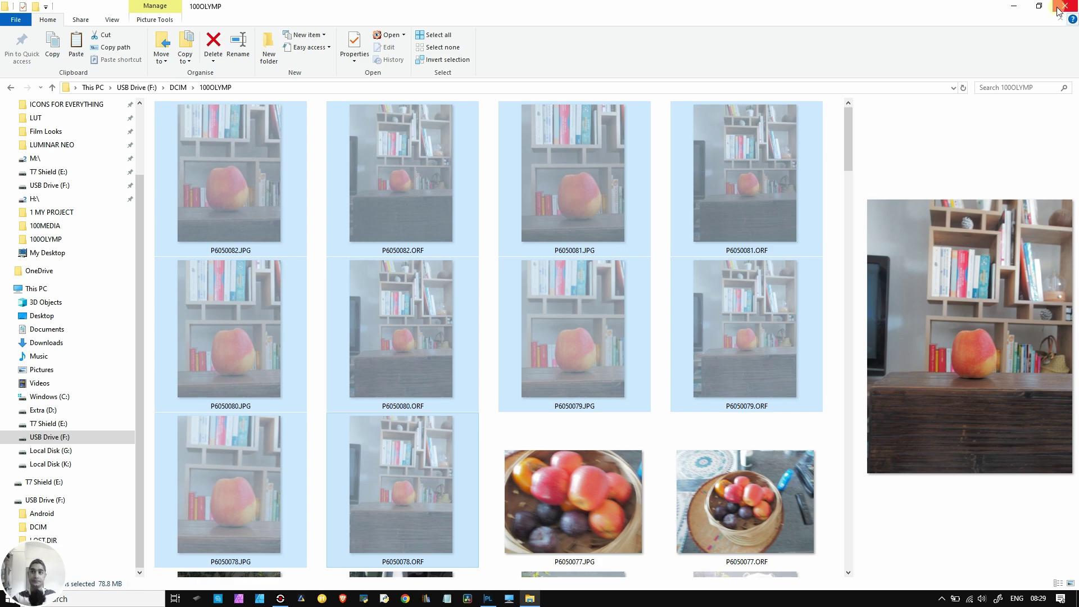
{"action": "left_click", "coordinate": [1010, 8]}
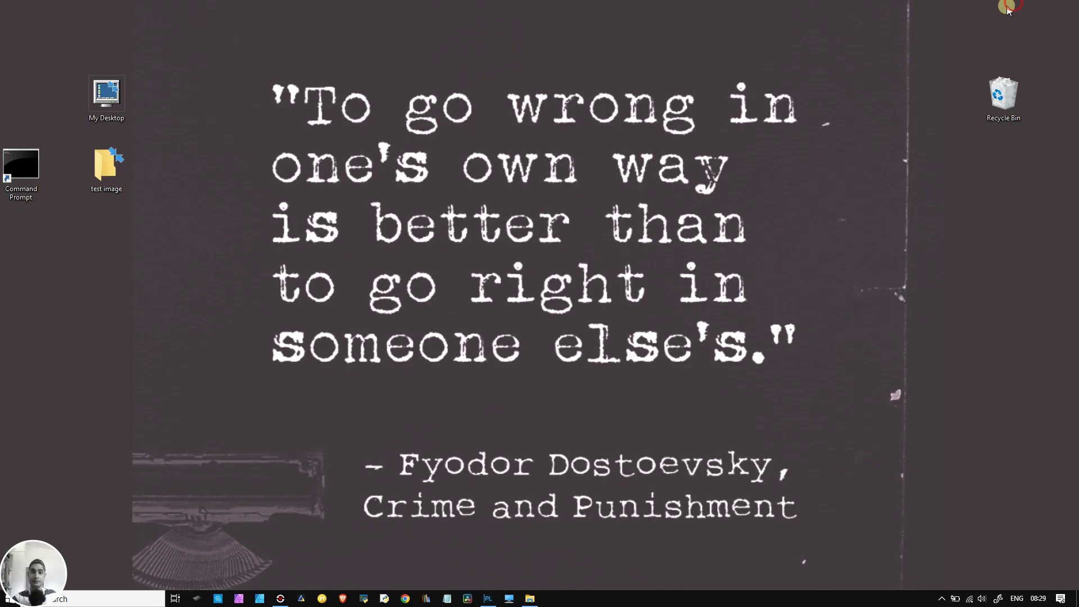
{"action": "double_click", "coordinate": [108, 162]}
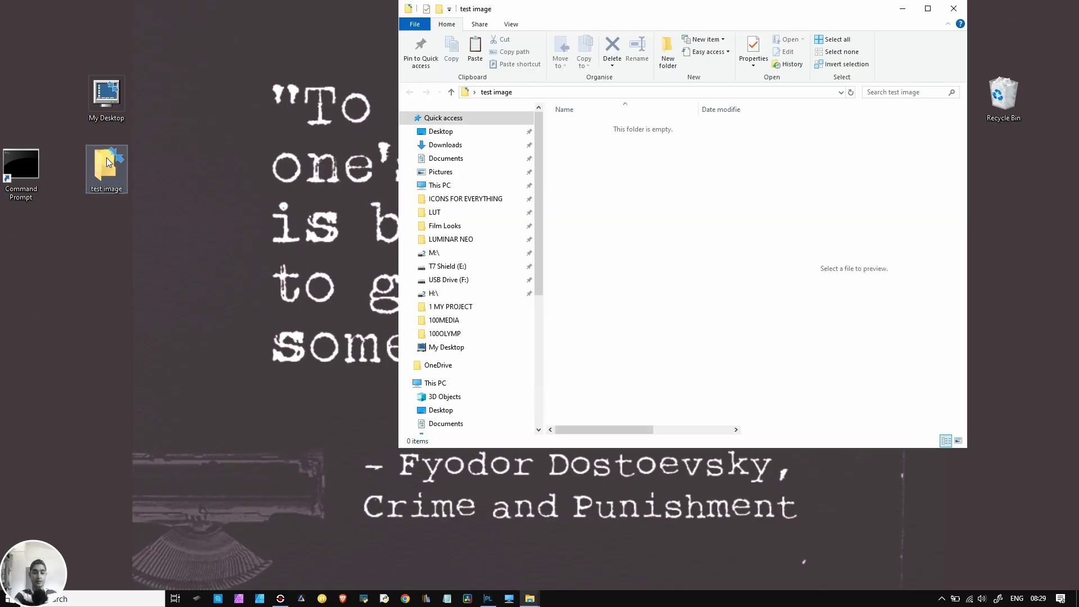
{"action": "key", "text": "ctrl+v"}
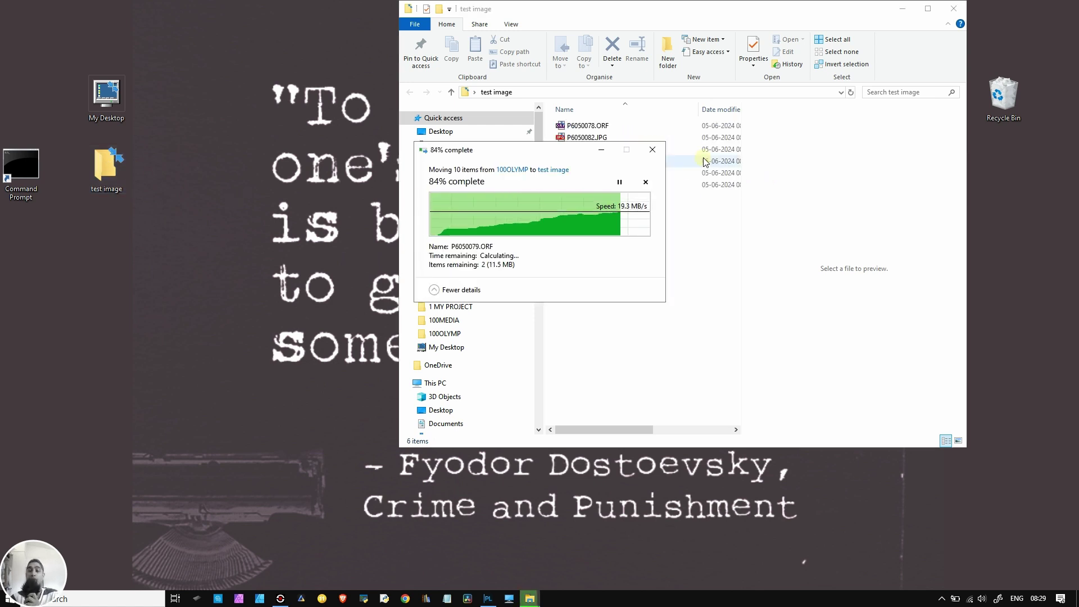
Step: Sort the "test image" folder by type and delete its JPG files, P6050078 to P6050082
{"action": "left_click", "coordinate": [928, 8]}
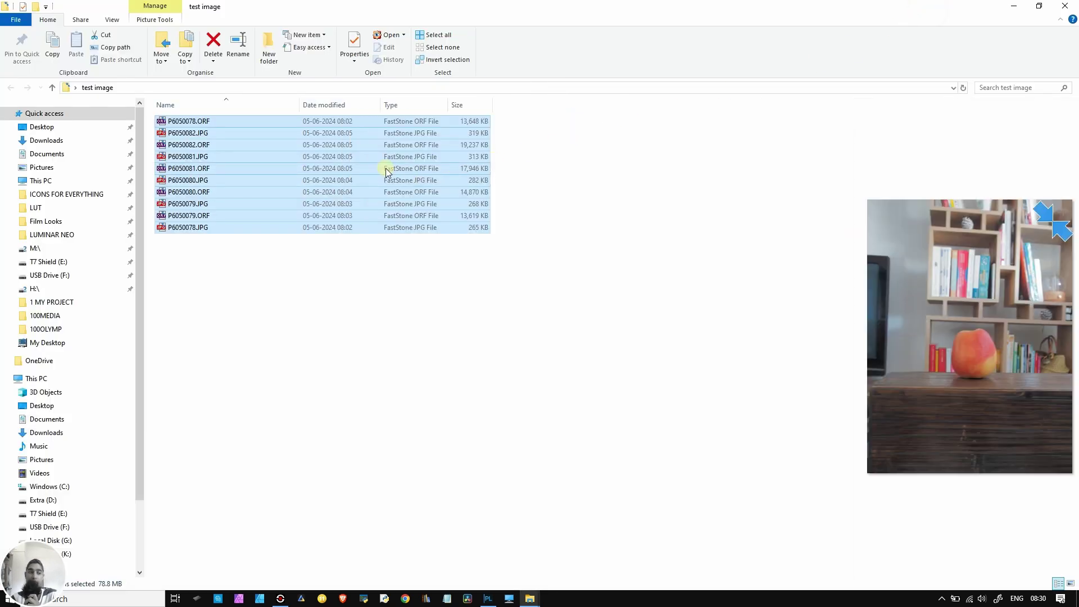
{"action": "left_click", "coordinate": [400, 105]}
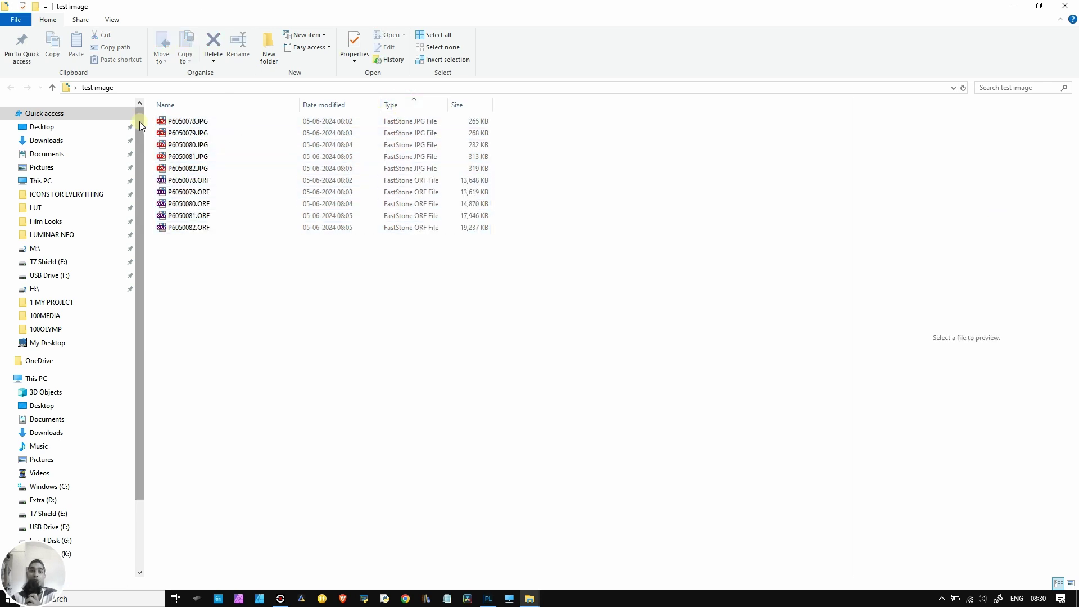
{"action": "left_click_drag", "start_coordinate": [531, 116], "coordinate": [438, 172]}
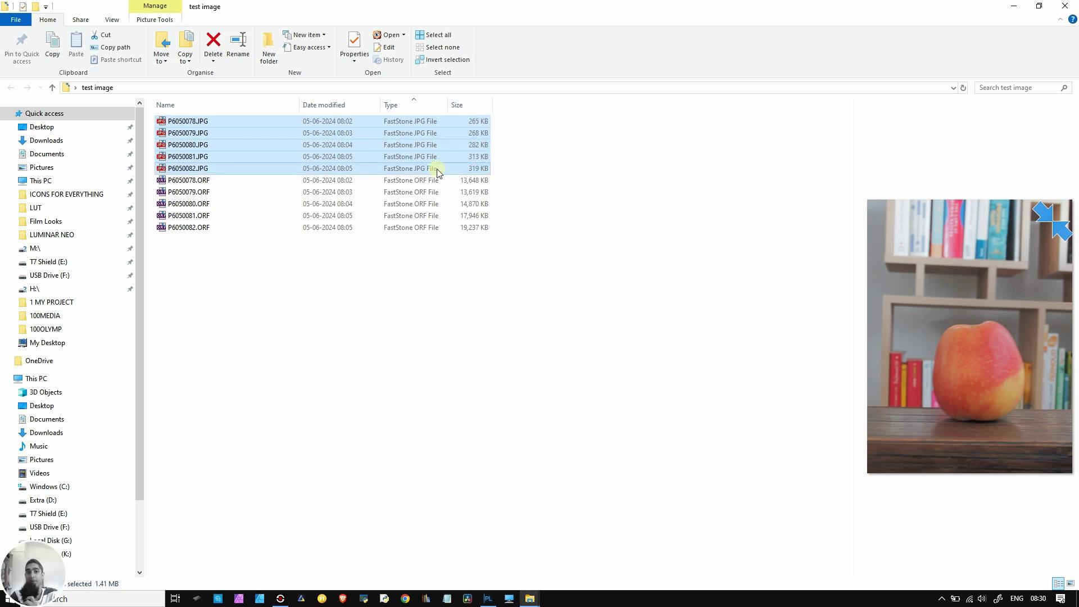
{"action": "key", "text": "Delete"}
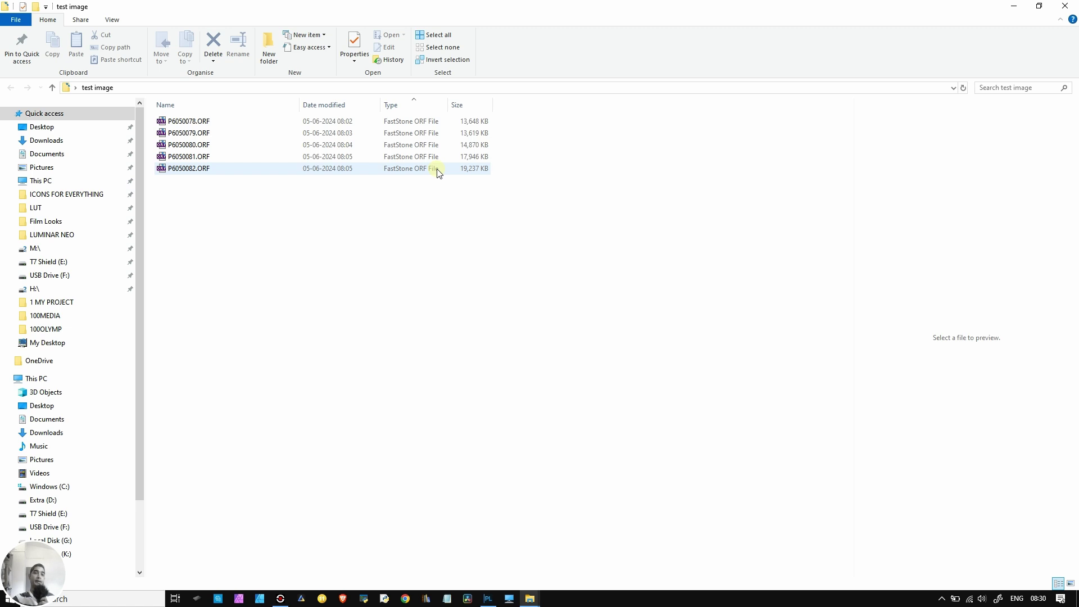
Step: Show the ORF files in the "test image" folder as extra large icons
{"action": "left_click", "coordinate": [111, 19]}
{"action": "left_click", "coordinate": [134, 36]}
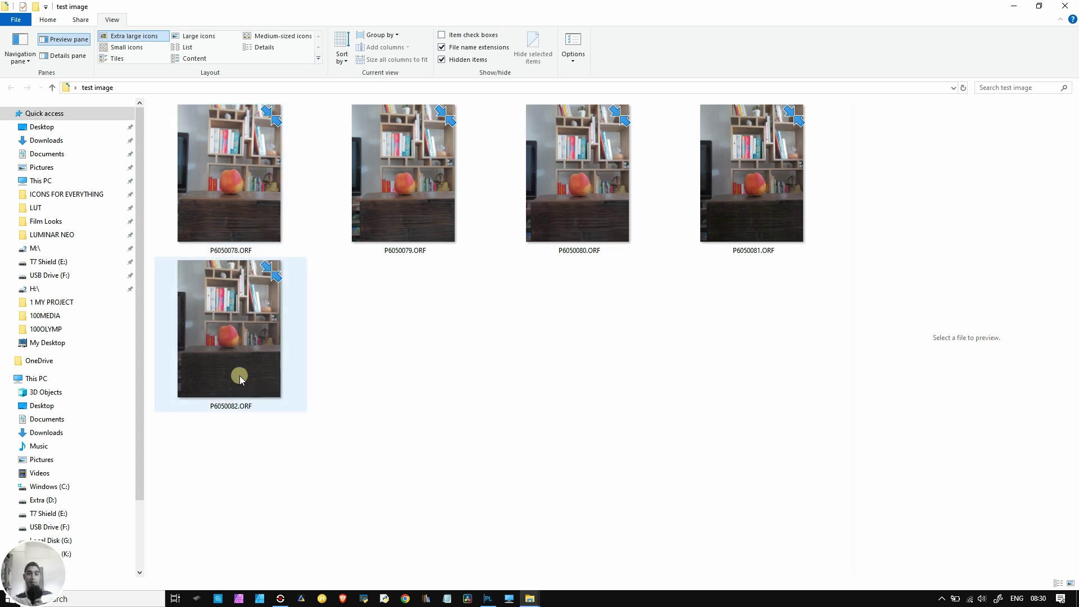
{"action": "mouse_move", "coordinate": [240, 378]}
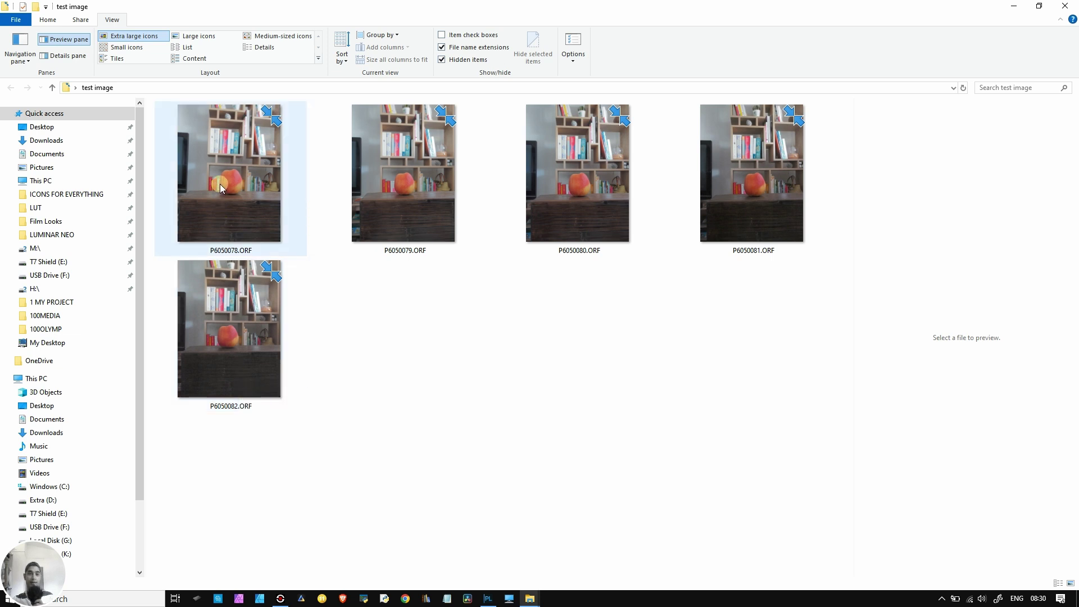
Step: Check the ISO speed of P6050078.ORF and rename the file to "ISO 200.ORF"
{"action": "mouse_move", "coordinate": [221, 187]}
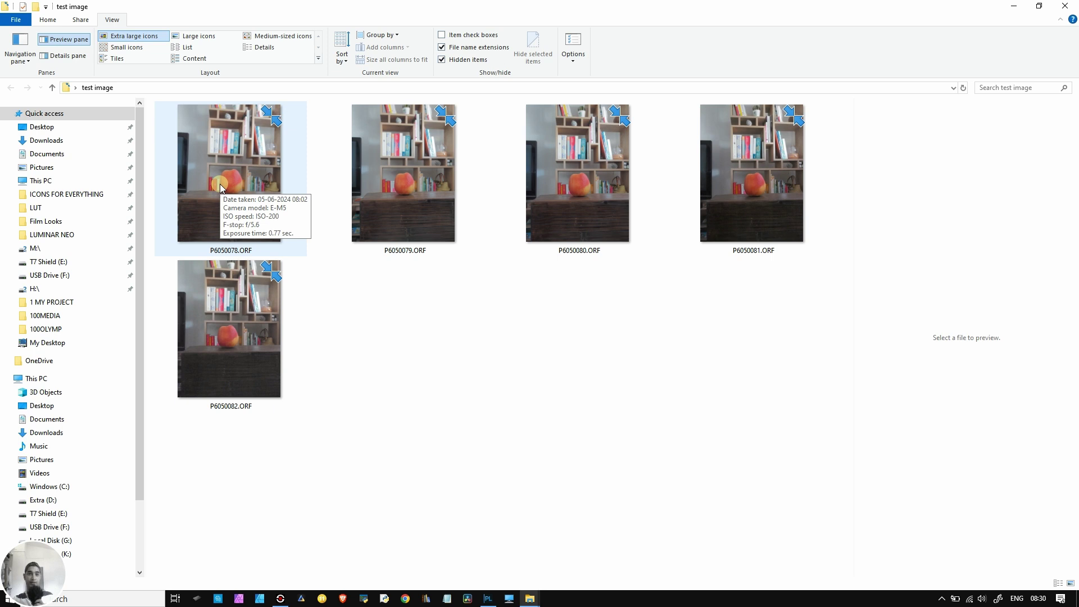
{"action": "left_click", "coordinate": [220, 188]}
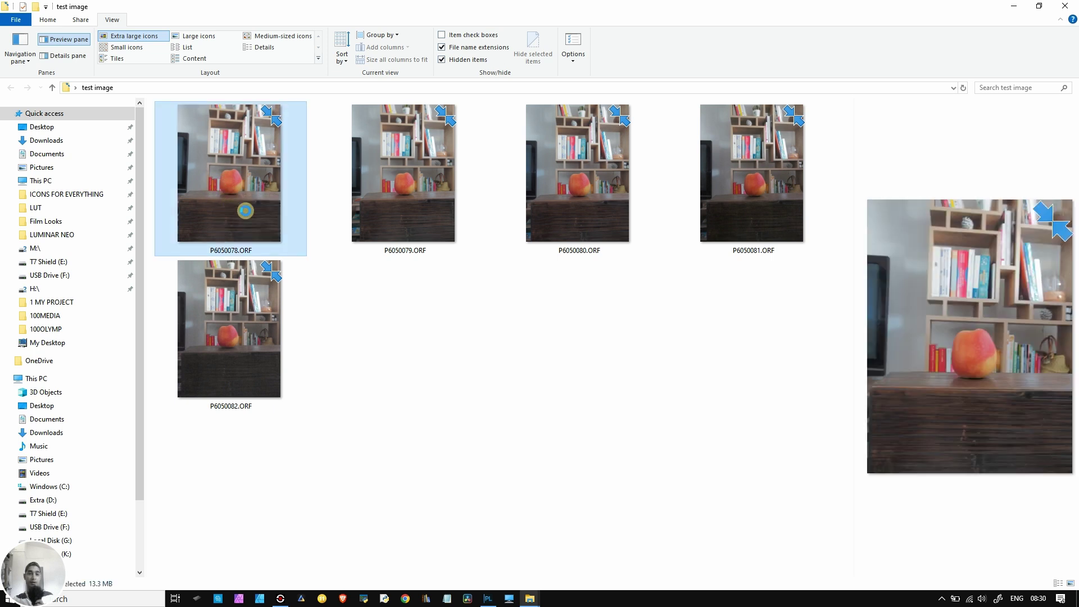
{"action": "right_click", "coordinate": [245, 211]}
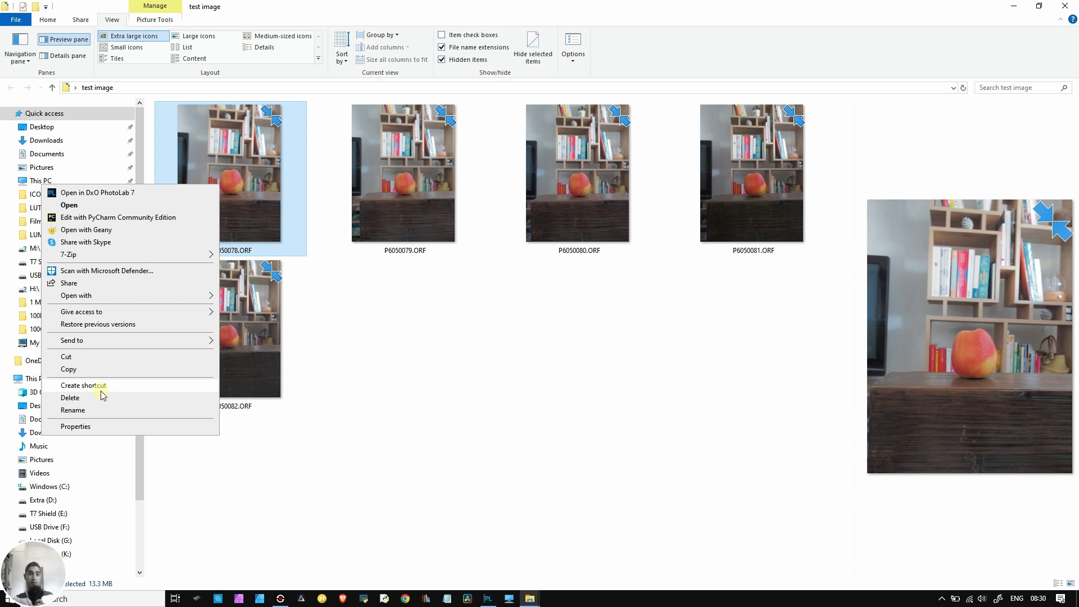
{"action": "left_click", "coordinate": [95, 410]}
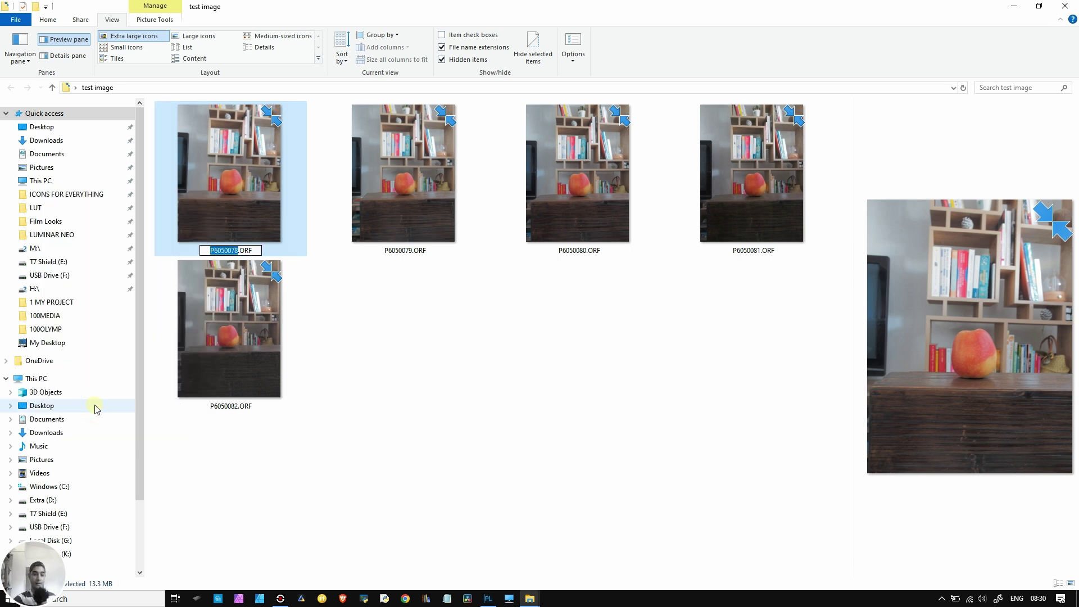
{"action": "type", "text": "ISO"}
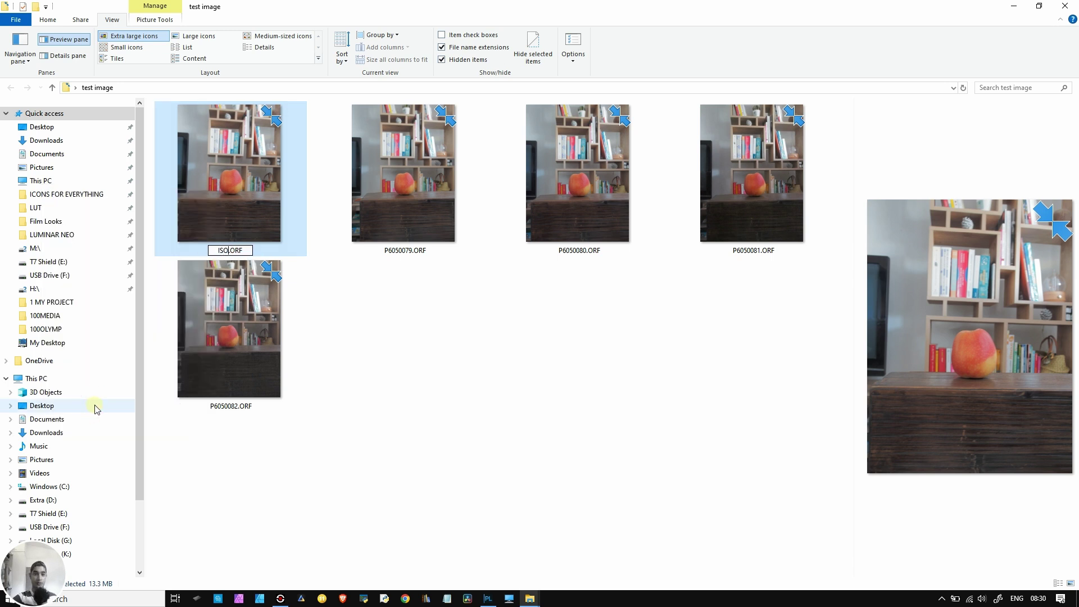
{"action": "type", "text": " 200"}
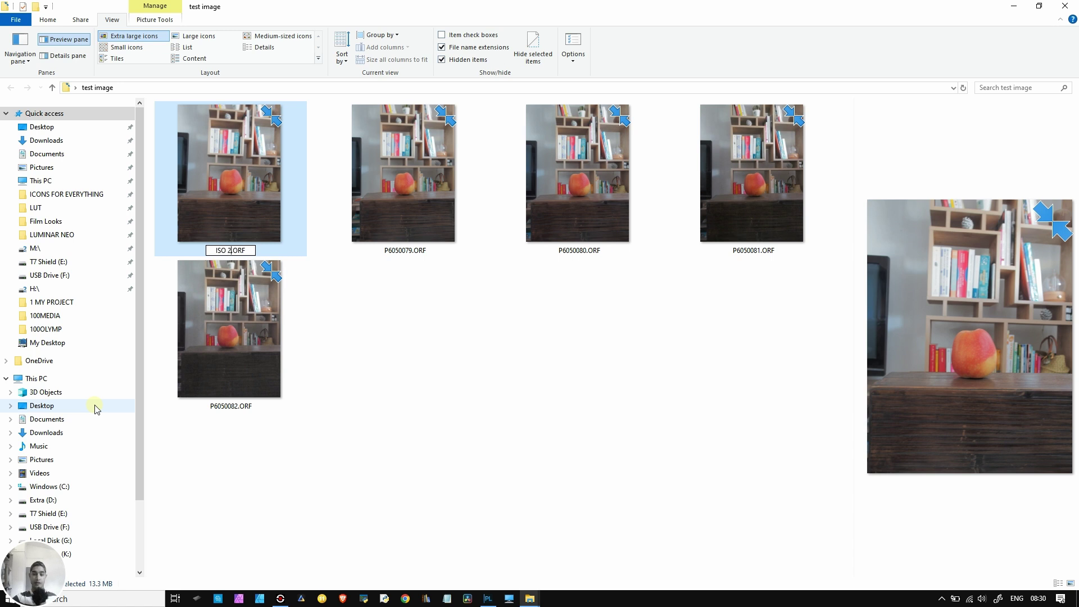
{"action": "key", "text": "Return"}
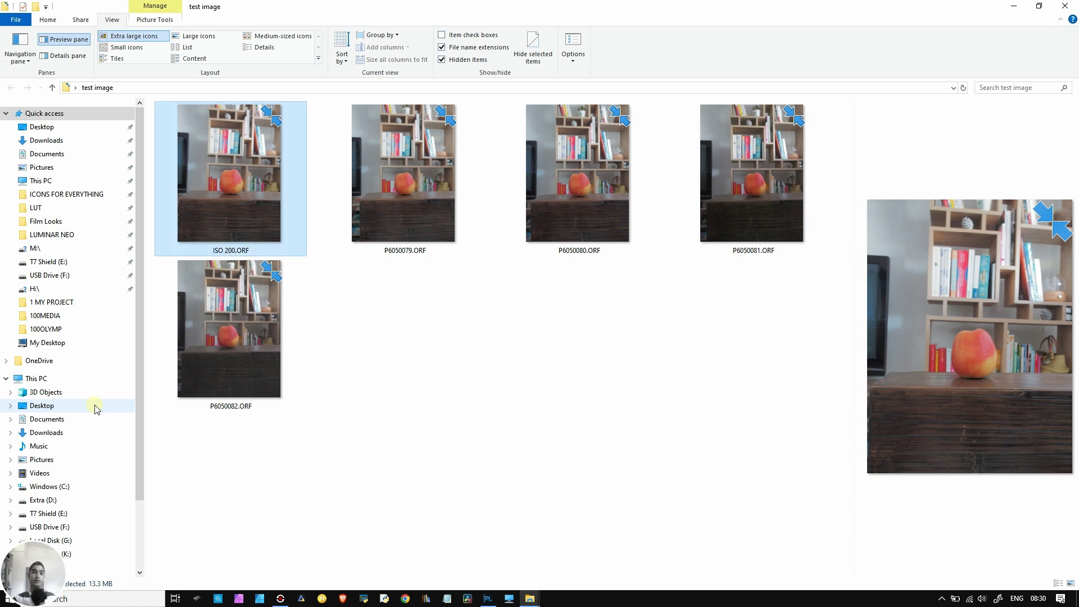
Step: Check the ISO speed of P6050079.ORF in its detailed file properties, then close them
{"action": "left_click", "coordinate": [366, 183]}
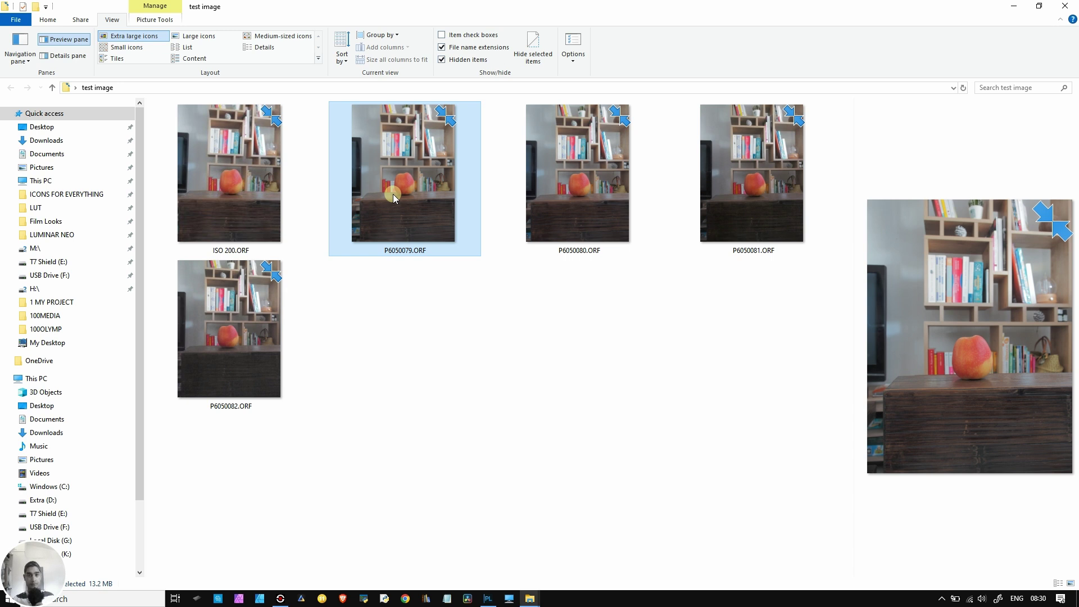
{"action": "right_click", "coordinate": [422, 252]}
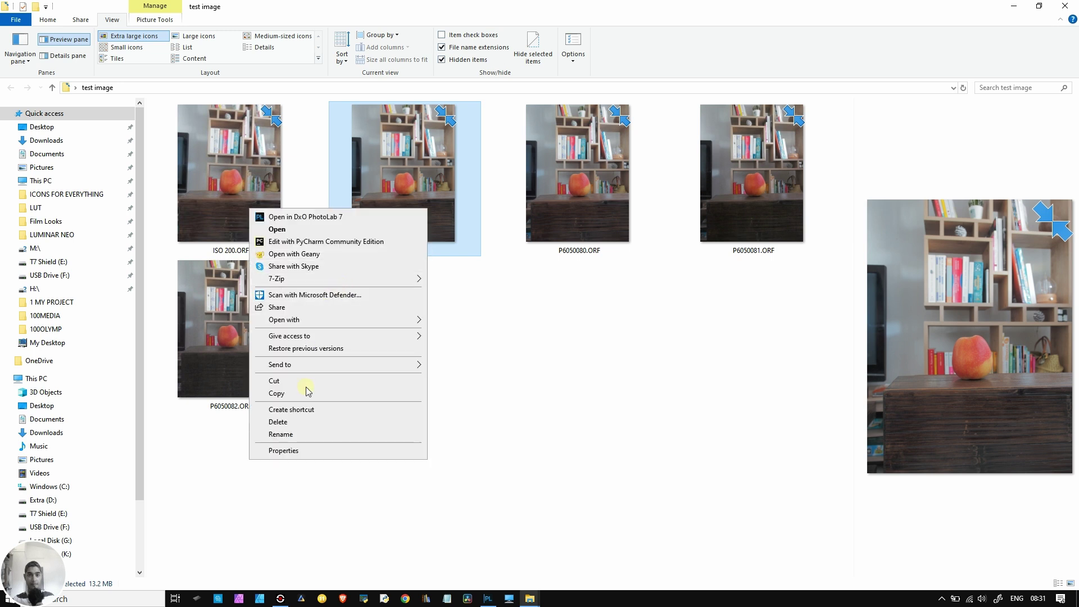
{"action": "left_click", "coordinate": [313, 453]}
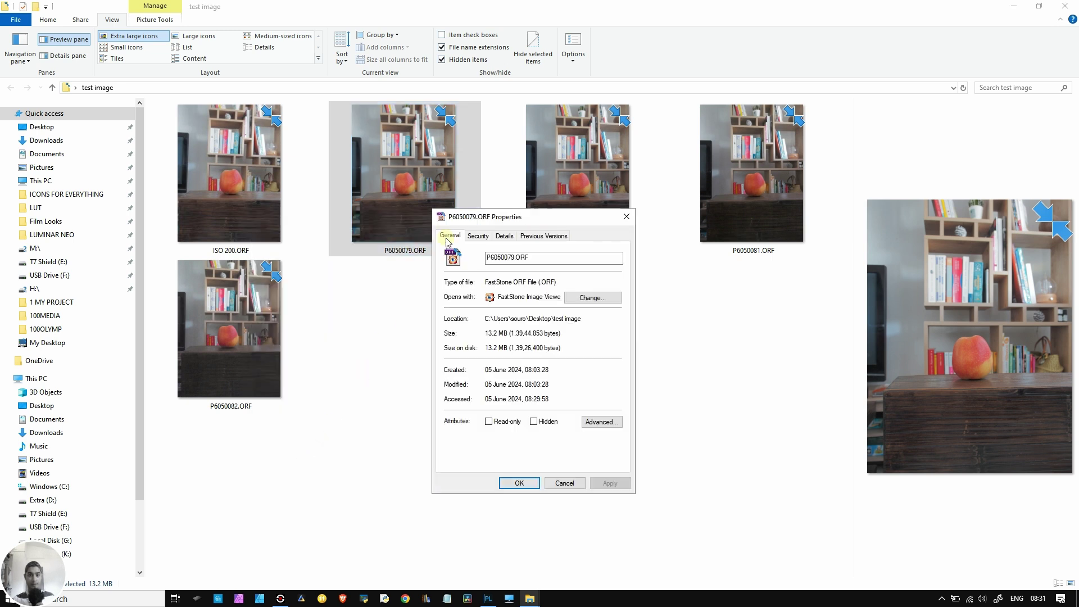
{"action": "left_click", "coordinate": [497, 238]}
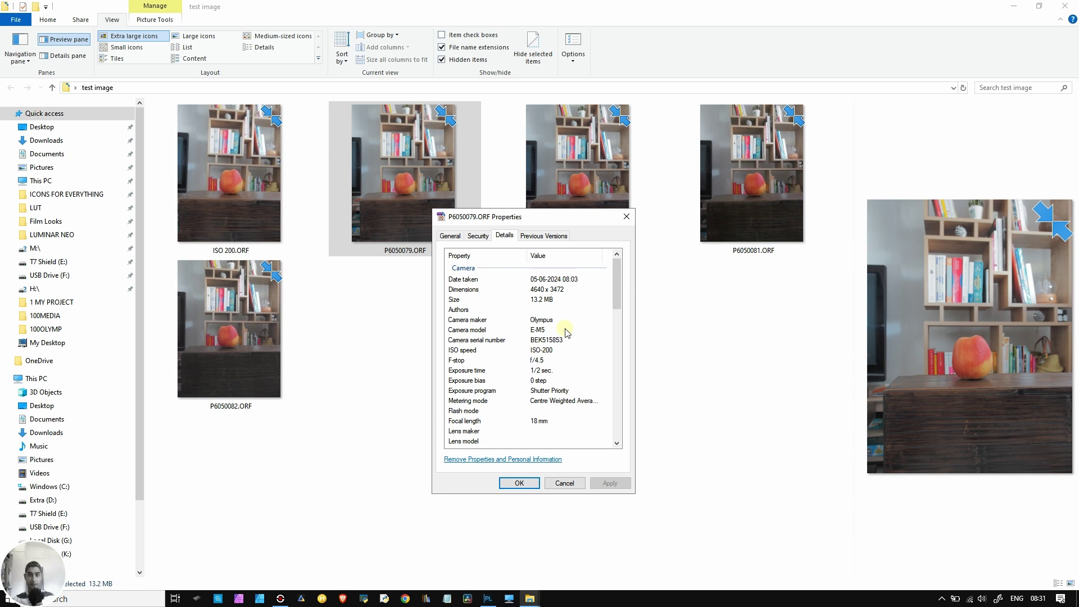
{"action": "left_click", "coordinate": [626, 216]}
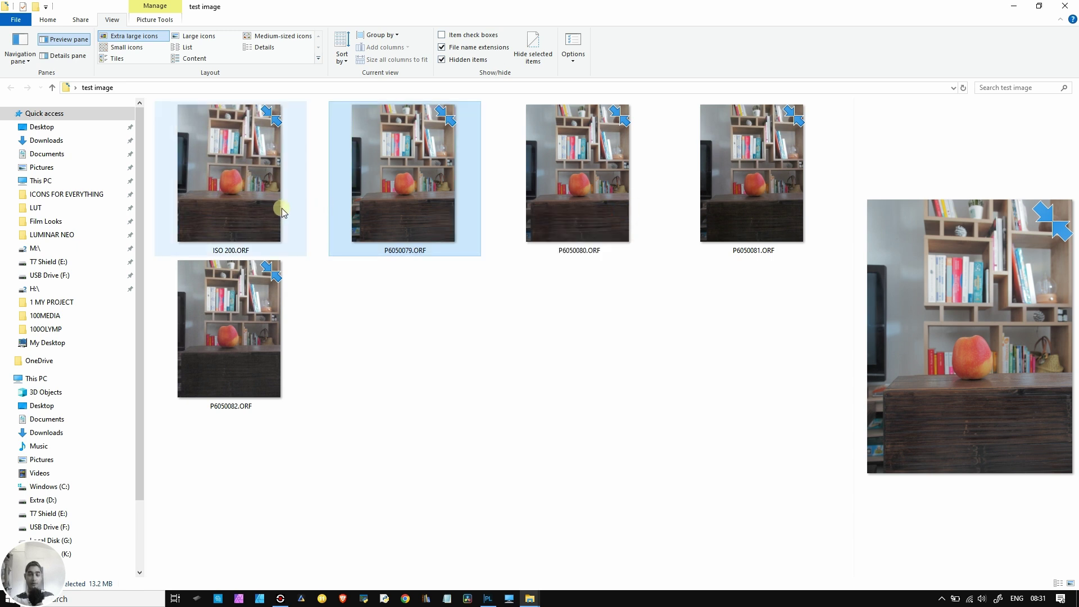
Step: Delete the file "ISO 200.ORF" from the "test image" folder
{"action": "left_click", "coordinate": [254, 204]}
{"action": "mouse_move", "coordinate": [237, 200]}
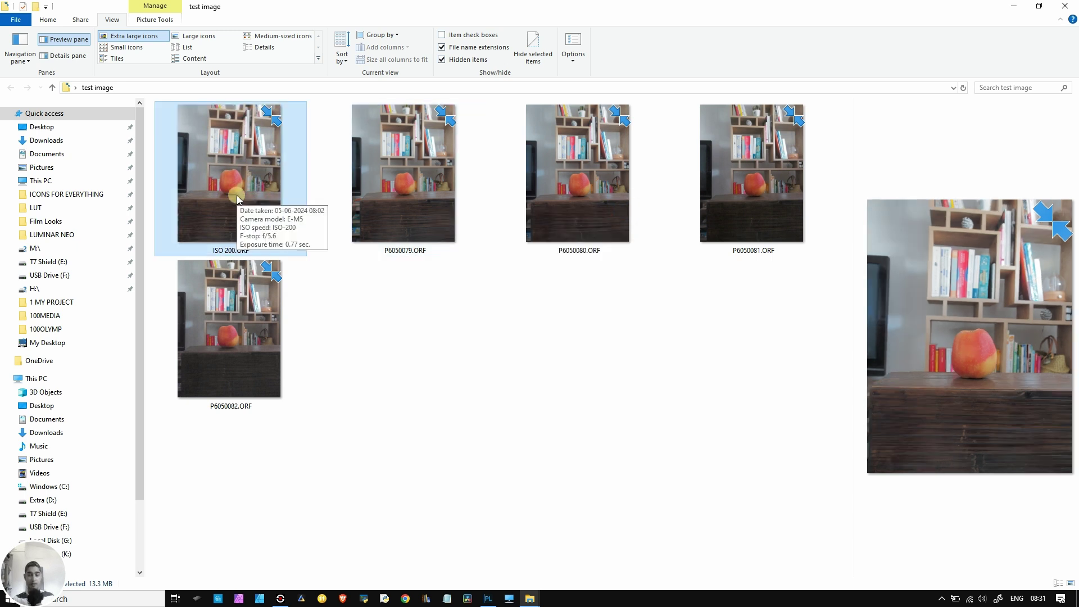
{"action": "key", "text": "Delete"}
Step: Rename P6050079.ORF to "ISO 200.ORF", keeping the file extension
{"action": "left_click", "coordinate": [234, 195]}
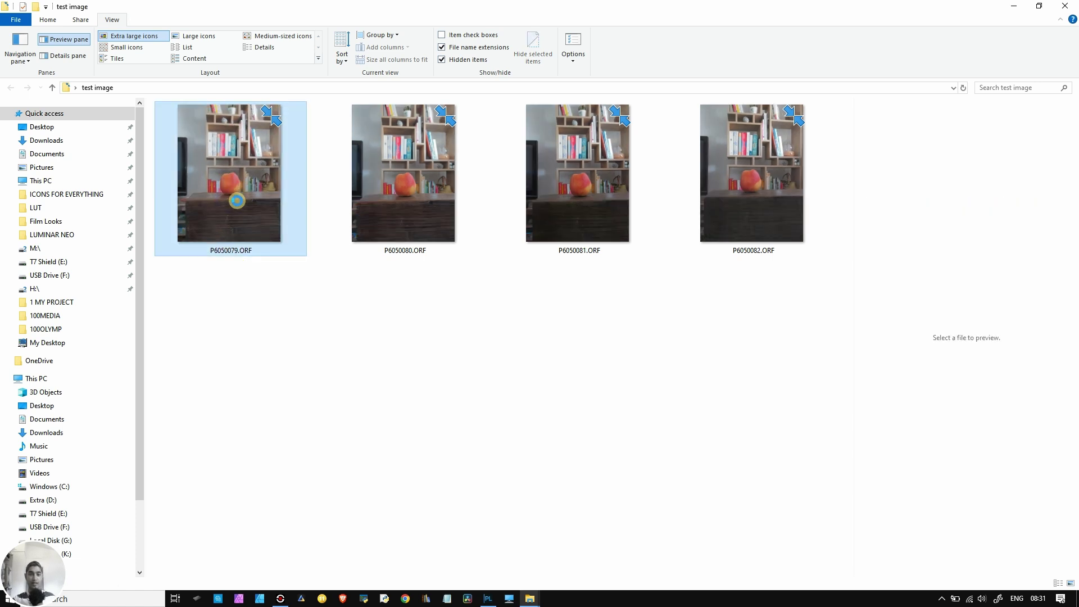
{"action": "right_click", "coordinate": [233, 194]}
{"action": "left_click", "coordinate": [106, 427]}
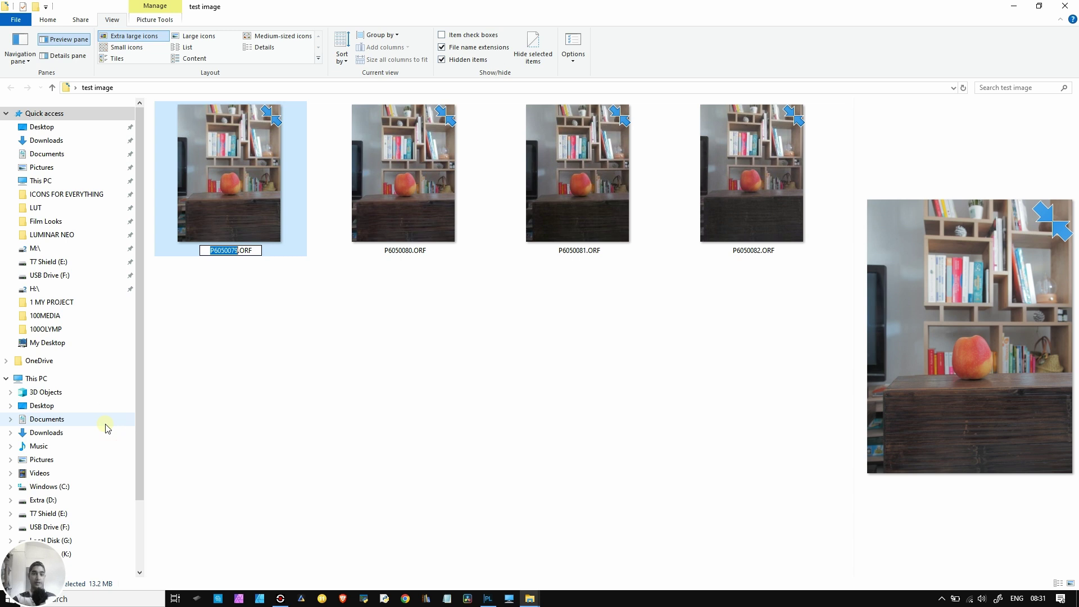
{"action": "type", "text": "IS"}
{"action": "type", "text": "O 200"}
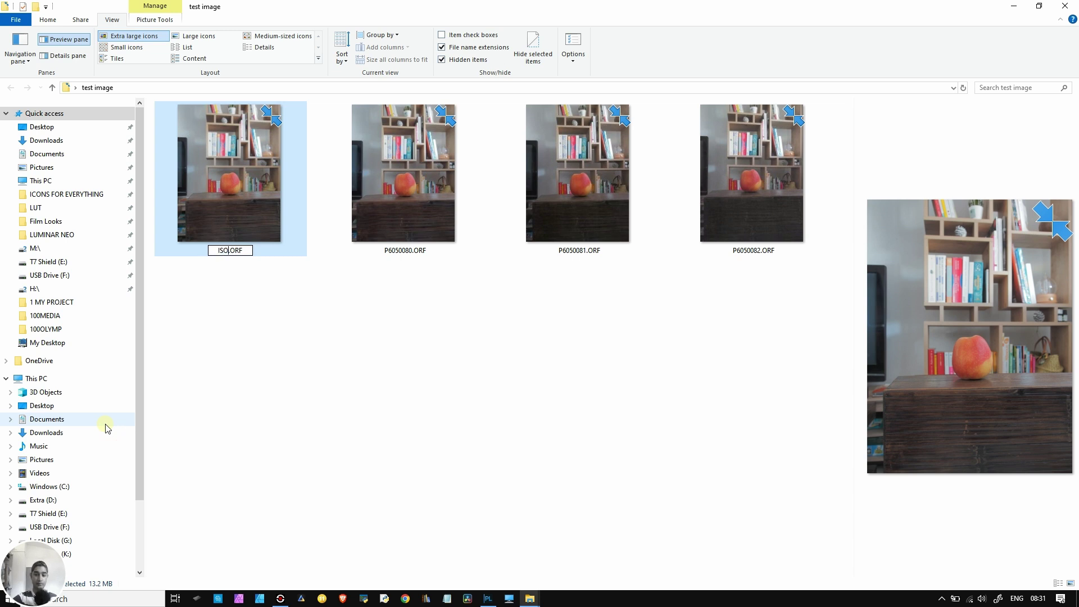
{"action": "key", "text": "Return"}
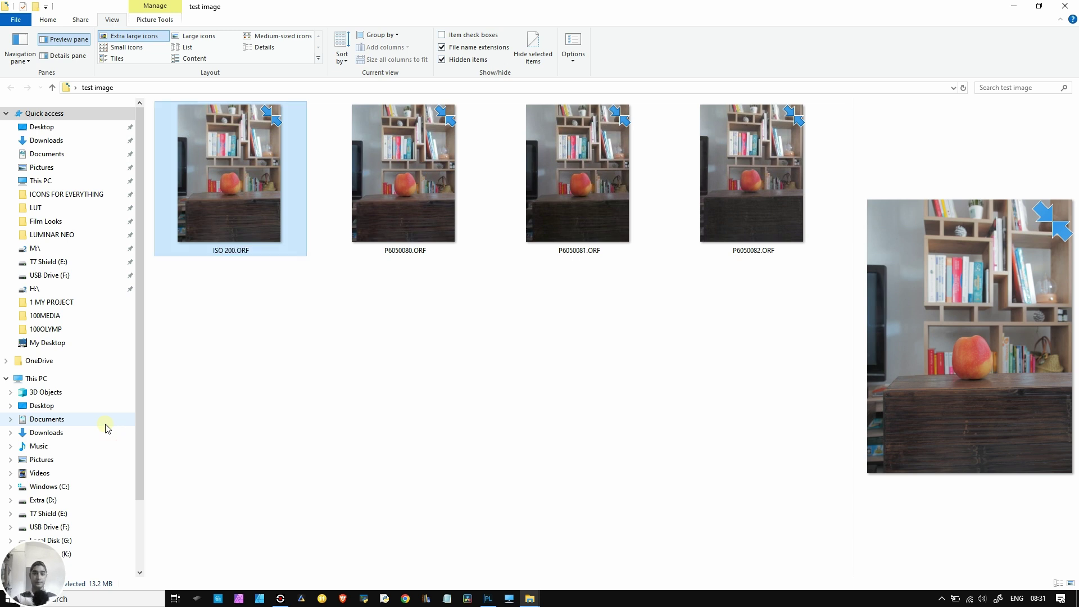
Step: Check the ISO speed of P6050080.ORF in its detailed file properties, then close them
{"action": "left_click", "coordinate": [401, 177]}
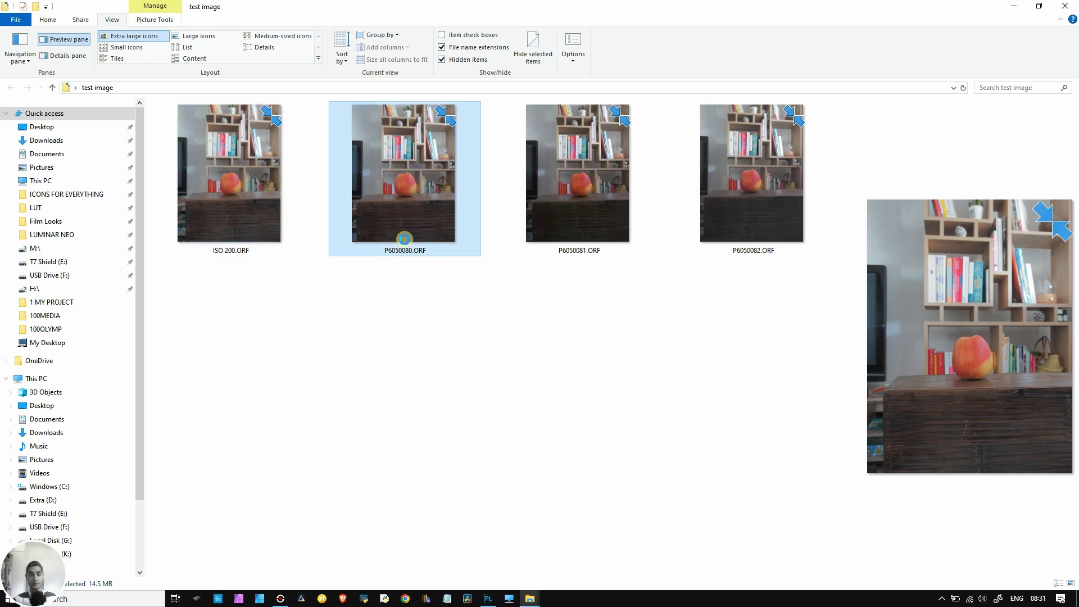
{"action": "right_click", "coordinate": [422, 234]}
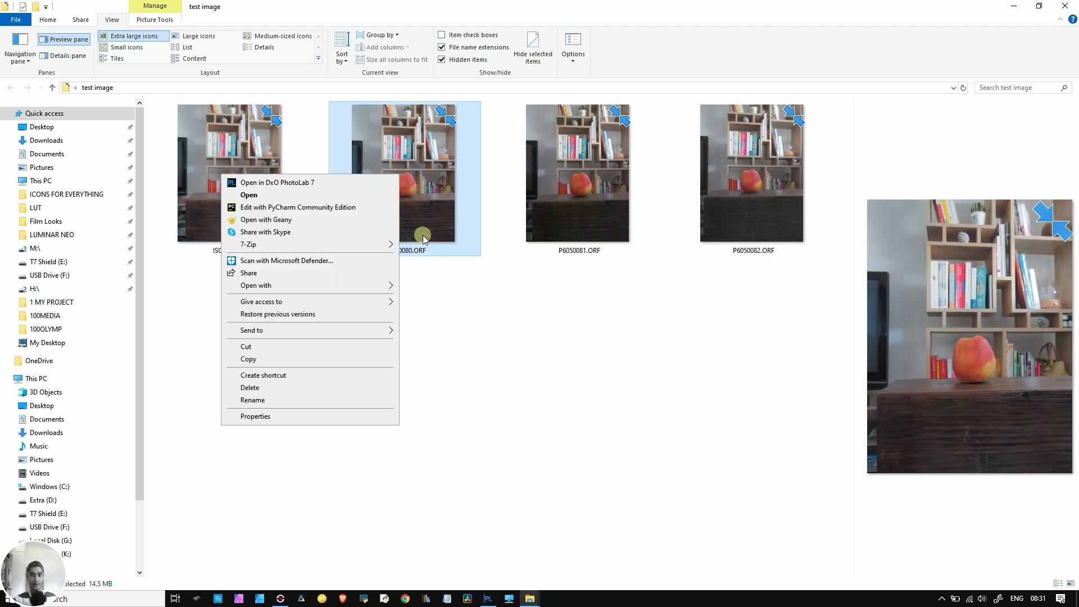
{"action": "left_click", "coordinate": [371, 416]}
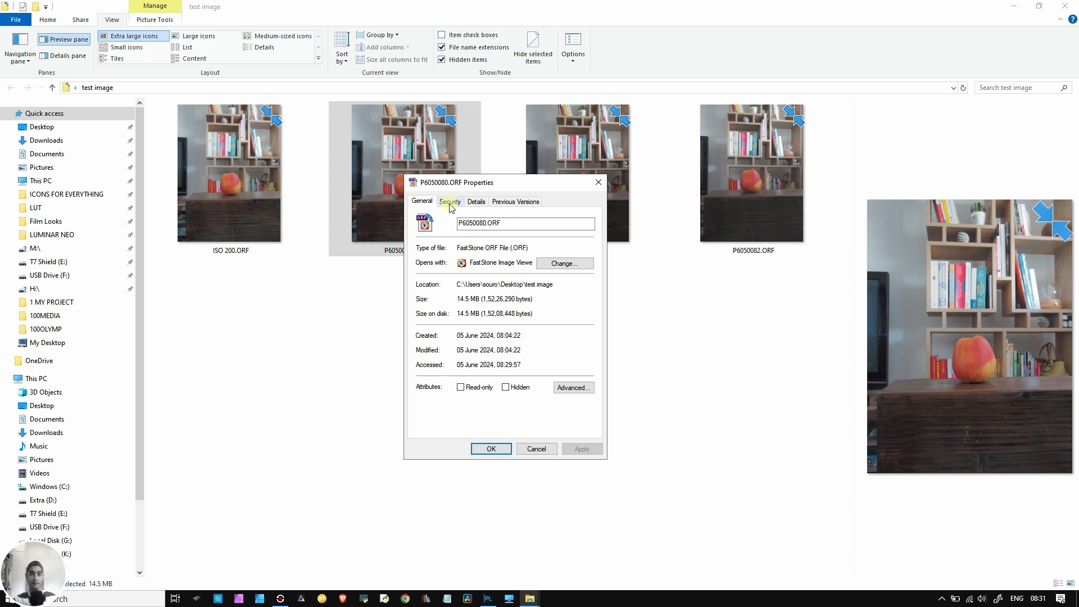
{"action": "left_click", "coordinate": [475, 205]}
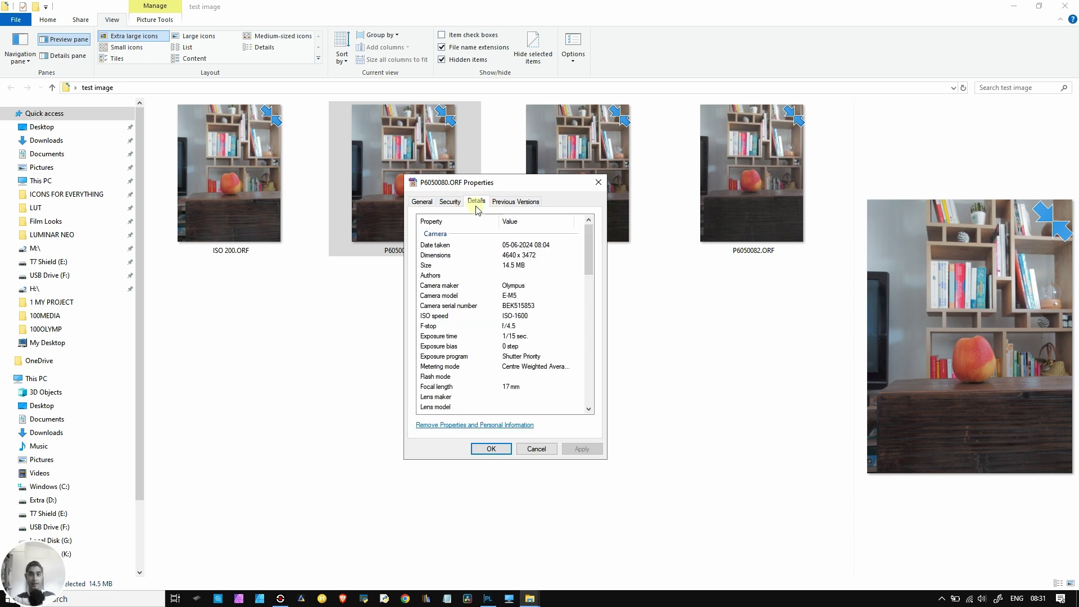
{"action": "left_click", "coordinate": [536, 449]}
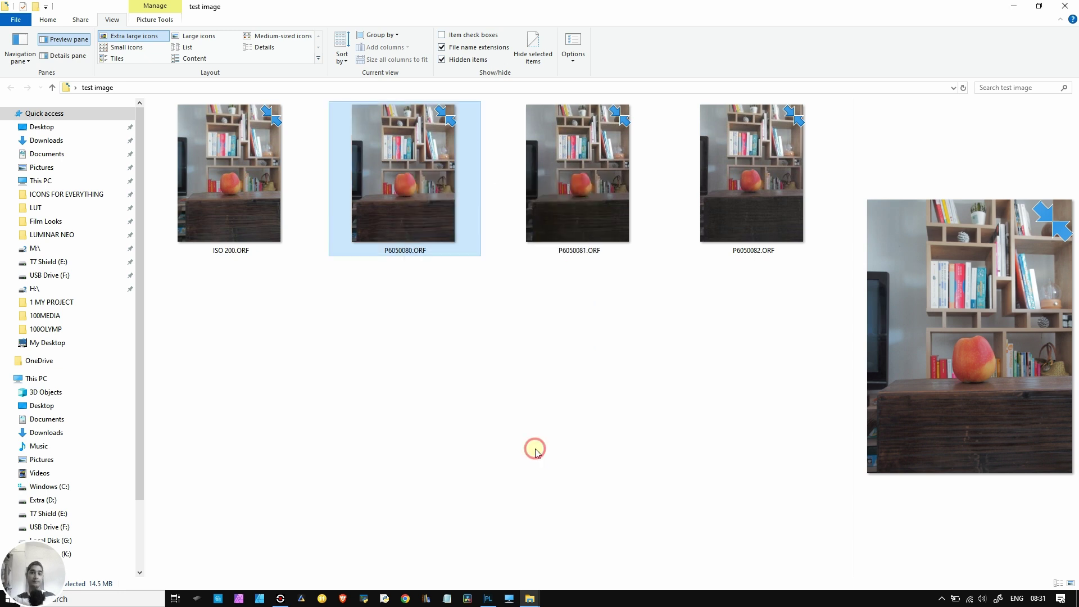
Step: Rename P6050080.ORF to "ISO1600.ORF", keeping the file extension
{"action": "right_click", "coordinate": [399, 202]}
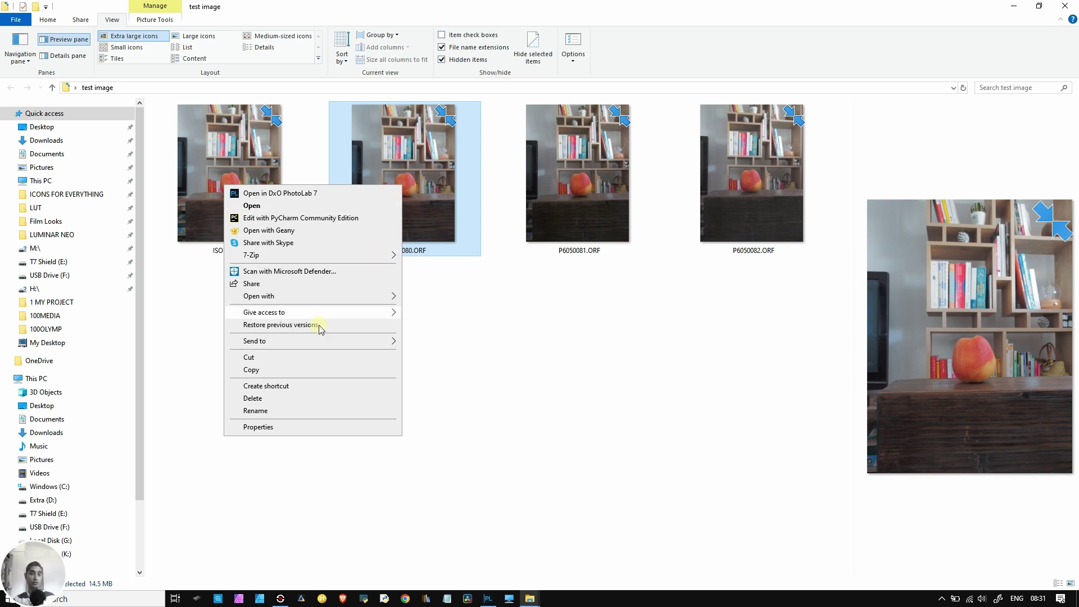
{"action": "left_click", "coordinate": [270, 411]}
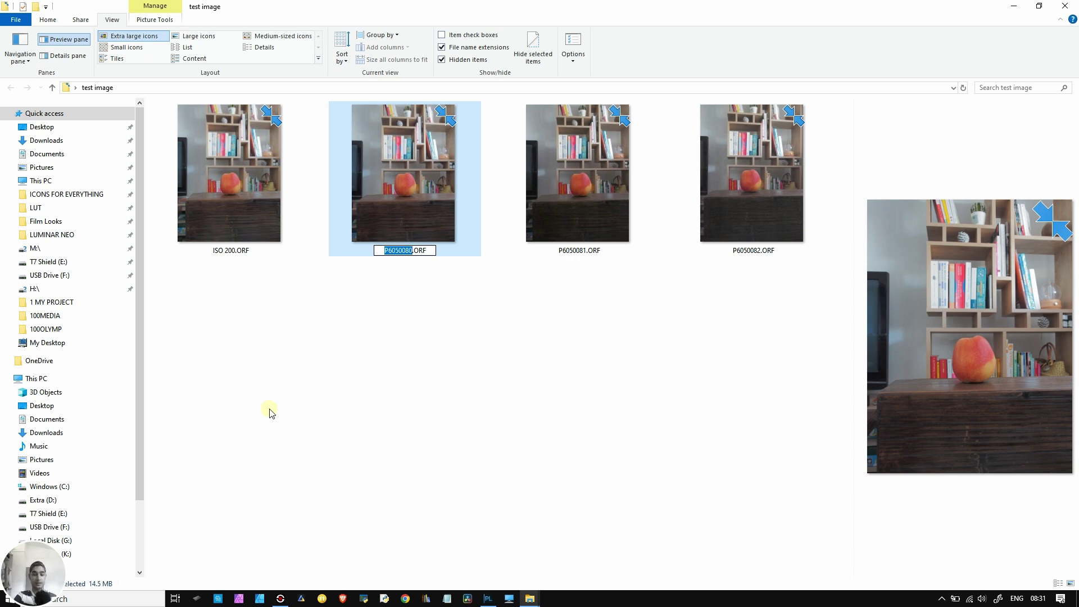
{"action": "type", "text": "ISO"}
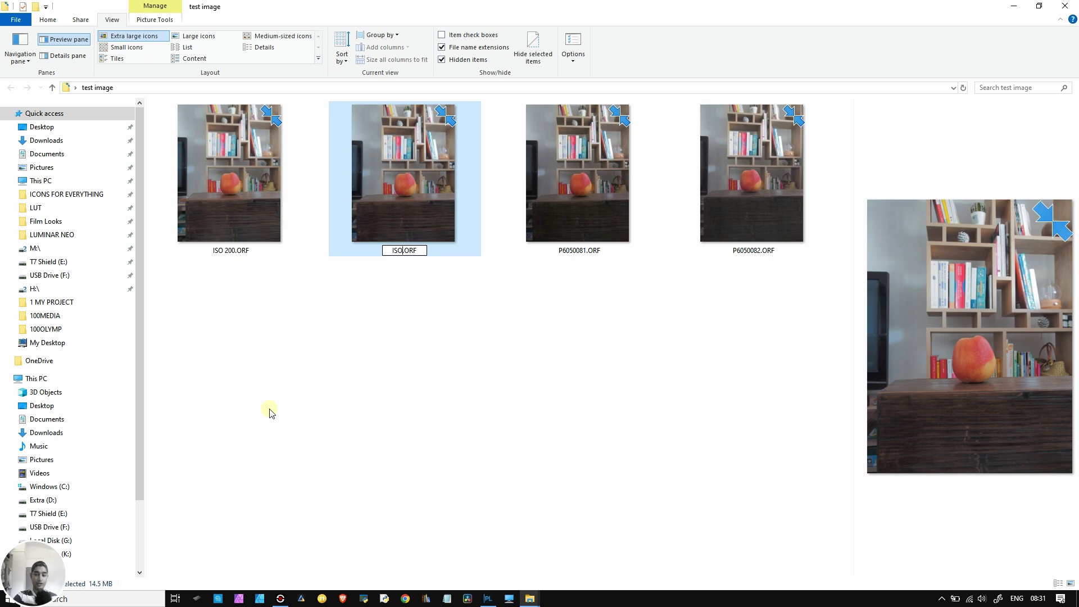
{"action": "type", "text": "1600"}
{"action": "key", "text": "Return"}
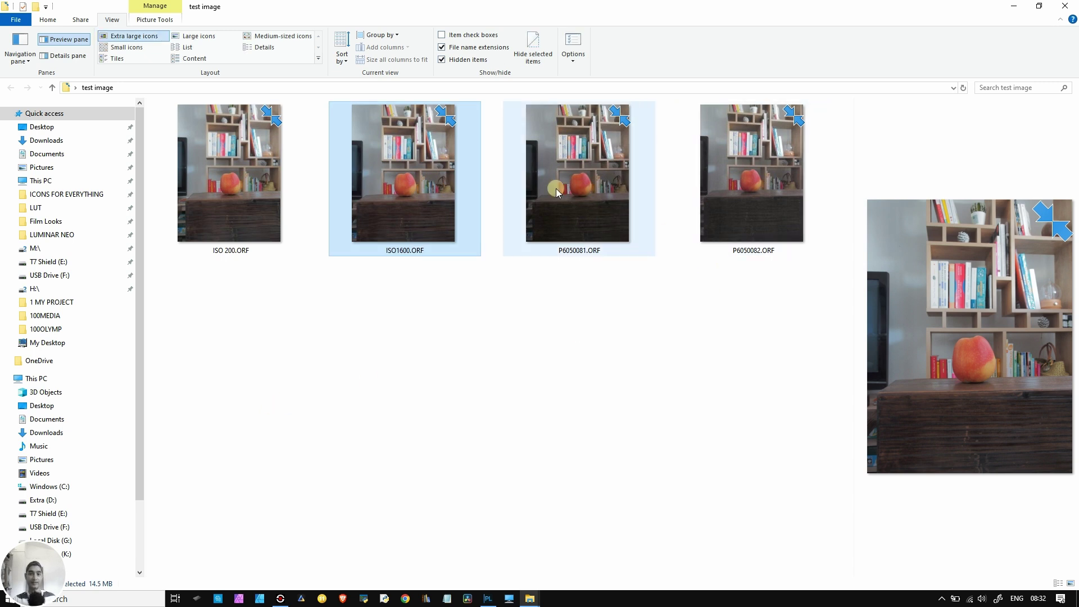
Step: Check the ISO speed of P6050081.ORF in its detailed file properties, then close them
{"action": "left_click", "coordinate": [555, 188]}
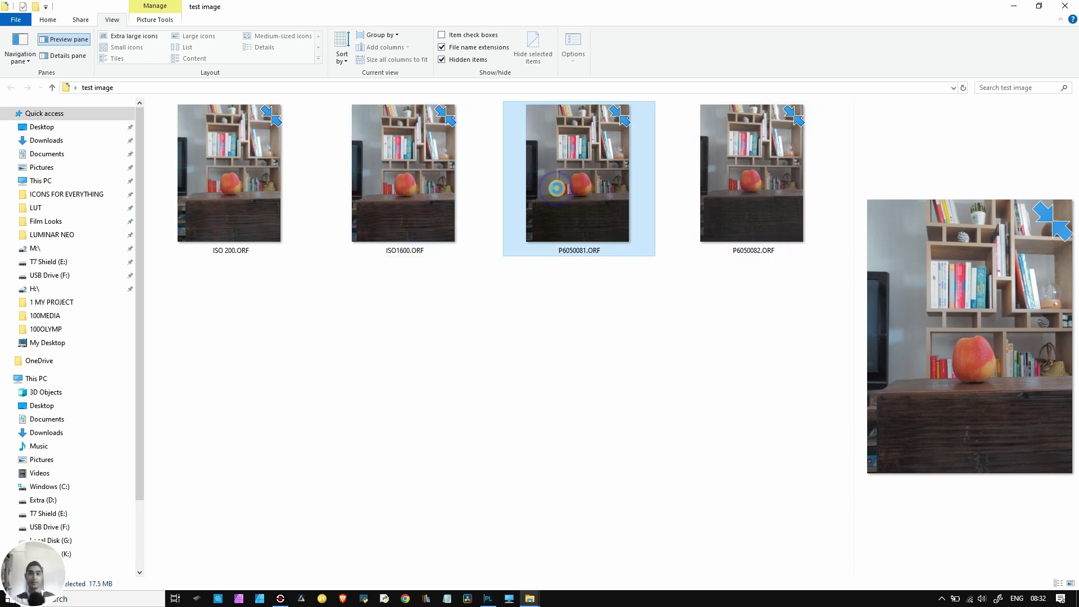
{"action": "right_click", "coordinate": [561, 247]}
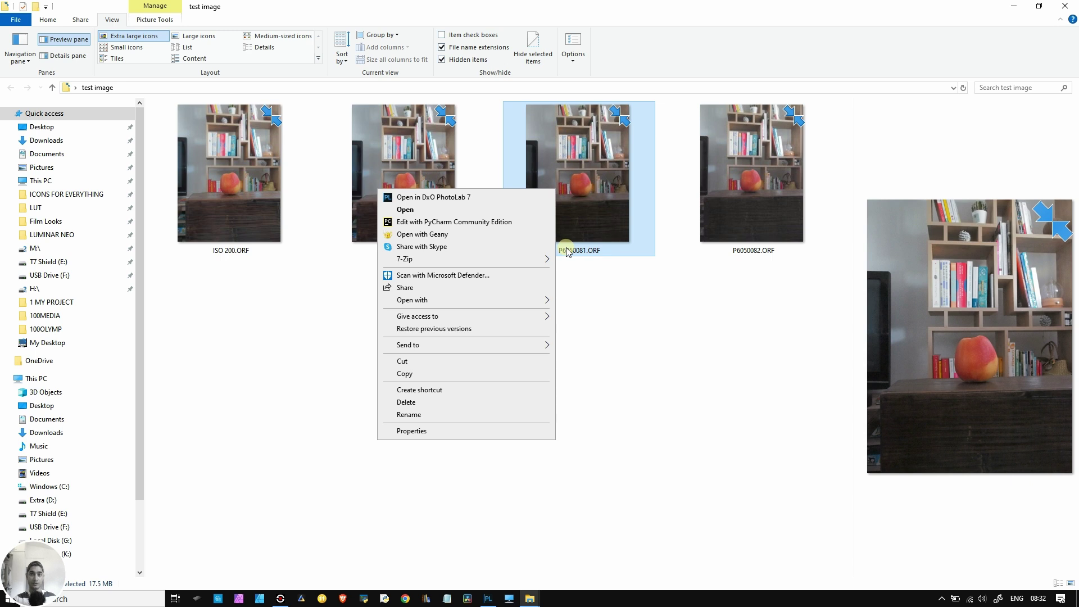
{"action": "left_click", "coordinate": [438, 434]}
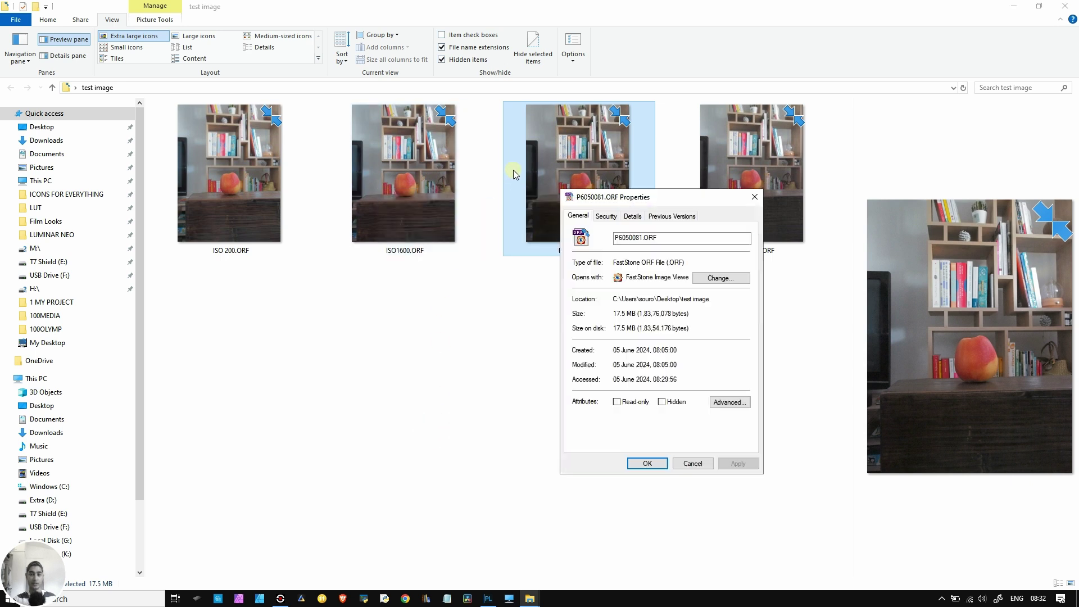
{"action": "left_click", "coordinate": [633, 216]}
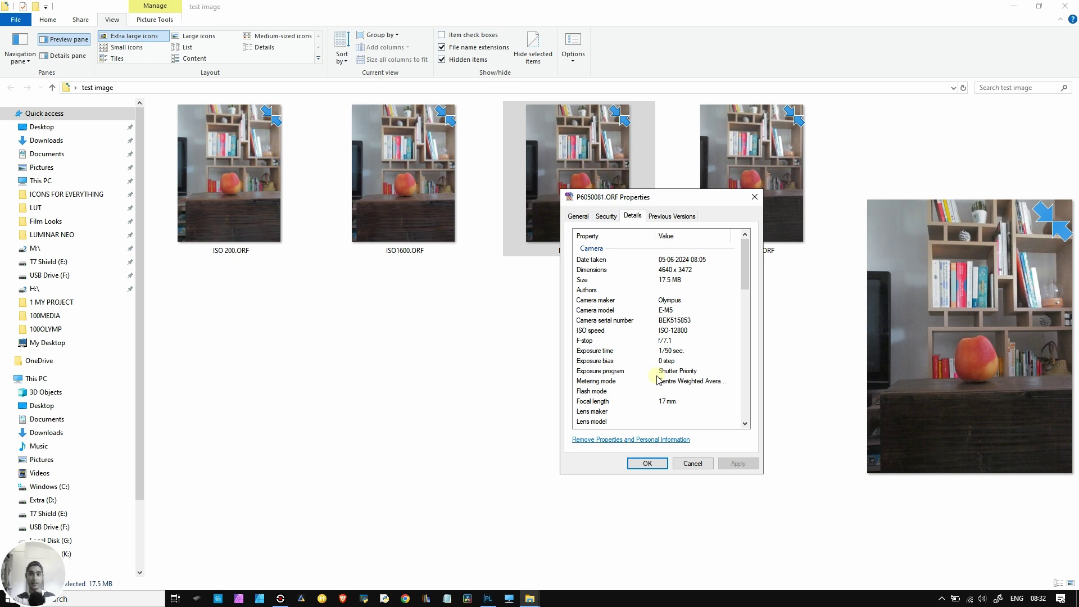
{"action": "left_click", "coordinate": [682, 466]}
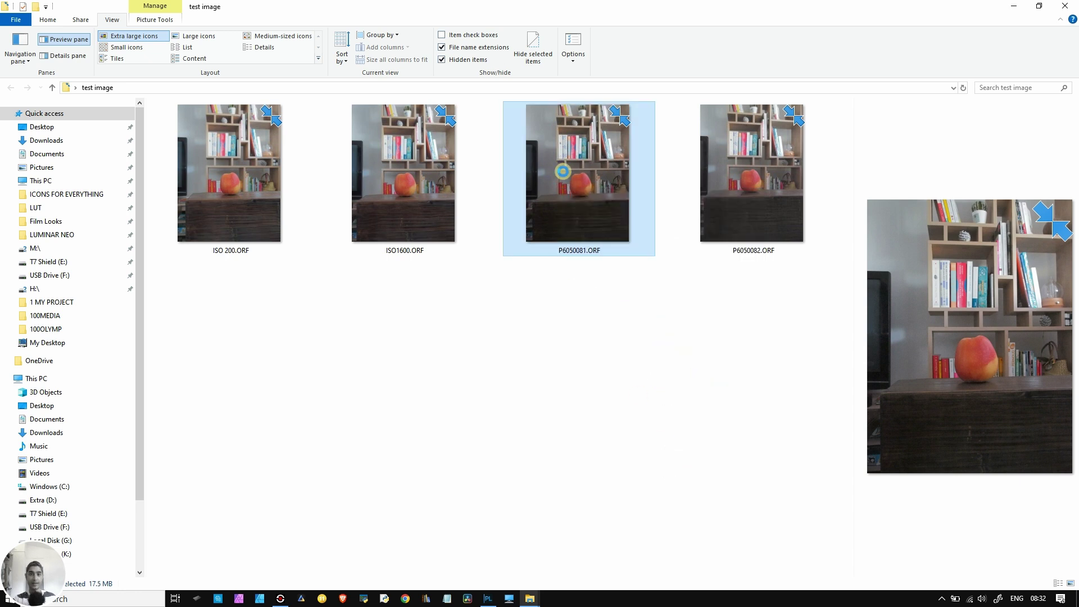
Step: Rename P6050081.ORF to "ISO 12800.ORF", keeping the file extension
{"action": "right_click", "coordinate": [562, 168]}
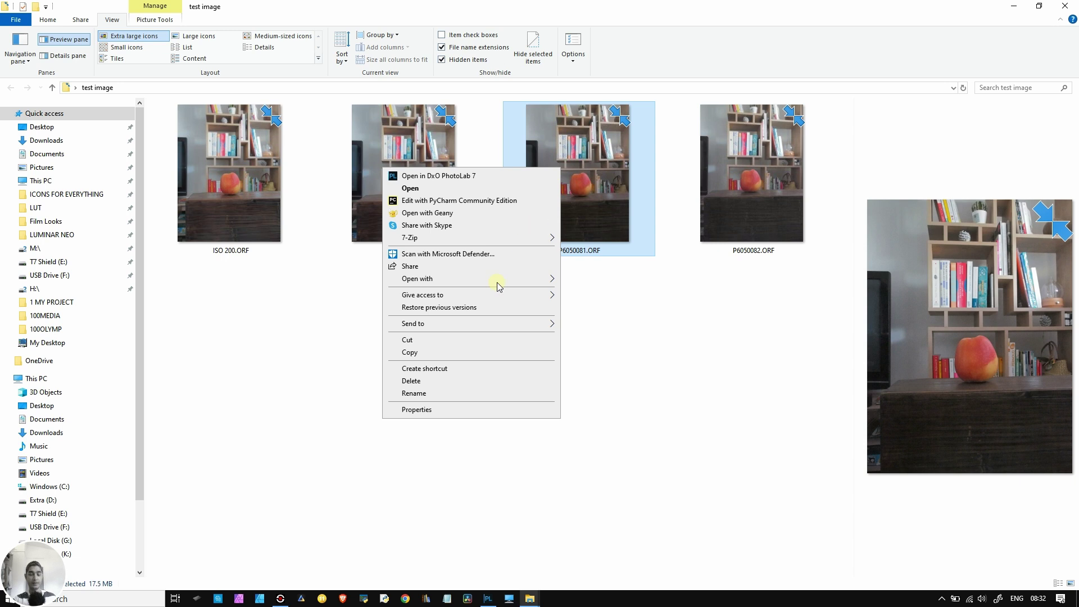
{"action": "left_click", "coordinate": [437, 394]}
{"action": "key", "text": "BackSpace"}
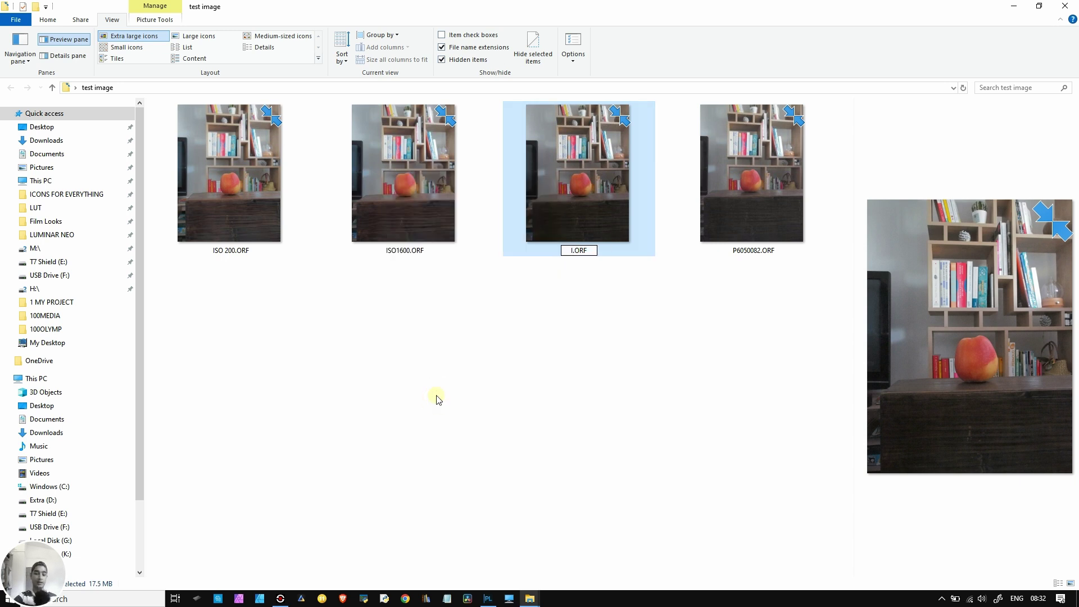
{"action": "type", "text": "IS O 12800"}
{"action": "key", "text": "Return"}
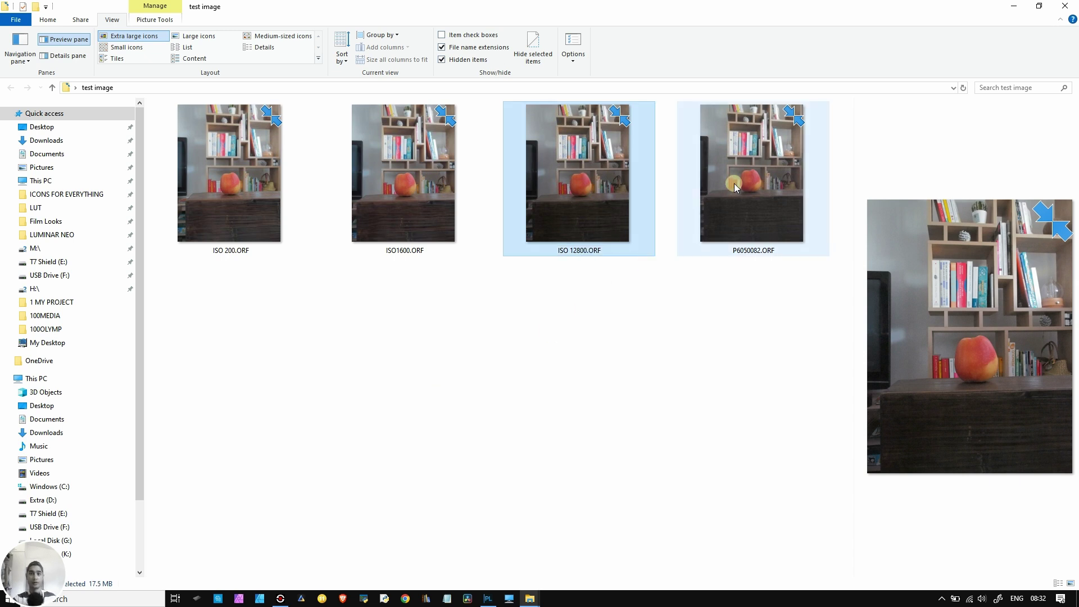
Step: Check the ISO speed of P6050082.ORF in its detailed file properties, then close them
{"action": "left_click", "coordinate": [748, 218]}
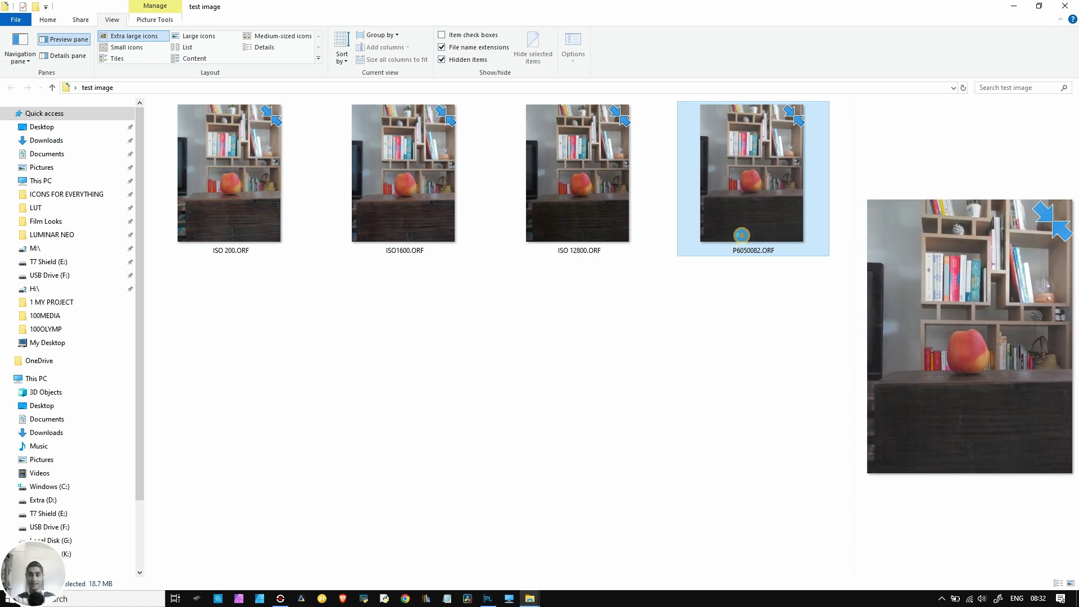
{"action": "right_click", "coordinate": [741, 235]}
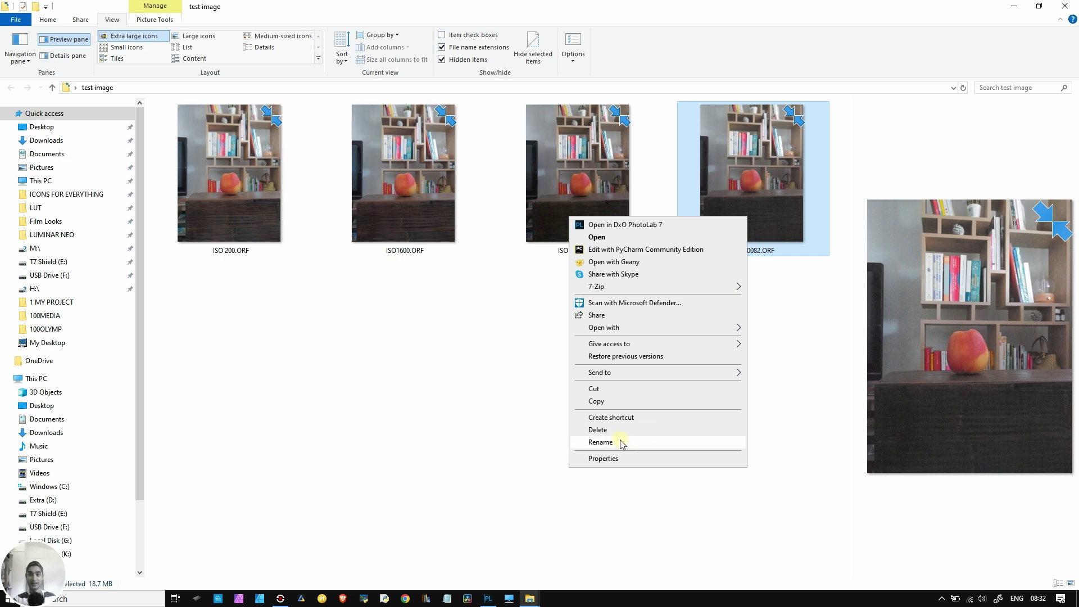
{"action": "left_click", "coordinate": [614, 458]}
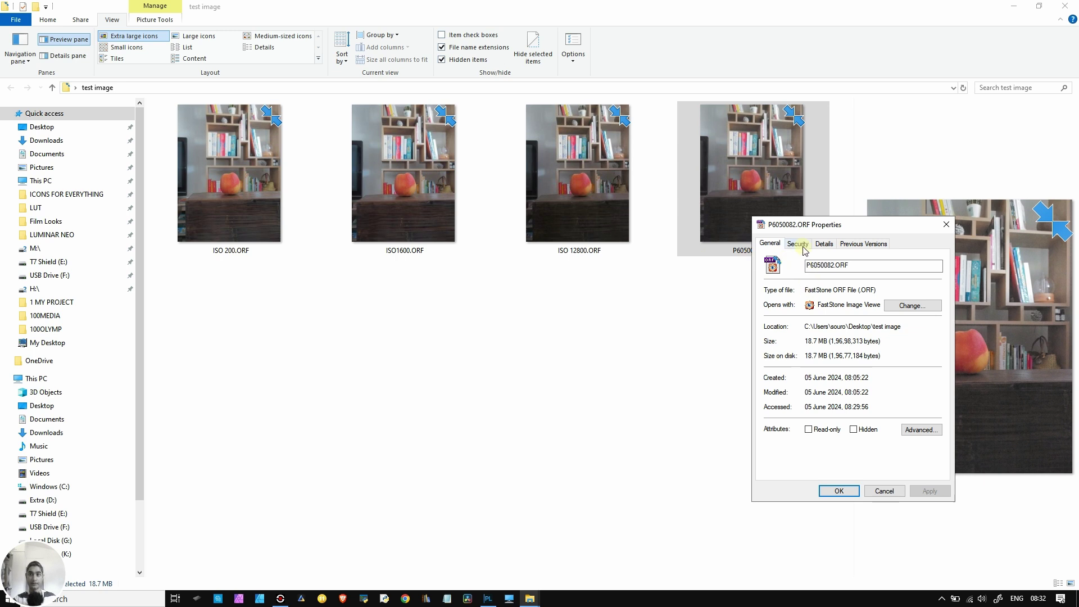
{"action": "left_click", "coordinate": [826, 244]}
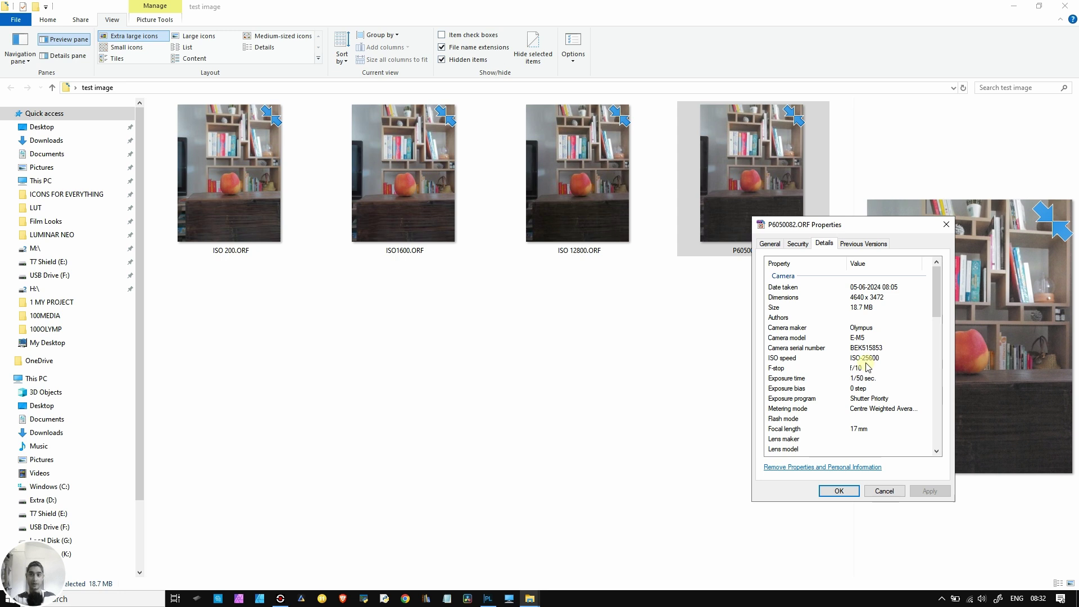
{"action": "left_click", "coordinate": [884, 491]}
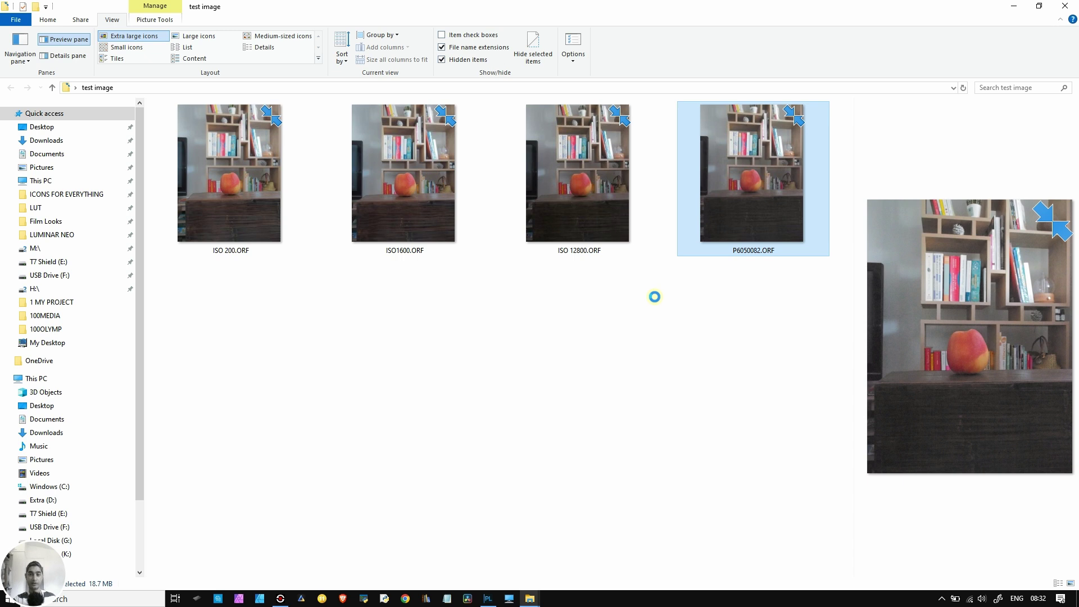
Step: Rename P6050082.ORF to "ISO 25600.ORF", keeping the file extension
{"action": "key", "text": "shift+F10"}
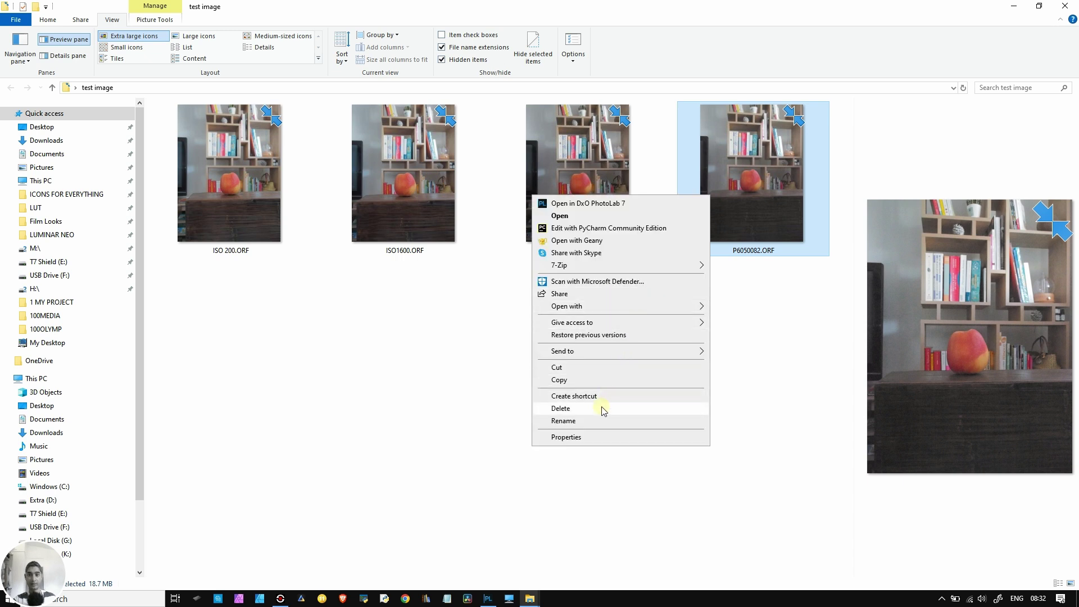
{"action": "left_click", "coordinate": [595, 422]}
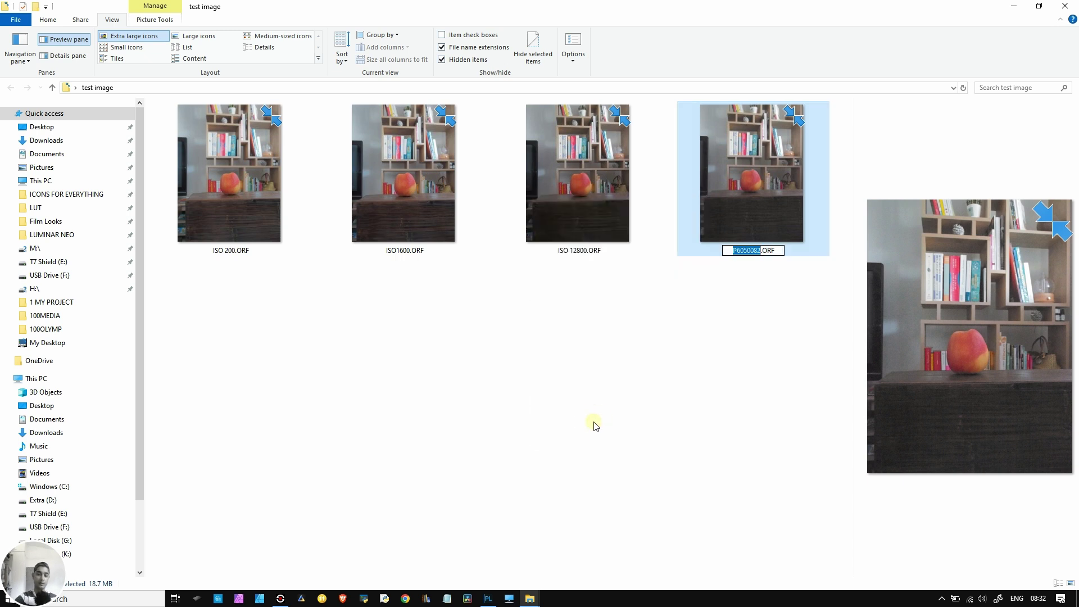
{"action": "type", "text": "ISO"}
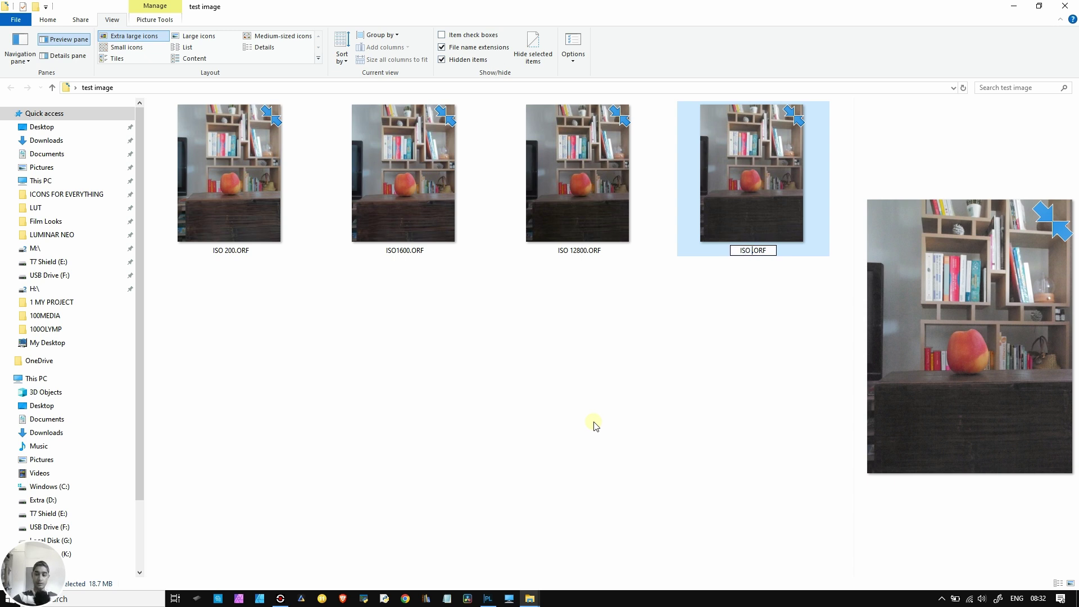
{"action": "type", "text": " 2"}
{"action": "type", "text": "56"}
{"action": "type", "text": "00"}
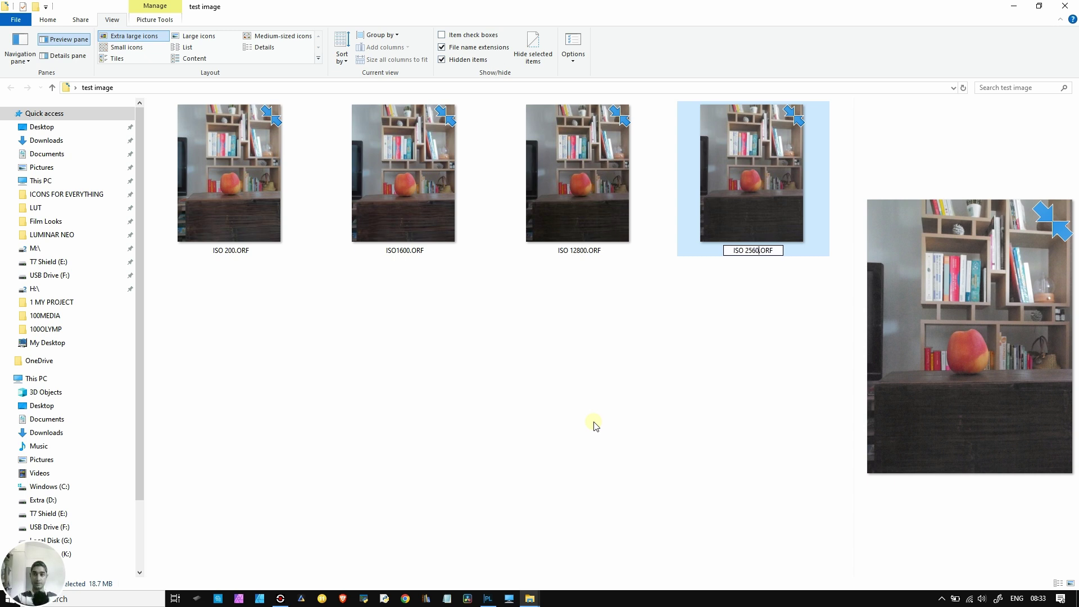
{"action": "key", "text": "Return"}
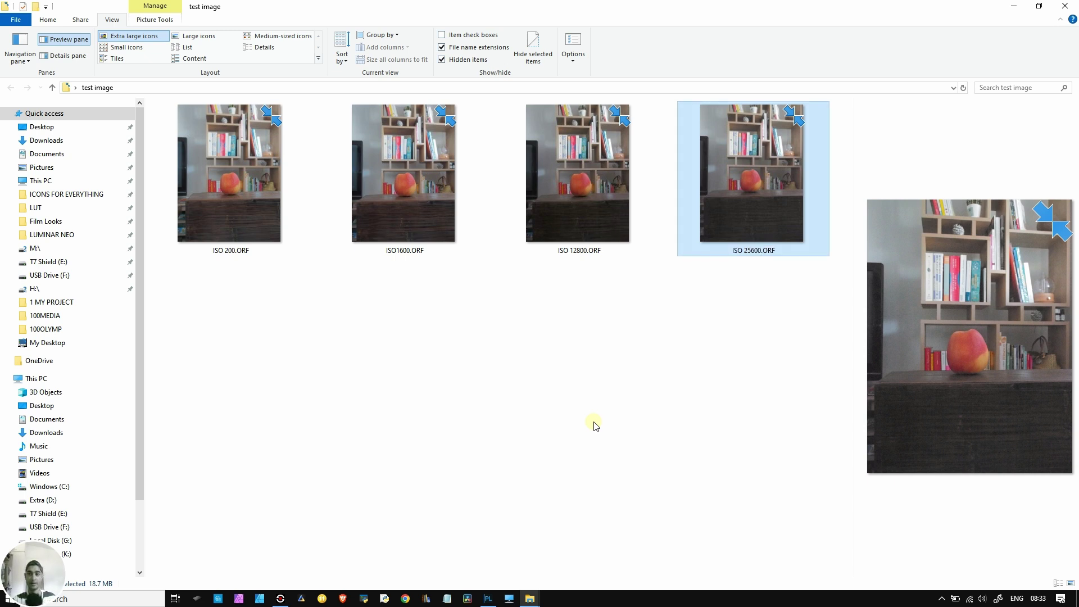
Step: Recheck the ISO speed of ISO 25600.ORF in its detailed file properties, then close them
{"action": "double_click", "coordinate": [774, 251]}
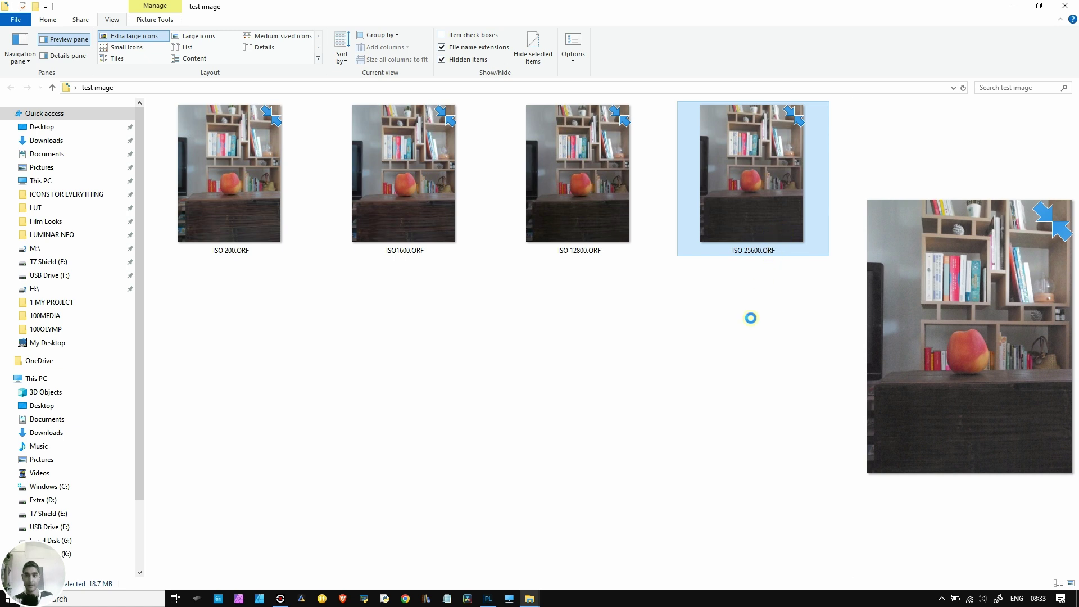
{"action": "right_click", "coordinate": [752, 247]}
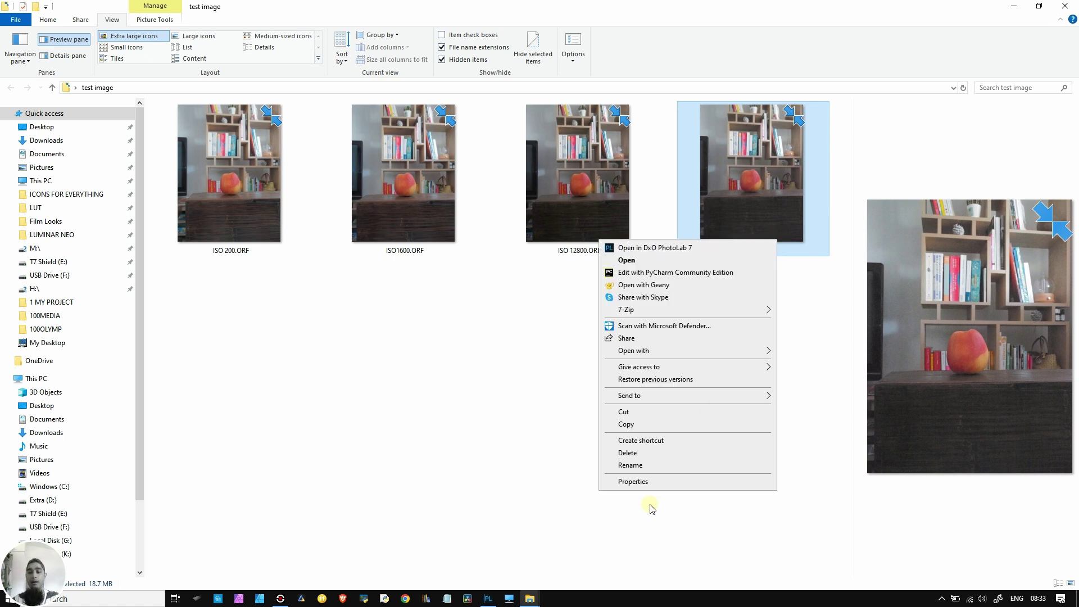
{"action": "left_click", "coordinate": [650, 485]}
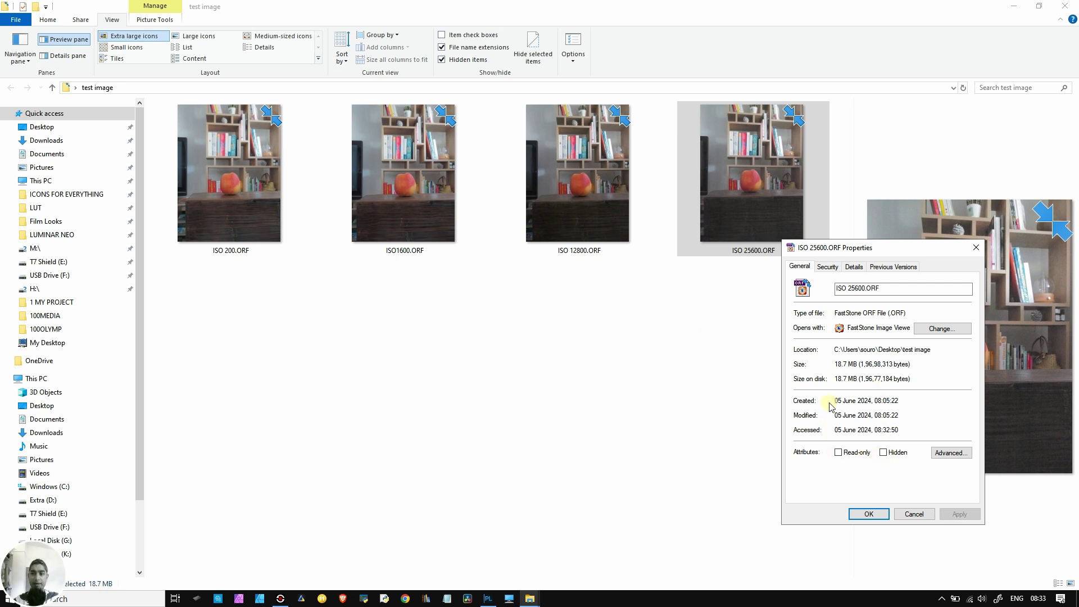
{"action": "left_click", "coordinate": [855, 269]}
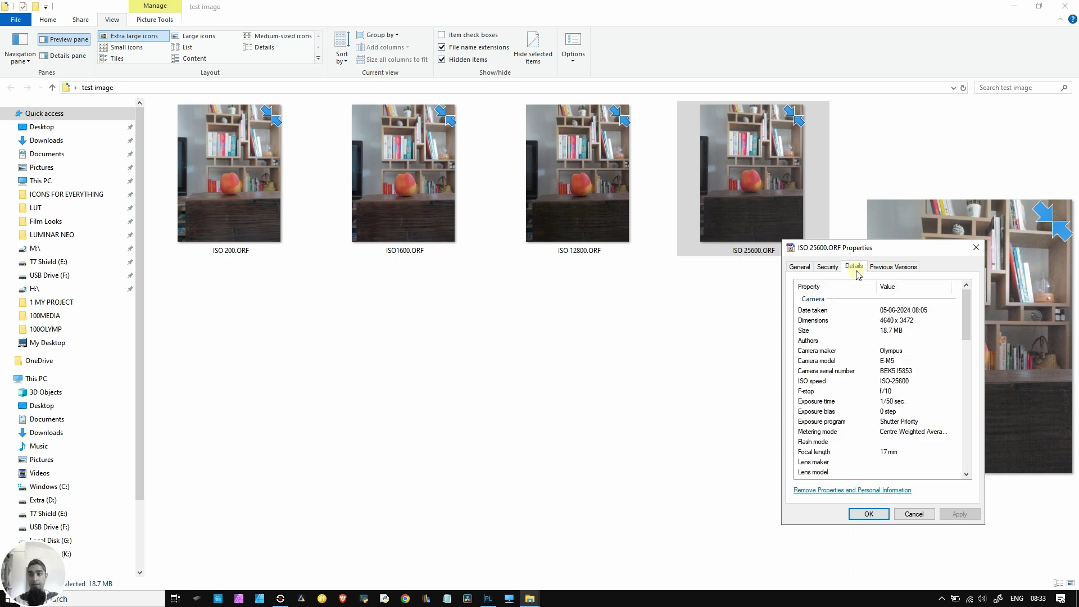
{"action": "left_click", "coordinate": [913, 515]}
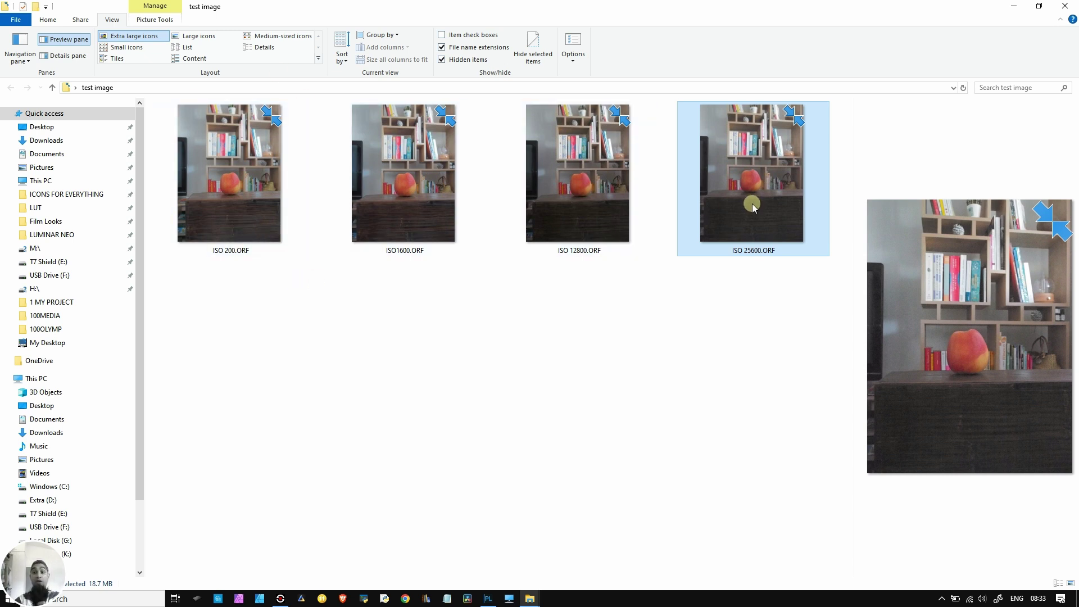
{"action": "mouse_move", "coordinate": [752, 203]}
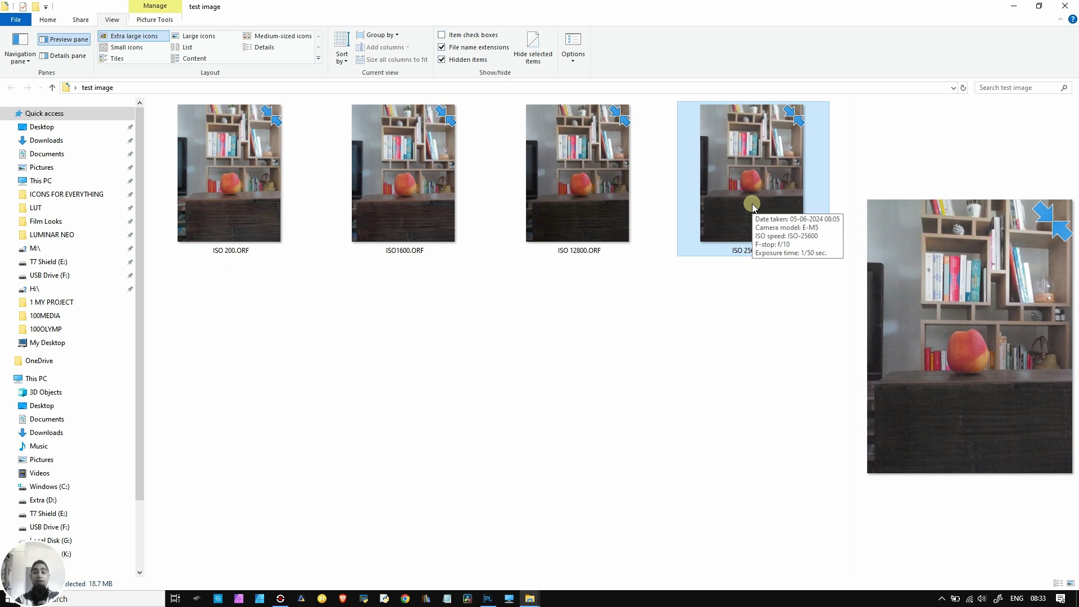
Step: Switch to DxO PhotoLab 7, open the desktop folder "test image" in the PhotoLibrary, and enlarge the image preview area
{"action": "left_click", "coordinate": [1013, 6]}
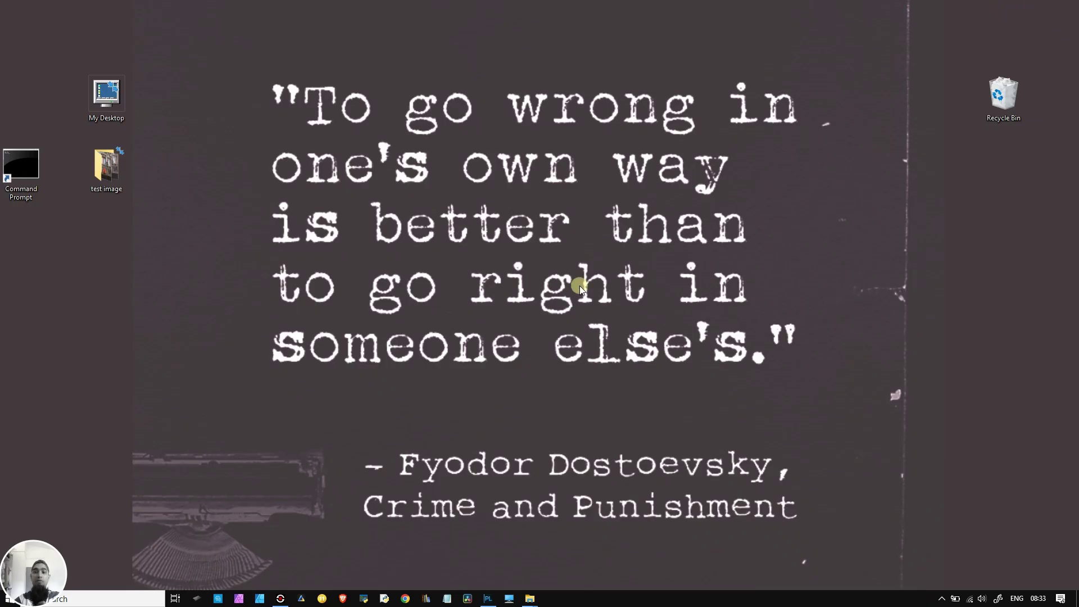
{"action": "left_click", "coordinate": [487, 595]}
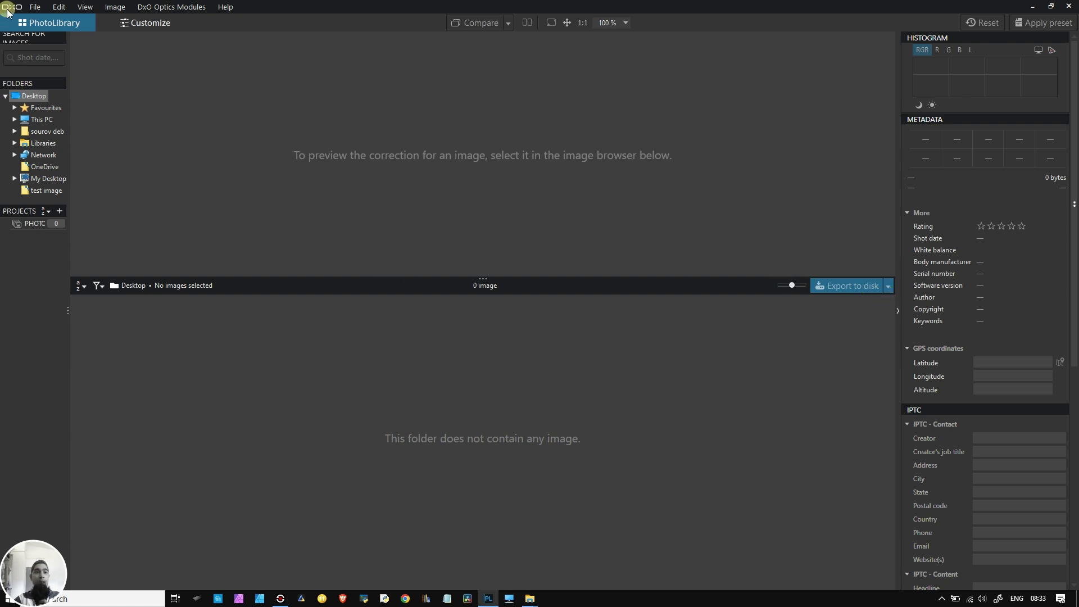
{"action": "left_click", "coordinate": [33, 193]}
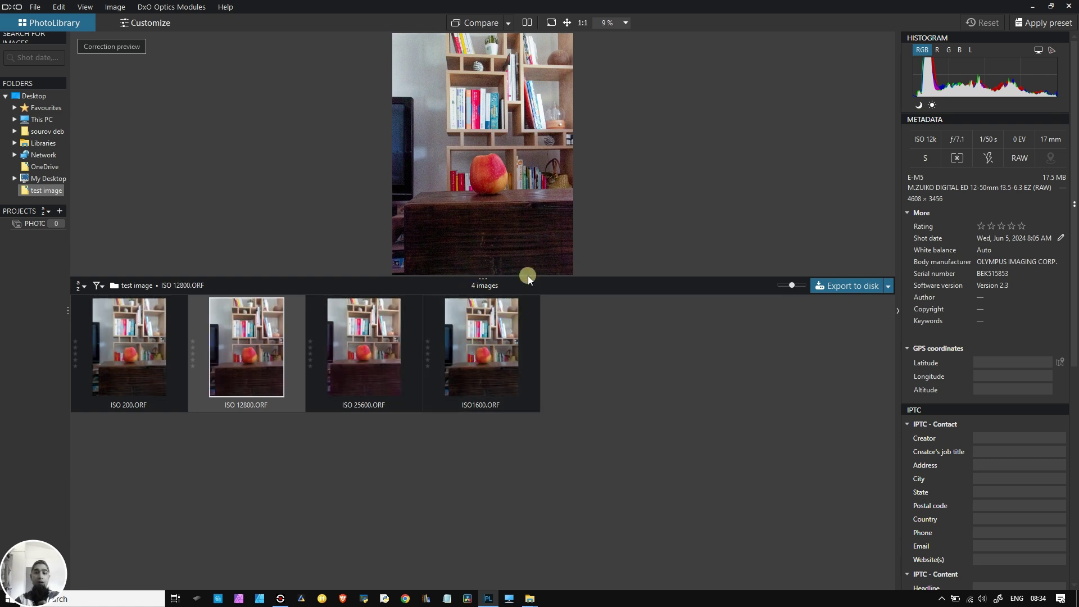
{"action": "left_click_drag", "start_coordinate": [528, 279], "coordinate": [554, 451]}
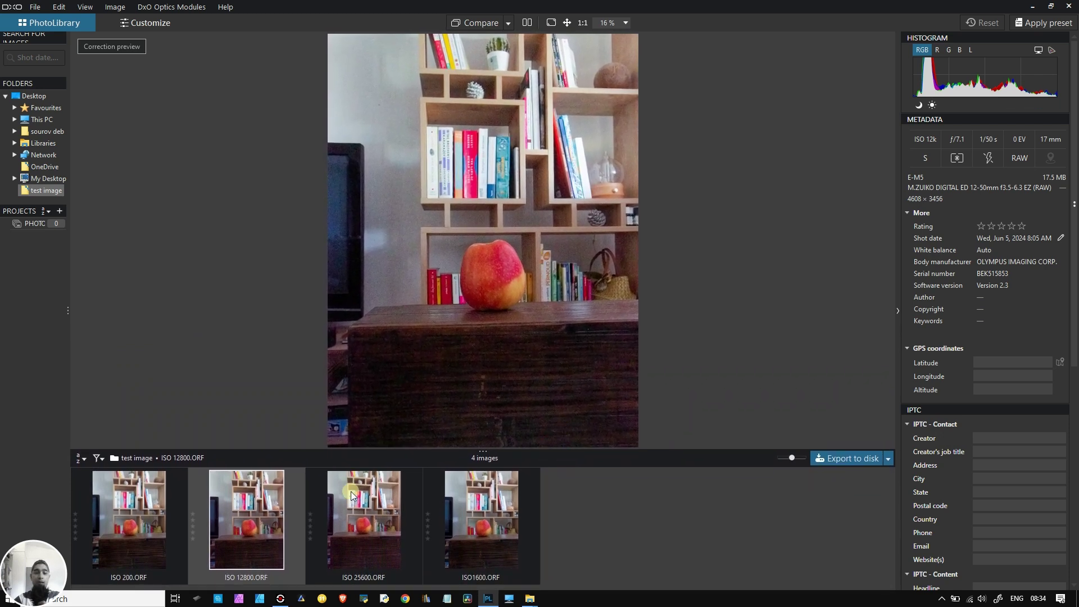
Step: Preview the ISO 200, ISO 12800 and ISO 25600 images one after another in the image browser
{"action": "left_click", "coordinate": [150, 548]}
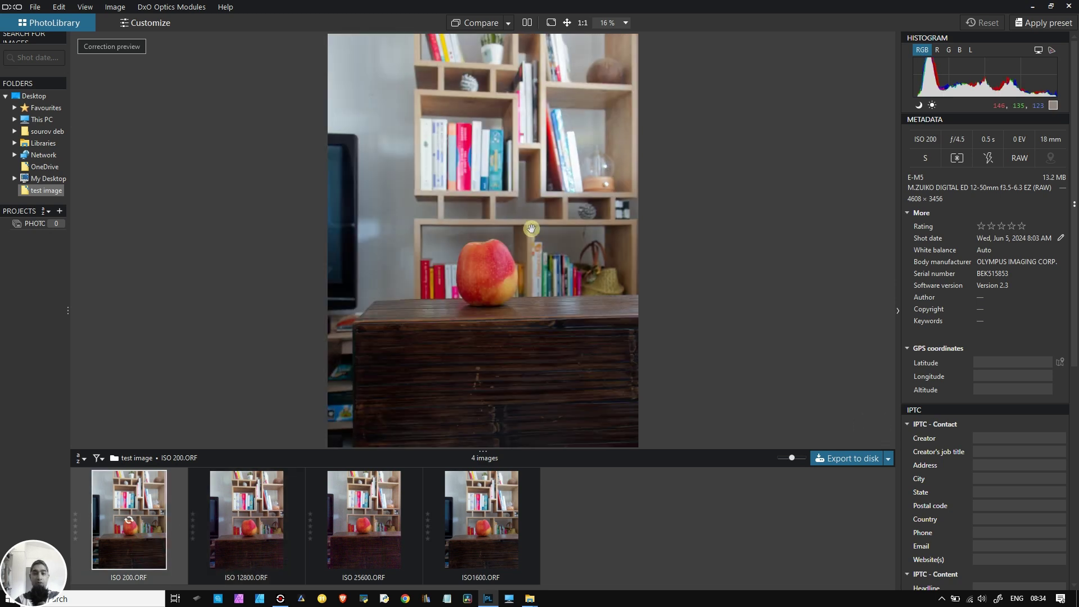
{"action": "left_click", "coordinate": [251, 544]}
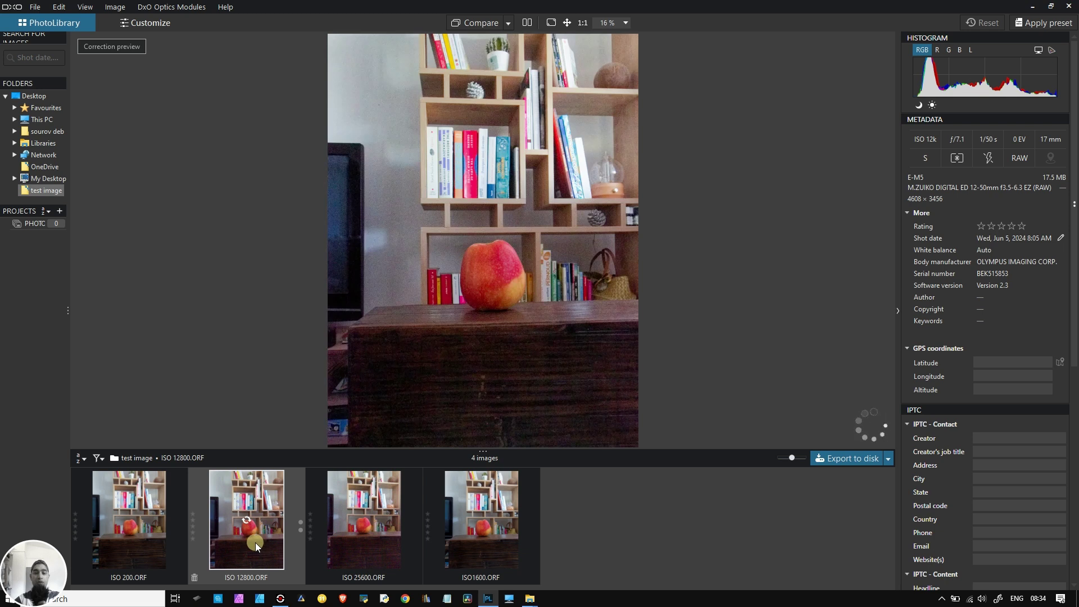
{"action": "left_click", "coordinate": [365, 518]}
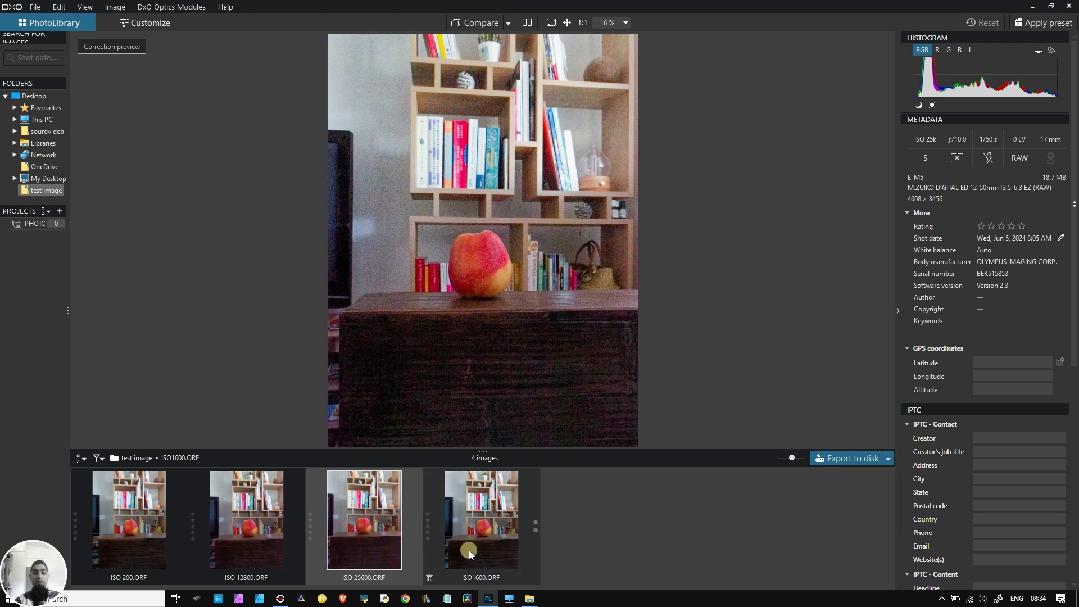
Step: Minimise DxO PhotoLab, return to the "test image" folder in File Explorer, and open ISO 200.ORF with FastStone Image Viewer
{"action": "left_click", "coordinate": [1034, 8]}
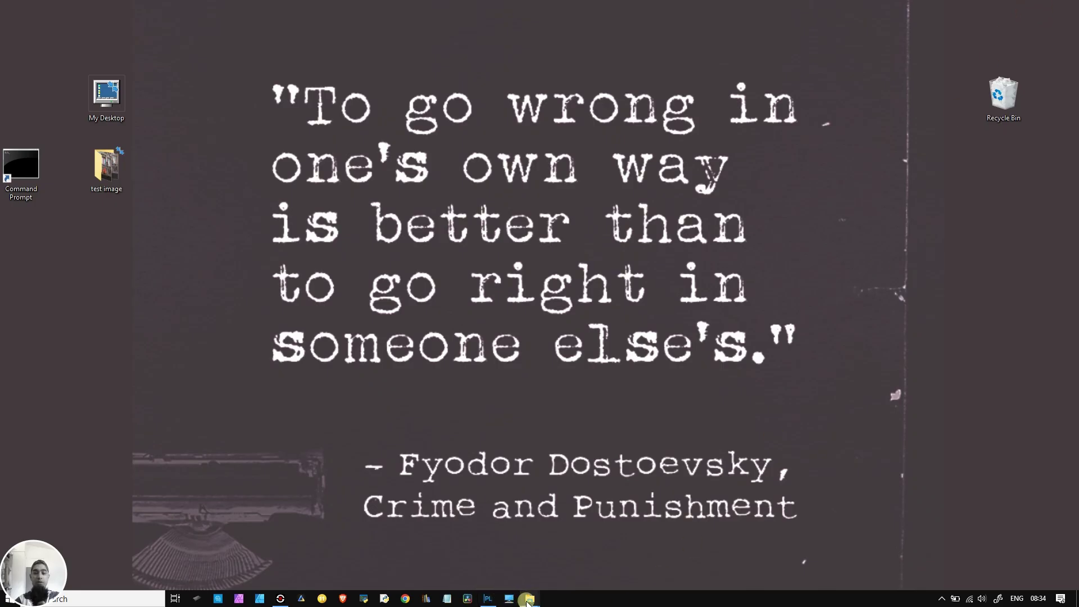
{"action": "mouse_move", "coordinate": [528, 600]}
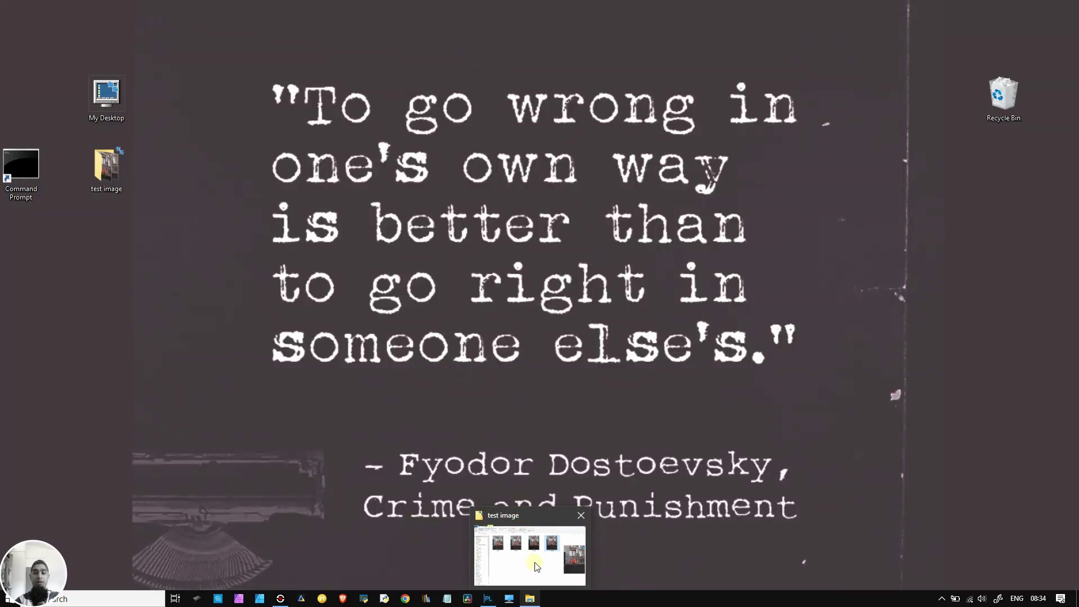
{"action": "left_click", "coordinate": [537, 566]}
{"action": "left_click", "coordinate": [205, 190]}
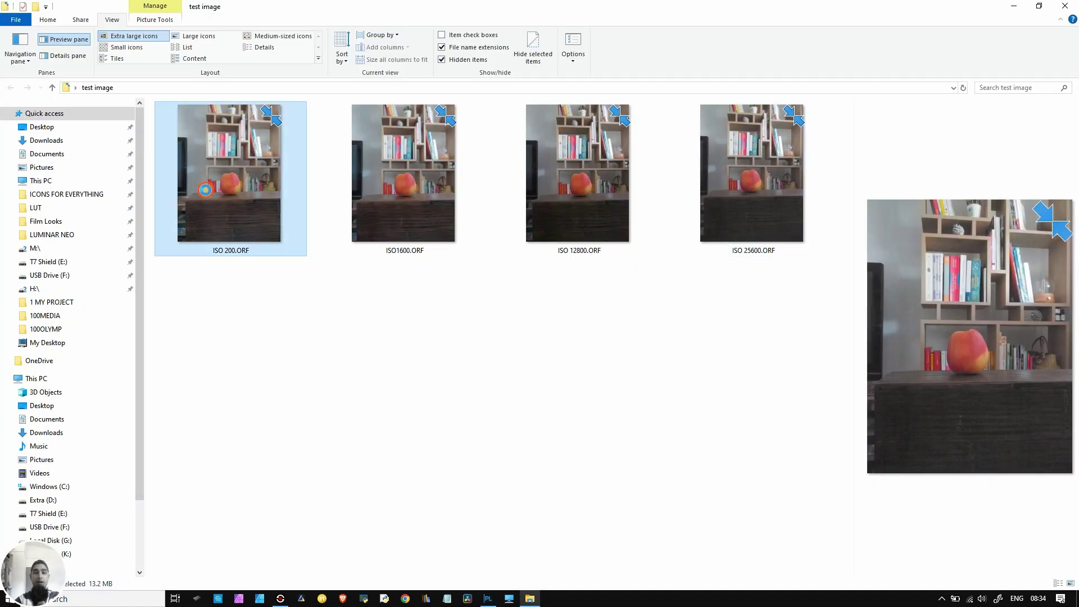
{"action": "double_click", "coordinate": [206, 190]}
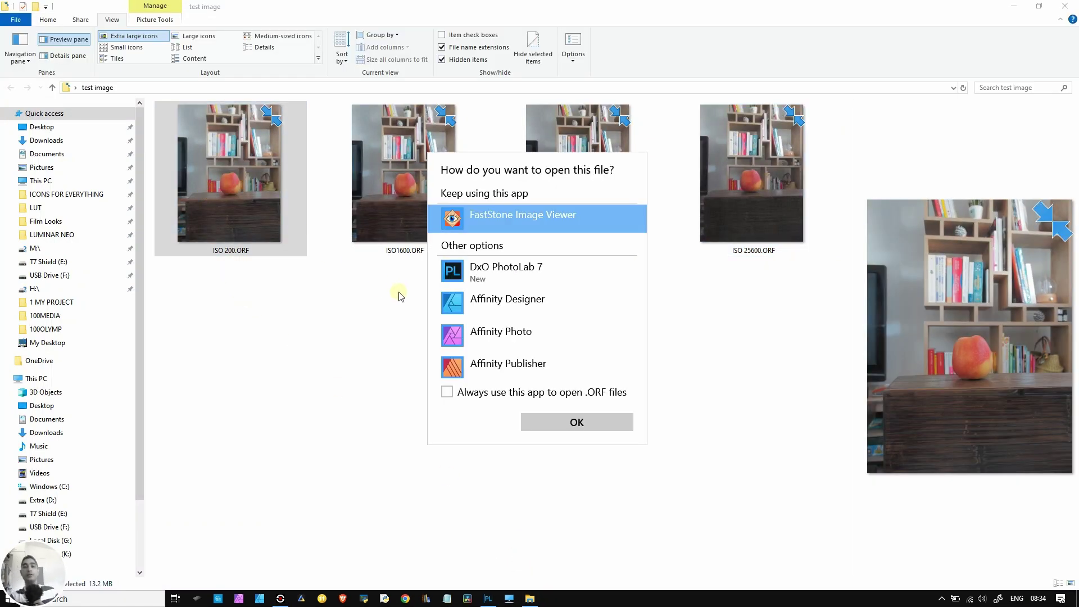
{"action": "scroll", "coordinate": [466, 365], "scroll_direction": "down", "scroll_amount": 3}
{"action": "scroll", "coordinate": [467, 314], "scroll_direction": "up", "scroll_amount": 3}
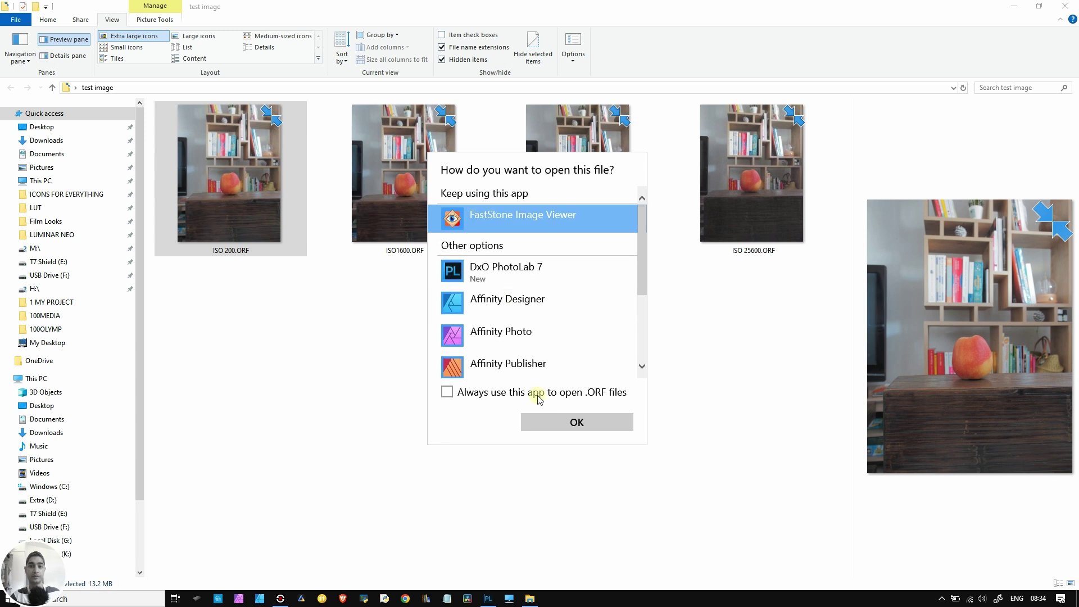
{"action": "left_click", "coordinate": [556, 422]}
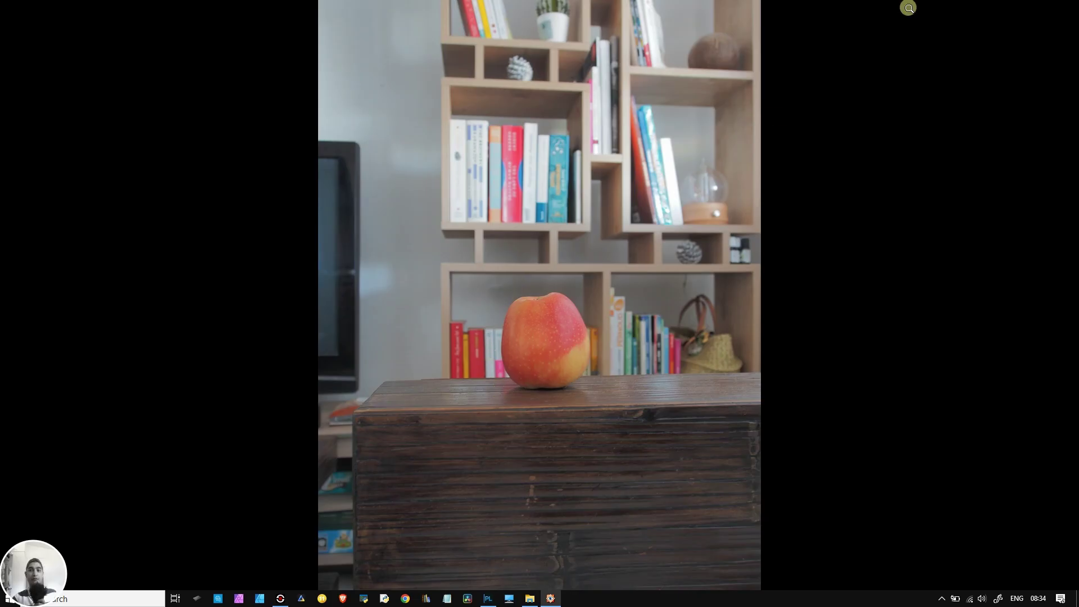
Step: Select all four ORF images and compare them side by side at 100% zoom around the apple
{"action": "left_click", "coordinate": [934, 8]}
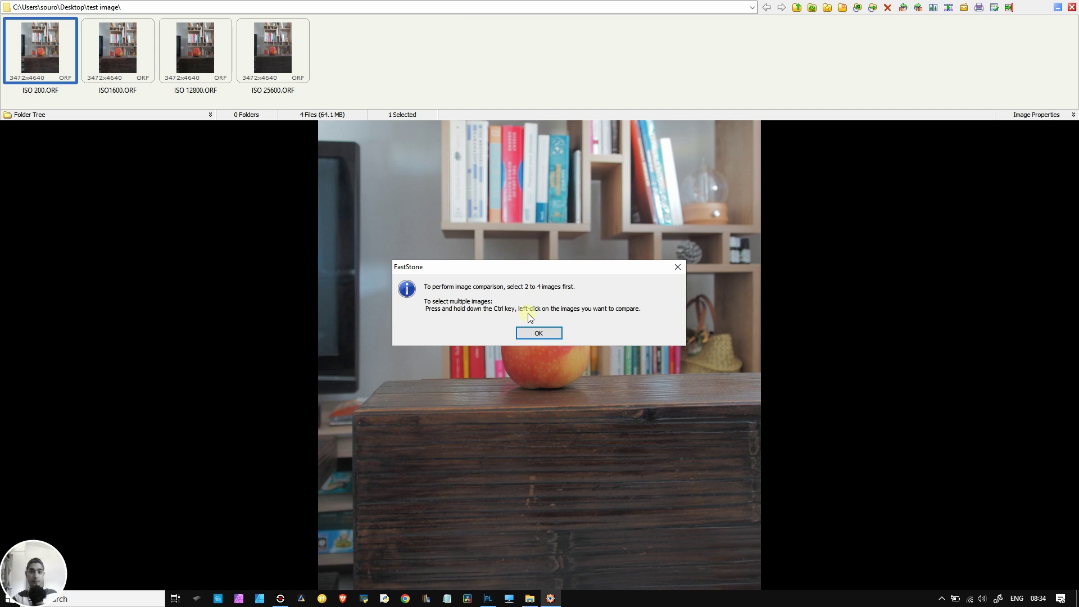
{"action": "left_click", "coordinate": [541, 338]}
{"action": "mouse_move", "coordinate": [241, 4]}
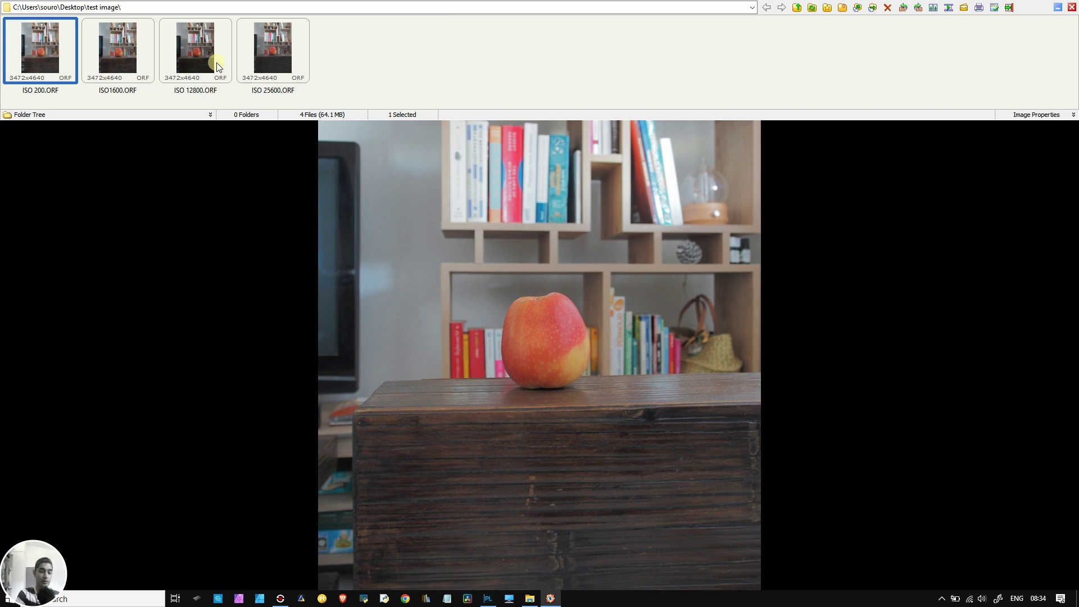
{"action": "key", "text": "ctrl+a"}
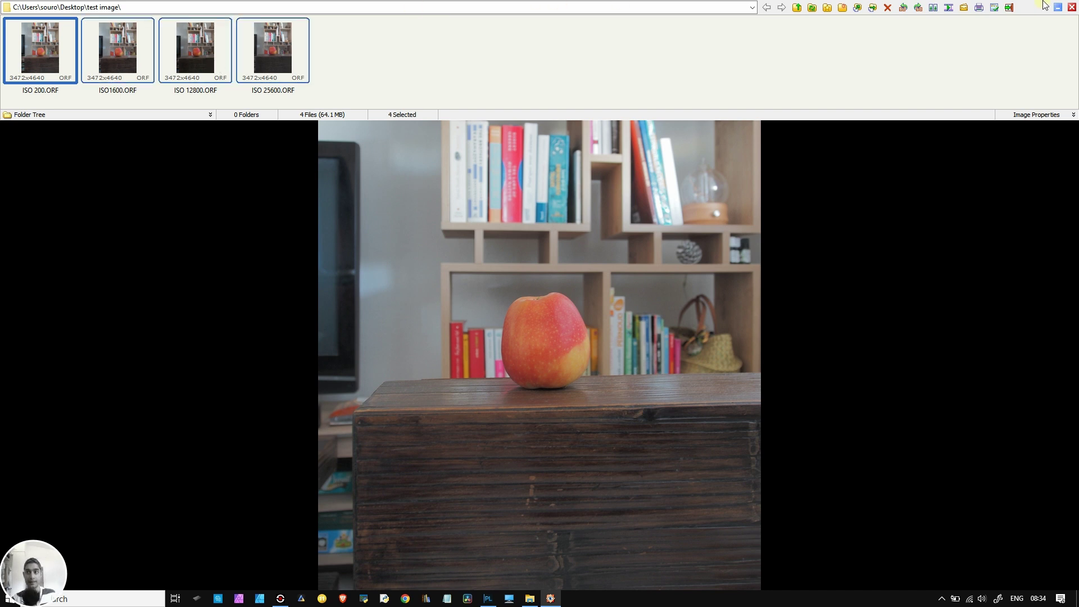
{"action": "left_click", "coordinate": [933, 7]}
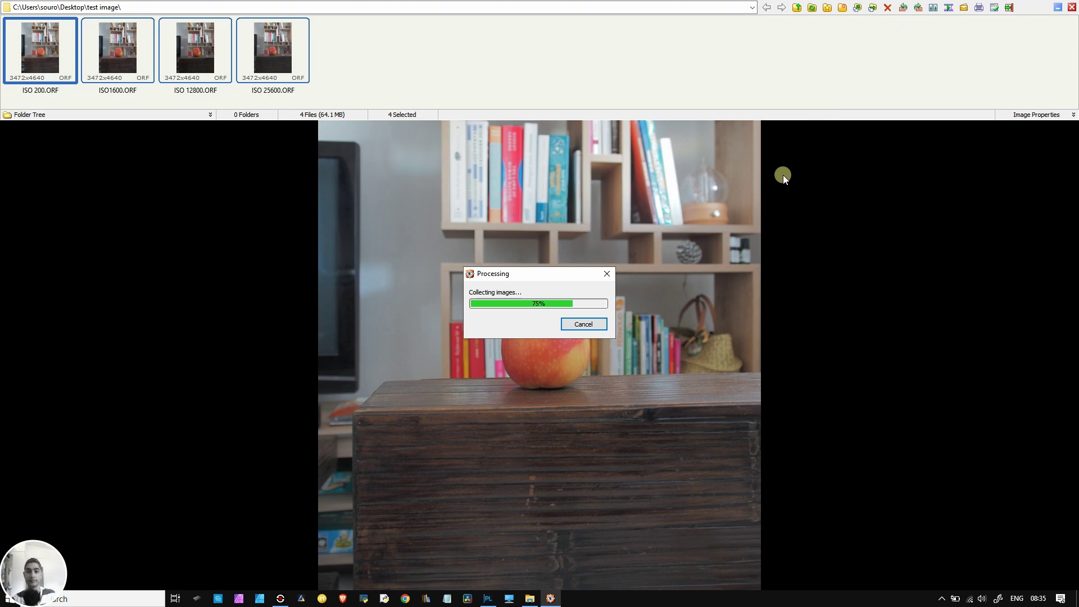
{"action": "scroll", "coordinate": [222, 168], "scroll_direction": "up", "scroll_amount": 4}
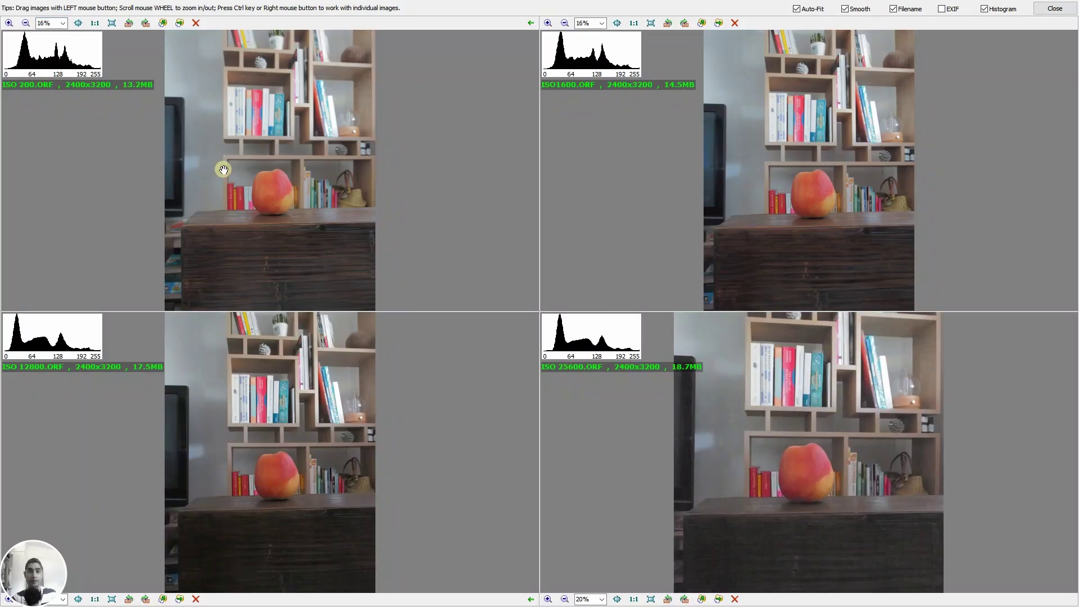
{"action": "scroll", "coordinate": [223, 169], "scroll_direction": "up", "scroll_amount": 3}
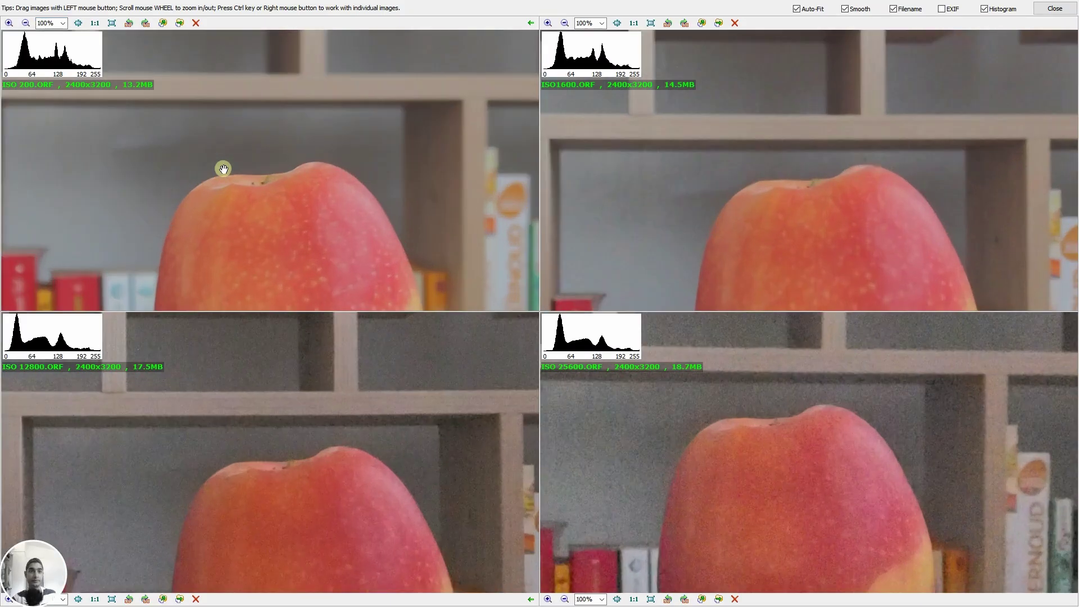
Step: Examine the noise on the apple and background in all four ISO images side by side at 100% to 150% zoom
{"action": "left_click_drag", "start_coordinate": [250, 183], "coordinate": [282, 68]}
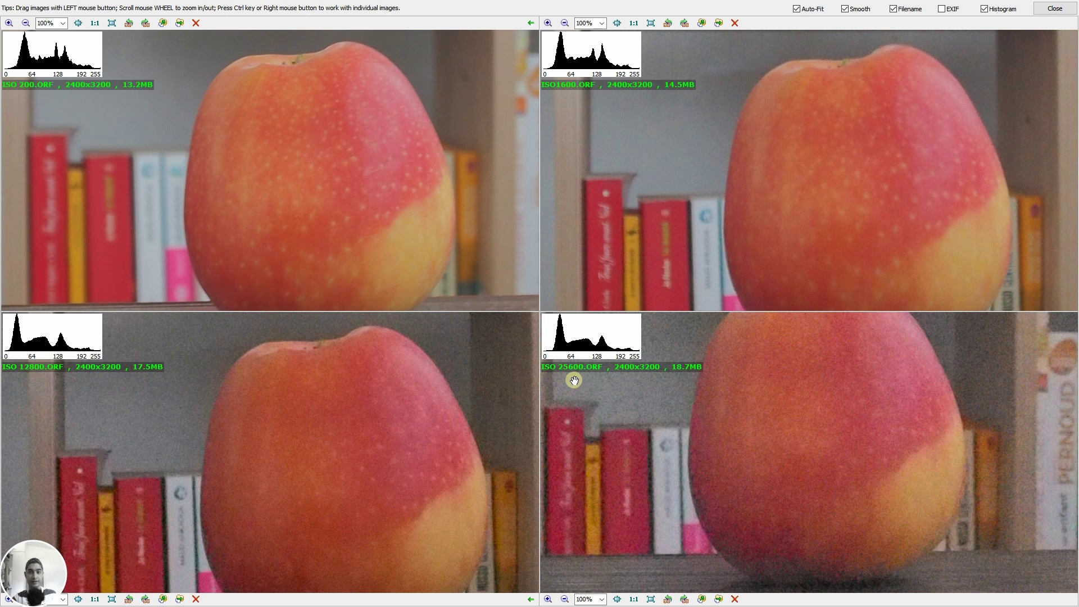
{"action": "left_click", "coordinate": [430, 473]}
{"action": "left_click_drag", "start_coordinate": [431, 474], "coordinate": [416, 508]}
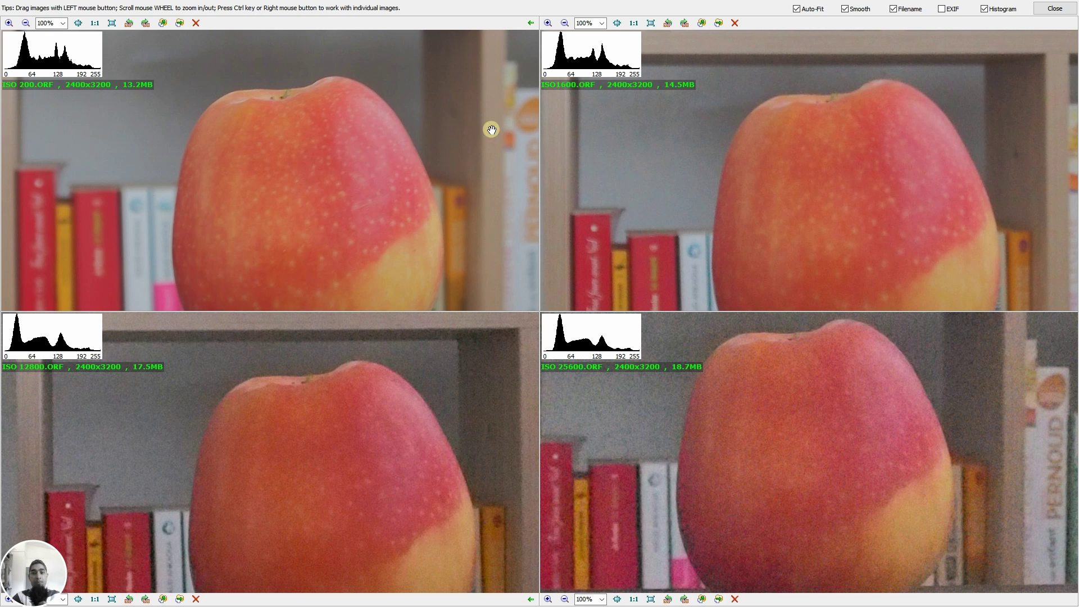
{"action": "left_click_drag", "start_coordinate": [411, 214], "coordinate": [403, 164]}
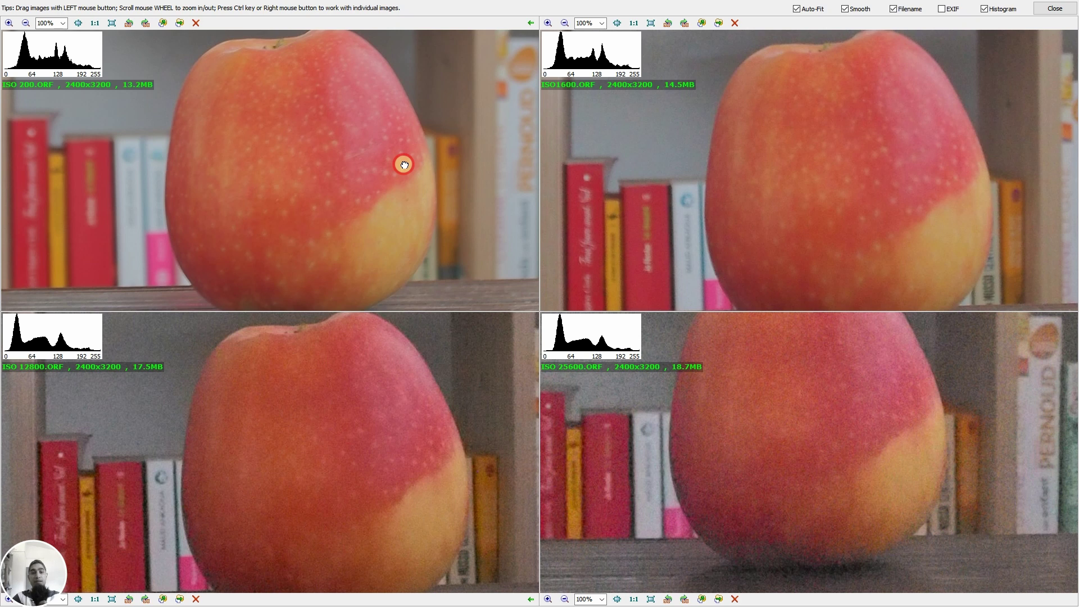
{"action": "mouse_move", "coordinate": [403, 164]}
{"action": "left_mouse_down"}
{"action": "mouse_move", "coordinate": [385, 137]}
{"action": "mouse_move", "coordinate": [378, 203]}
{"action": "mouse_move", "coordinate": [399, 147]}
{"action": "left_mouse_up"}
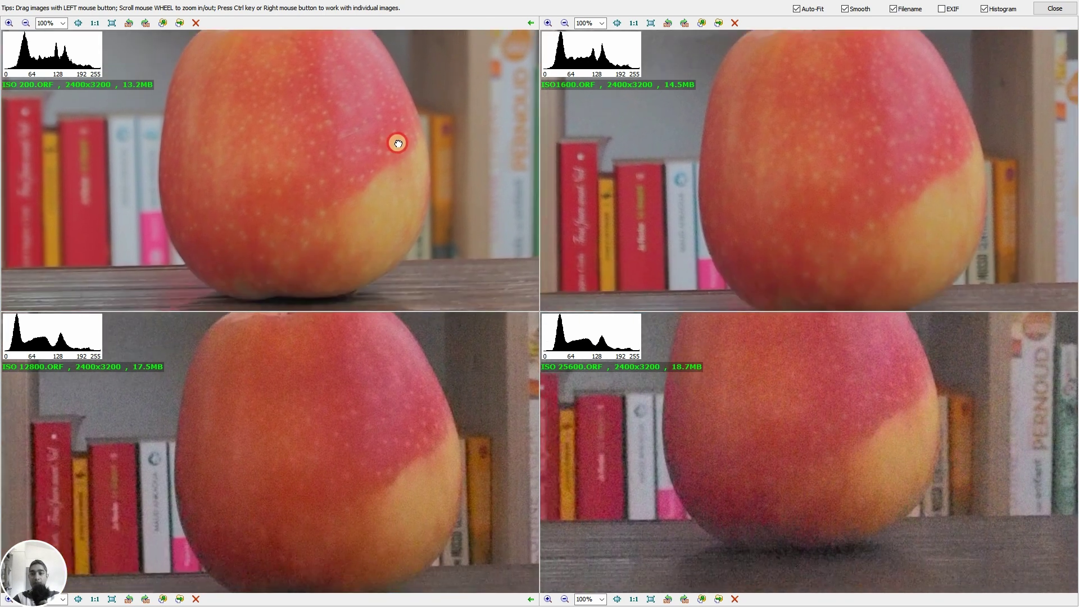
{"action": "scroll", "coordinate": [421, 212], "scroll_direction": "up", "scroll_amount": 2}
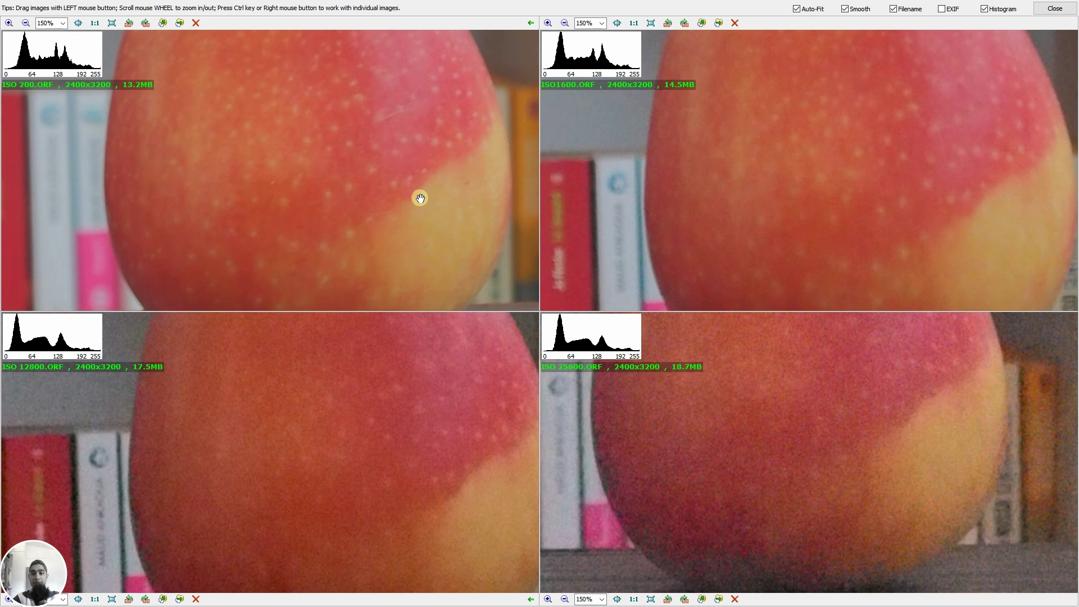
{"action": "scroll", "coordinate": [418, 187], "scroll_direction": "down", "scroll_amount": 1}
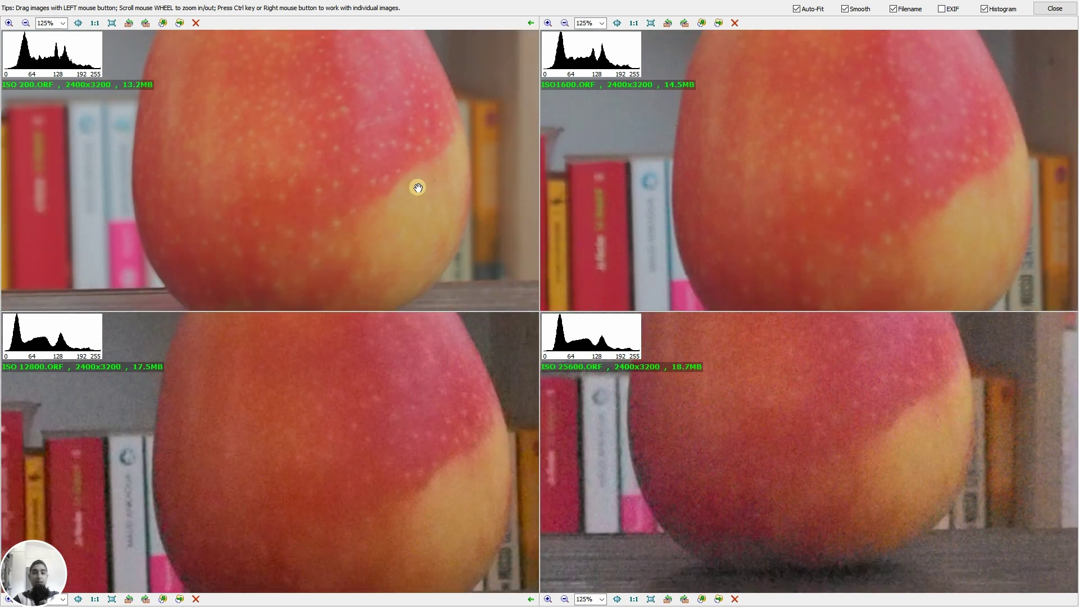
{"action": "left_click_drag", "start_coordinate": [349, 144], "coordinate": [385, 185]}
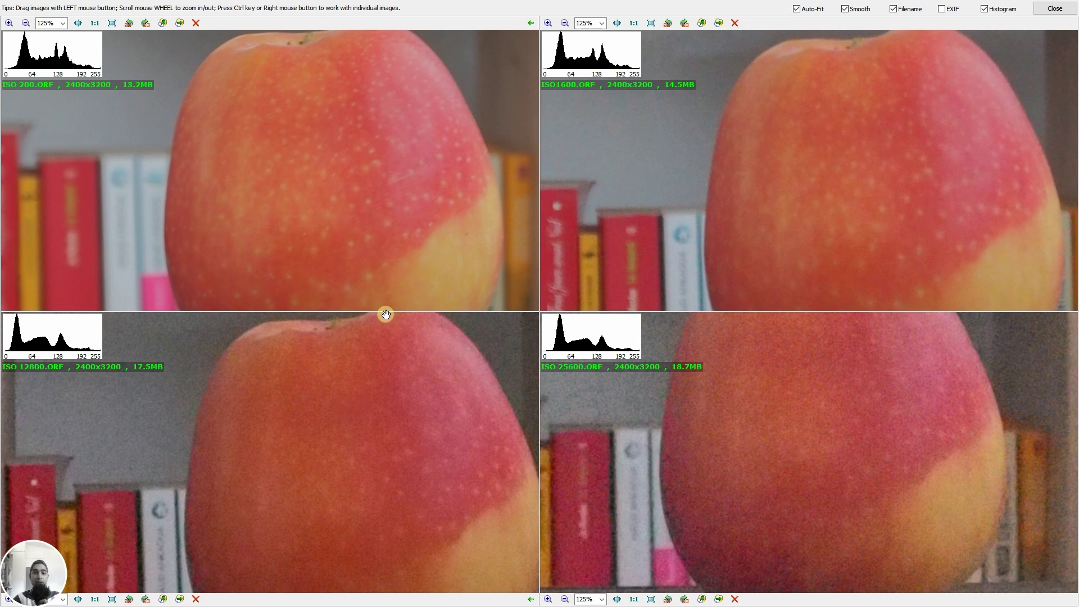
Step: Close the comparison and the image browser, switch back to DxO PhotoLab 7, and select the ISO 200 image
{"action": "left_click", "coordinate": [1054, 9]}
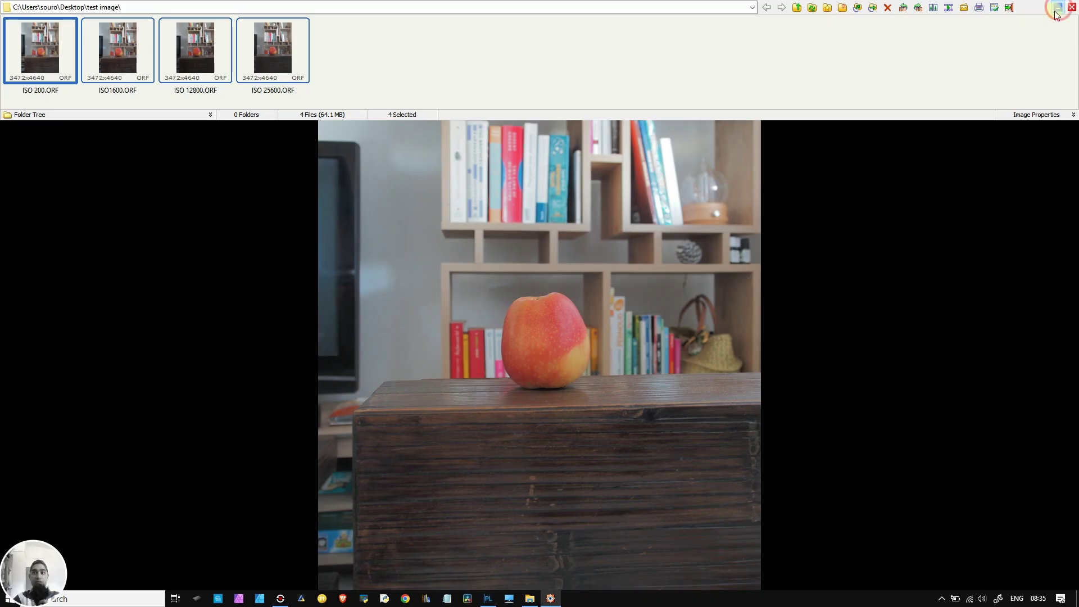
{"action": "left_click", "coordinate": [1057, 9]}
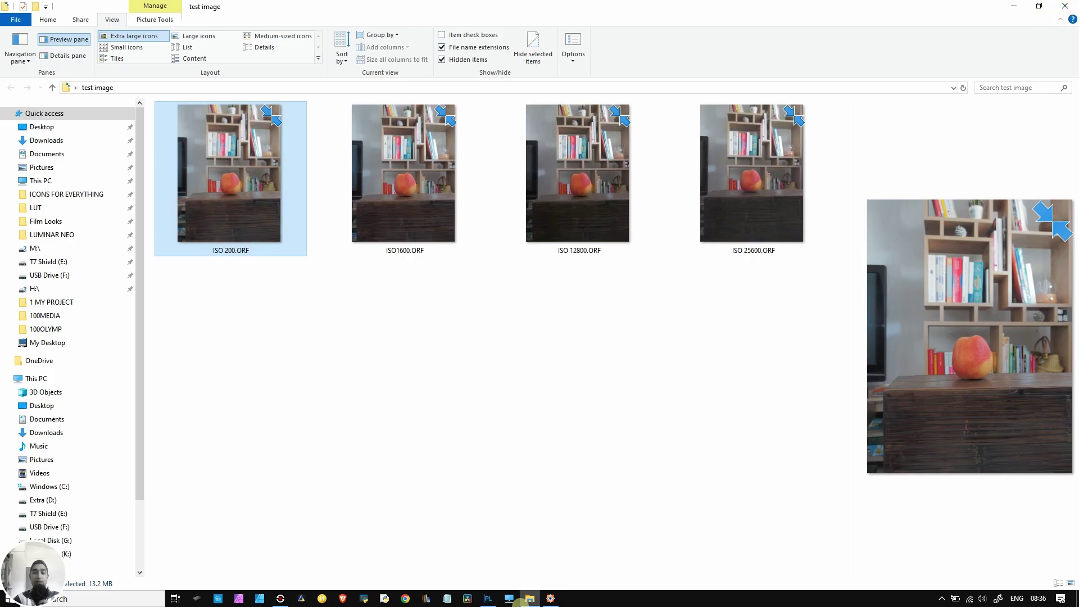
{"action": "left_click", "coordinate": [495, 600]}
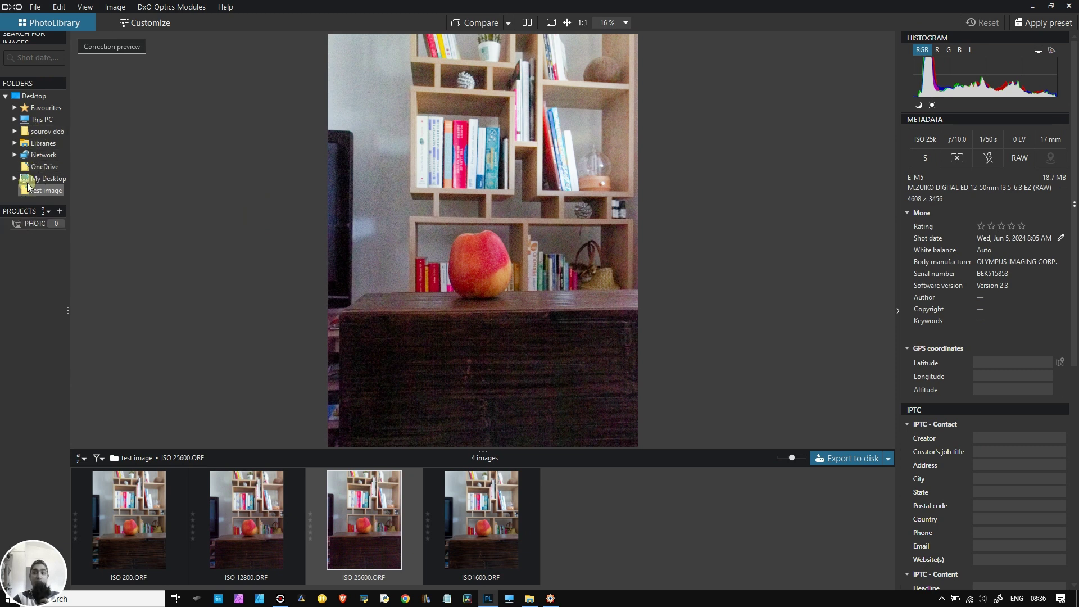
{"action": "left_click", "coordinate": [130, 548]}
{"action": "left_click", "coordinate": [33, 7]}
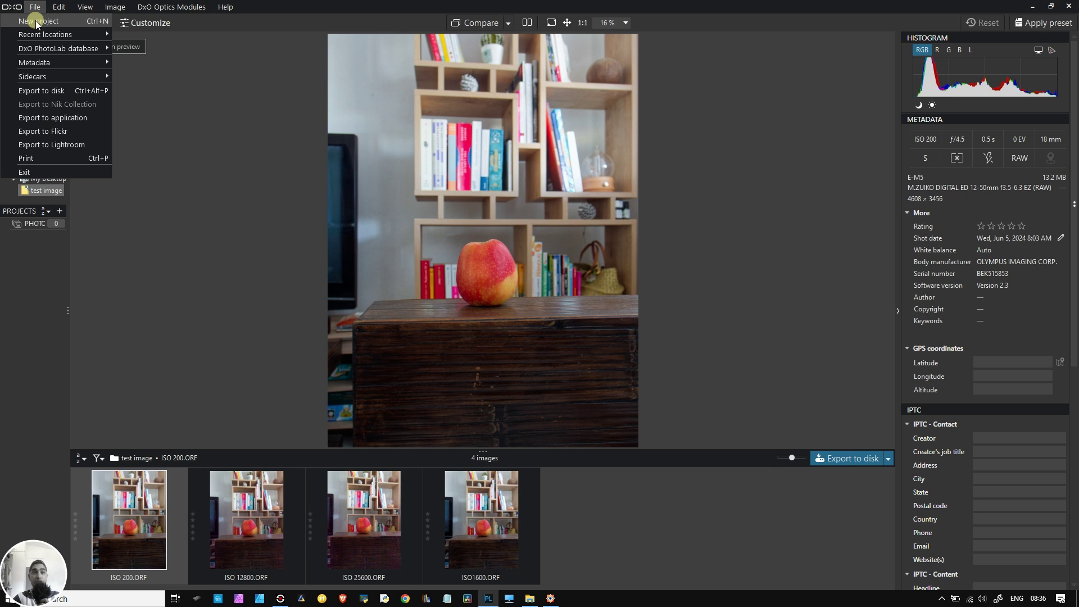
{"action": "mouse_move", "coordinate": [39, 50]}
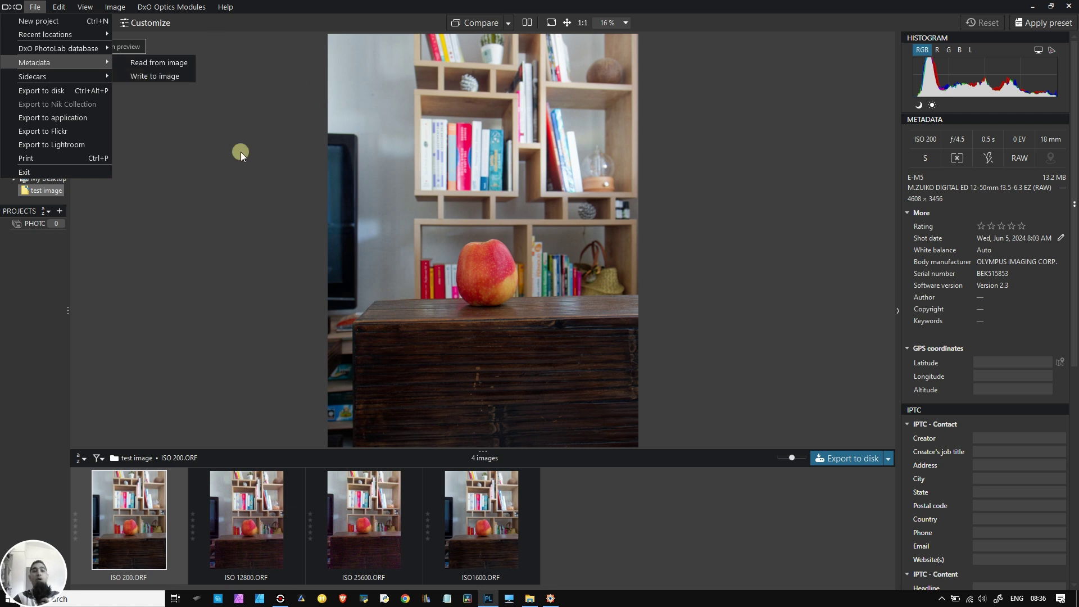
{"action": "left_click", "coordinate": [1013, 385]}
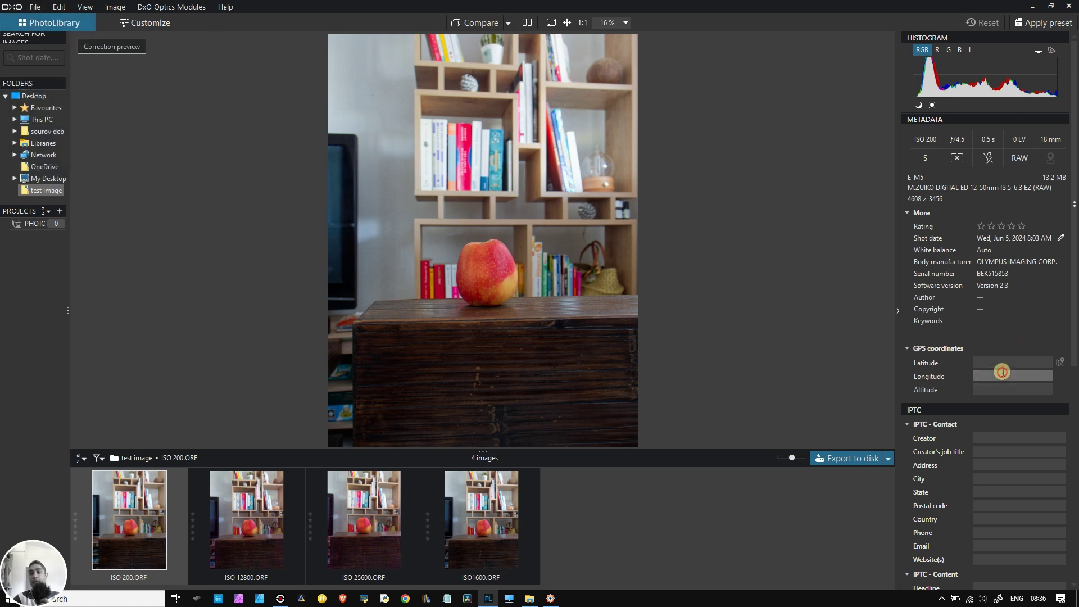
{"action": "left_click", "coordinate": [1013, 480]}
{"action": "left_click", "coordinate": [1015, 504]}
{"action": "scroll", "coordinate": [1023, 500], "scroll_direction": "down", "scroll_amount": 2}
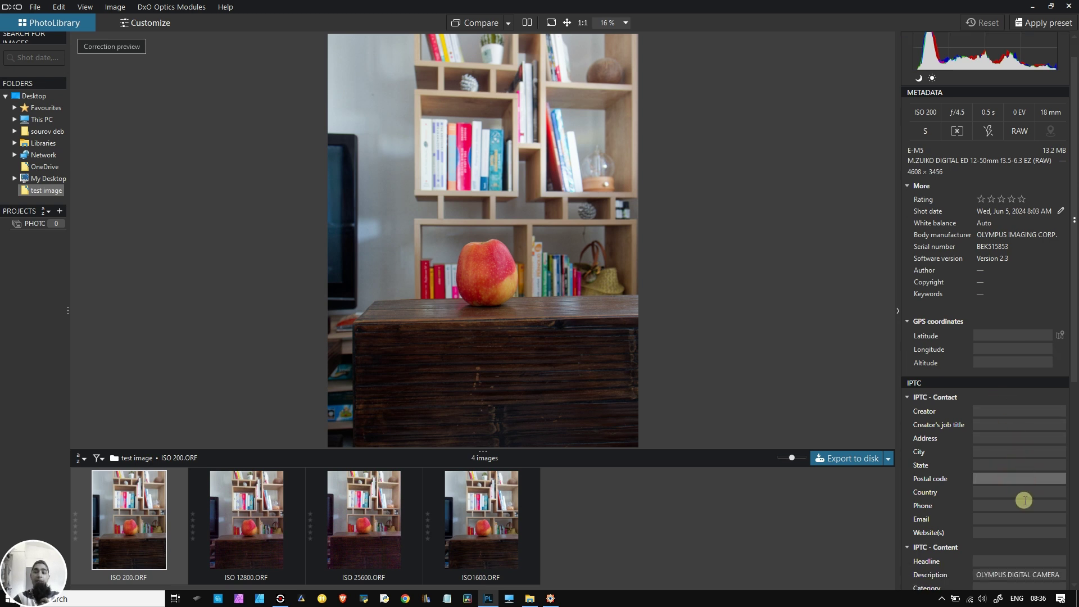
{"action": "scroll", "coordinate": [1029, 484], "scroll_direction": "up", "scroll_amount": 2}
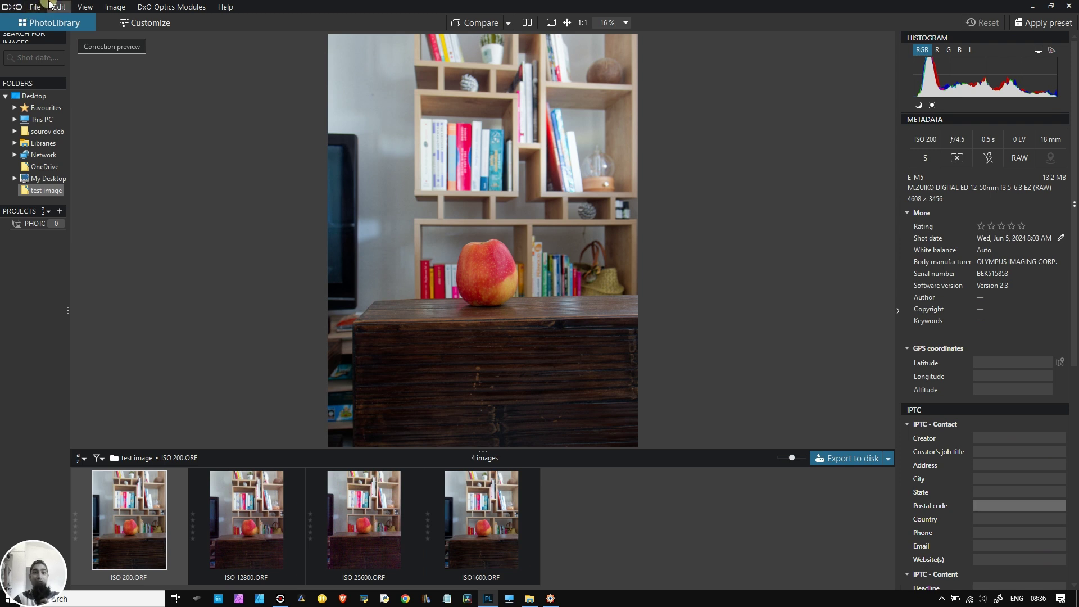
Step: Review the installed DxO Optics Modules and open the installer for new modules, cancelling without selecting a camera body
{"action": "left_click", "coordinate": [151, 7]}
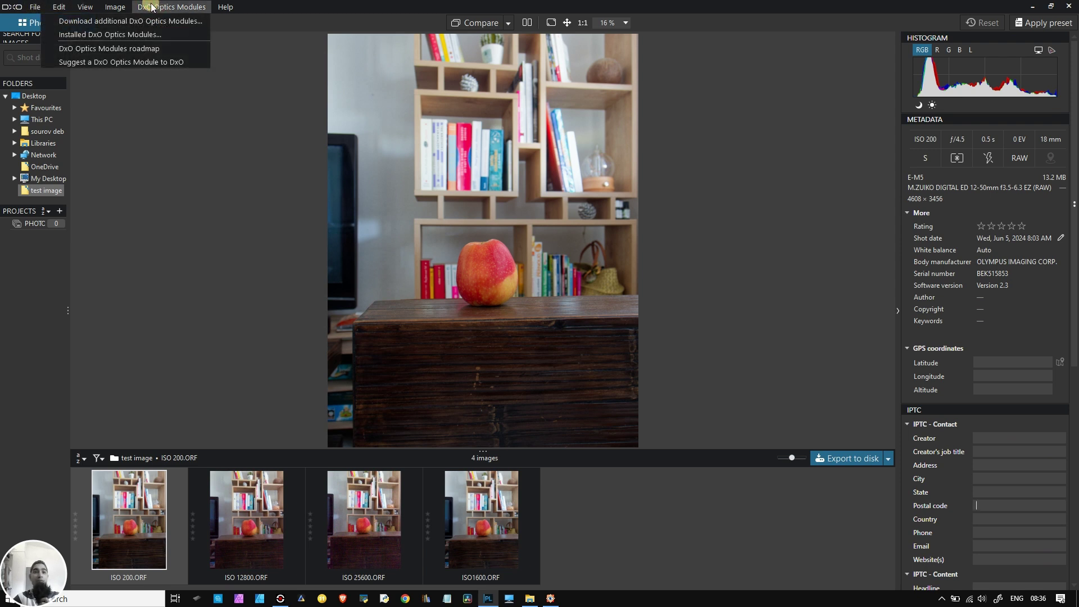
{"action": "left_click", "coordinate": [127, 38]}
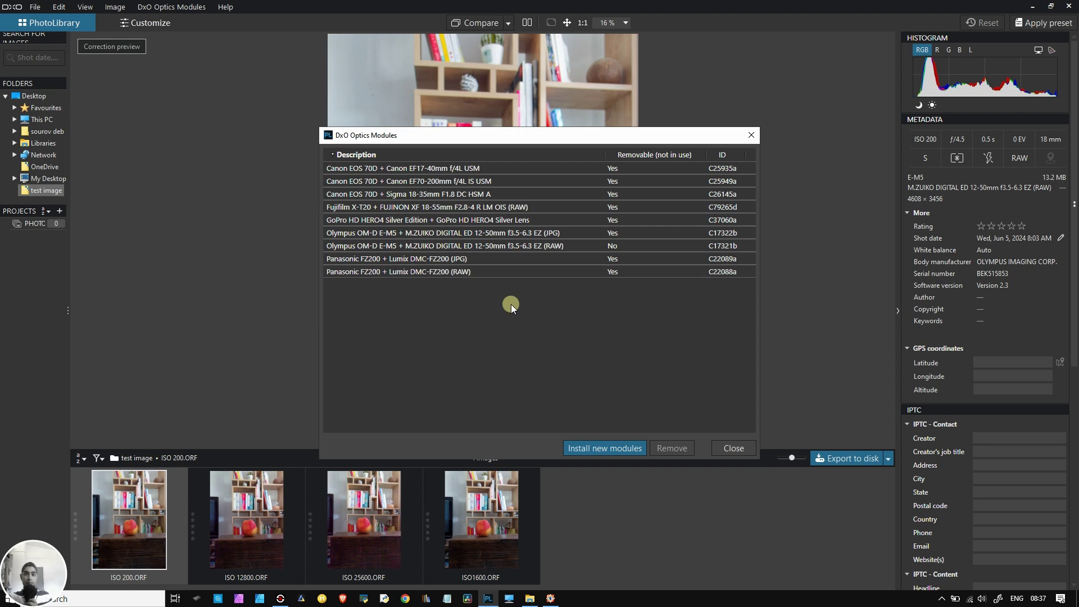
{"action": "left_click", "coordinate": [612, 449]}
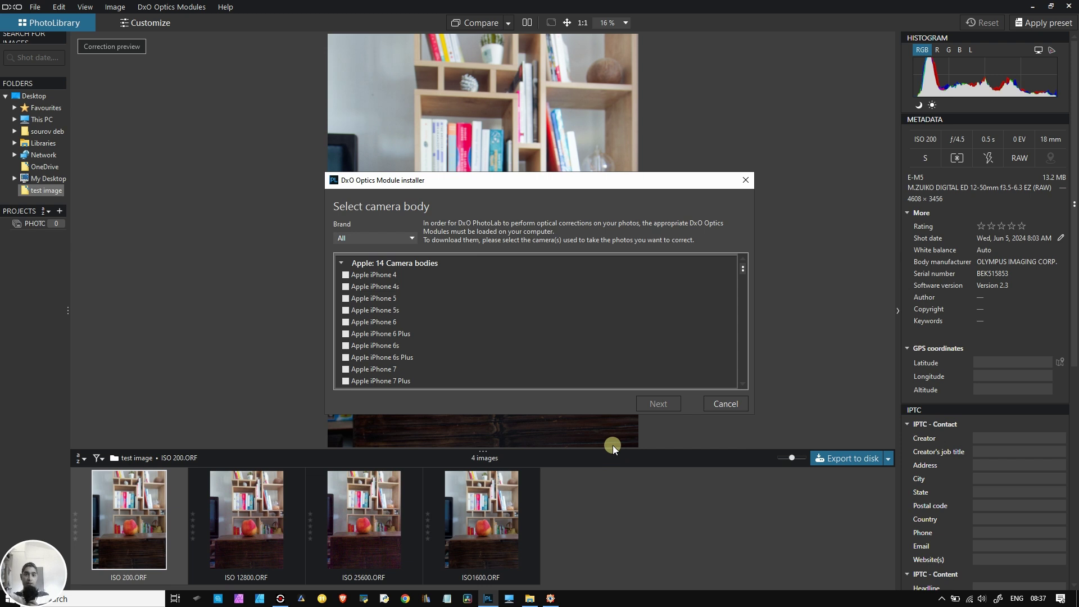
{"action": "left_click", "coordinate": [715, 407]}
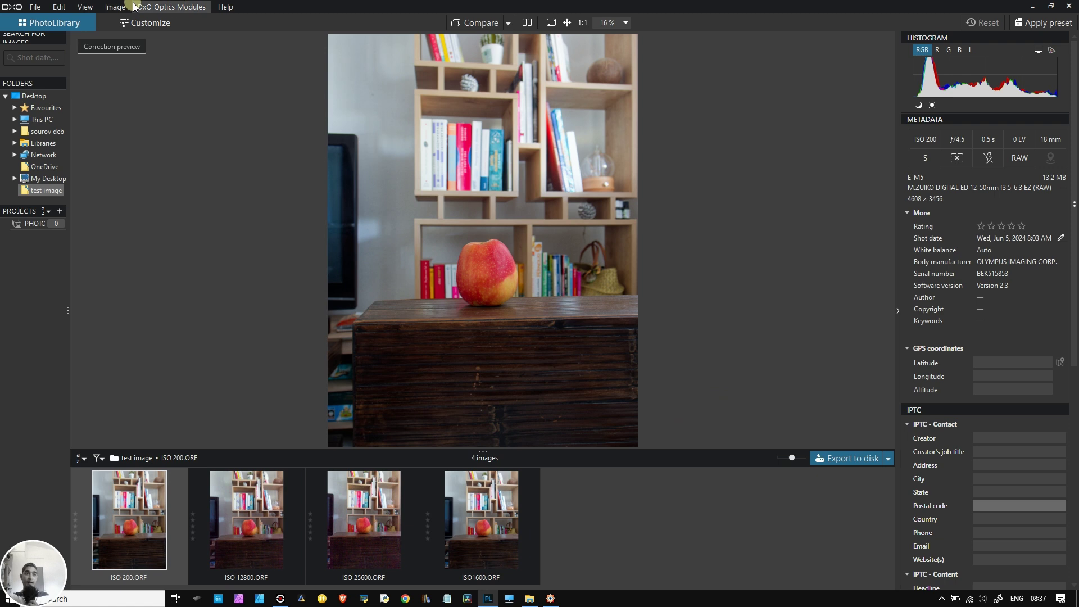
{"action": "mouse_move", "coordinate": [210, 553]}
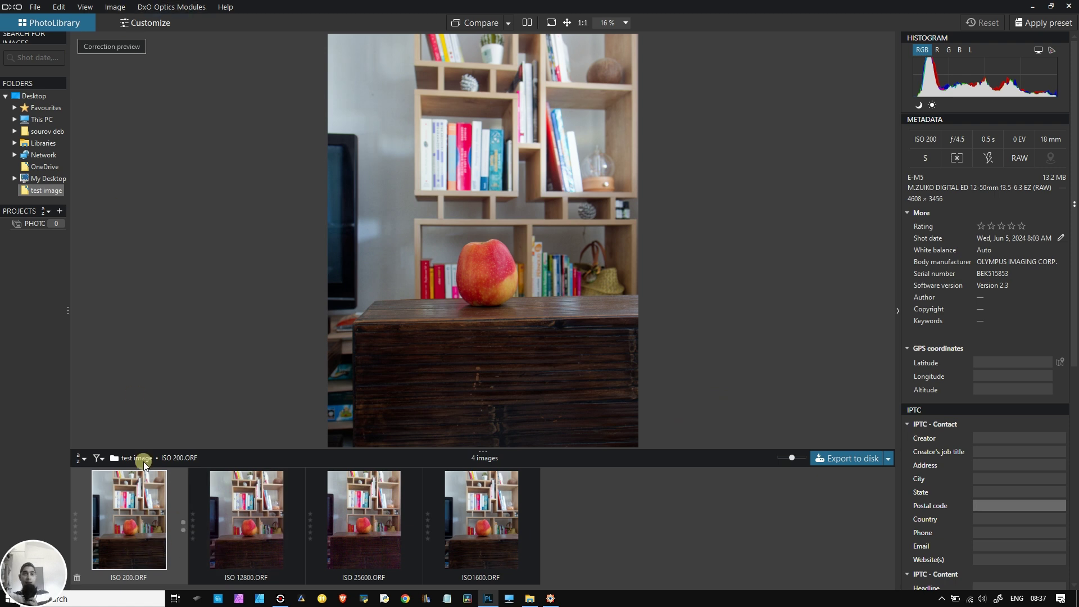
{"action": "left_click", "coordinate": [84, 7]}
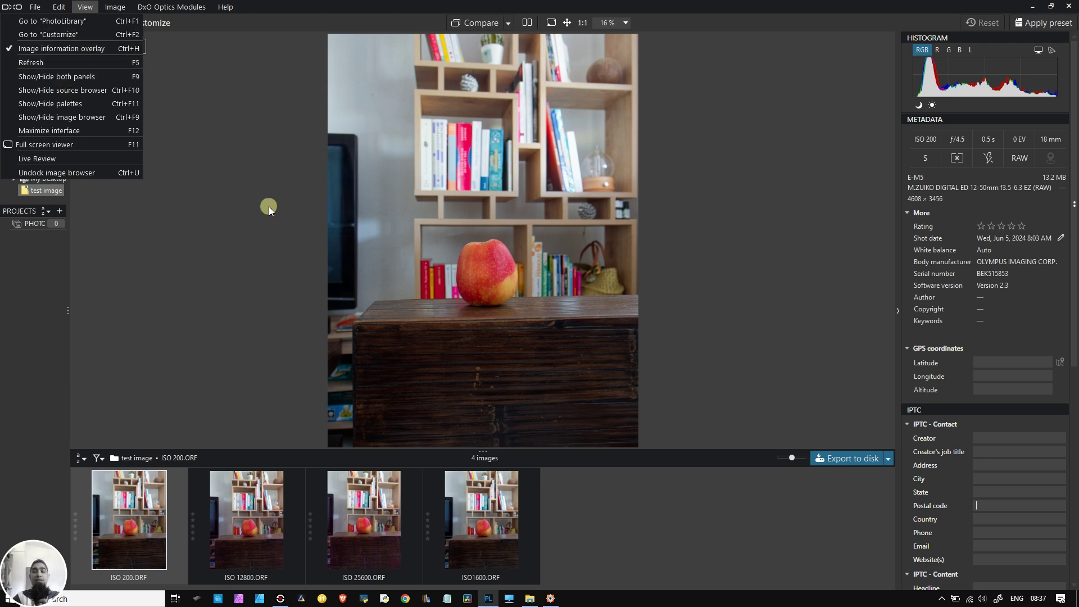
{"action": "left_click", "coordinate": [214, 105]}
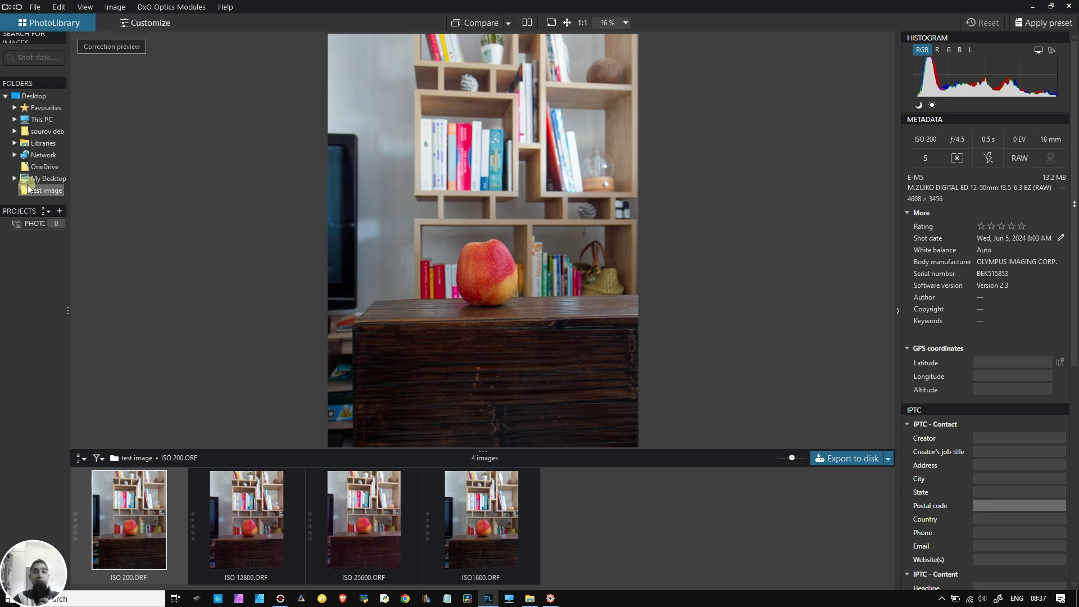
Step: Open the ISO 200 image in the Customize workspace and close the floating Histogram palette
{"action": "left_click", "coordinate": [157, 26]}
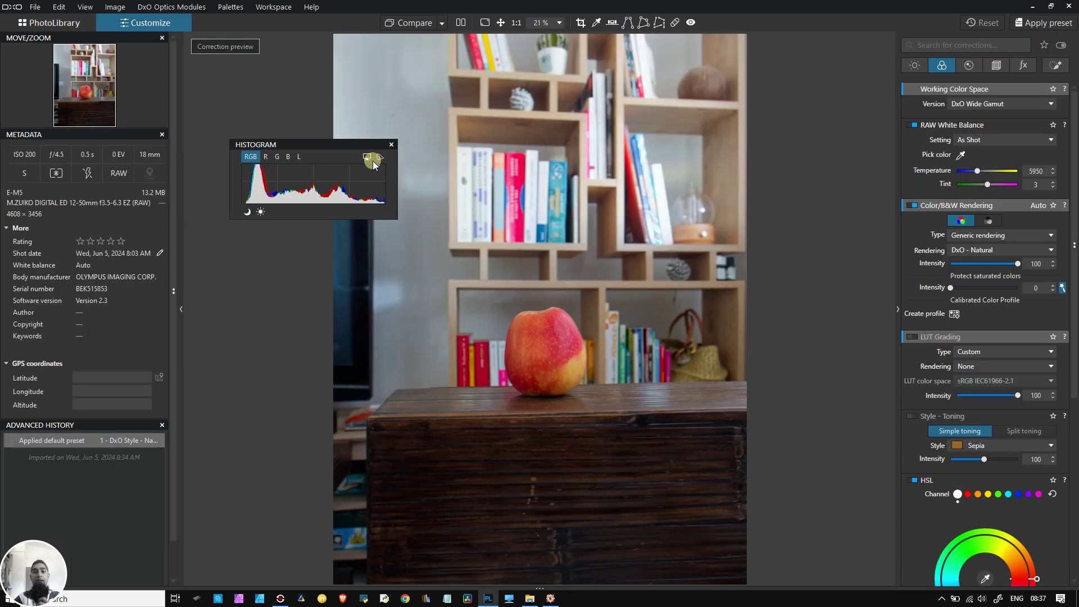
{"action": "left_click", "coordinate": [391, 145]}
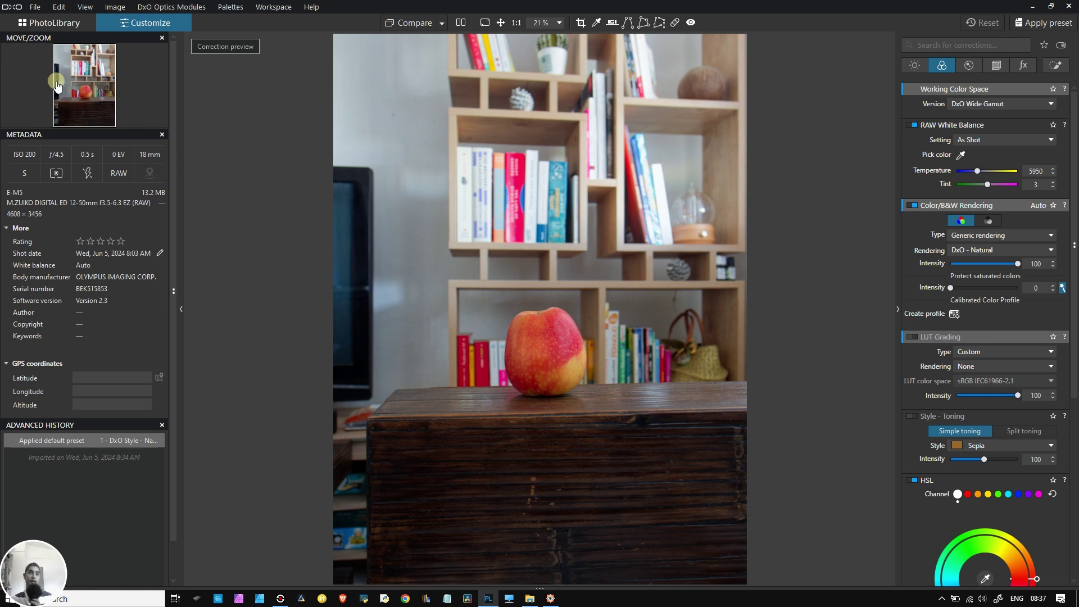
{"action": "scroll", "coordinate": [650, 234], "scroll_direction": "up", "scroll_amount": 1}
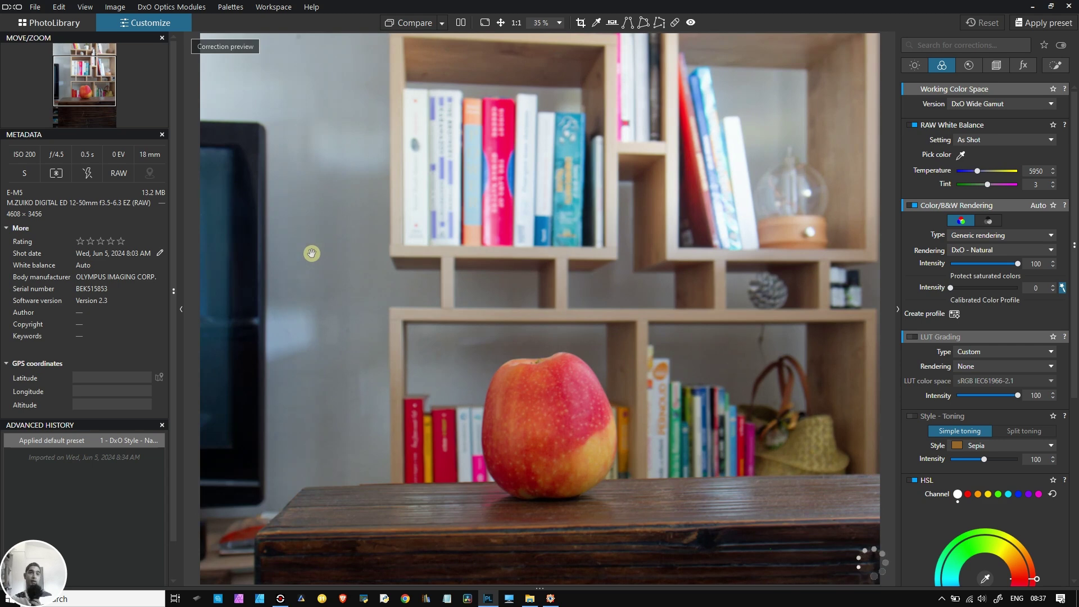
{"action": "scroll", "coordinate": [361, 224], "scroll_direction": "up", "scroll_amount": 1}
{"action": "left_click_drag", "start_coordinate": [68, 76], "coordinate": [85, 90]}
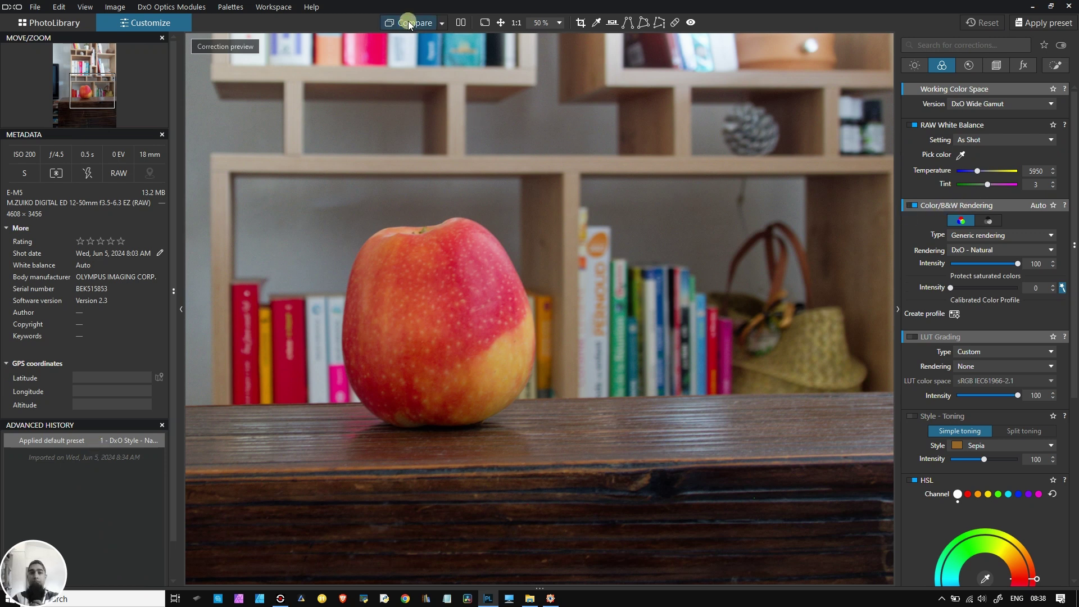
{"action": "left_click_drag", "start_coordinate": [457, 276], "coordinate": [503, 258]}
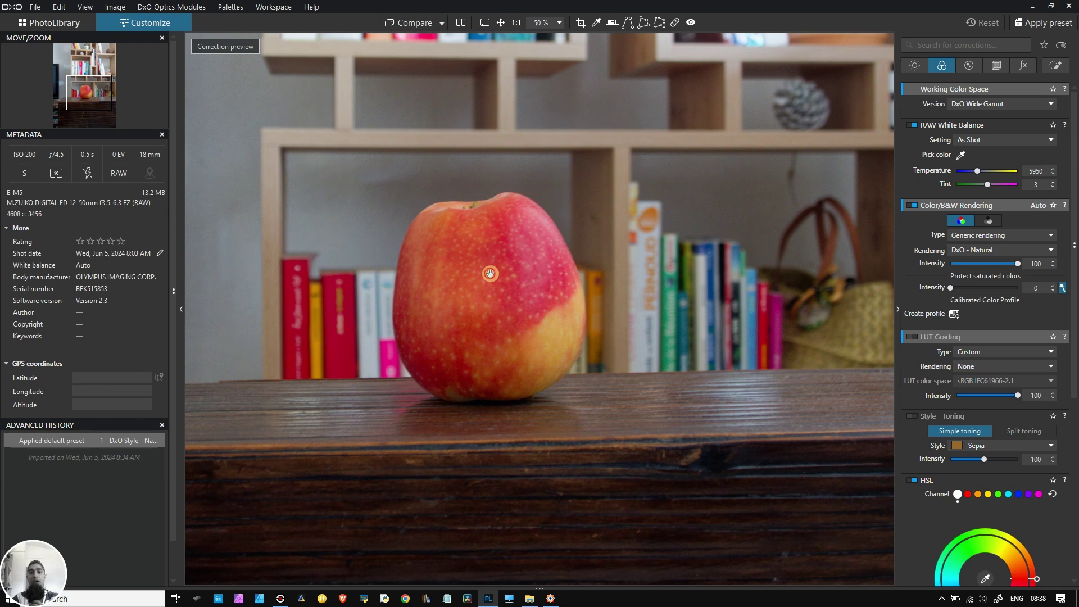
{"action": "left_click_drag", "start_coordinate": [489, 272], "coordinate": [508, 244]}
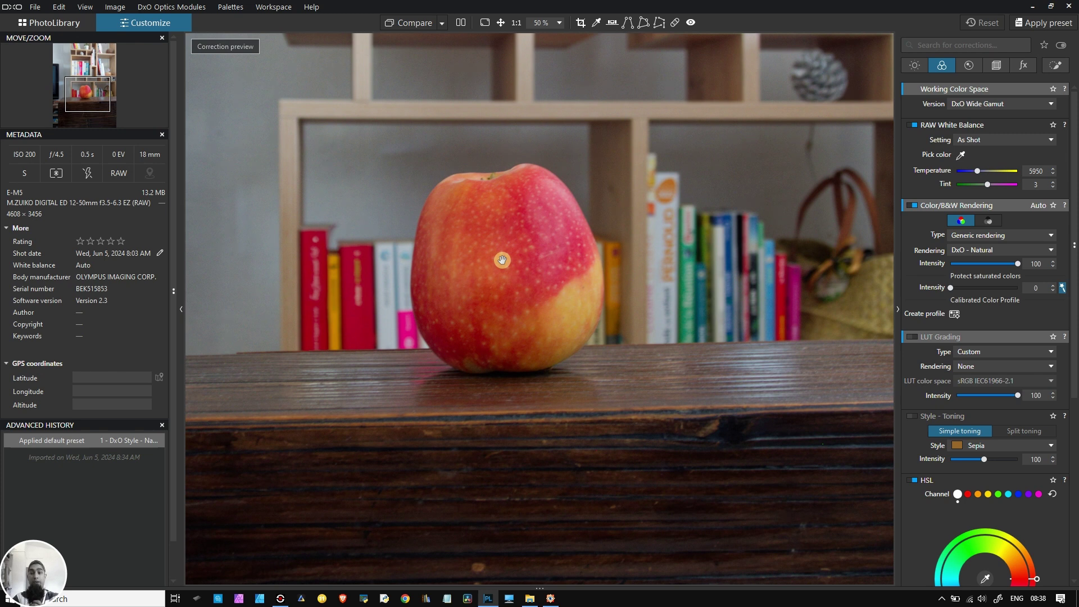
{"action": "scroll", "coordinate": [502, 259], "scroll_direction": "up", "scroll_amount": 2}
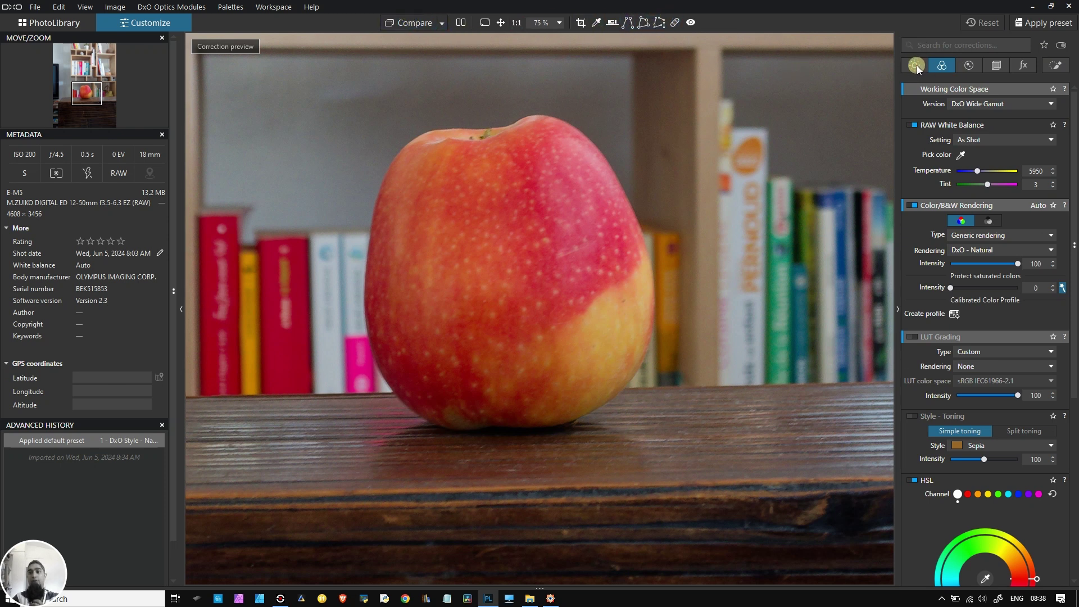
Step: Show the detail corrections and toggle Lens Softness correction off and on to compare its effect on the apple
{"action": "left_click", "coordinate": [966, 66]}
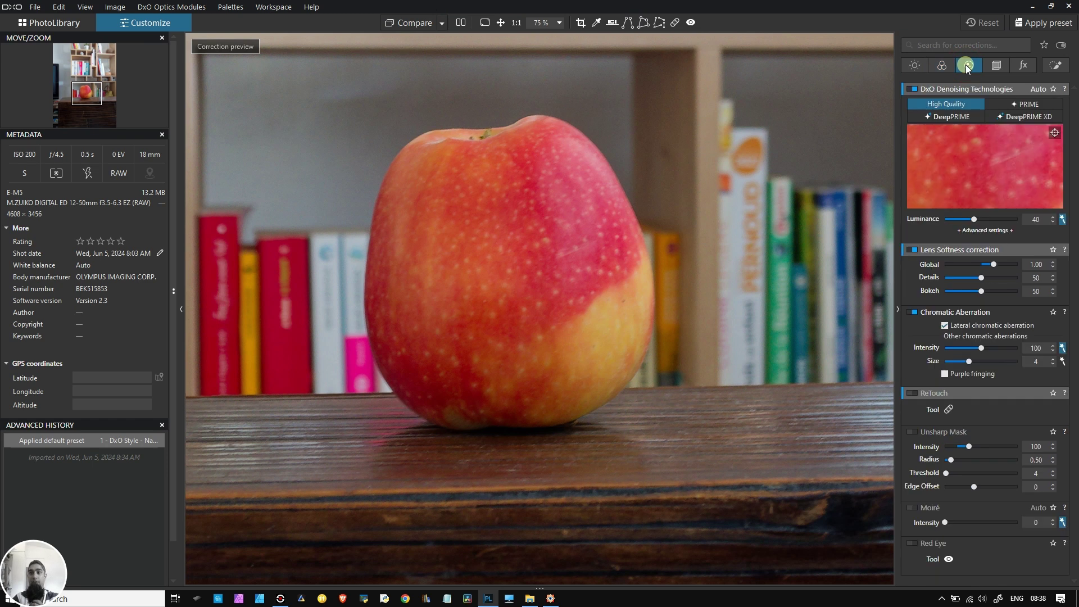
{"action": "left_click", "coordinate": [990, 268]}
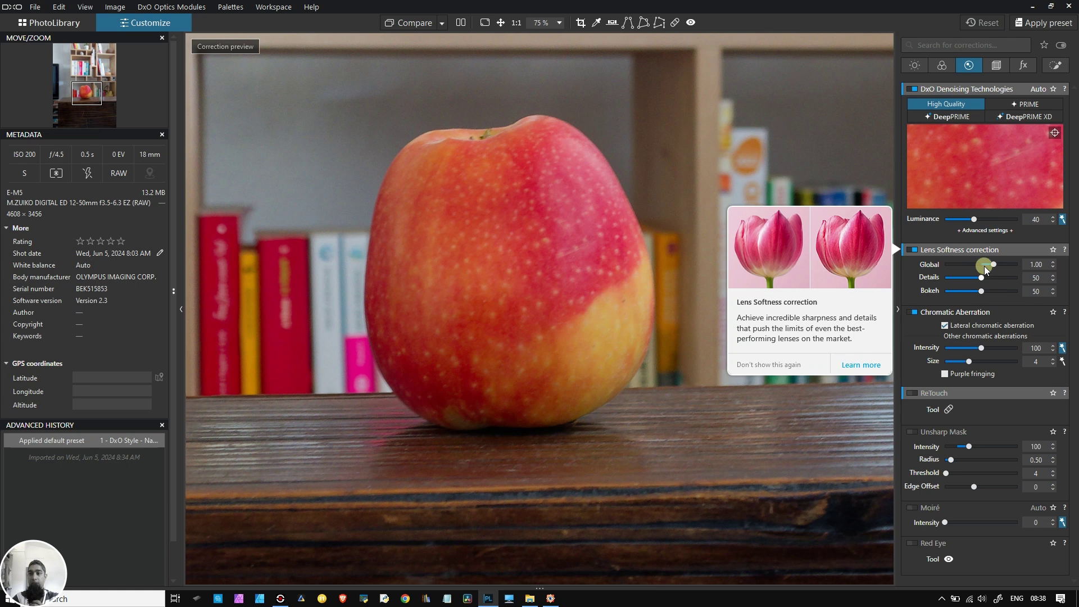
{"action": "left_click", "coordinate": [913, 251]}
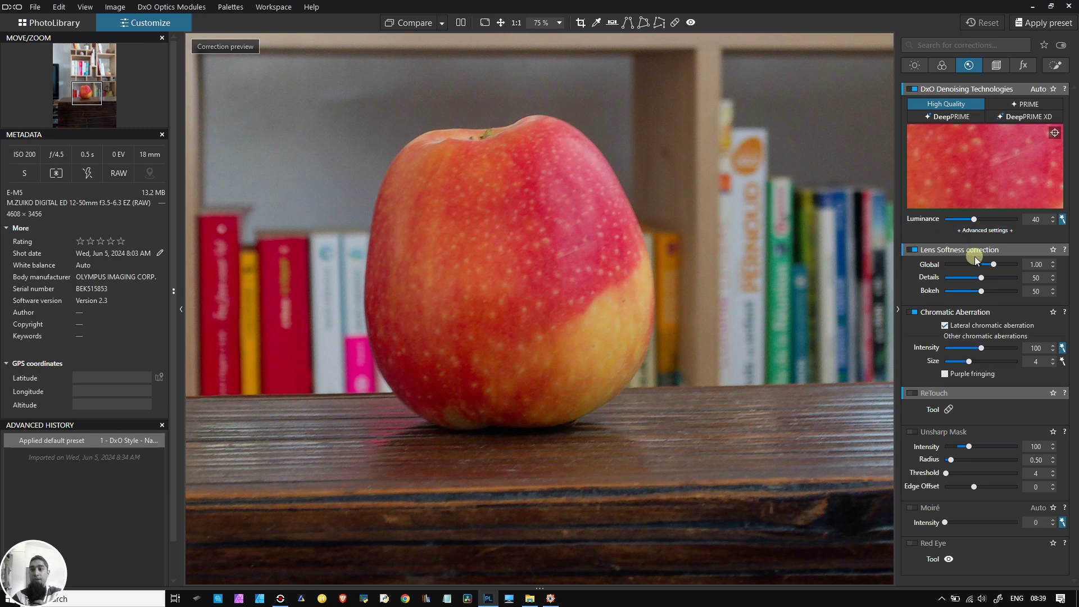
{"action": "mouse_move", "coordinate": [936, 284]}
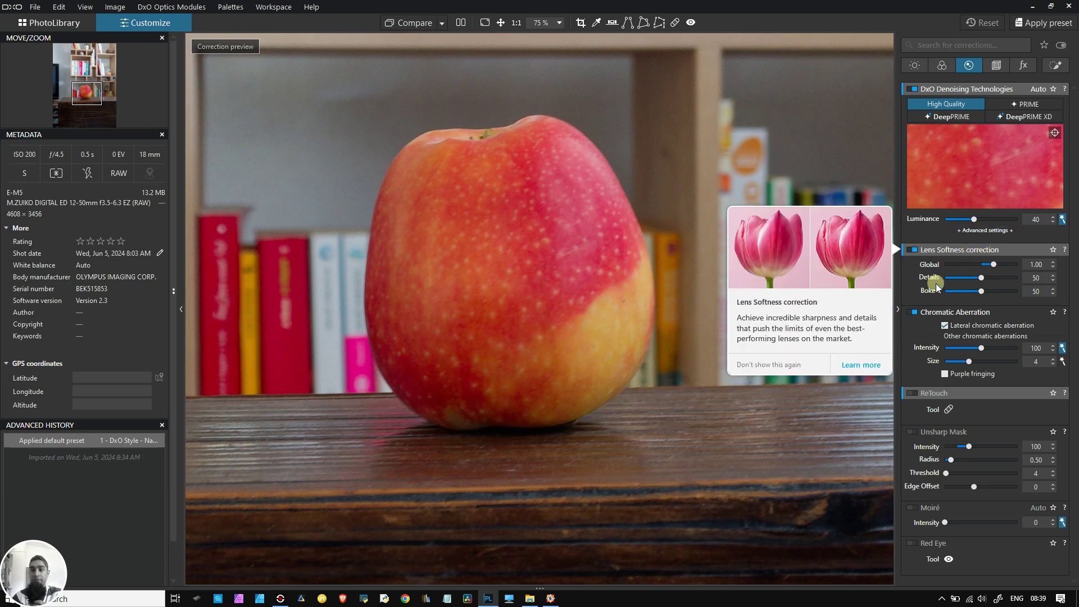
{"action": "double_click", "coordinate": [911, 250]}
{"action": "left_click", "coordinate": [911, 250]}
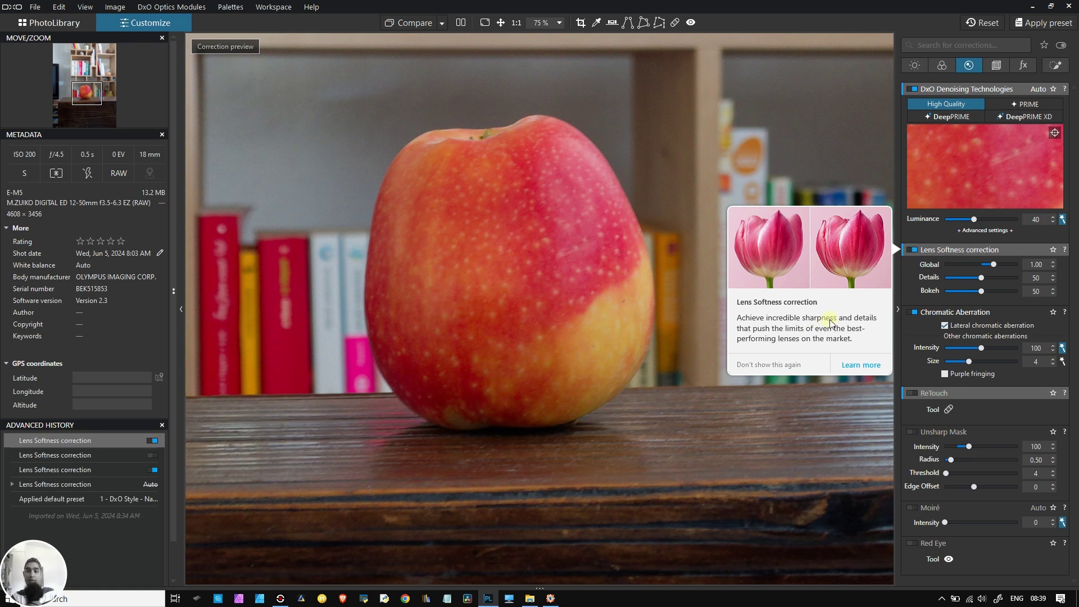
{"action": "mouse_move", "coordinate": [1026, 249]}
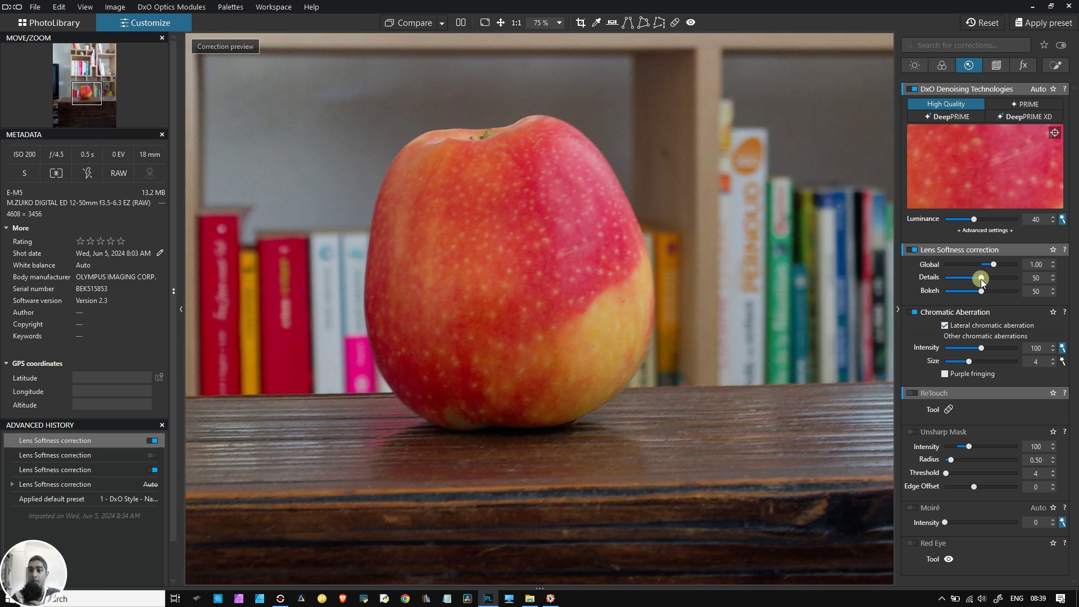
Step: Set the Lens Softness correction's Global value to 2.68 and toggle the correction off and on to compare the apple's detail
{"action": "left_click_drag", "start_coordinate": [994, 264], "coordinate": [1014, 264]}
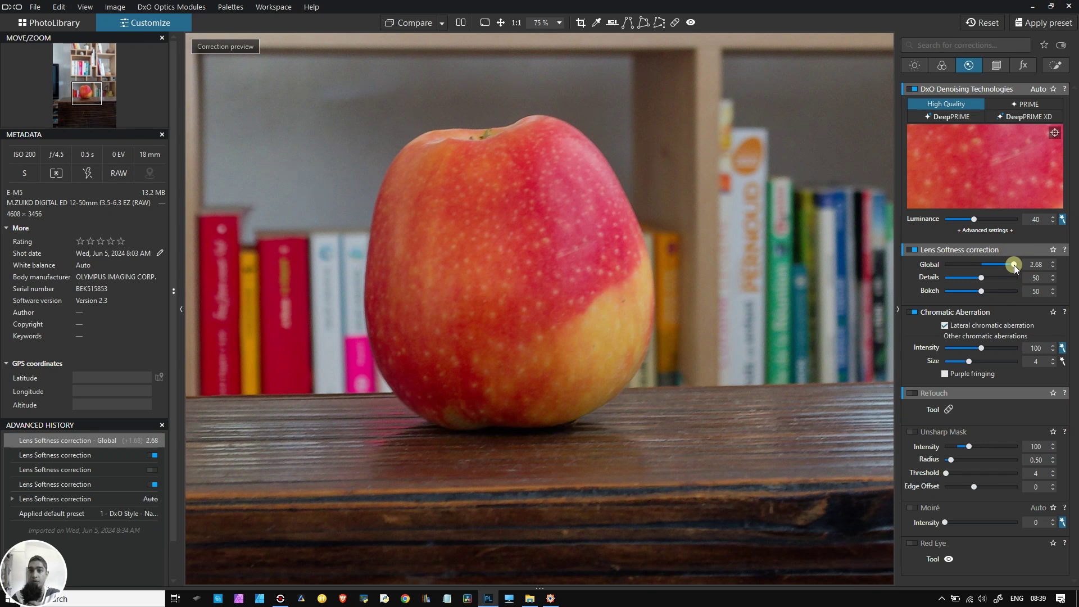
{"action": "left_click", "coordinate": [560, 264]}
{"action": "scroll", "coordinate": [560, 263], "scroll_direction": "up", "scroll_amount": 4}
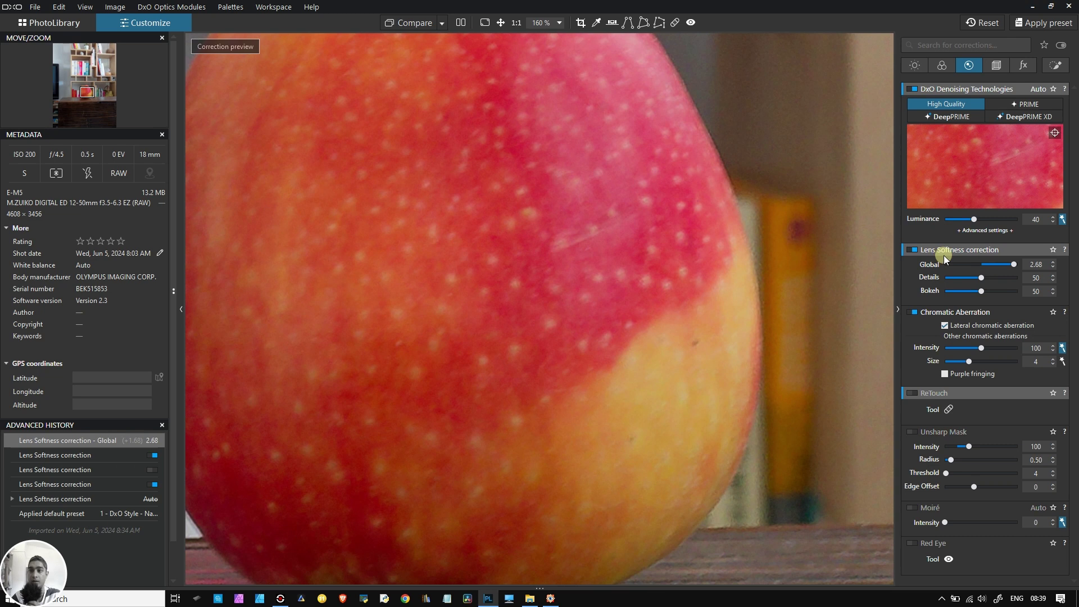
{"action": "left_click", "coordinate": [909, 251]}
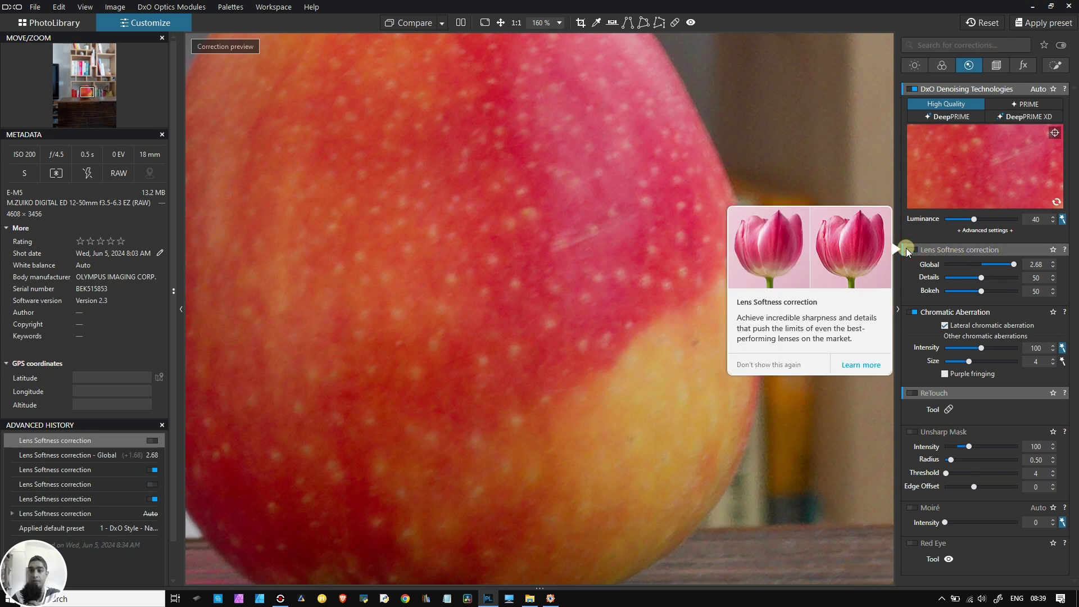
{"action": "left_click", "coordinate": [908, 250]}
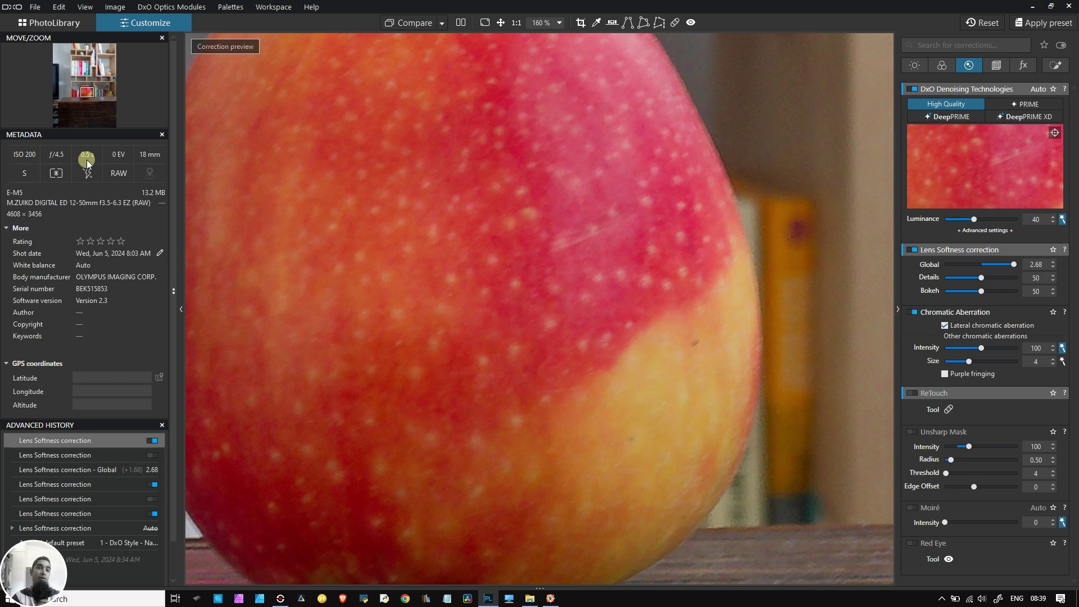
Step: Enable Unsharp Mask on the ISO 200 image and toggle it off and on to compare the sharpening
{"action": "scroll", "coordinate": [304, 210], "scroll_direction": "down", "scroll_amount": 4}
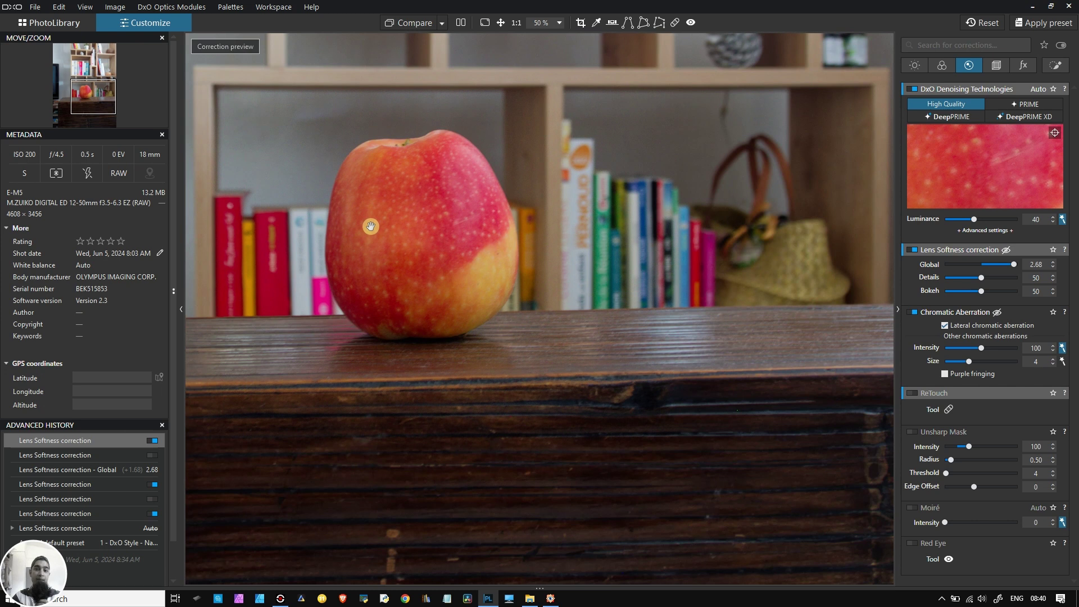
{"action": "scroll", "coordinate": [371, 226], "scroll_direction": "up", "scroll_amount": 2}
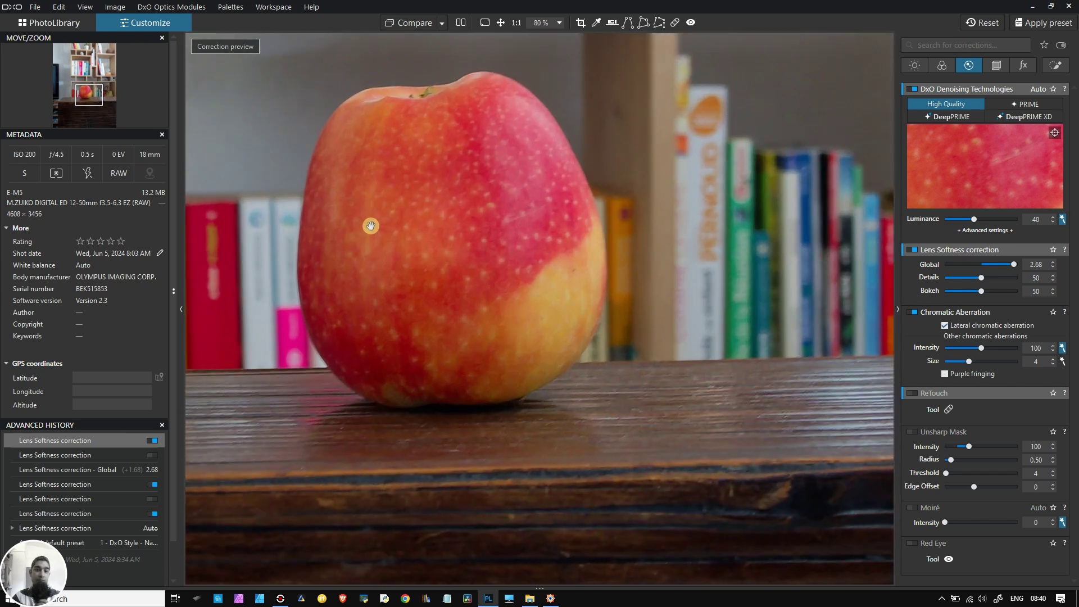
{"action": "scroll", "coordinate": [371, 226], "scroll_direction": "up", "scroll_amount": 1}
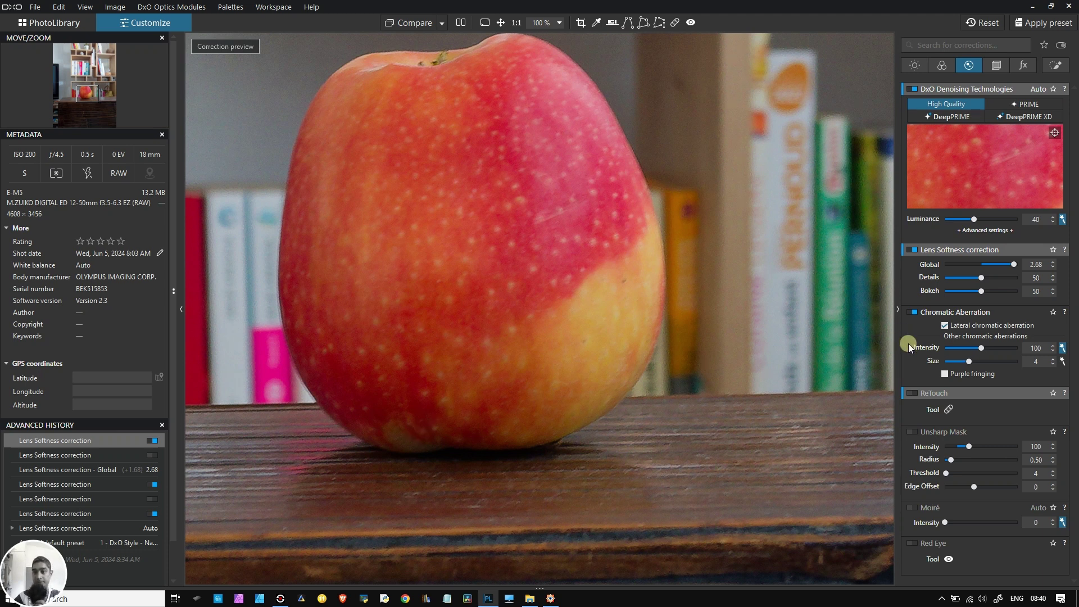
{"action": "left_click", "coordinate": [915, 433]}
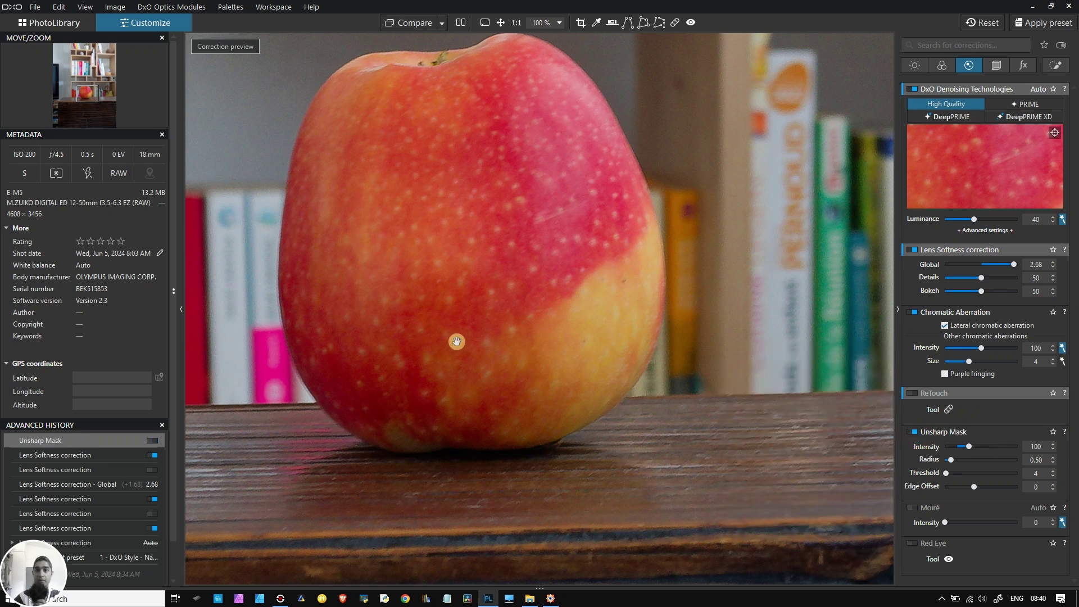
{"action": "scroll", "coordinate": [456, 340], "scroll_direction": "down", "scroll_amount": 3}
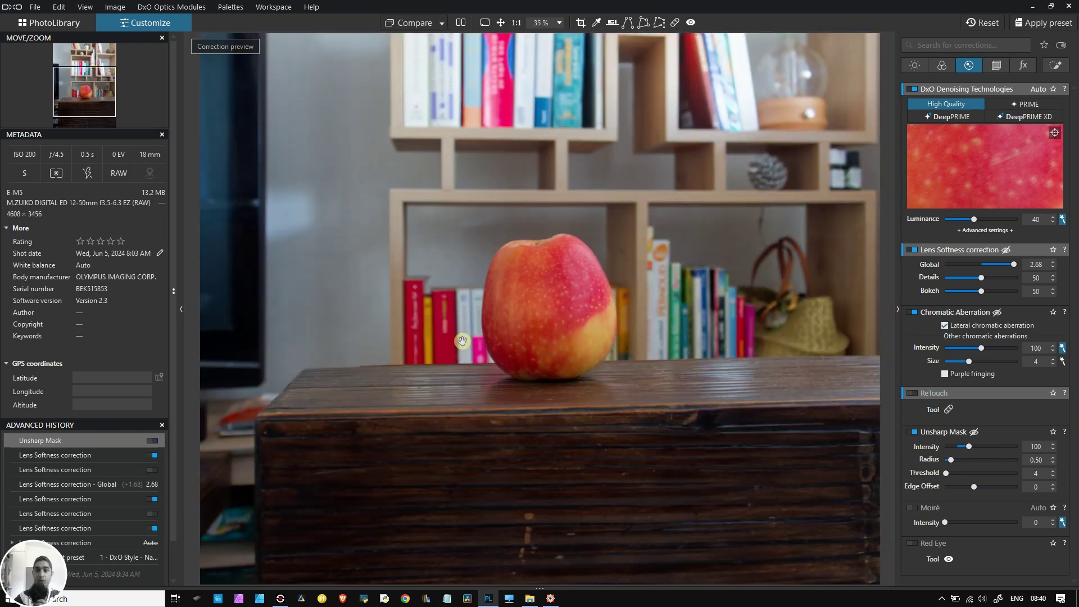
{"action": "left_click", "coordinate": [906, 429]}
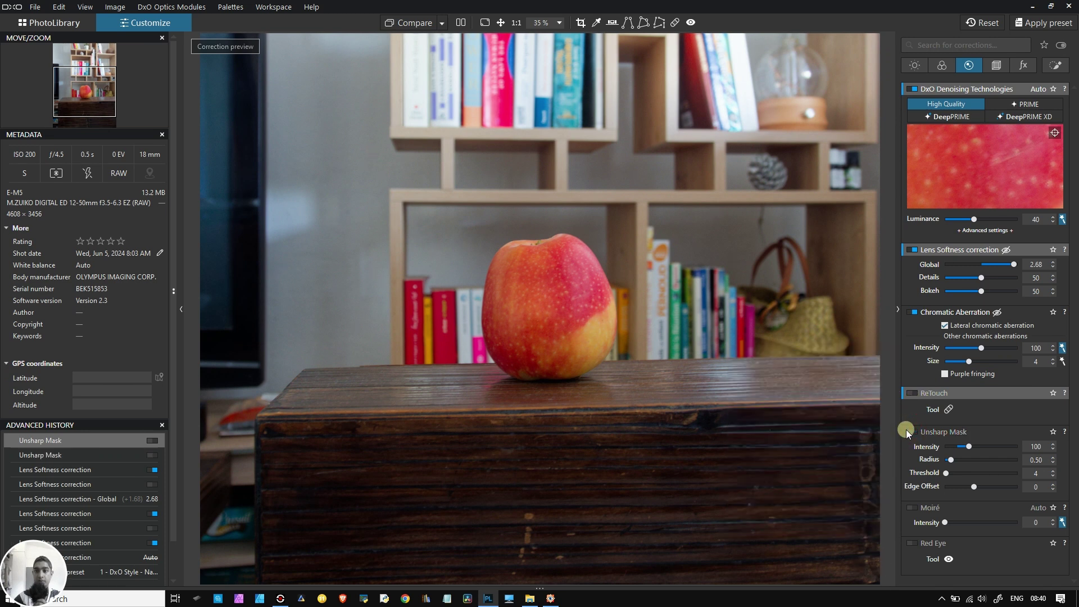
{"action": "left_click", "coordinate": [906, 430]}
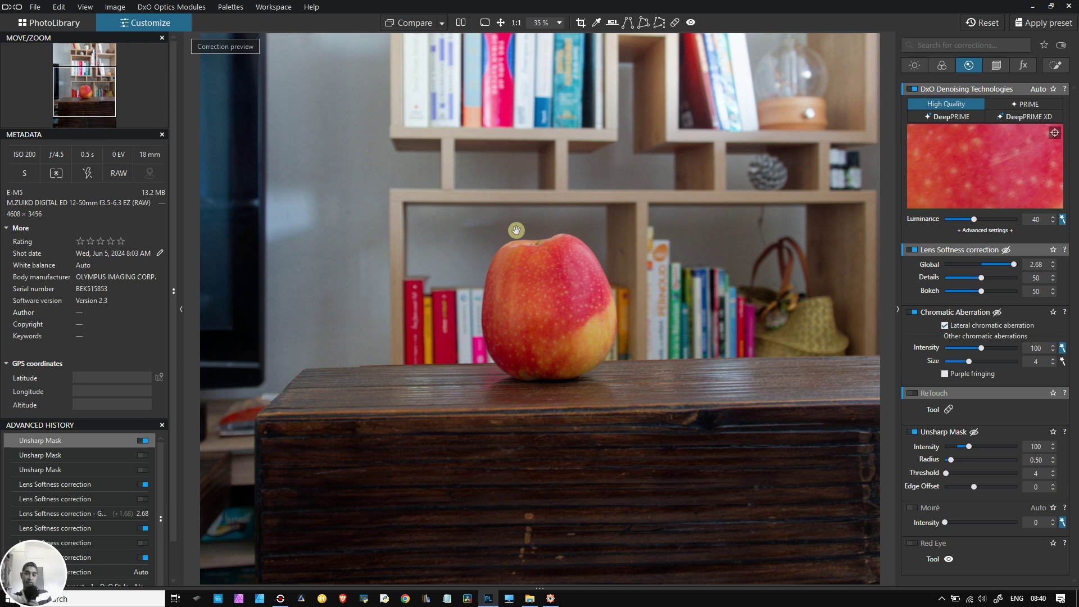
{"action": "mouse_move", "coordinate": [985, 277]}
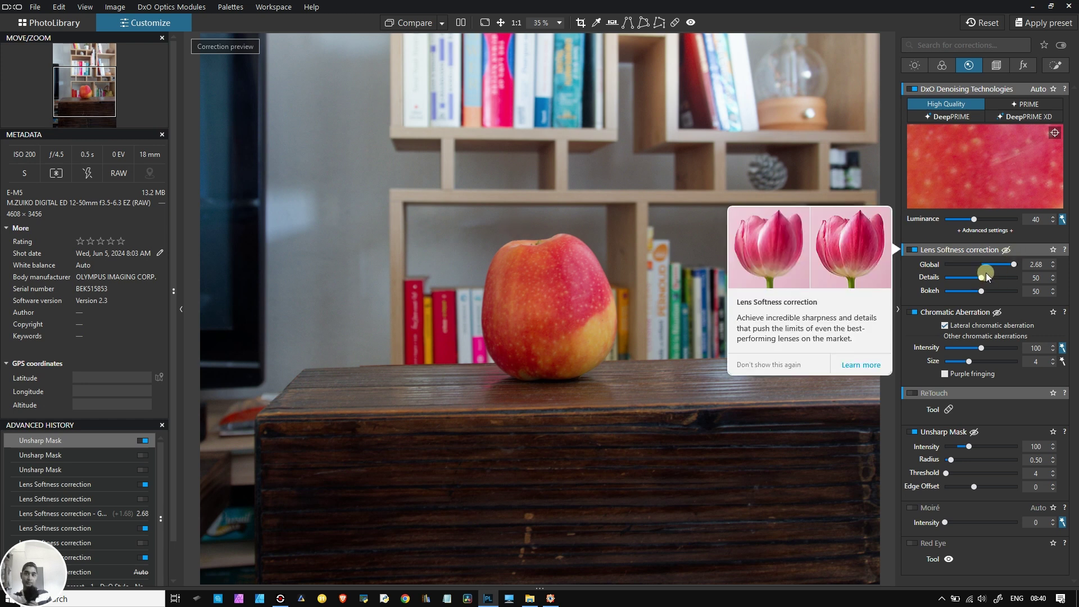
{"action": "scroll", "coordinate": [471, 248], "scroll_direction": "up", "scroll_amount": 2}
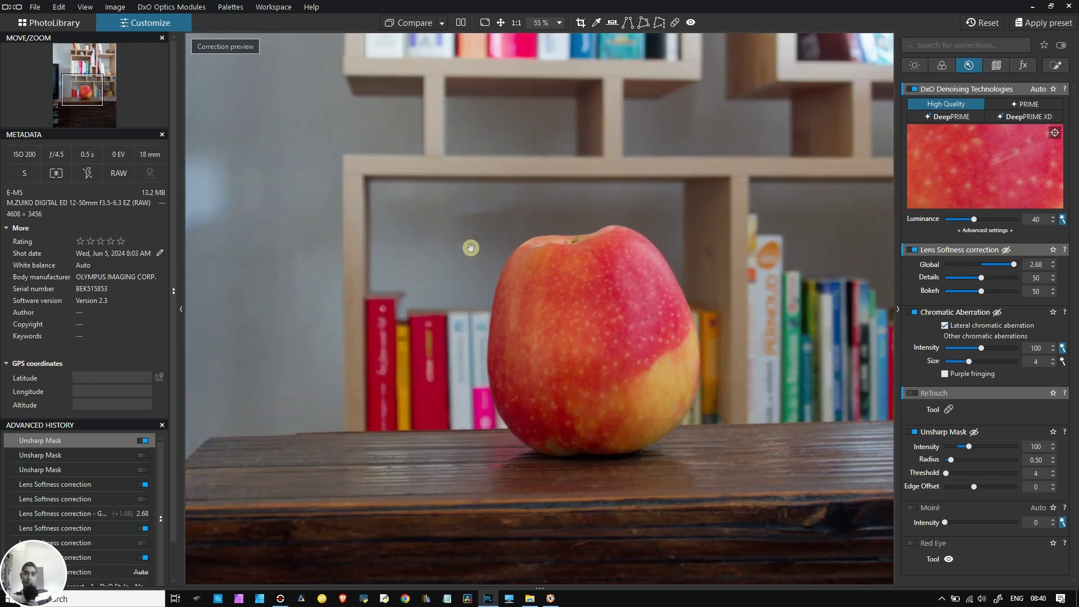
{"action": "scroll", "coordinate": [471, 248], "scroll_direction": "down", "scroll_amount": 3}
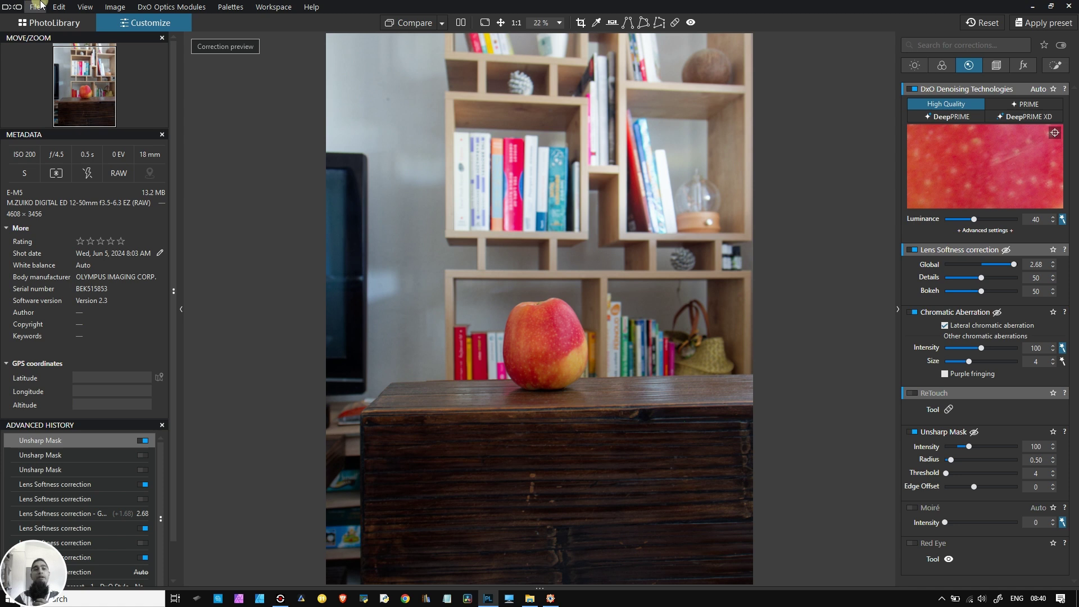
Step: Return to the PhotoLibrary and select the ISO 25600.ORF image
{"action": "left_click", "coordinate": [50, 24]}
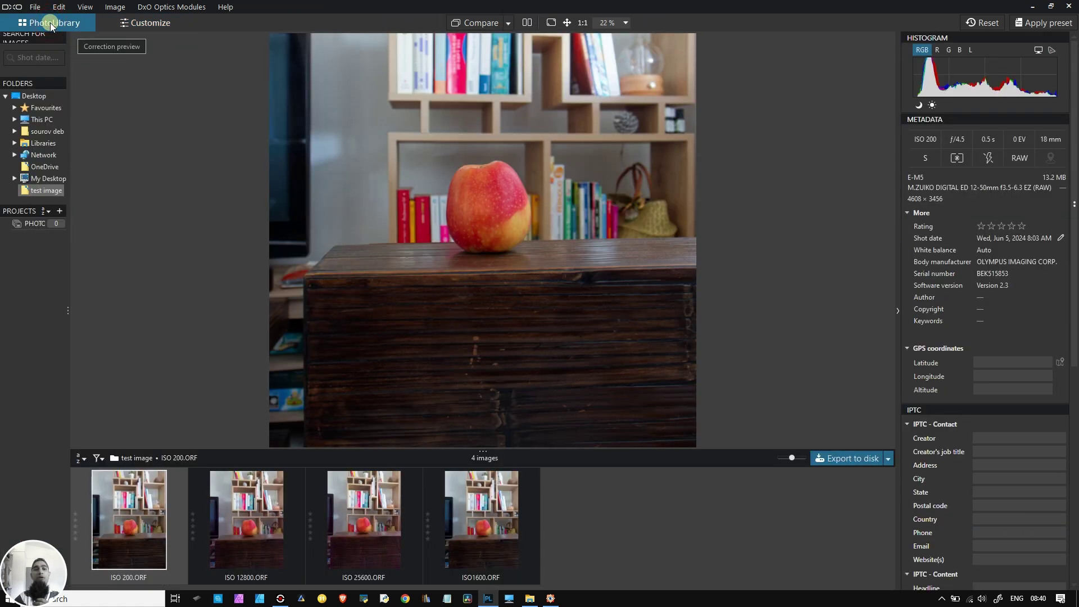
{"action": "left_click", "coordinate": [218, 520]}
{"action": "left_click", "coordinate": [371, 515]}
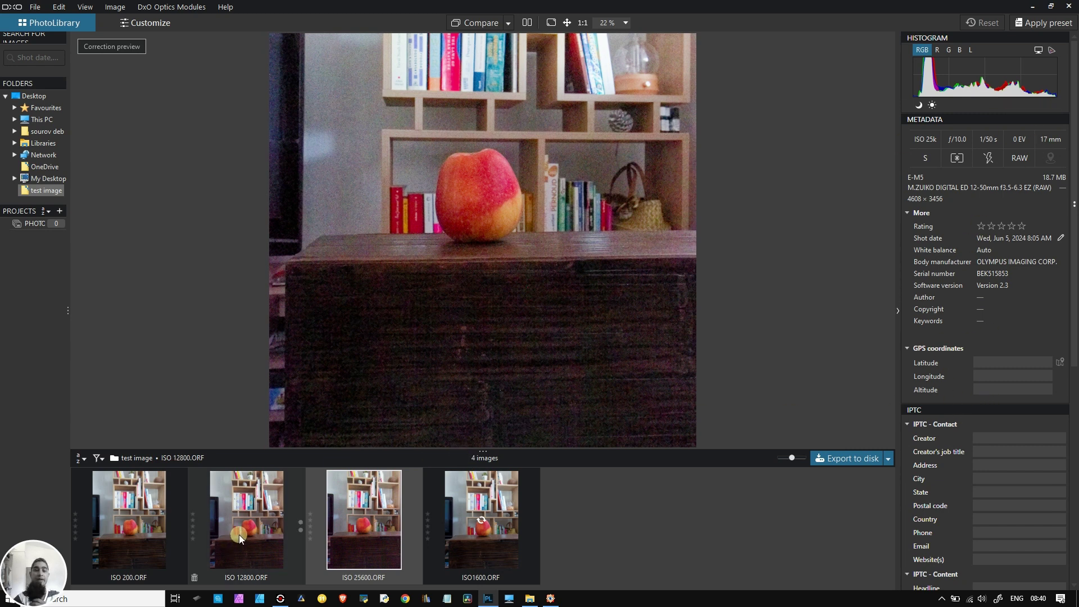
{"action": "right_click", "coordinate": [340, 503]}
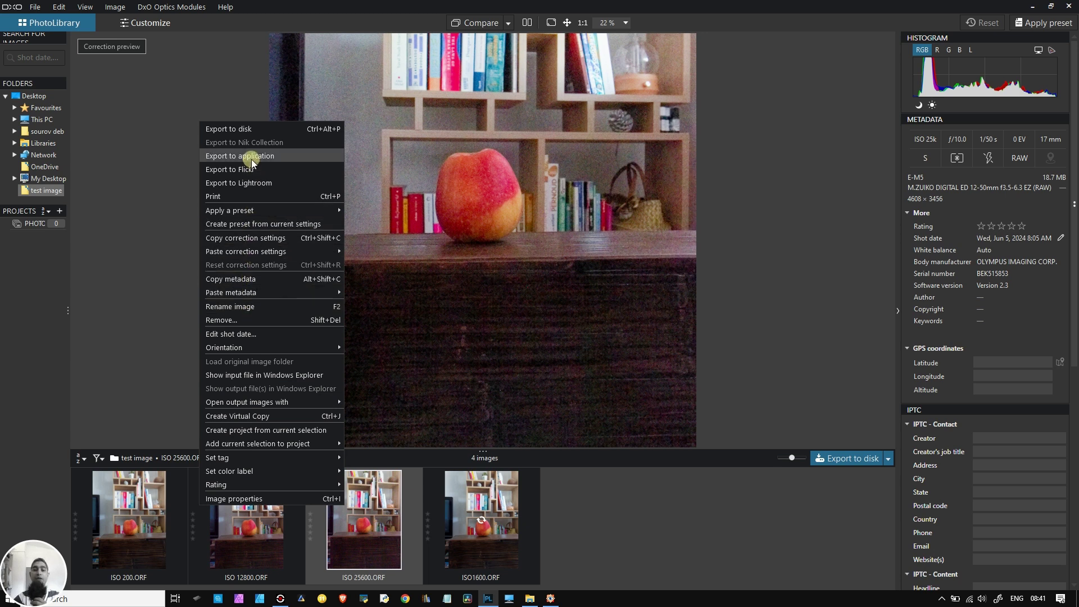
{"action": "left_click", "coordinate": [157, 5]}
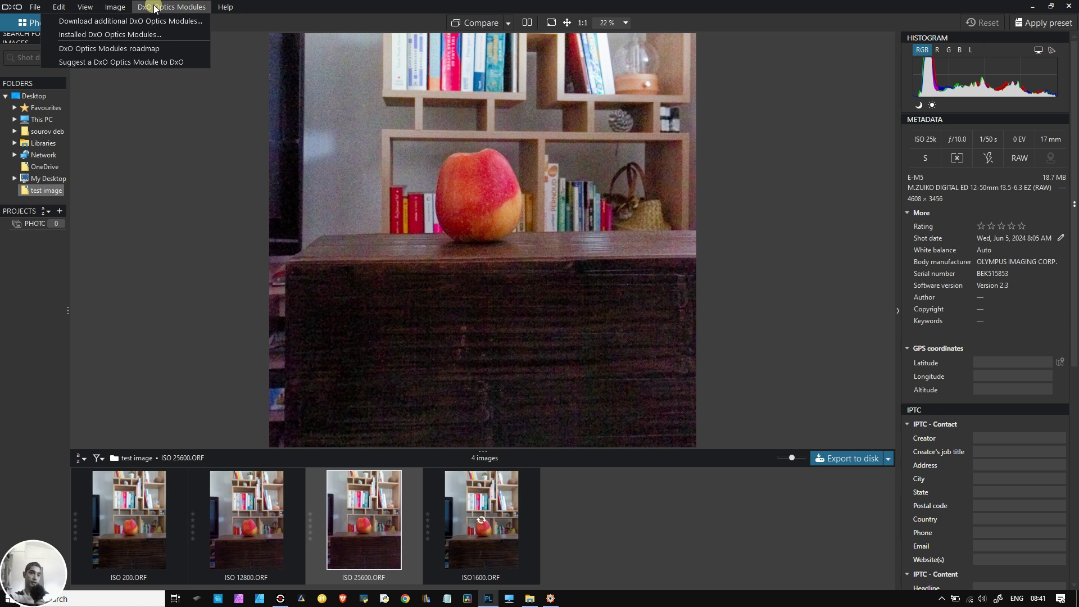
{"action": "mouse_move", "coordinate": [118, 8]}
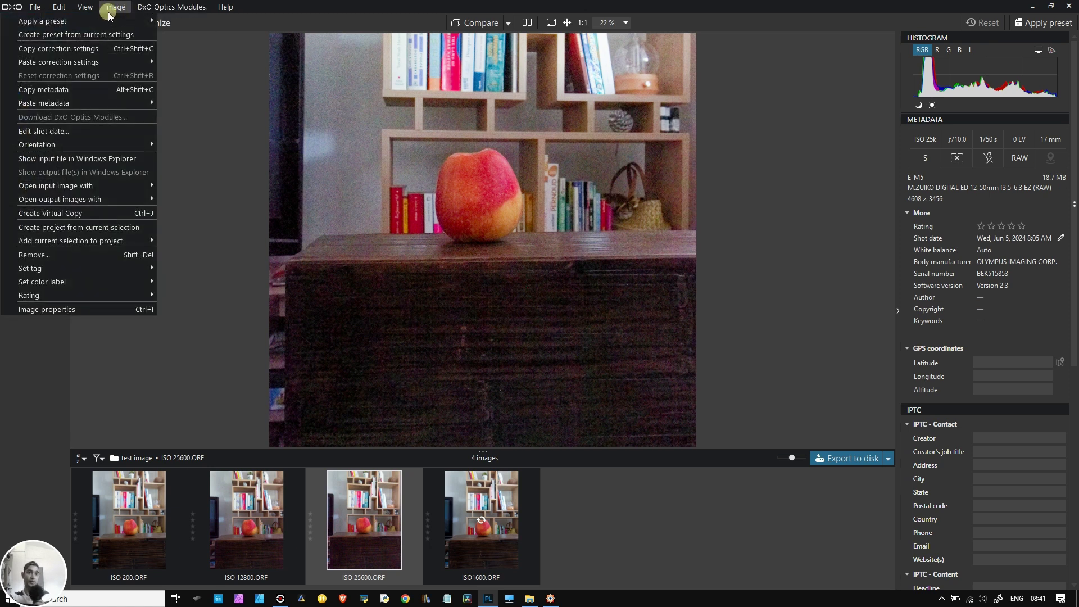
{"action": "mouse_move", "coordinate": [85, 7]}
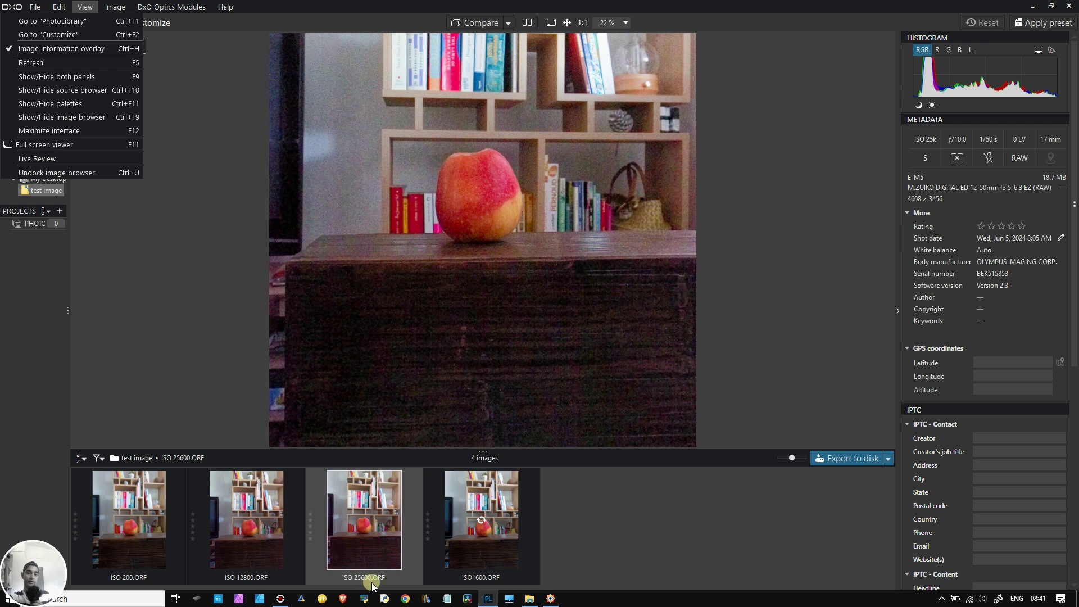
{"action": "left_click", "coordinate": [186, 48]}
Step: Open the ISO 25600 image in the Customize workspace, apply DeepPRIME XD denoising and inspect the apple closely
{"action": "left_click", "coordinate": [163, 22]}
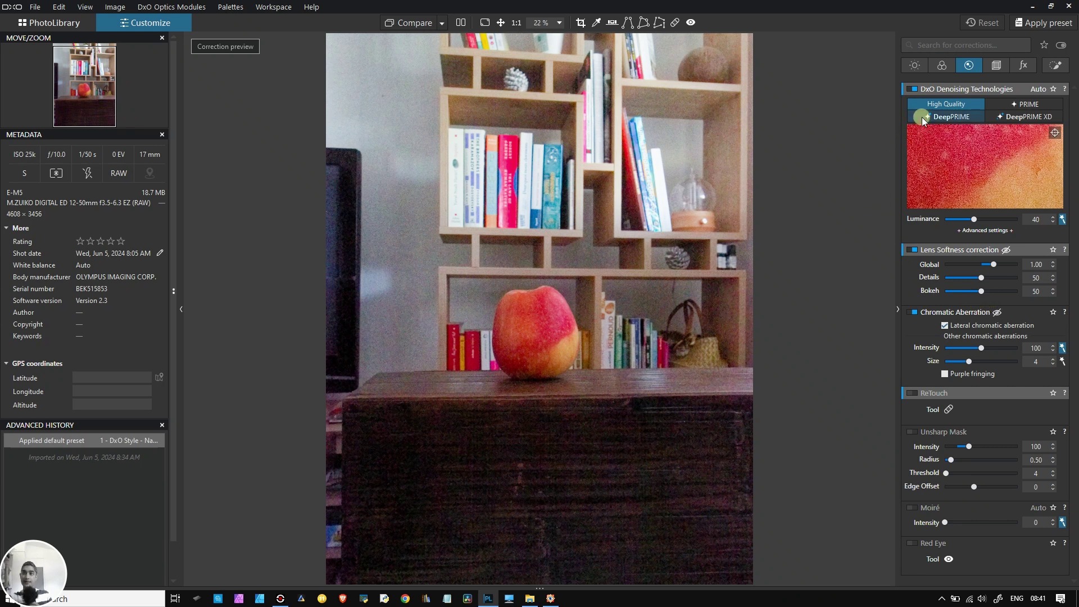
{"action": "left_click", "coordinate": [1016, 115]}
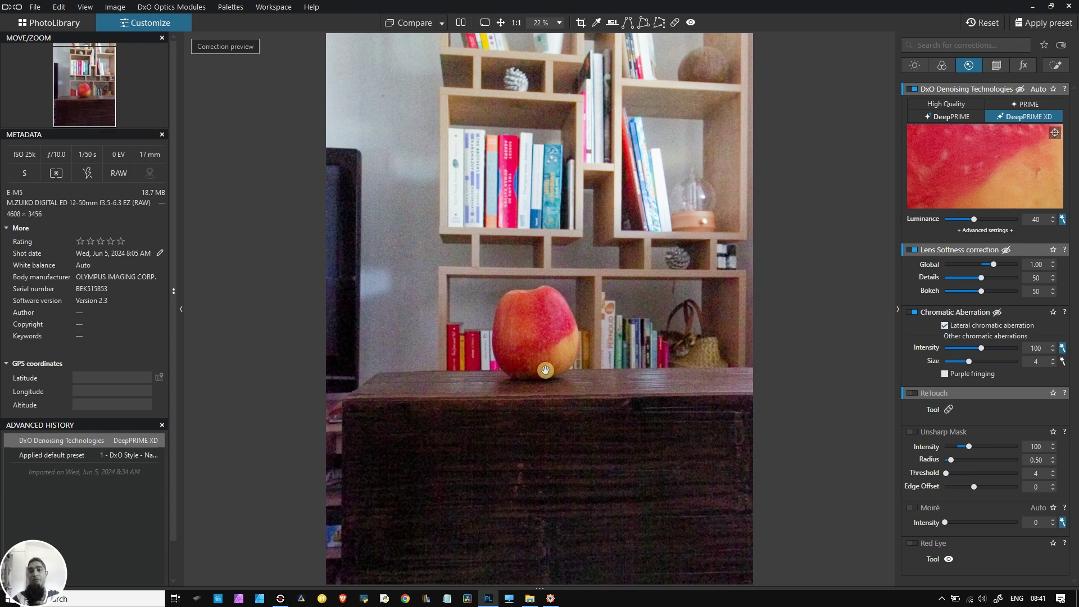
{"action": "scroll", "coordinate": [545, 370], "scroll_direction": "up", "scroll_amount": 4}
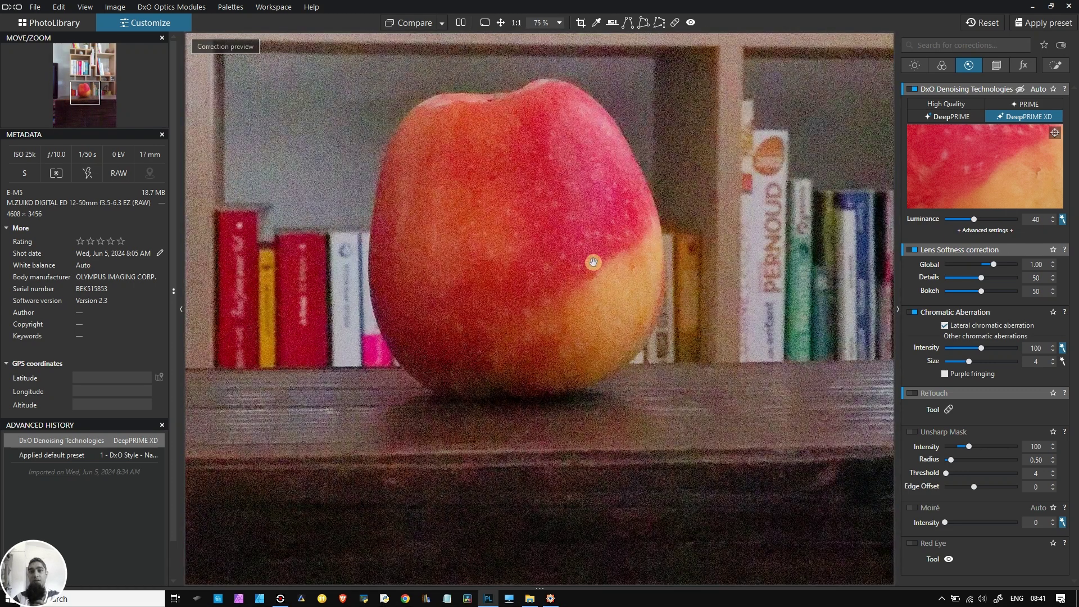
{"action": "scroll", "coordinate": [593, 262], "scroll_direction": "up", "scroll_amount": 1}
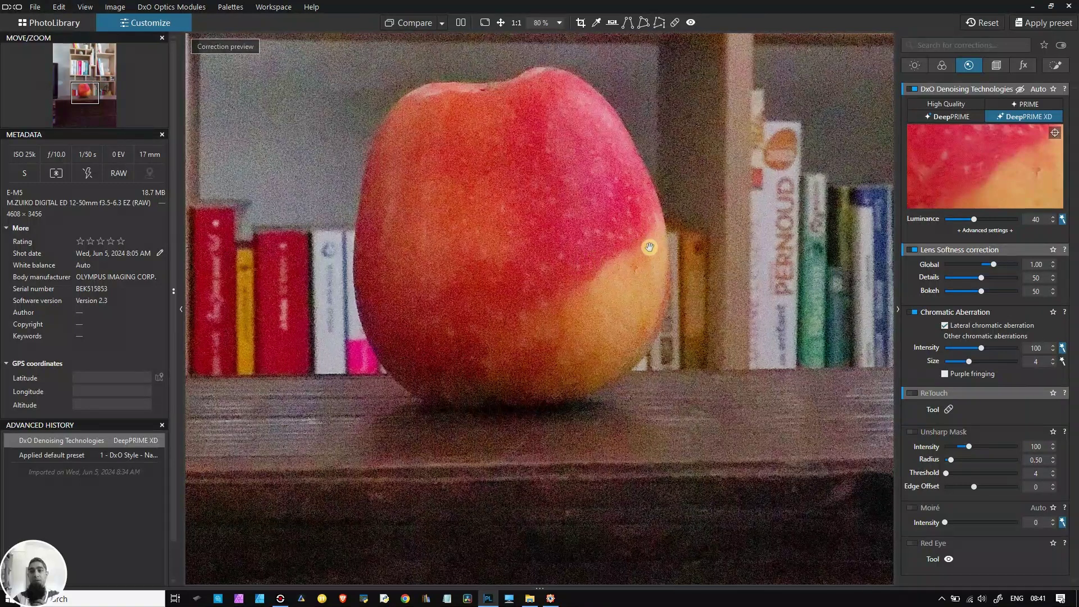
{"action": "scroll", "coordinate": [588, 221], "scroll_direction": "down", "scroll_amount": 2}
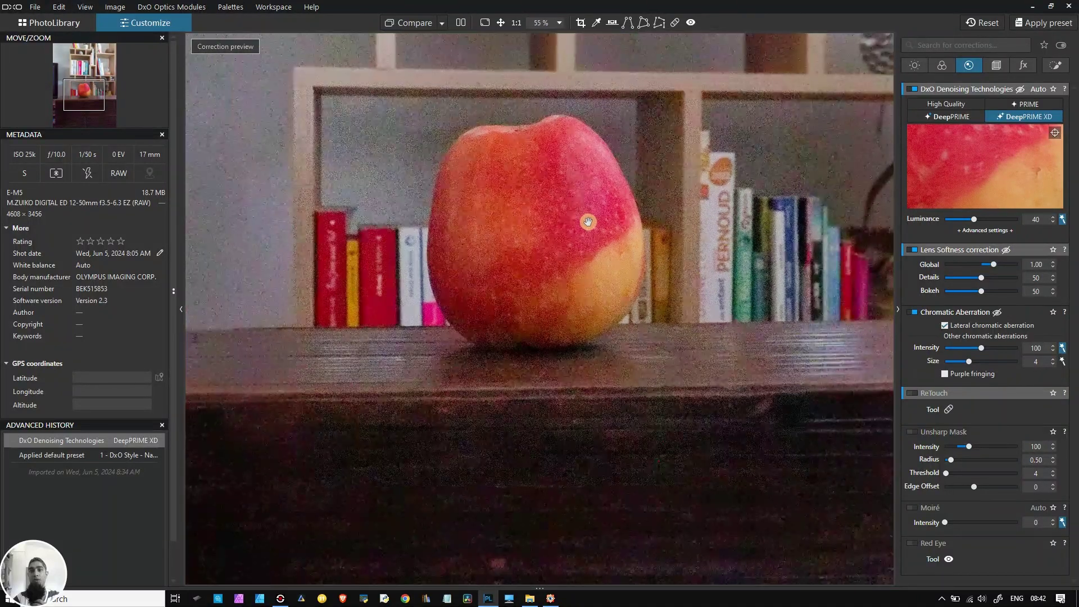
{"action": "scroll", "coordinate": [587, 221], "scroll_direction": "up", "scroll_amount": 2}
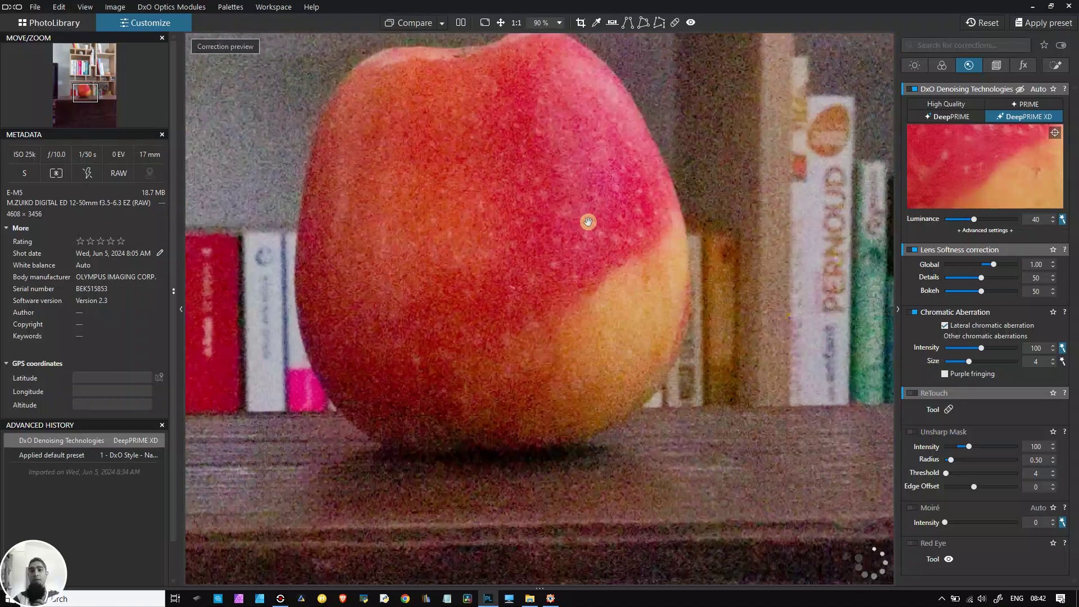
{"action": "scroll", "coordinate": [544, 260], "scroll_direction": "up", "scroll_amount": 1}
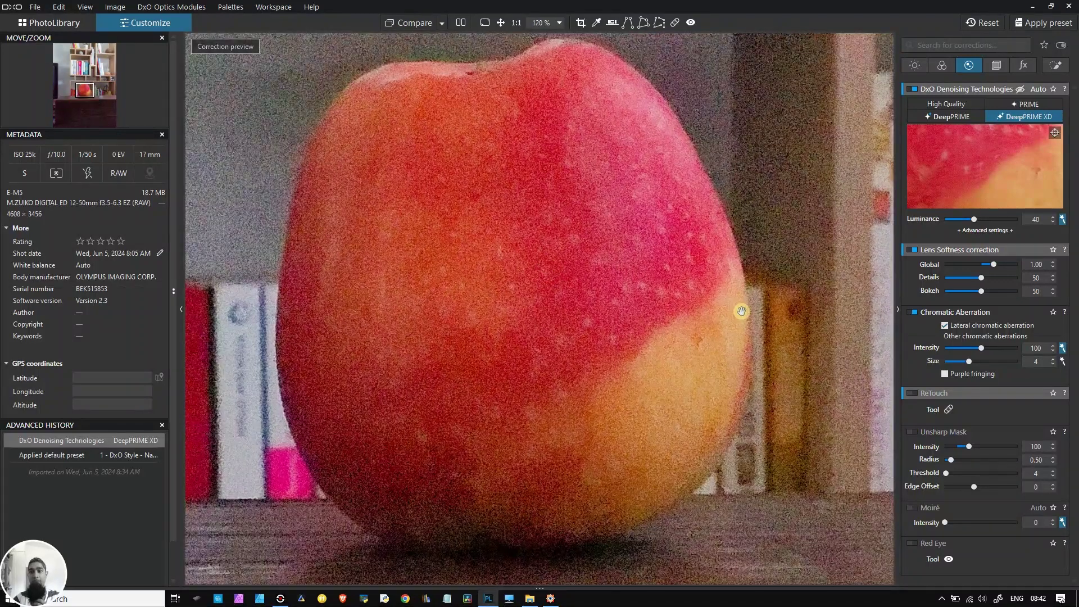
Step: Toggle DxO Denoising Technologies off and on to compare the noise on the apple and across the whole ISO 25600 image
{"action": "left_click", "coordinate": [909, 86]}
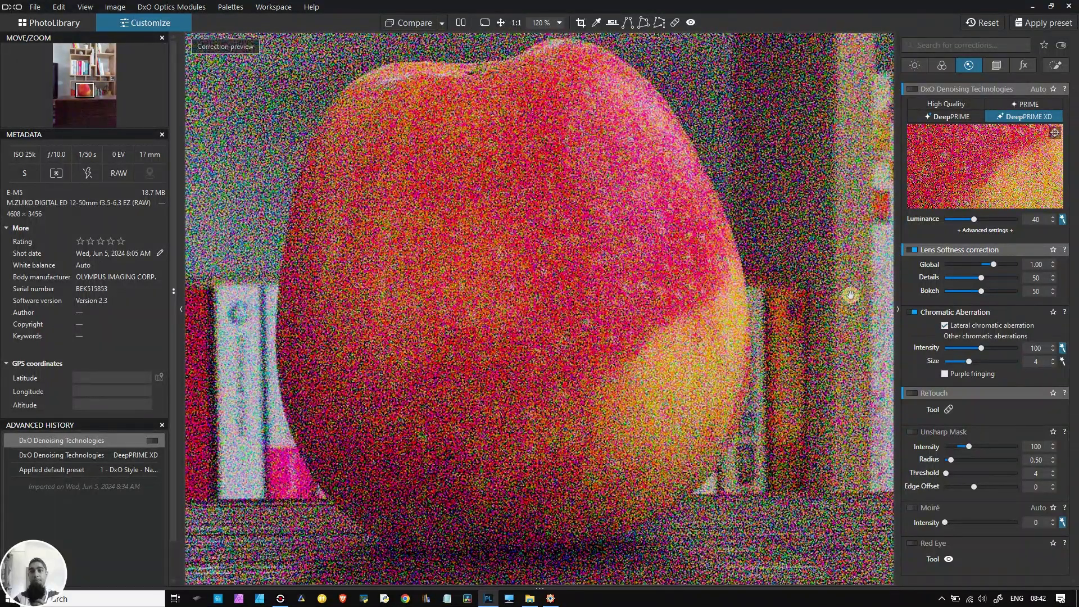
{"action": "mouse_move", "coordinate": [910, 89]}
{"action": "left_click", "coordinate": [911, 88]}
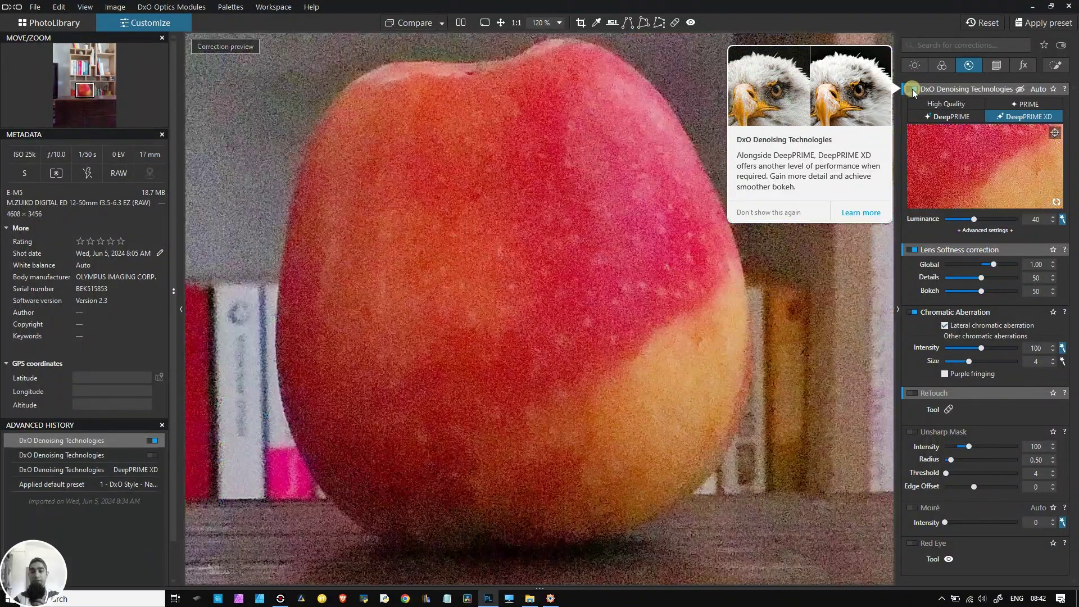
{"action": "left_click", "coordinate": [931, 152]}
{"action": "left_click", "coordinate": [577, 364]}
{"action": "left_click", "coordinate": [578, 364]}
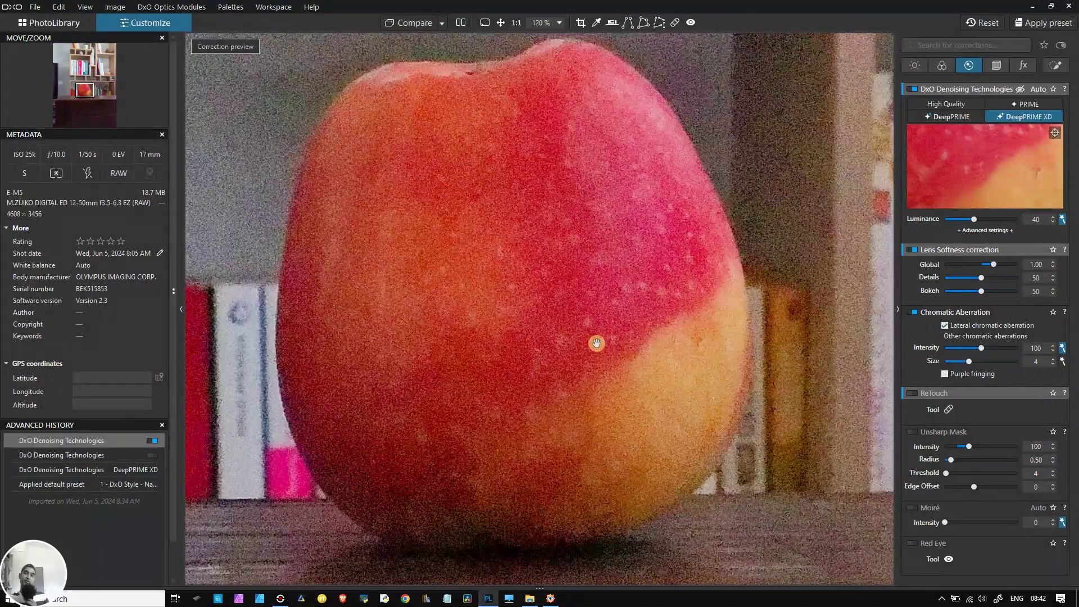
{"action": "scroll", "coordinate": [596, 342], "scroll_direction": "down", "scroll_amount": 1}
{"action": "scroll", "coordinate": [596, 343], "scroll_direction": "down", "scroll_amount": 3}
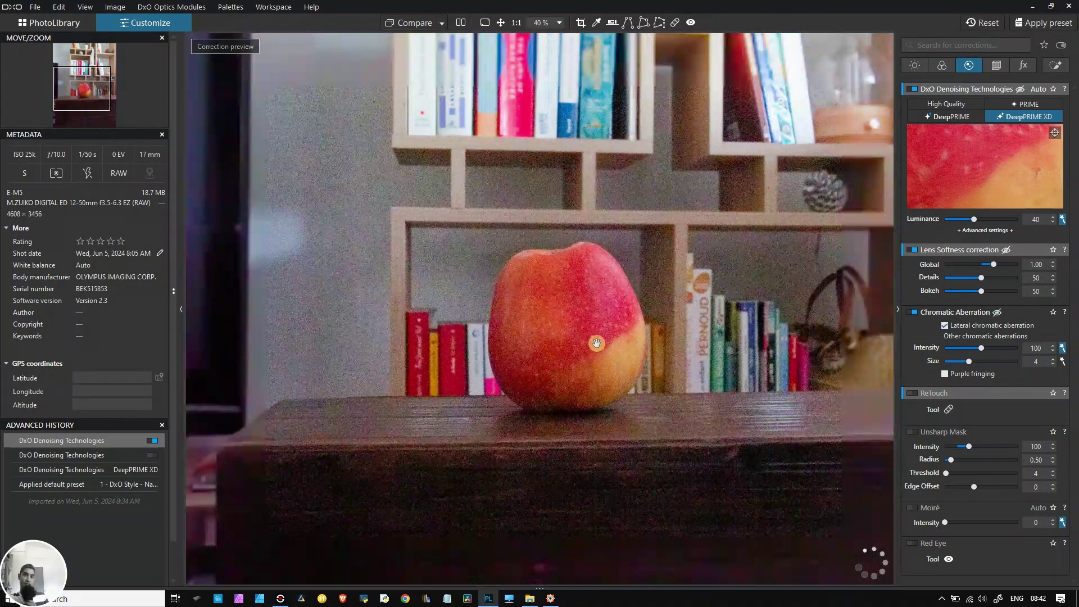
{"action": "scroll", "coordinate": [596, 343], "scroll_direction": "down", "scroll_amount": 2}
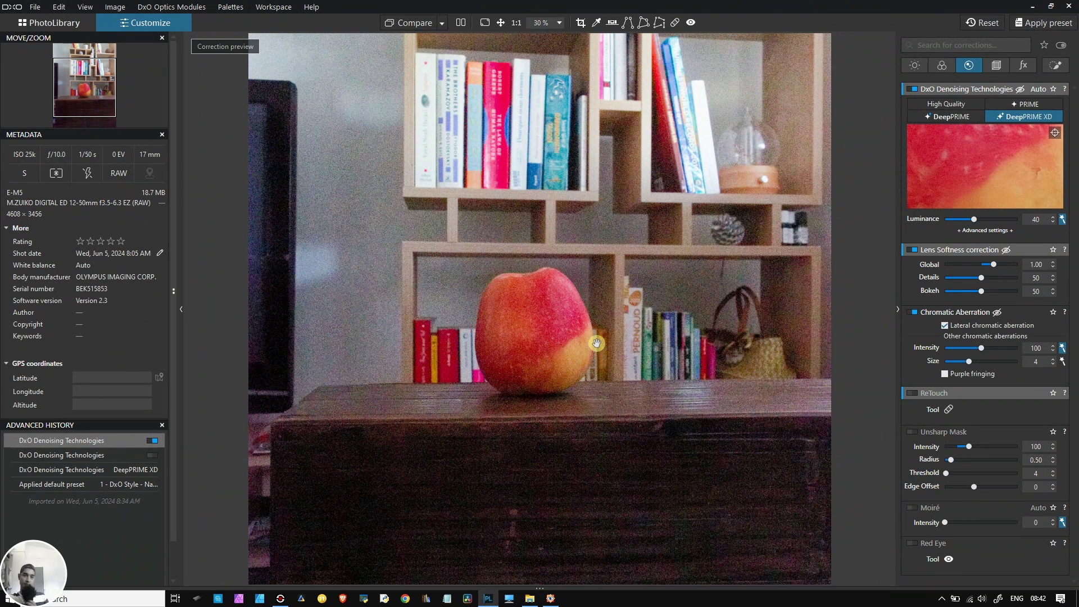
{"action": "scroll", "coordinate": [597, 343], "scroll_direction": "down", "scroll_amount": 1}
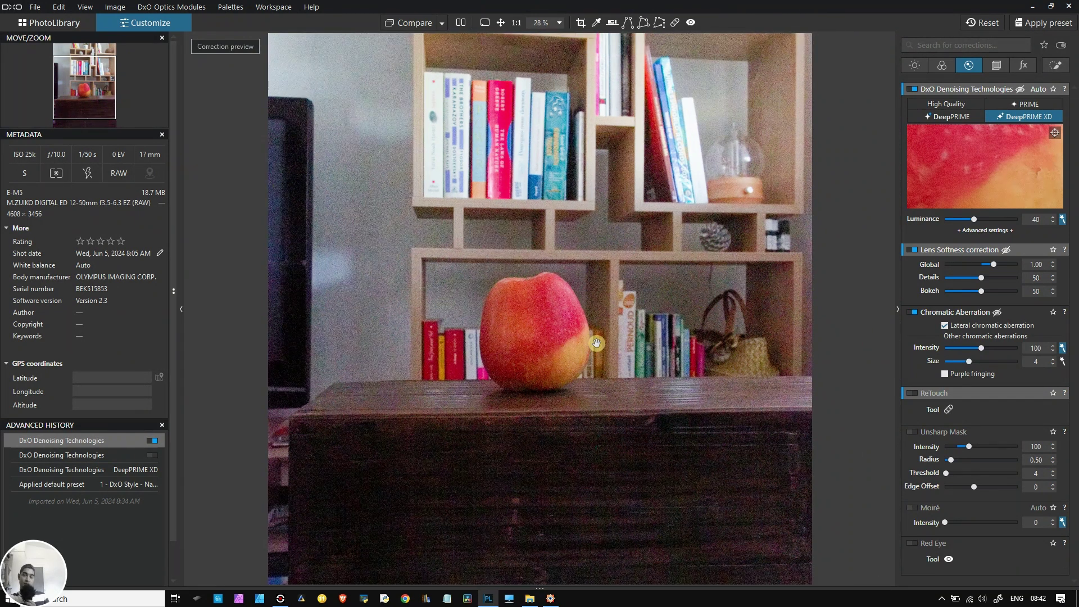
{"action": "scroll", "coordinate": [597, 343], "scroll_direction": "down", "scroll_amount": 1}
{"action": "scroll", "coordinate": [596, 342], "scroll_direction": "down", "scroll_amount": 2}
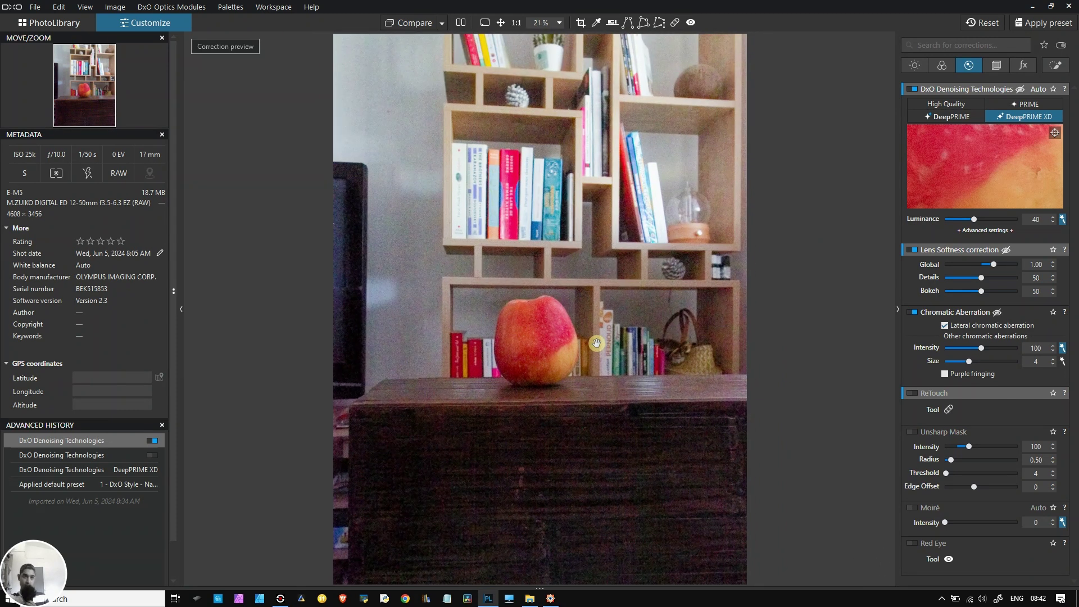
{"action": "scroll", "coordinate": [596, 343], "scroll_direction": "down", "scroll_amount": 1}
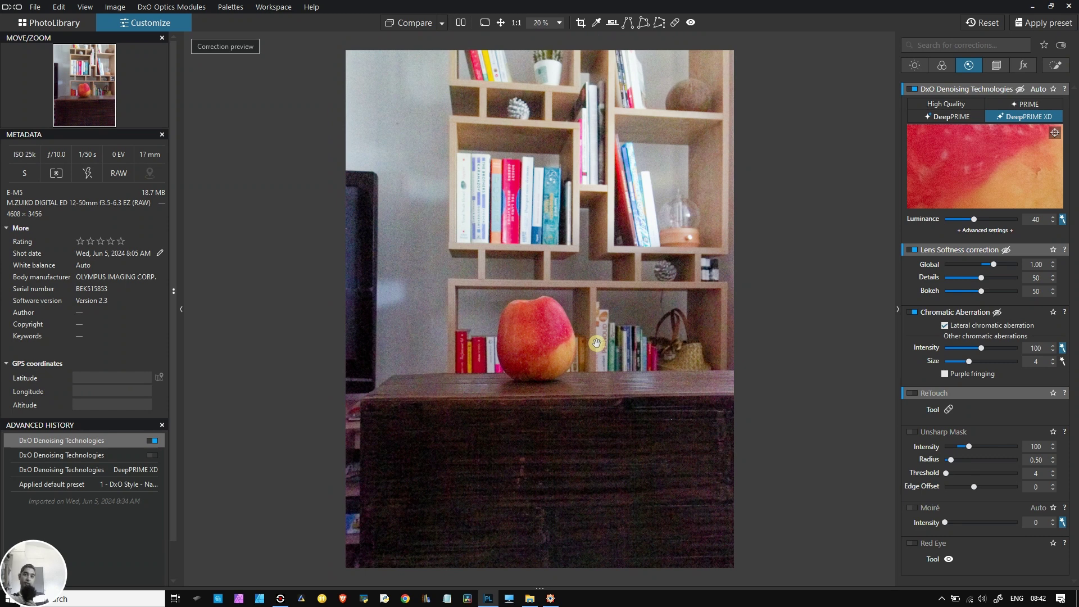
Step: Alternate the denoising method between DeepPRIME and DeepPRIME XD to compare the noise on the enlarged apple
{"action": "scroll", "coordinate": [528, 328], "scroll_direction": "up", "scroll_amount": 10}
{"action": "mouse_move", "coordinate": [994, 251]}
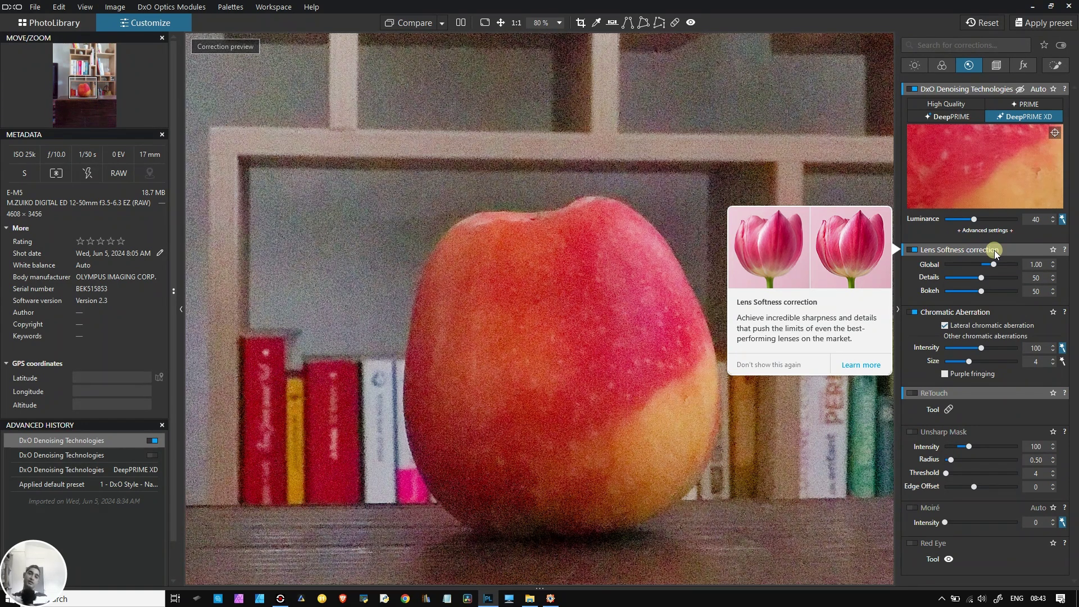
{"action": "scroll", "coordinate": [591, 295], "scroll_direction": "up", "scroll_amount": 1}
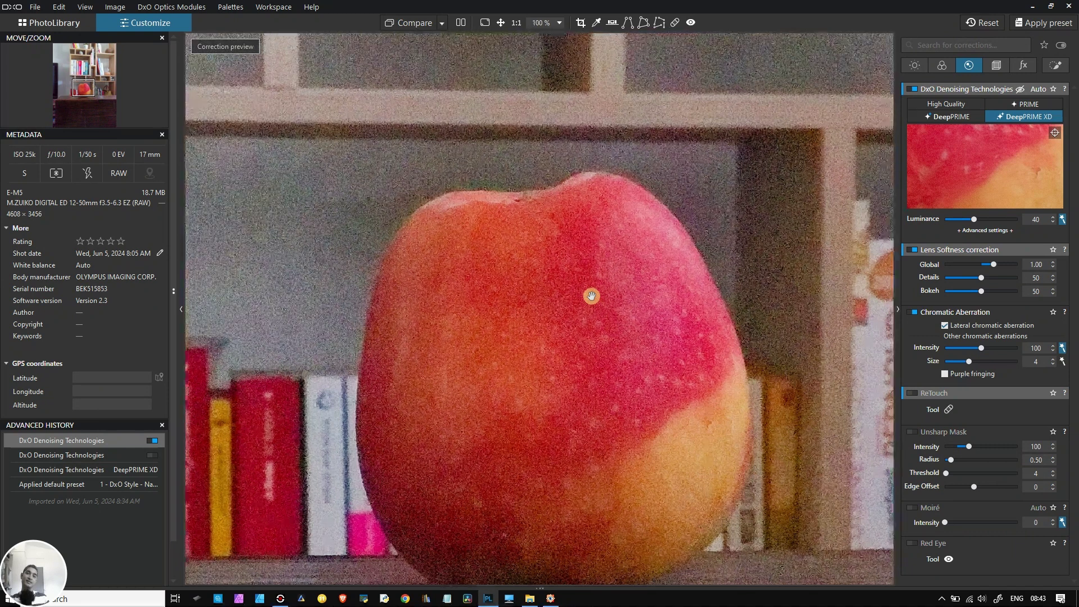
{"action": "scroll", "coordinate": [591, 295], "scroll_direction": "up", "scroll_amount": 1}
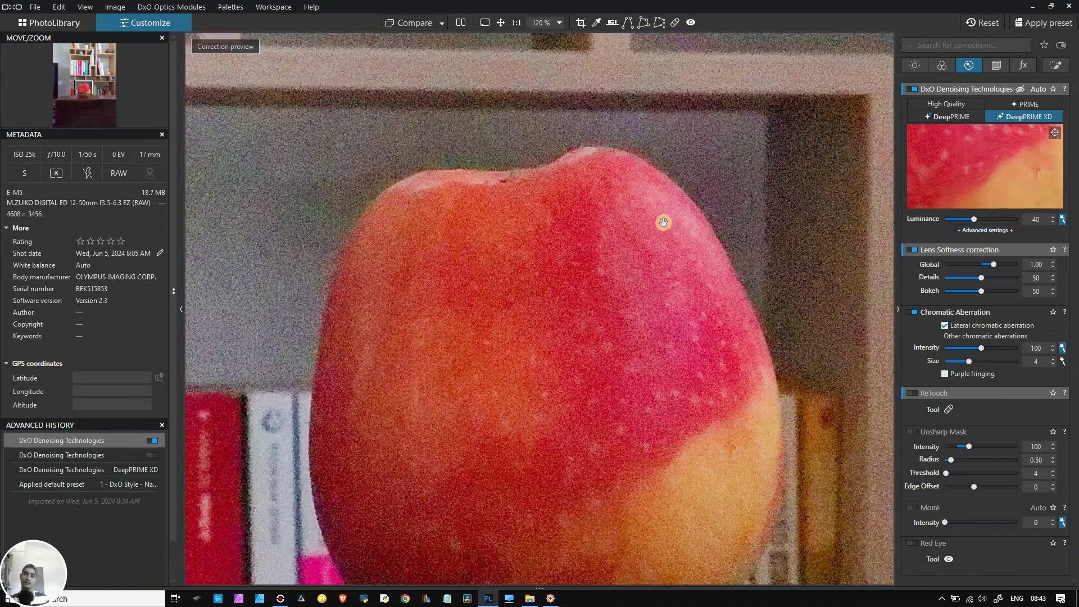
{"action": "left_click", "coordinate": [953, 118]}
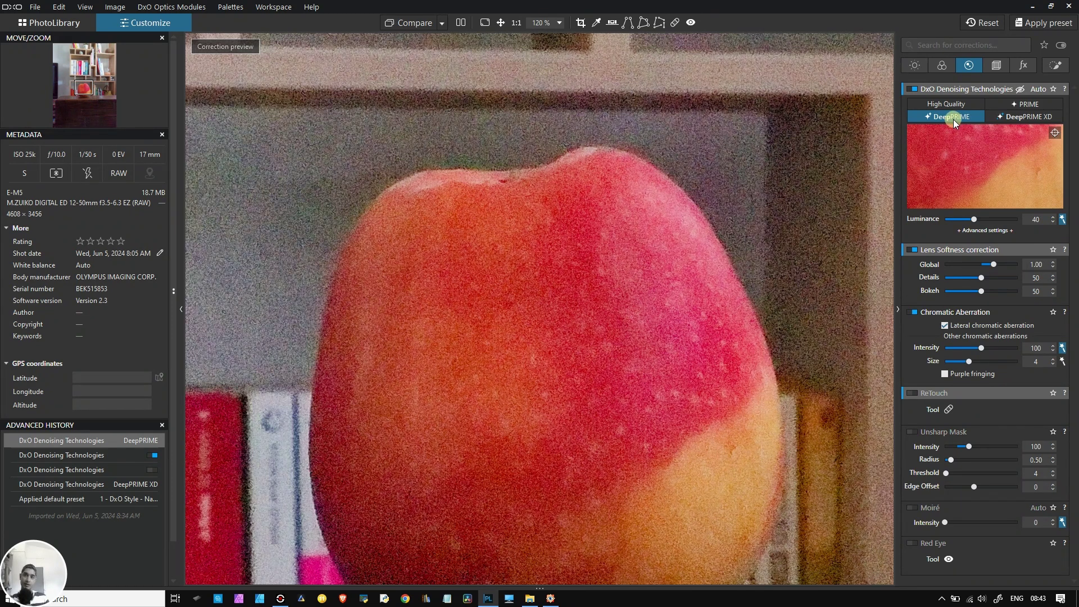
{"action": "left_click", "coordinate": [1026, 119]}
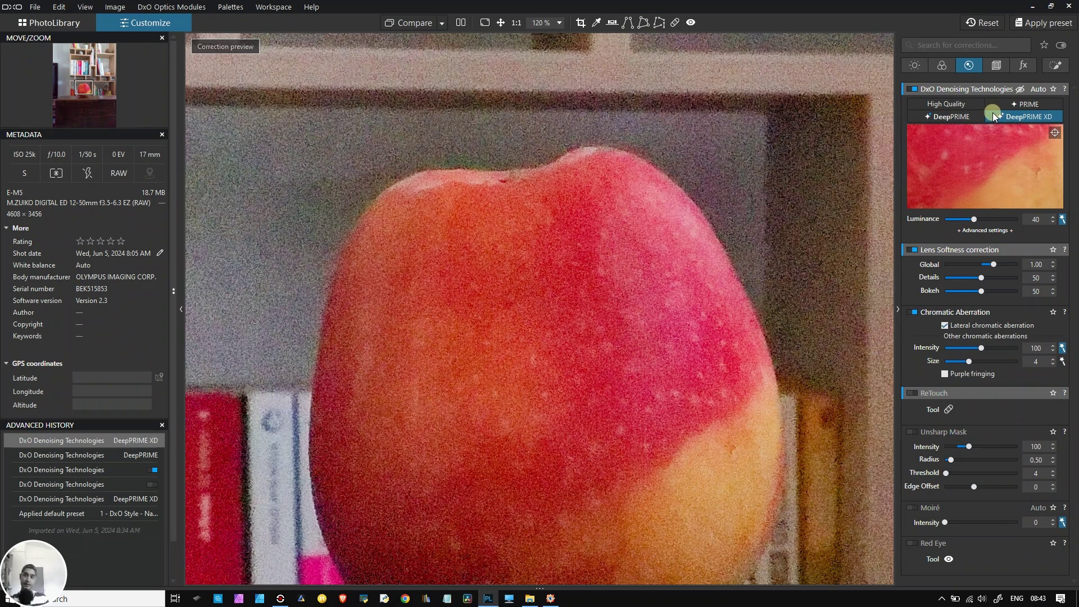
{"action": "left_click", "coordinate": [957, 118]}
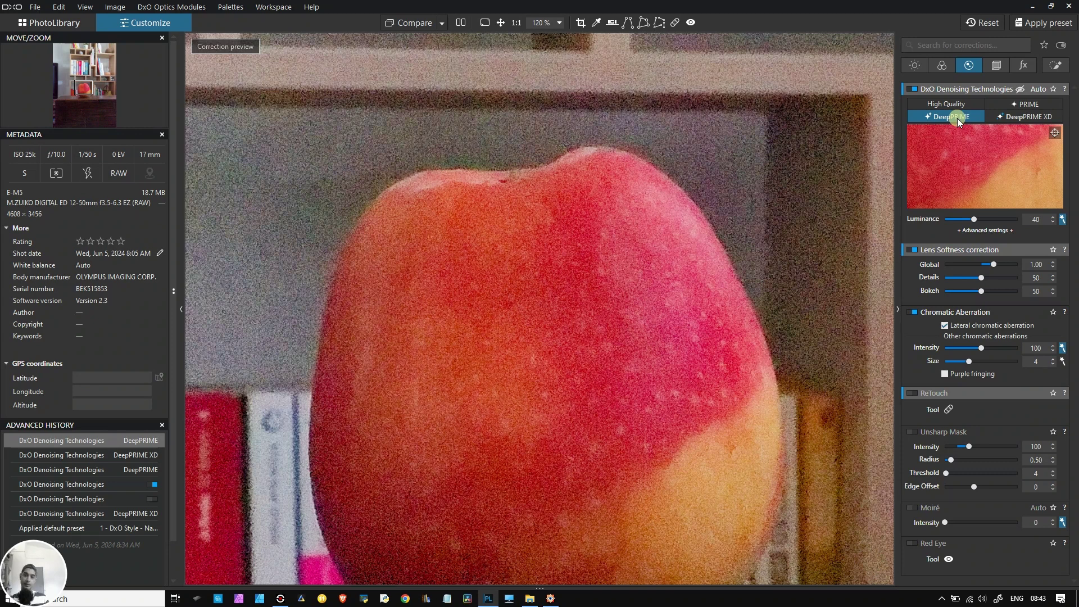
{"action": "left_click", "coordinate": [1008, 117]}
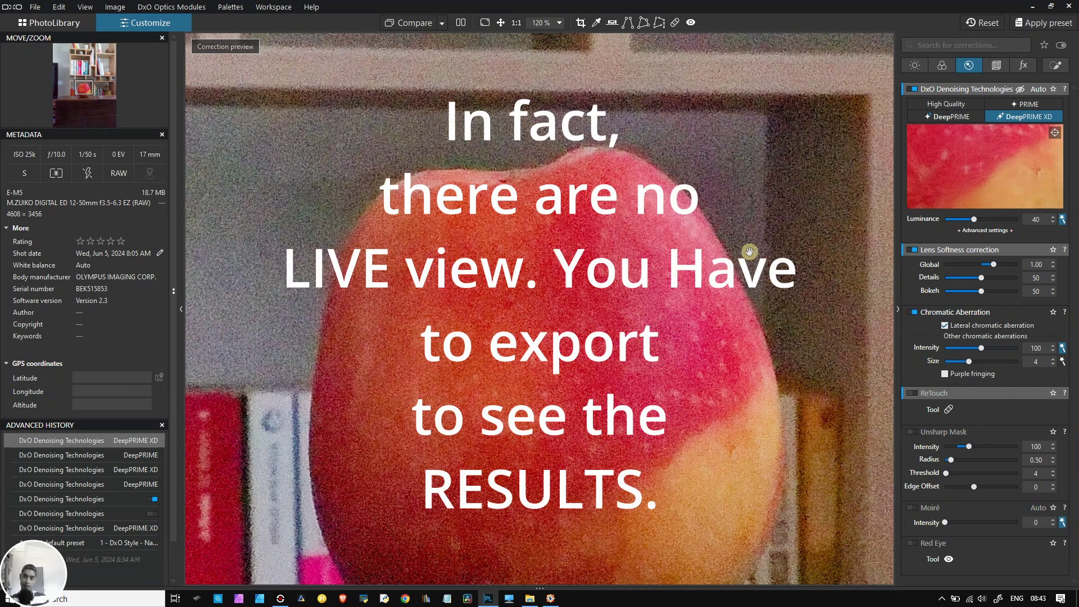
{"action": "scroll", "coordinate": [735, 261], "scroll_direction": "up", "scroll_amount": 2}
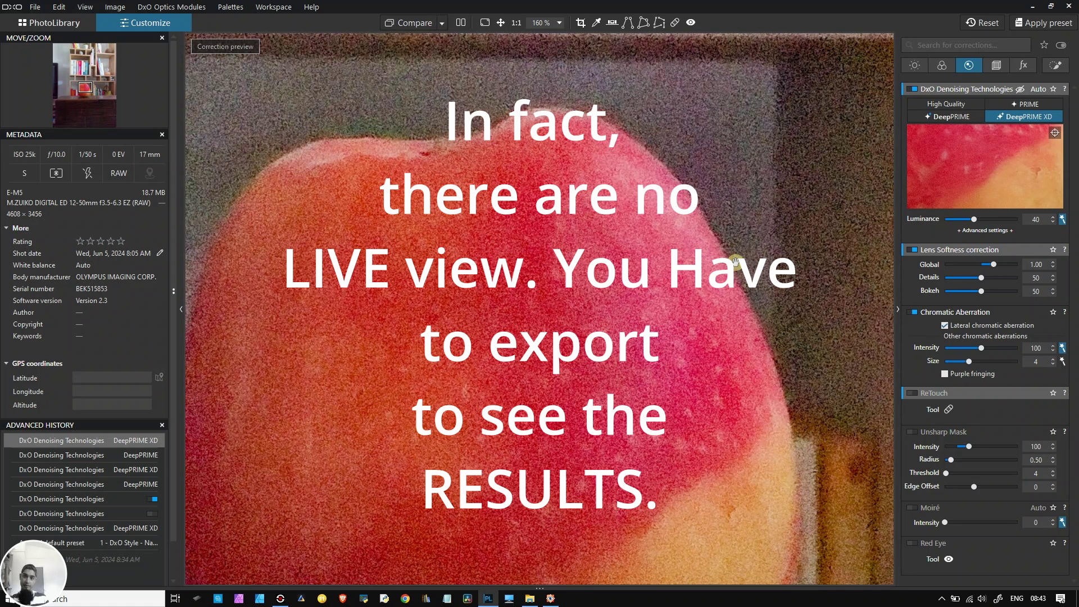
{"action": "left_click", "coordinate": [966, 121]}
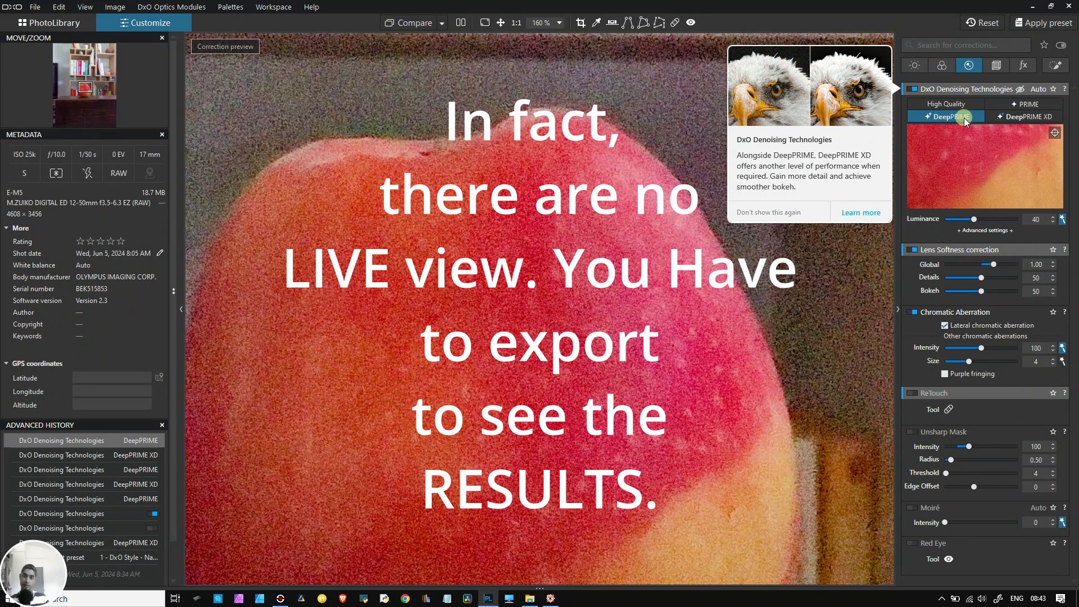
{"action": "left_click", "coordinate": [1010, 119]}
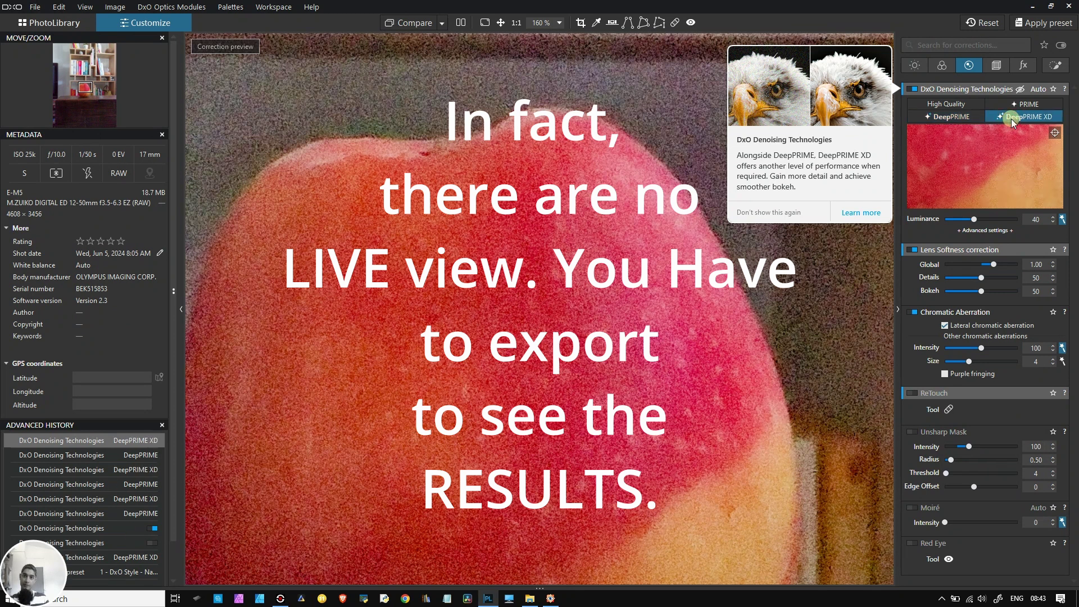
Step: Show the uncorrected and corrected apple side by side and compare PRIME, DeepPRIME and DeepPRIME XD denoising, finishing on DeepPRIME XD
{"action": "left_click", "coordinate": [1024, 103]}
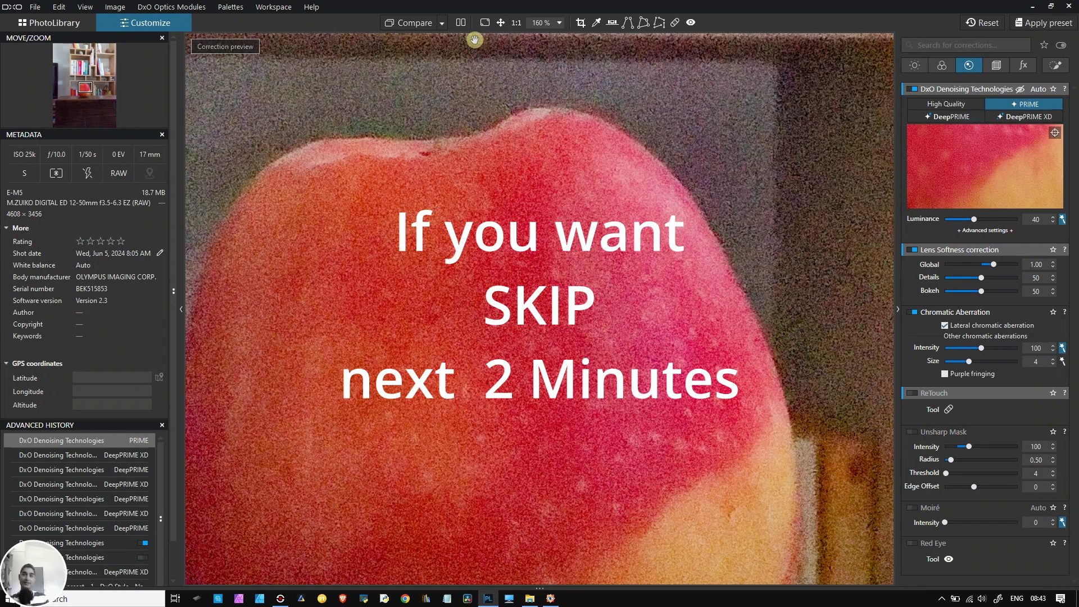
{"action": "left_click", "coordinate": [464, 24]}
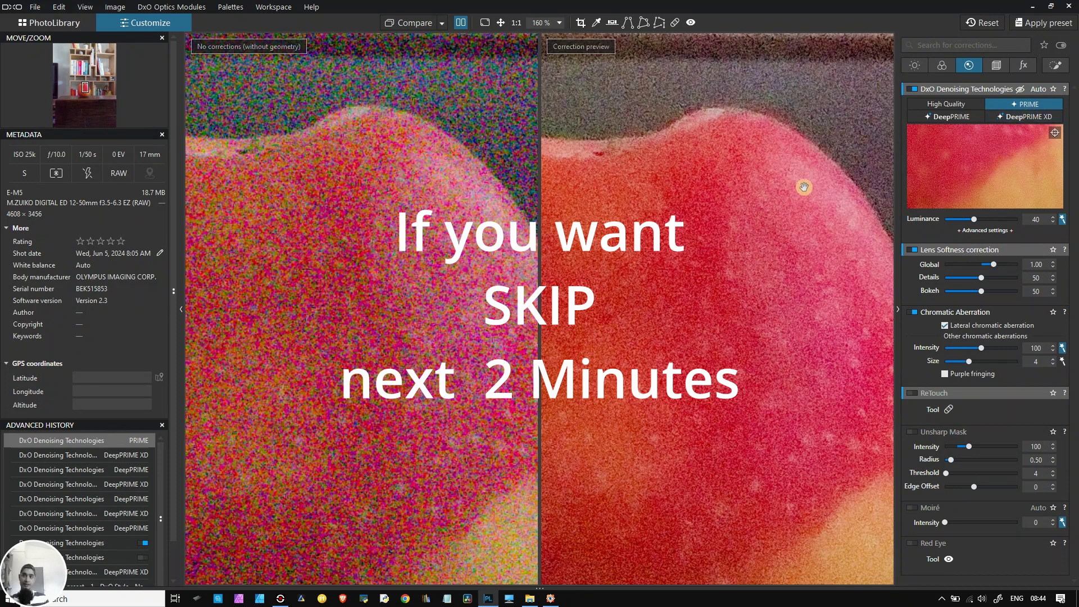
{"action": "left_click", "coordinate": [960, 117]}
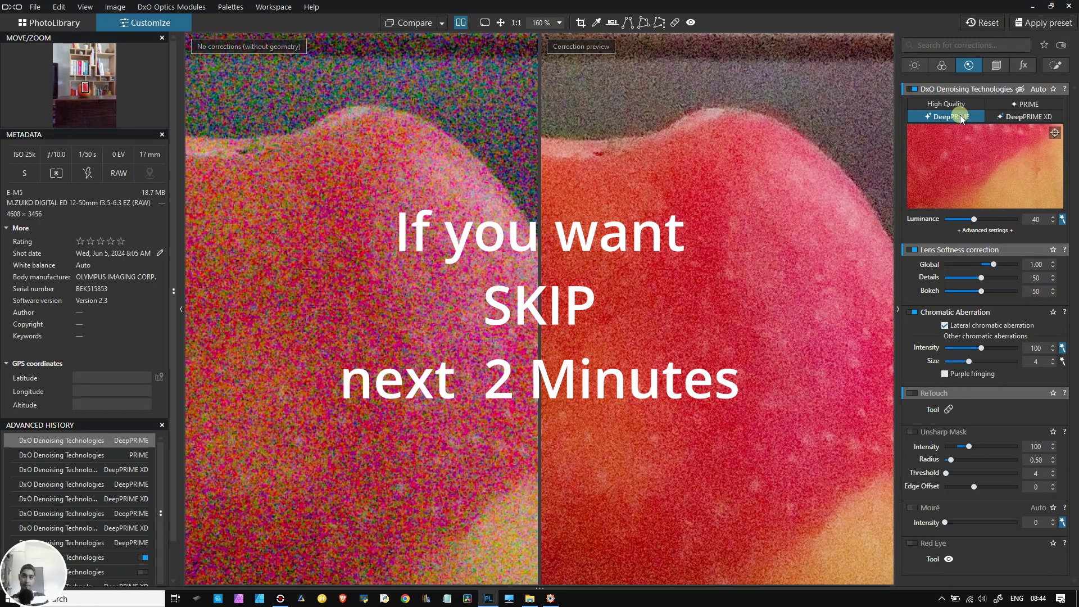
{"action": "left_click", "coordinate": [1031, 116]}
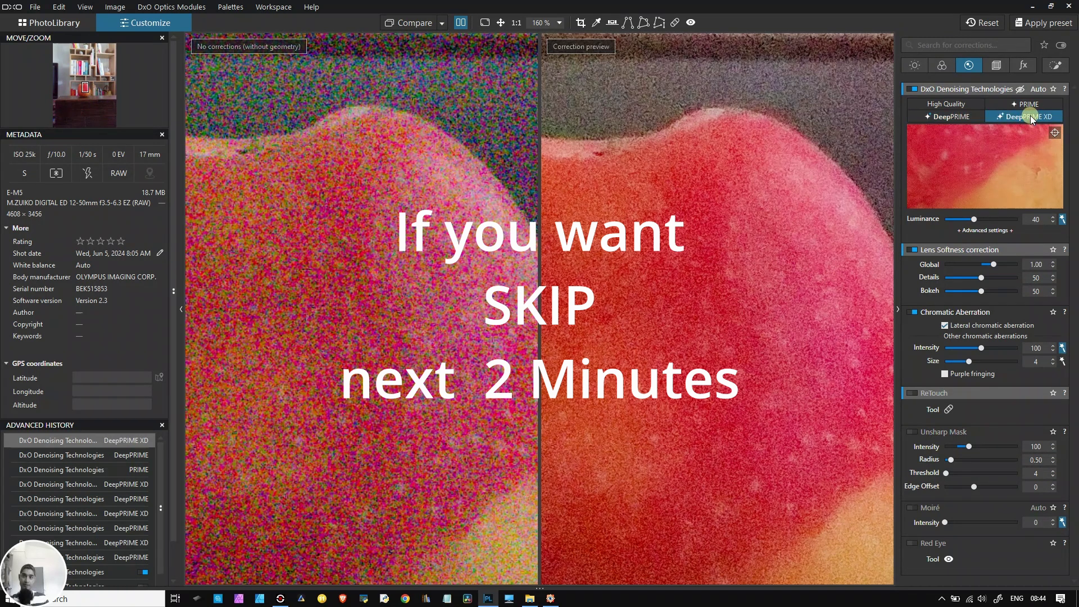
{"action": "scroll", "coordinate": [717, 236], "scroll_direction": "up", "scroll_amount": 1}
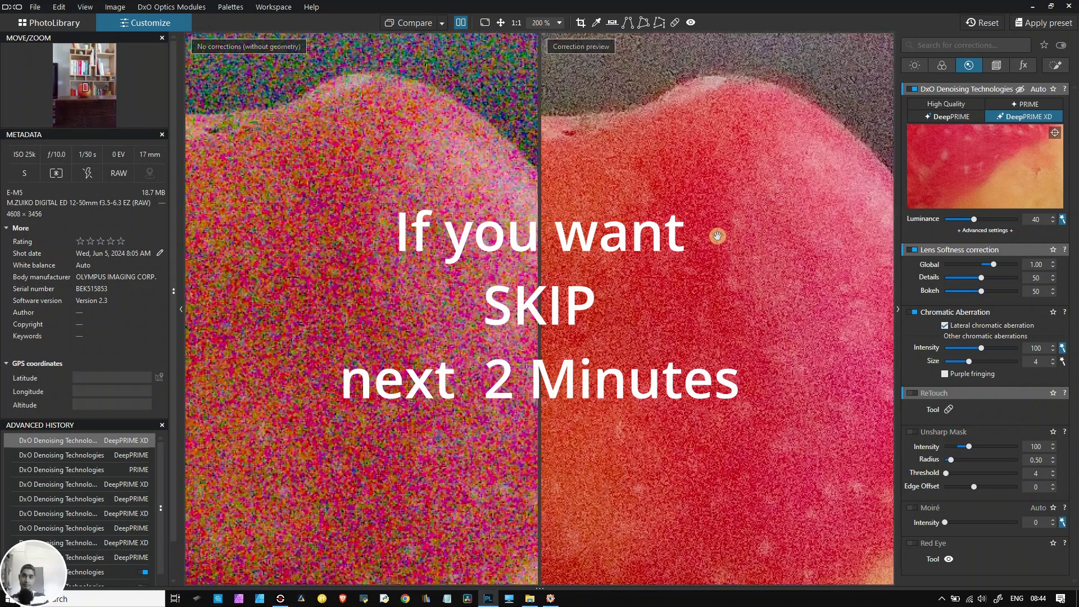
{"action": "left_click", "coordinate": [940, 118]}
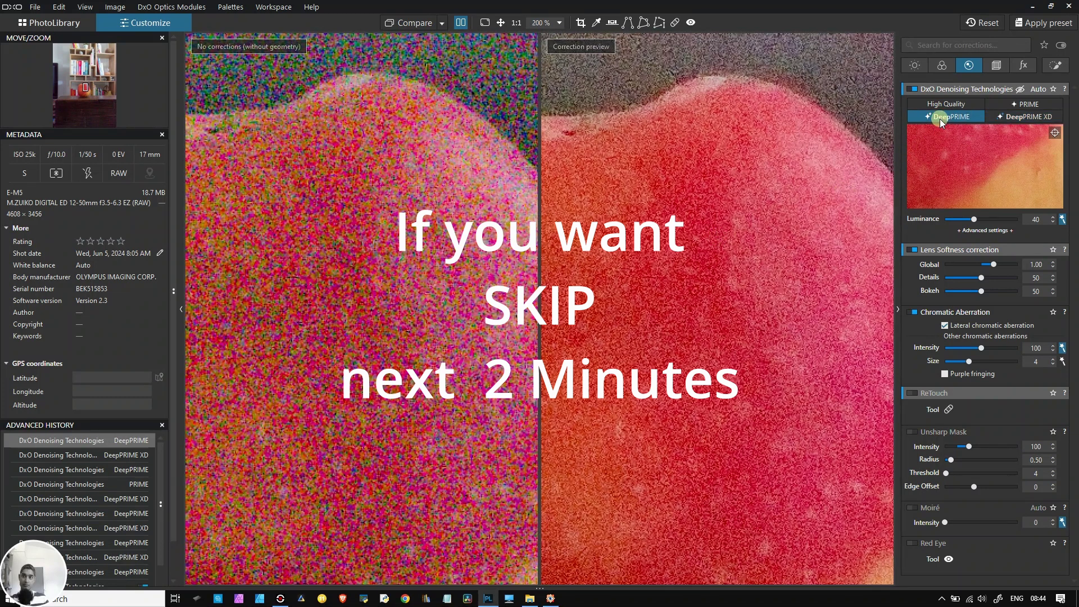
{"action": "left_click", "coordinate": [1014, 105]}
{"action": "left_click", "coordinate": [1014, 117]}
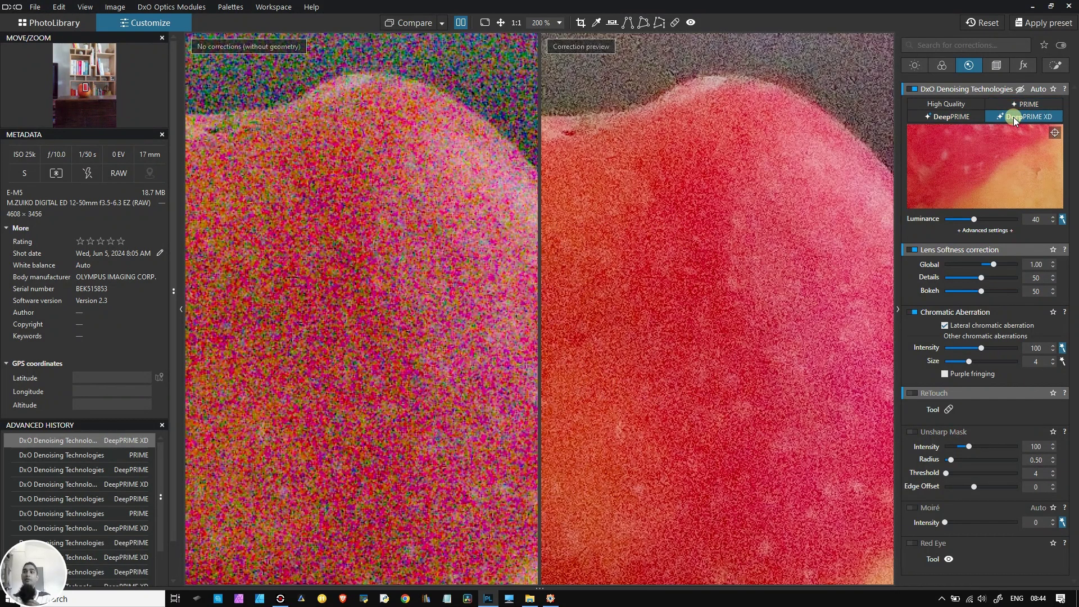
Step: Expand the advanced denoising settings and try Force details at 39 and 84 while checking the denoising preview
{"action": "mouse_move", "coordinate": [1010, 167]}
{"action": "left_mouse_down"}
{"action": "mouse_move", "coordinate": [956, 130]}
{"action": "mouse_move", "coordinate": [967, 150]}
{"action": "mouse_move", "coordinate": [1007, 147]}
{"action": "left_mouse_up"}
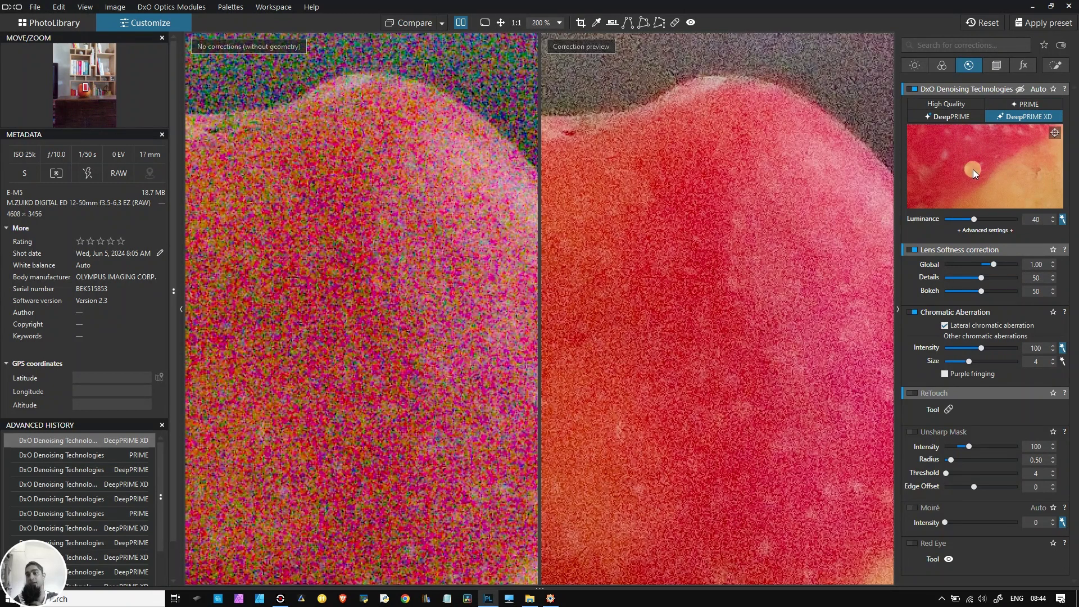
{"action": "left_click", "coordinate": [1009, 232]}
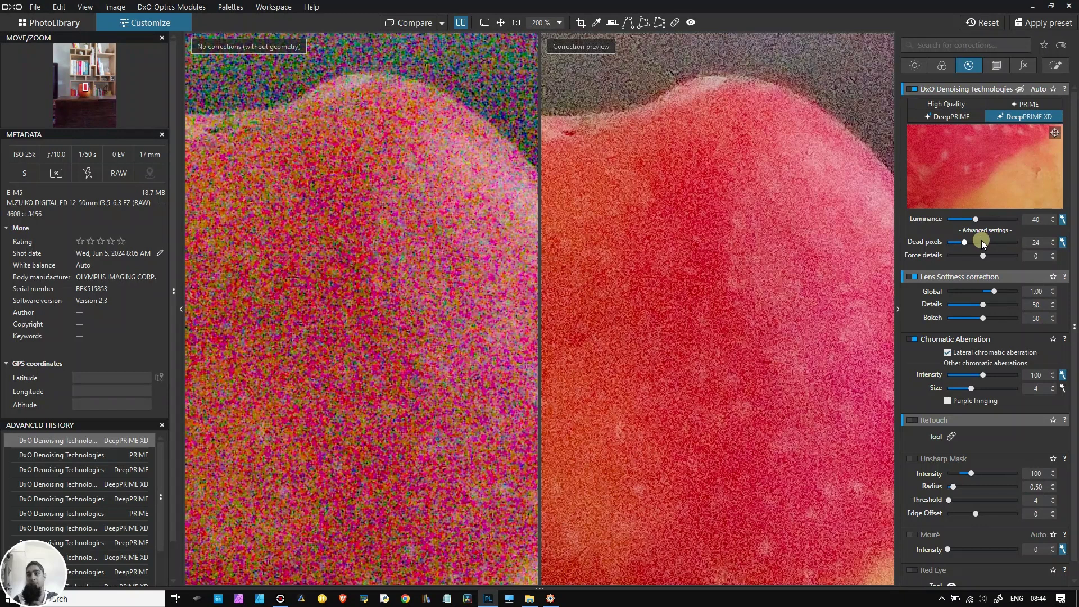
{"action": "left_click", "coordinate": [997, 257]}
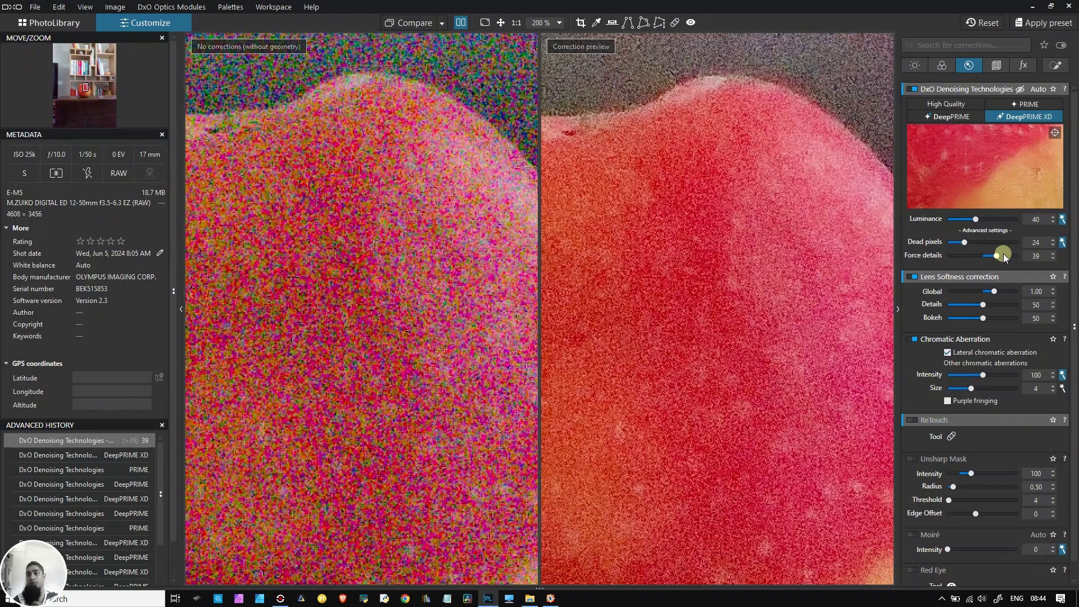
{"action": "left_click", "coordinate": [1013, 254]}
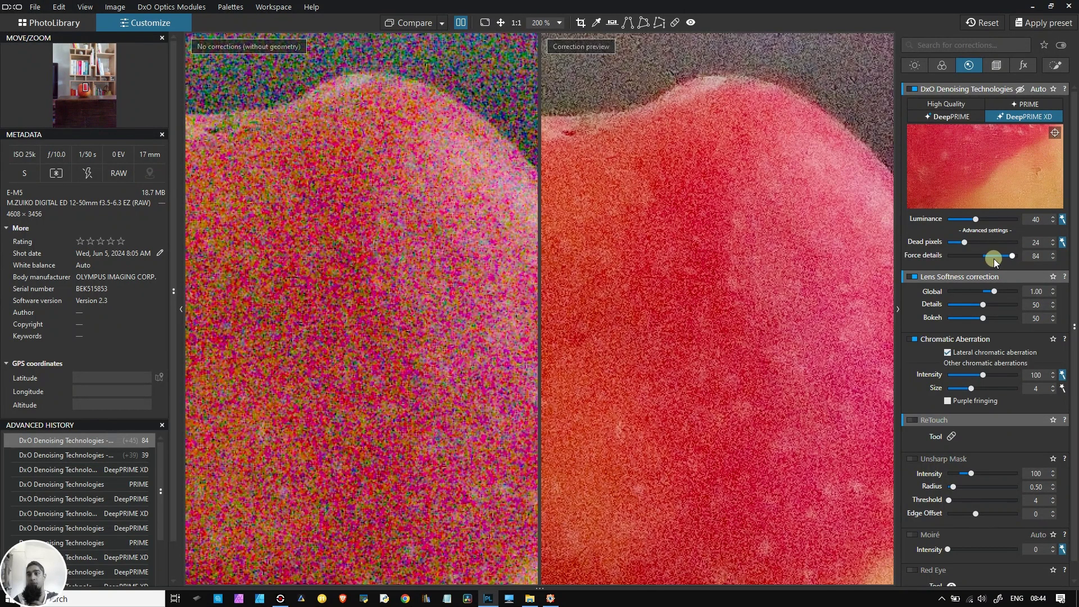
Step: Turn off the automatic Dead pixels setting, reduce Force details to 9 and inspect the denoising preview
{"action": "left_click", "coordinate": [1038, 87]}
{"action": "left_click", "coordinate": [1037, 88]}
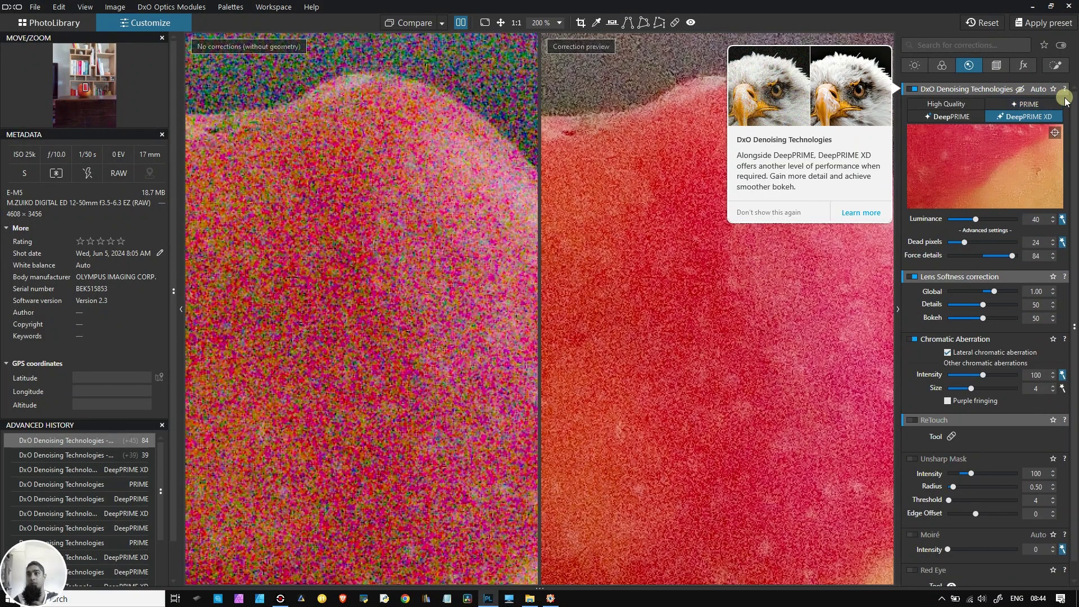
{"action": "left_click", "coordinate": [1062, 242]}
{"action": "left_click_drag", "start_coordinate": [1020, 264], "coordinate": [987, 258]}
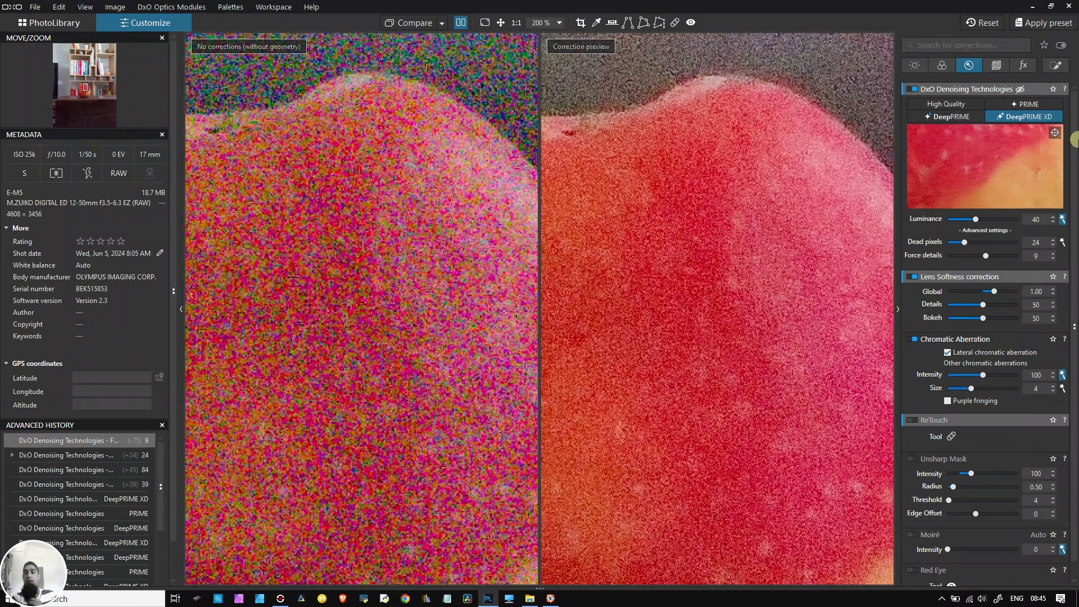
{"action": "left_click_drag", "start_coordinate": [1061, 158], "coordinate": [962, 167]}
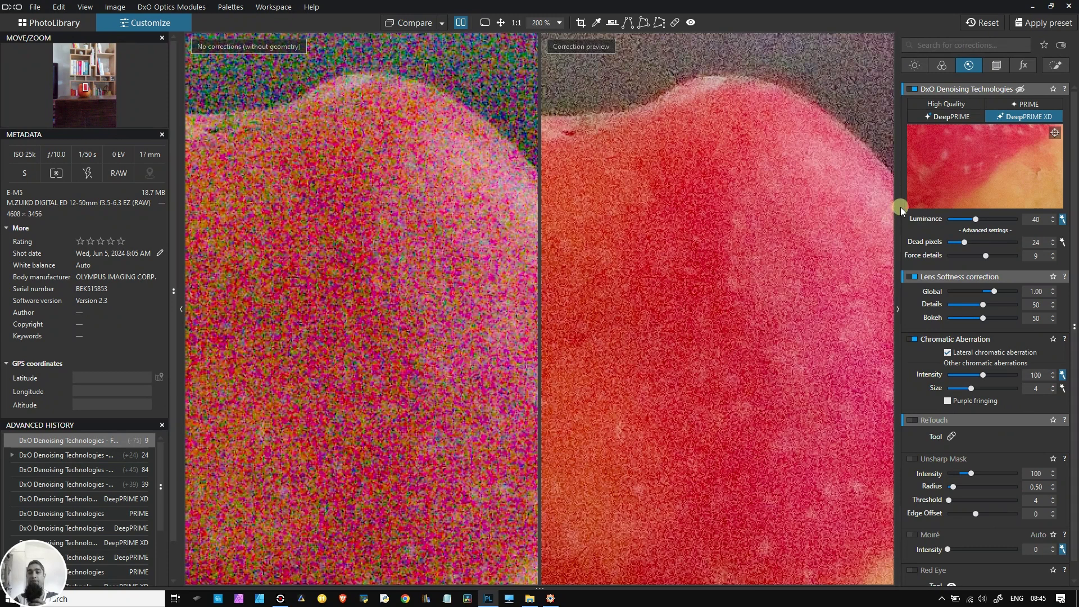
{"action": "mouse_move", "coordinate": [1004, 277]}
{"action": "scroll", "coordinate": [967, 447], "scroll_direction": "down", "scroll_amount": 1}
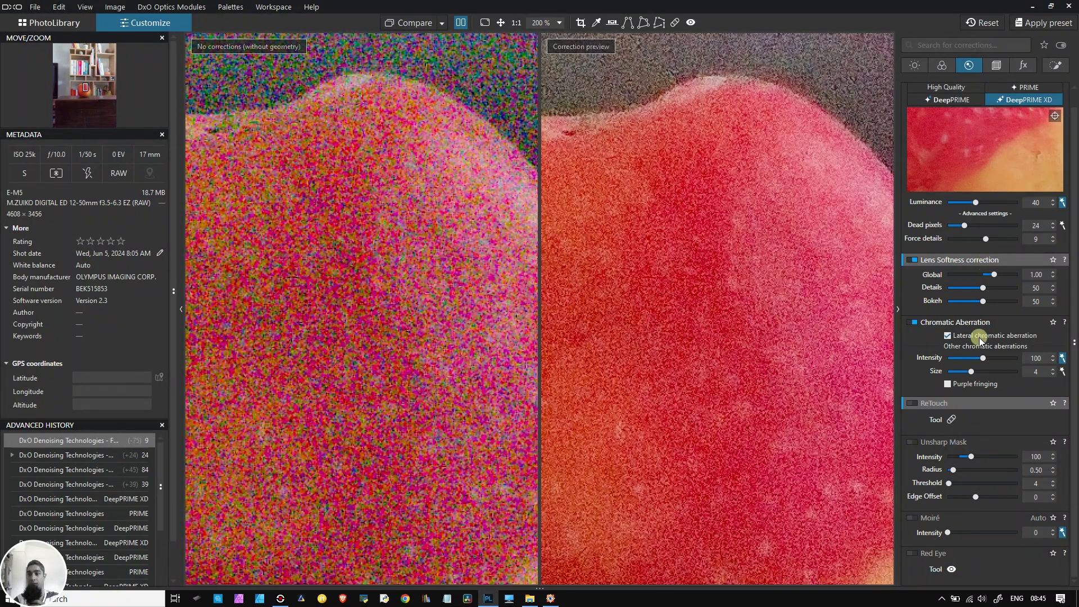
{"action": "scroll", "coordinate": [981, 335], "scroll_direction": "up", "scroll_amount": 1}
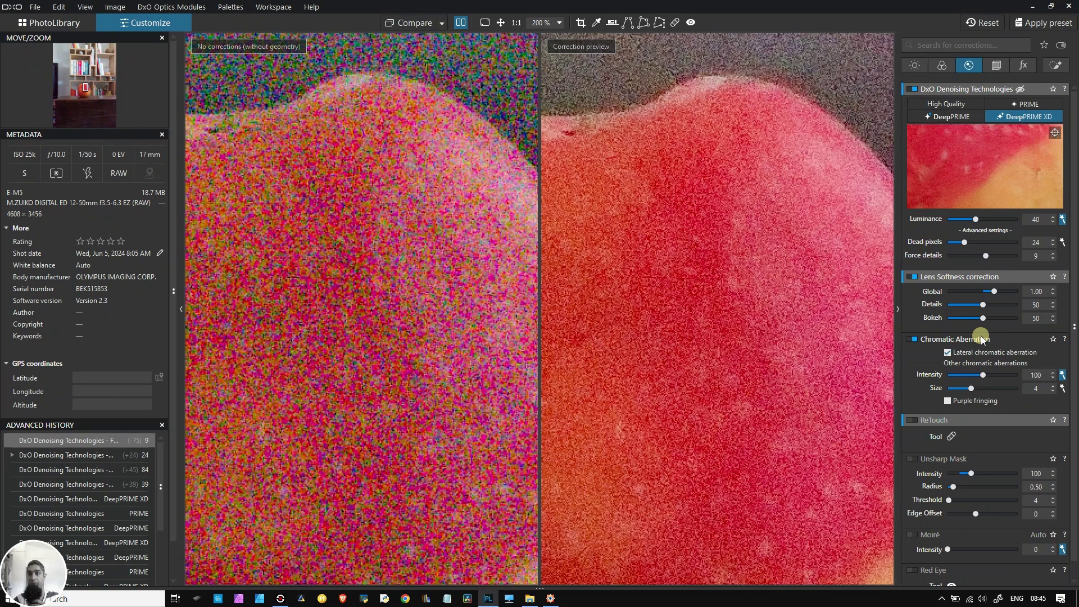
{"action": "mouse_move", "coordinate": [1019, 121]}
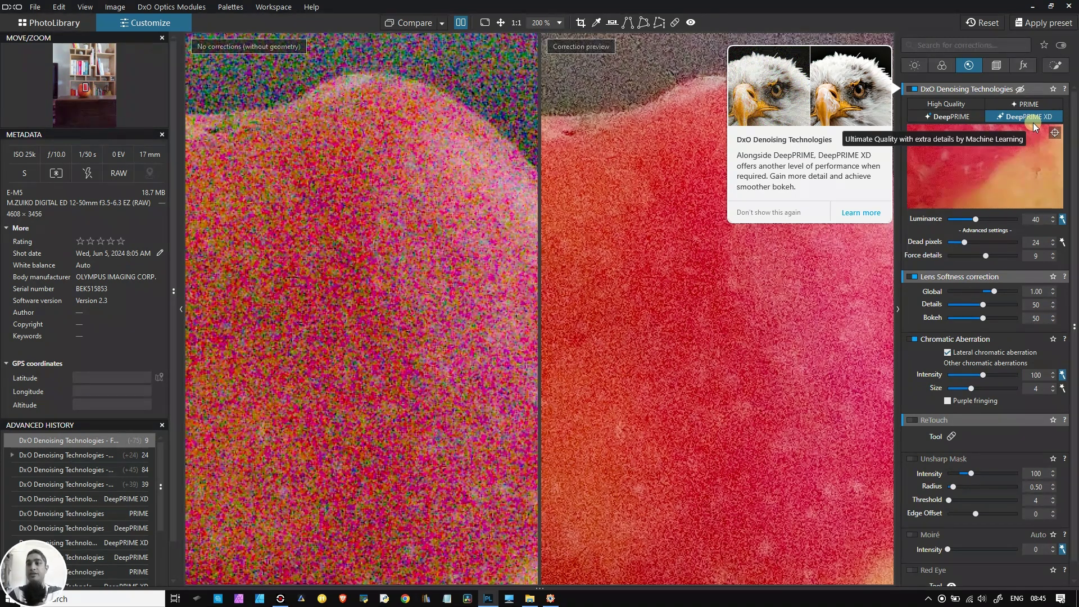
Step: Switch Instant Watermarking to a text watermark and enter "ISO 25600 DXO DPXD" as its text
{"action": "left_click", "coordinate": [996, 67]}
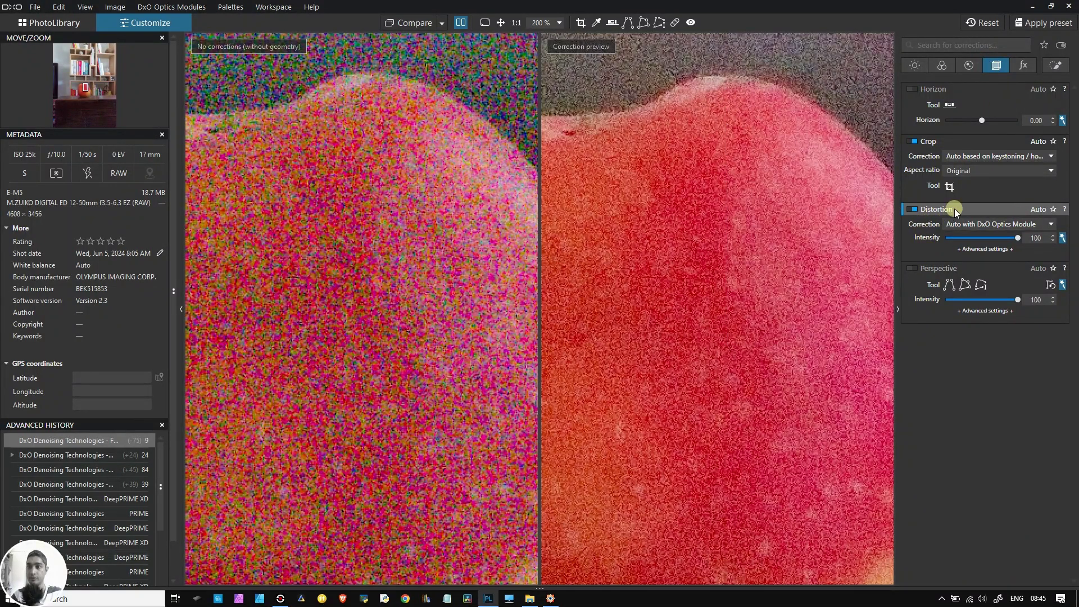
{"action": "left_click", "coordinate": [1024, 63]}
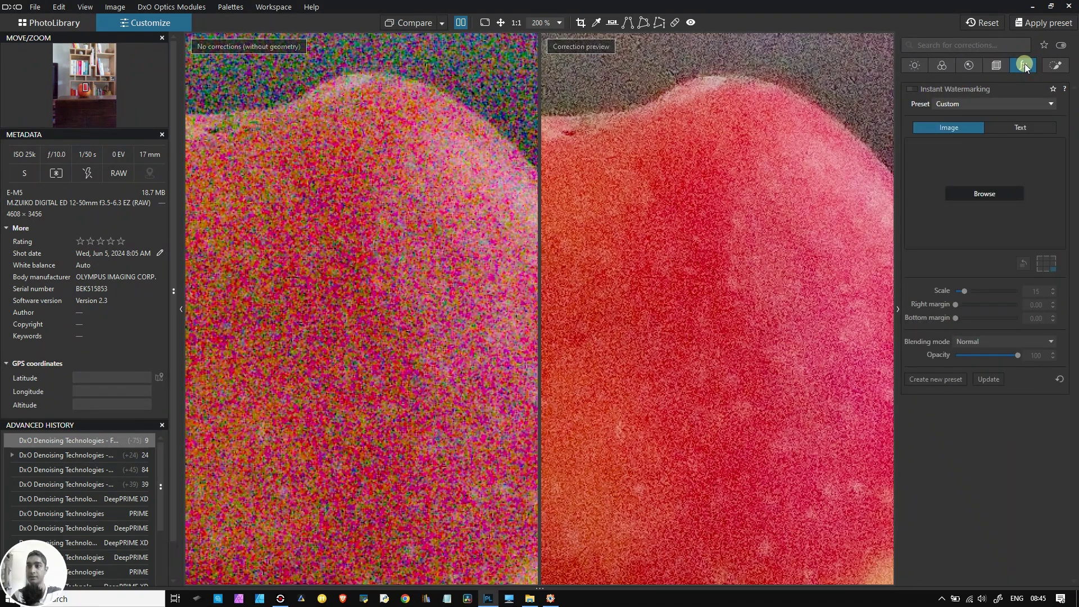
{"action": "left_click", "coordinate": [1036, 127]}
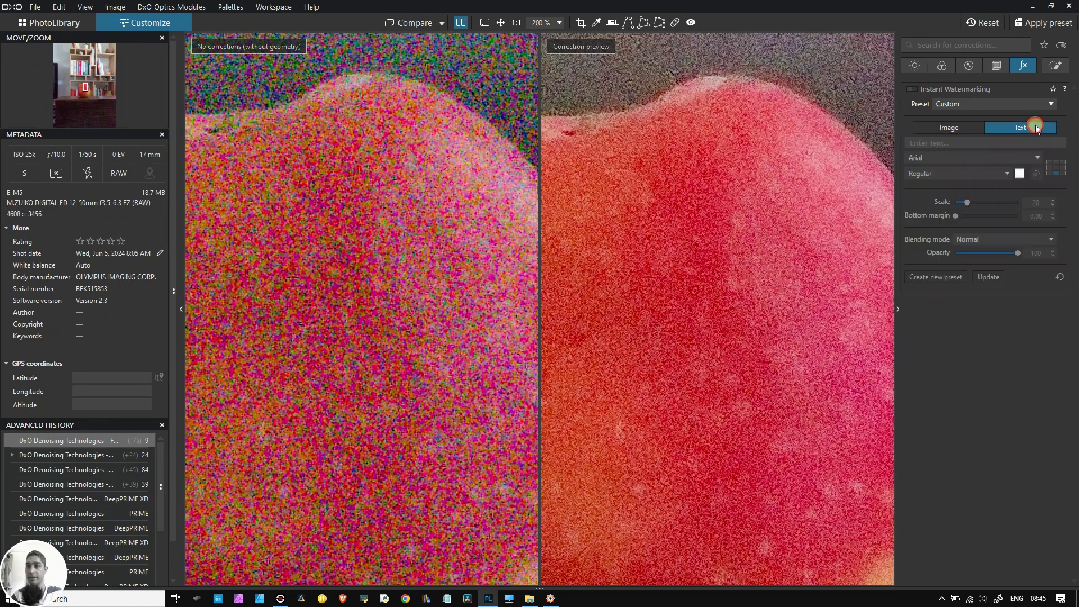
{"action": "left_click", "coordinate": [942, 145]}
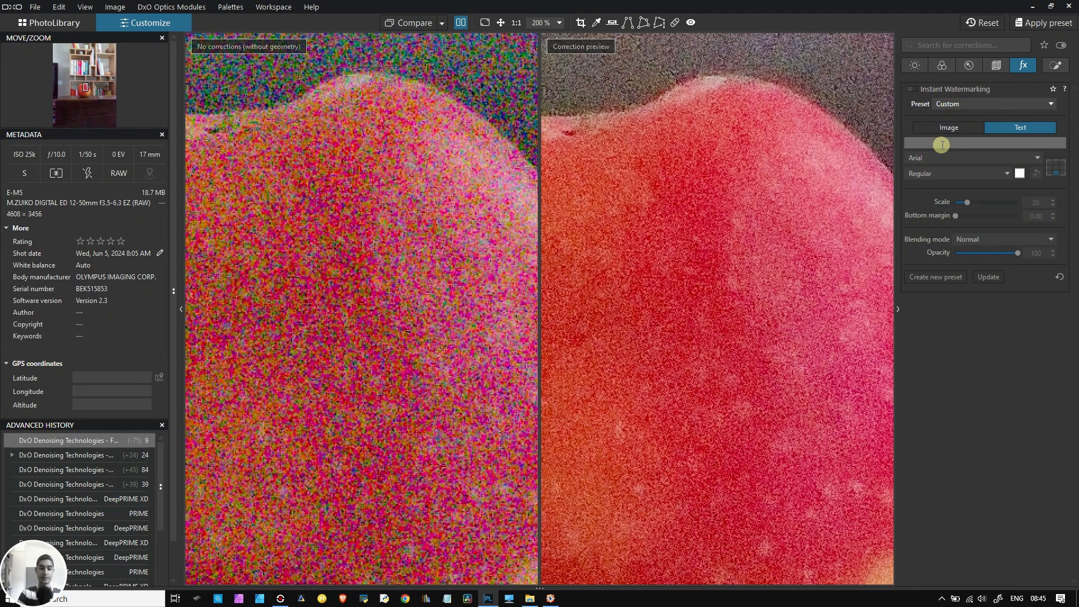
{"action": "type", "text": "ISO"}
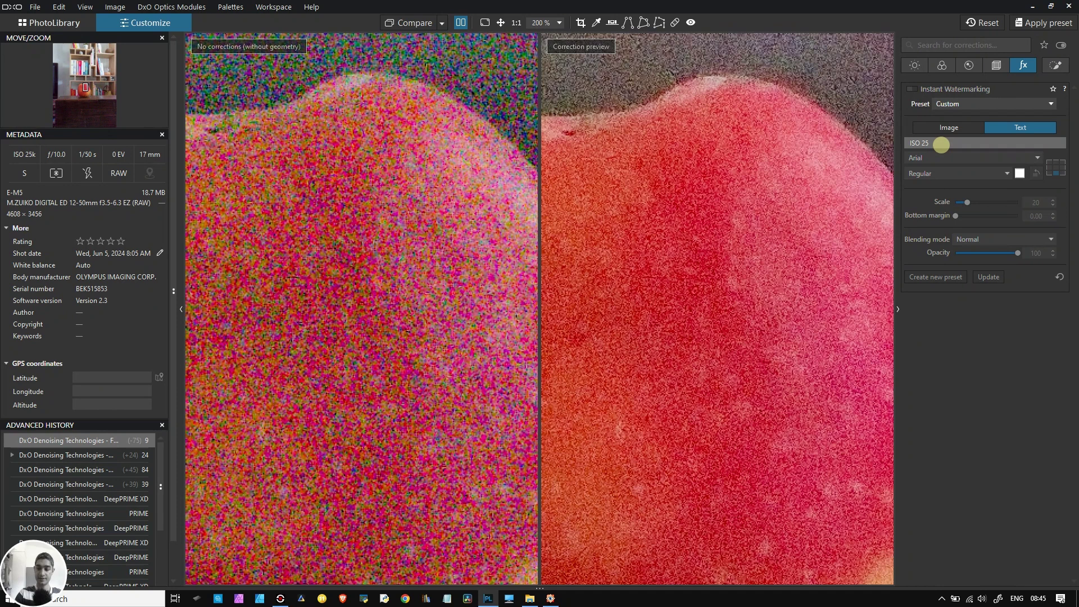
{"action": "type", "text": " 25600 DX"}
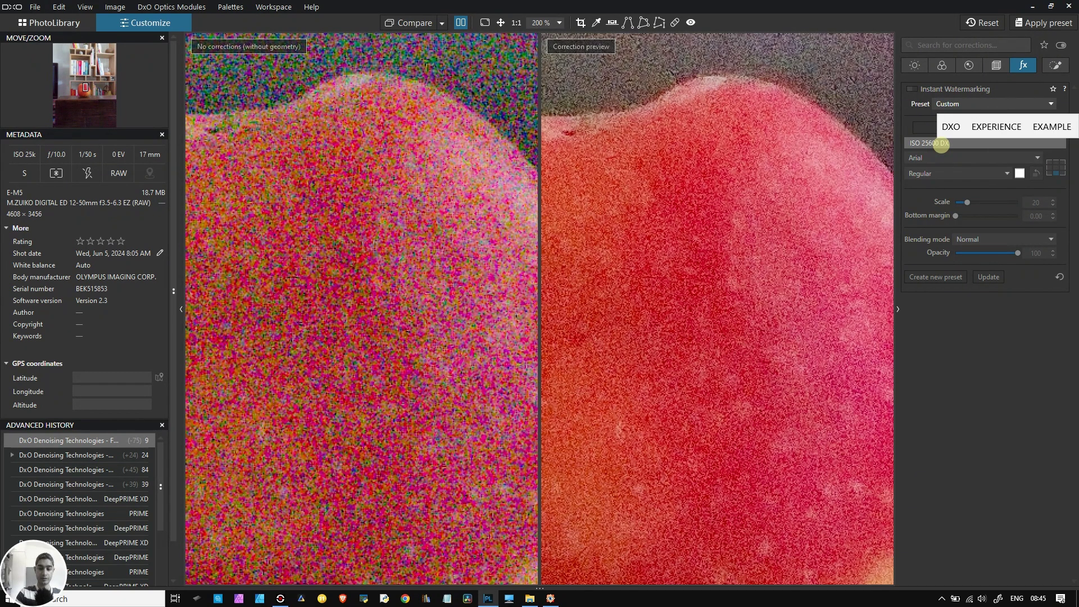
{"action": "type", "text": "O "}
{"action": "type", "text": "D"}
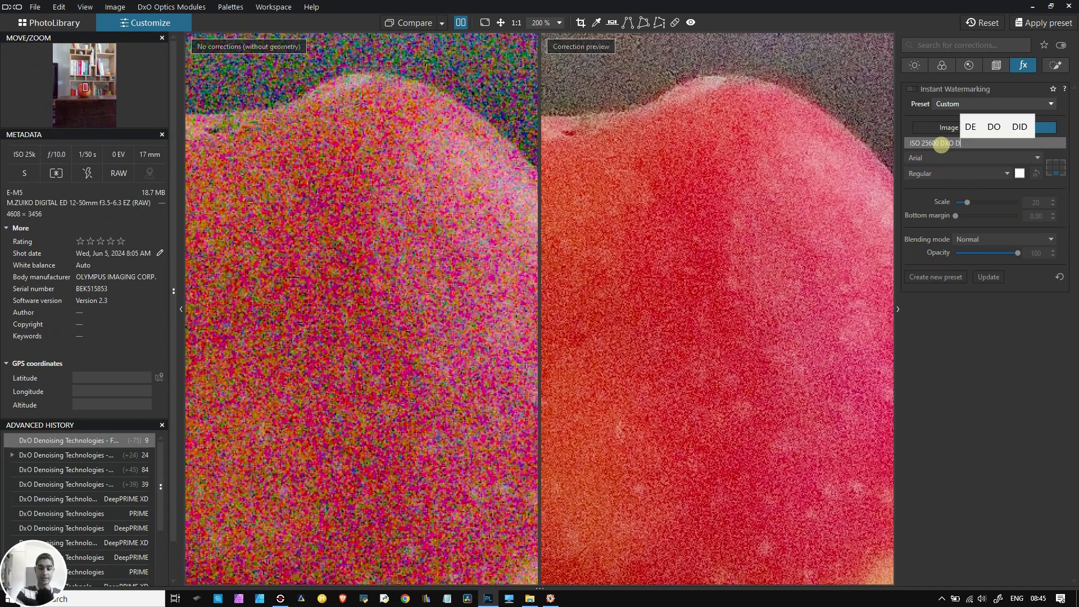
{"action": "type", "text": "PXD"}
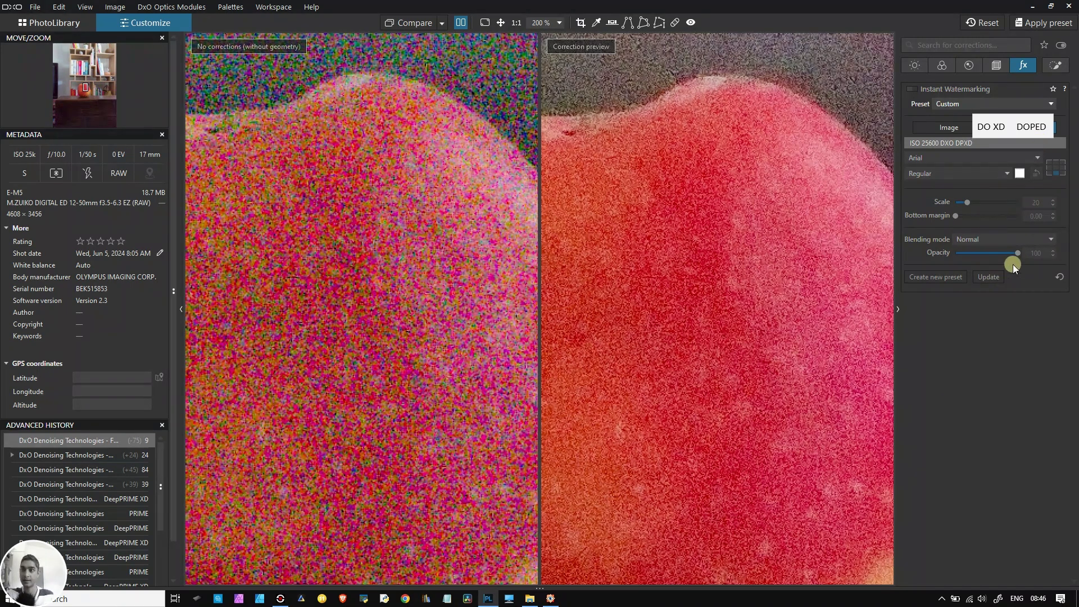
Step: Reposition the text watermark to the centre of the image
{"action": "left_click", "coordinate": [1055, 168]}
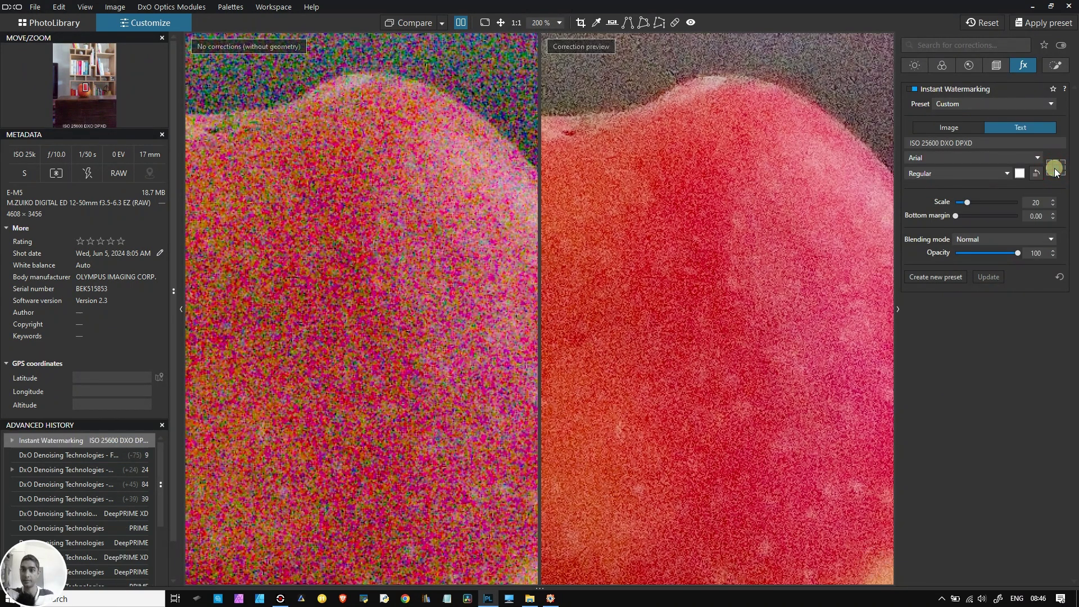
{"action": "left_click", "coordinate": [1048, 167]}
{"action": "left_click", "coordinate": [1055, 168]}
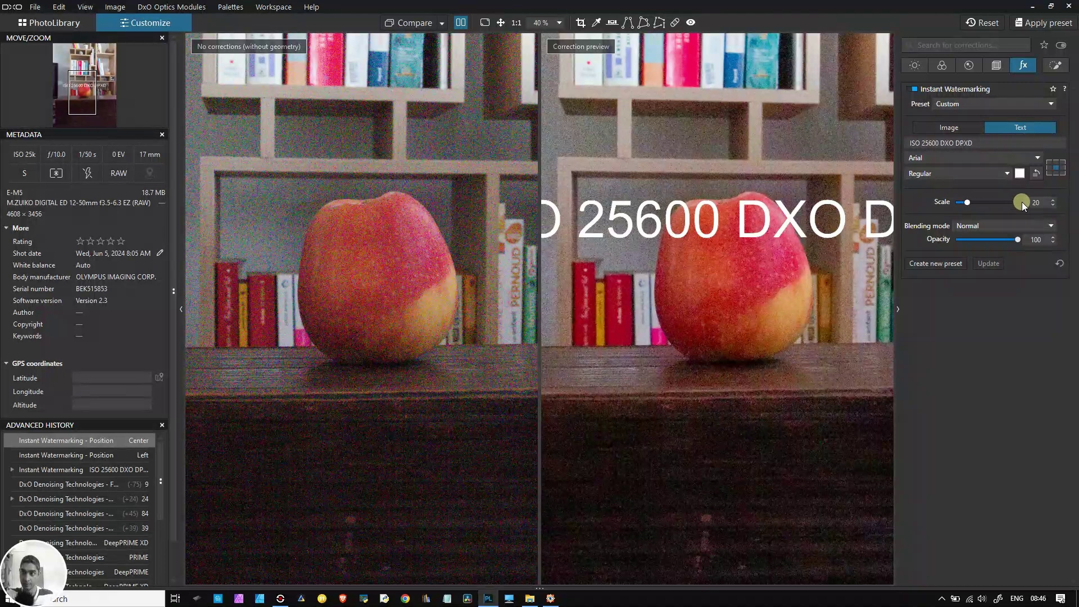
Step: Try watermark scales of 6 and 16 and finish with the text watermark's scale at 12
{"action": "left_click", "coordinate": [958, 201]}
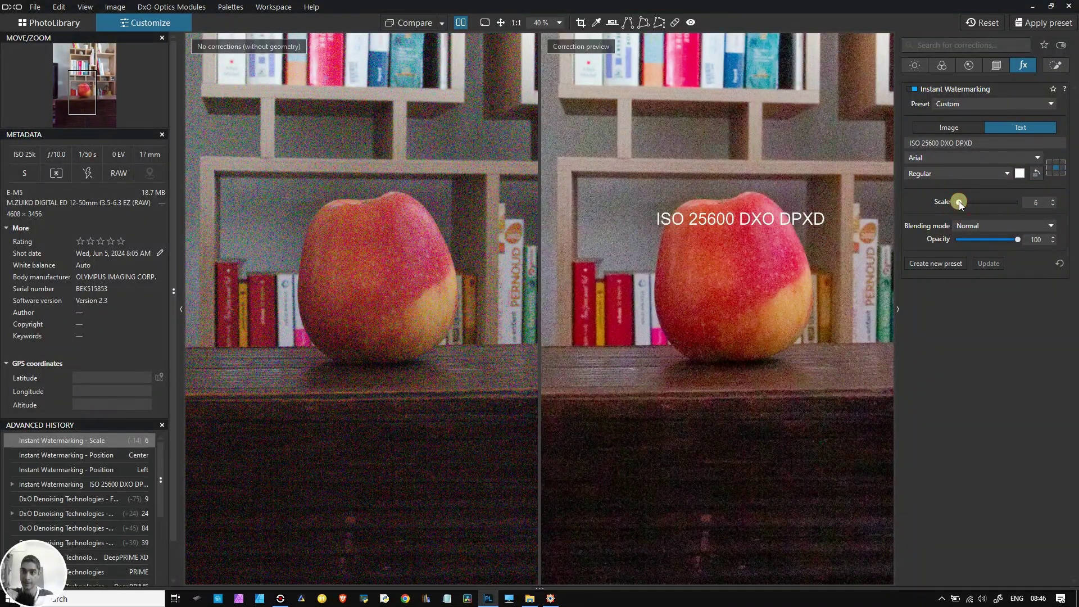
{"action": "left_click_drag", "start_coordinate": [960, 203], "coordinate": [965, 204]}
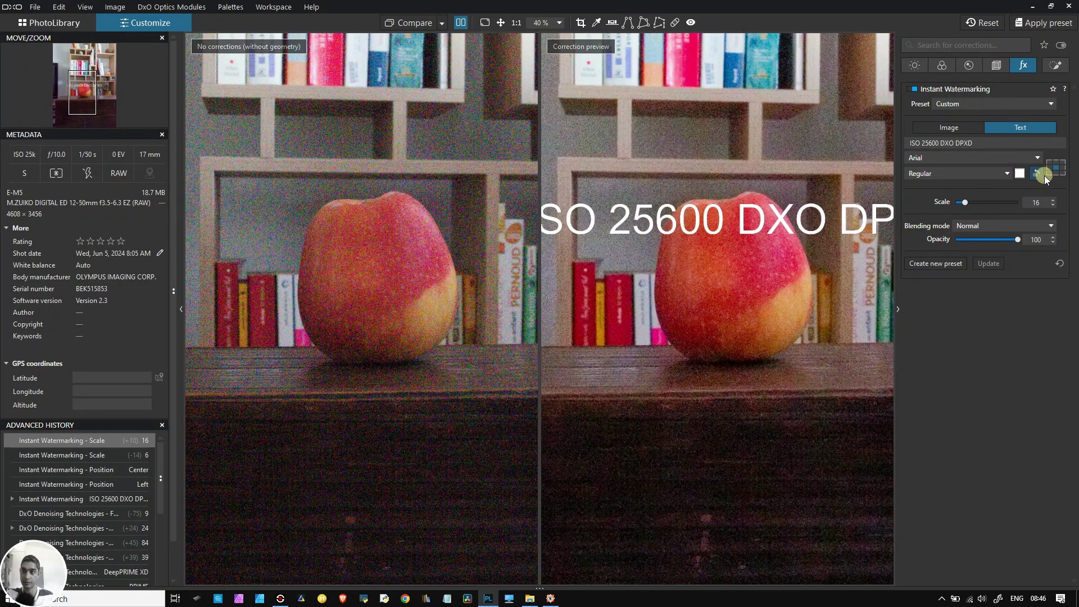
{"action": "left_click", "coordinate": [1052, 206]}
{"action": "left_click", "coordinate": [1053, 205]}
{"action": "left_click", "coordinate": [1052, 206]}
{"action": "left_click", "coordinate": [1053, 206]}
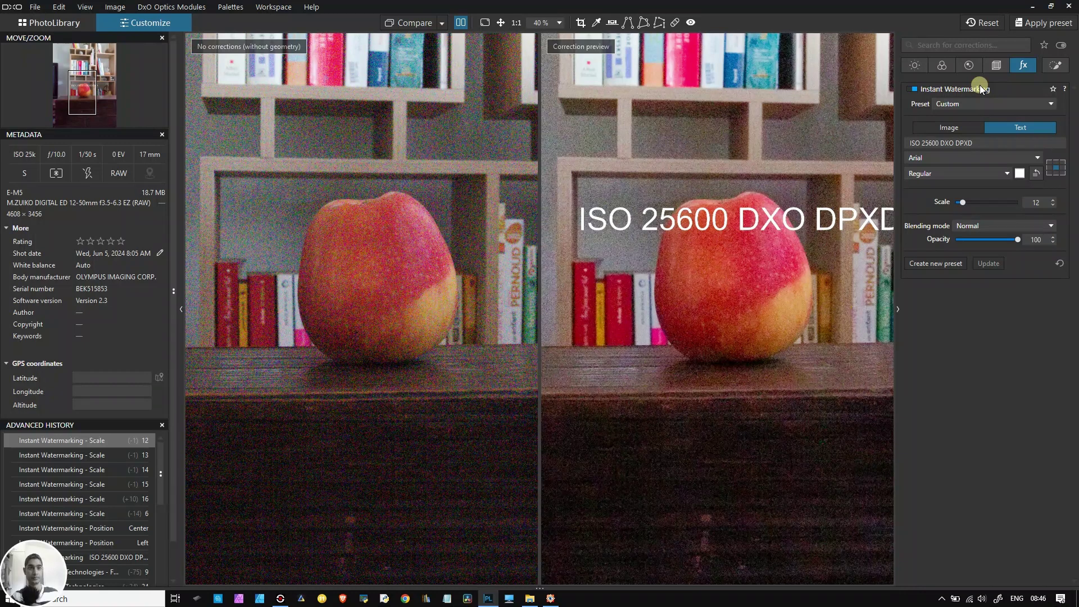
Step: Show only the corrected image and review its light, basic and detail correction settings
{"action": "left_click", "coordinate": [458, 23]}
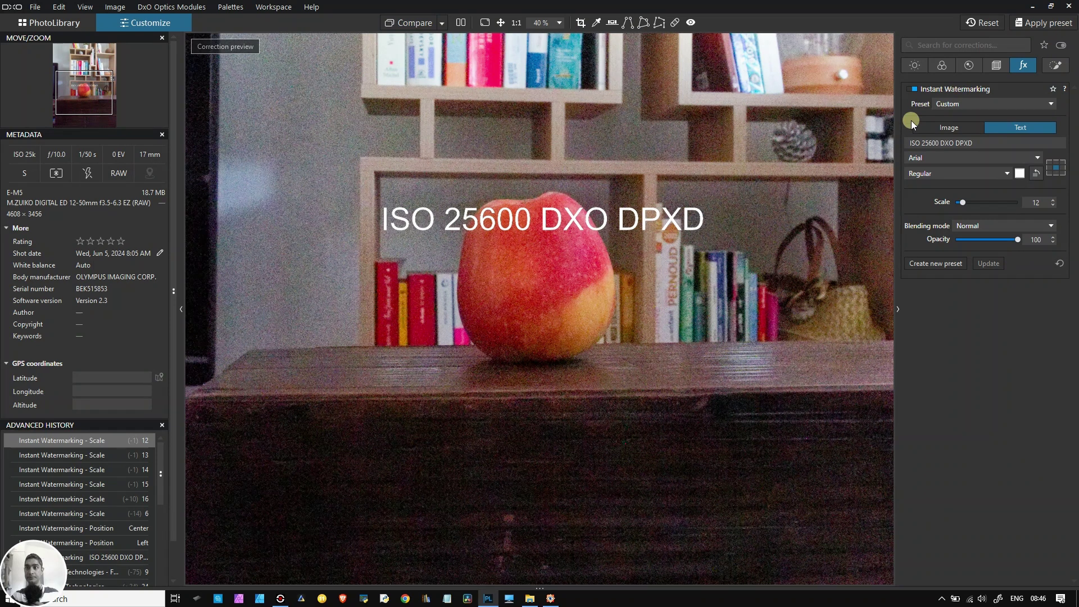
{"action": "left_click", "coordinate": [914, 68]}
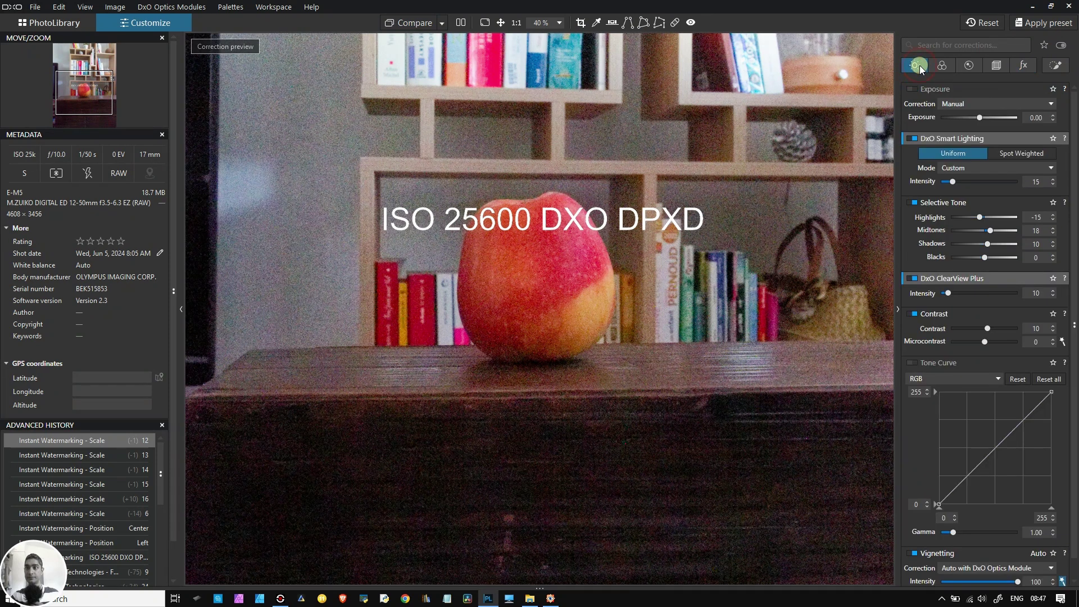
{"action": "left_click", "coordinate": [1055, 65]}
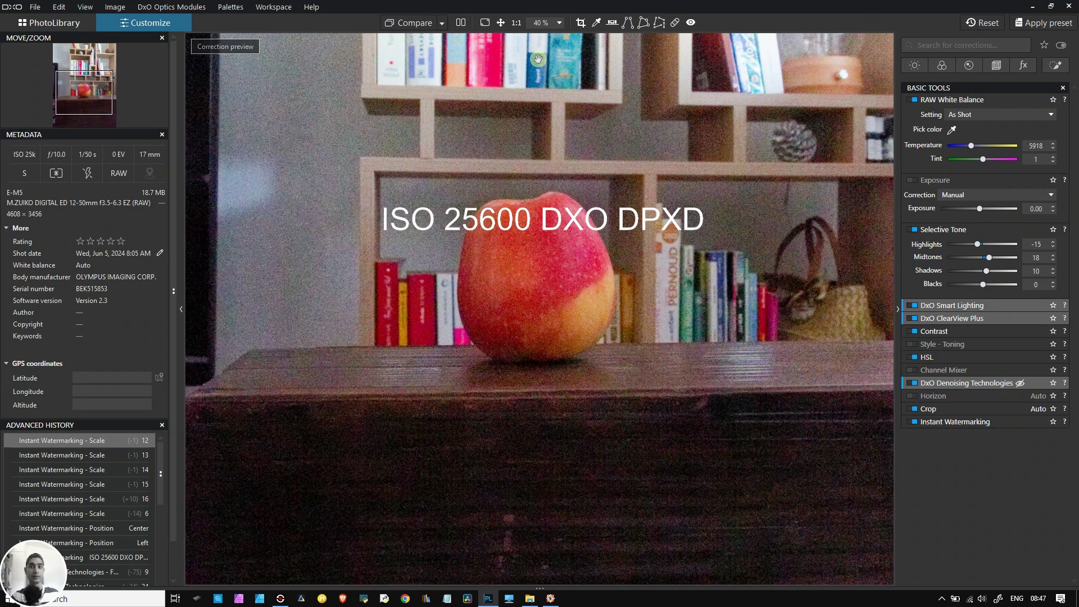
{"action": "left_click", "coordinate": [970, 65]}
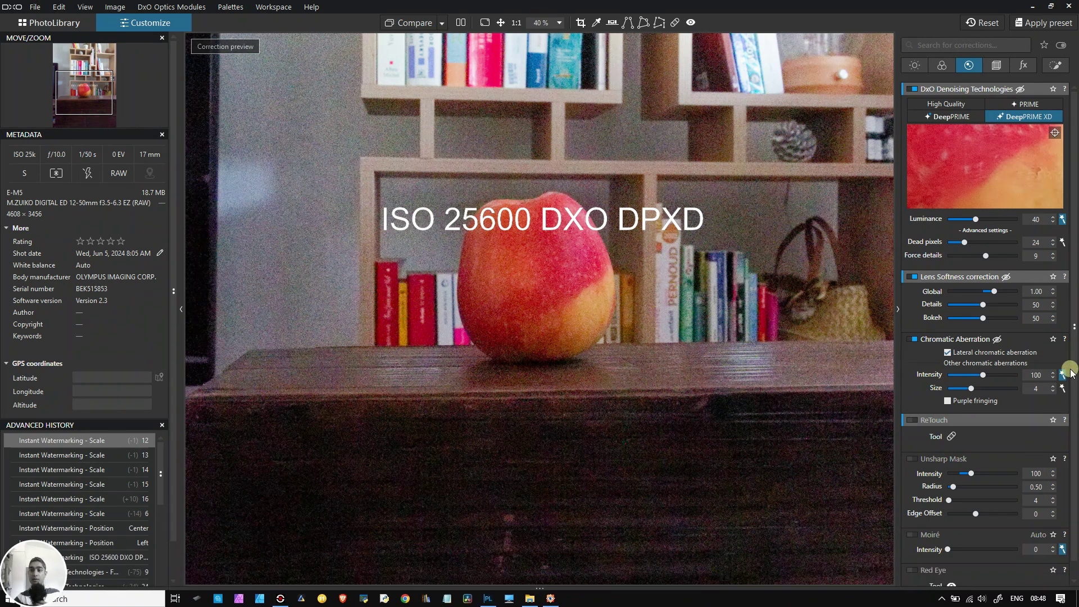
{"action": "scroll", "coordinate": [1068, 371], "scroll_direction": "down", "scroll_amount": 1}
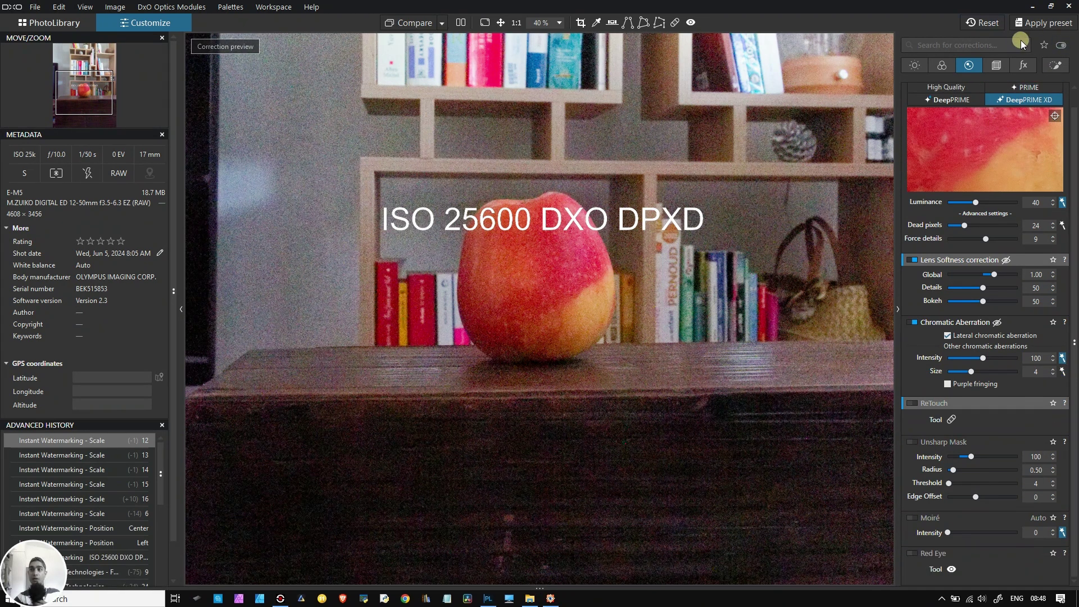
Step: Set up an export to disk as JPEG for tablet or HDTV with the Desktop's "test image" folder as destination
{"action": "left_click", "coordinate": [36, 12]}
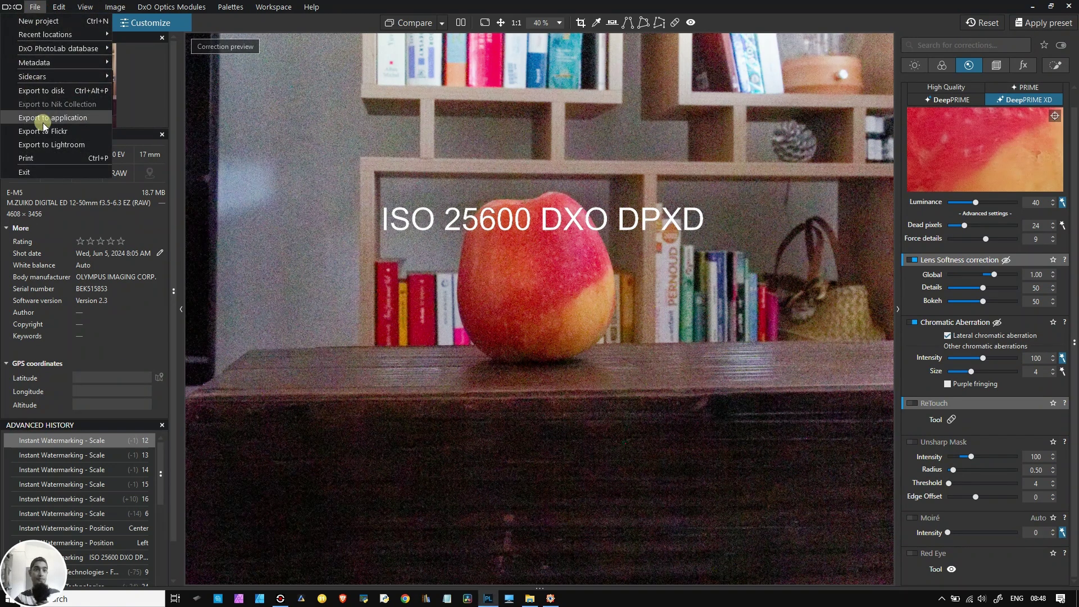
{"action": "left_click", "coordinate": [55, 92]}
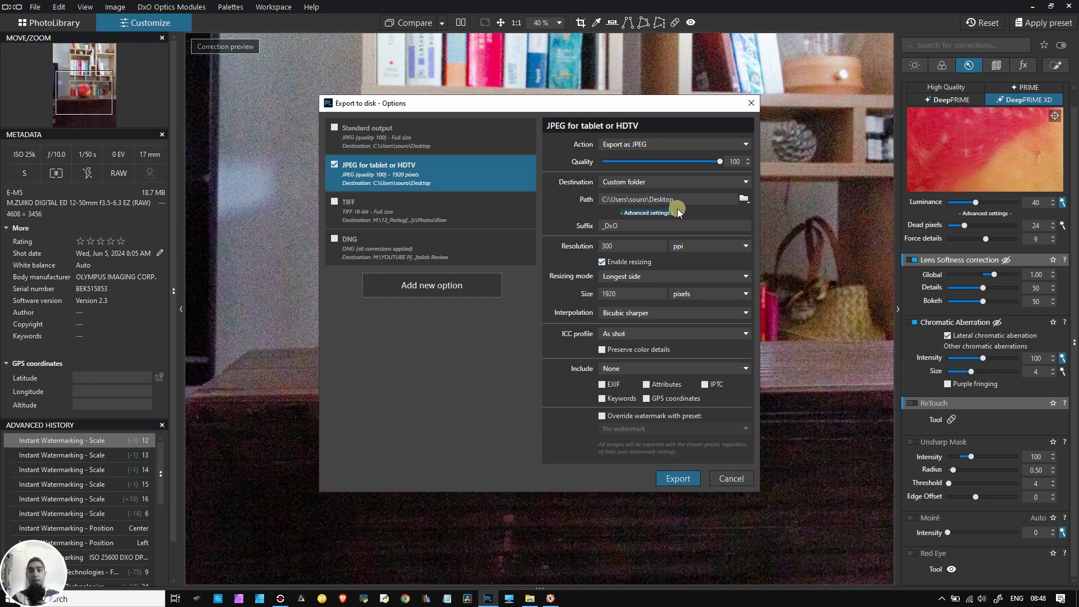
{"action": "left_click", "coordinate": [744, 199]}
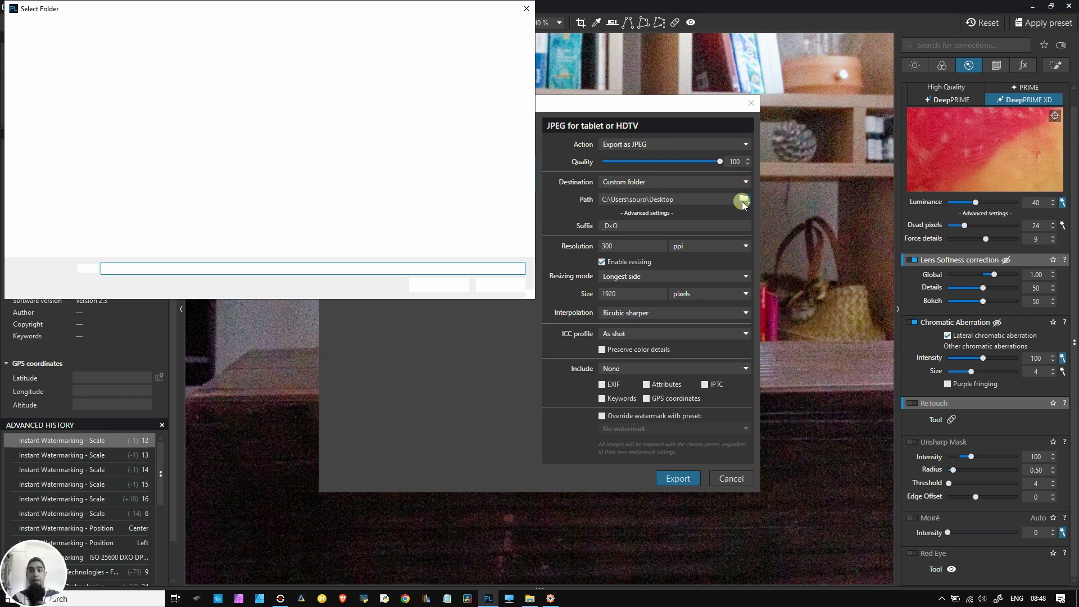
{"action": "double_click", "coordinate": [186, 96]}
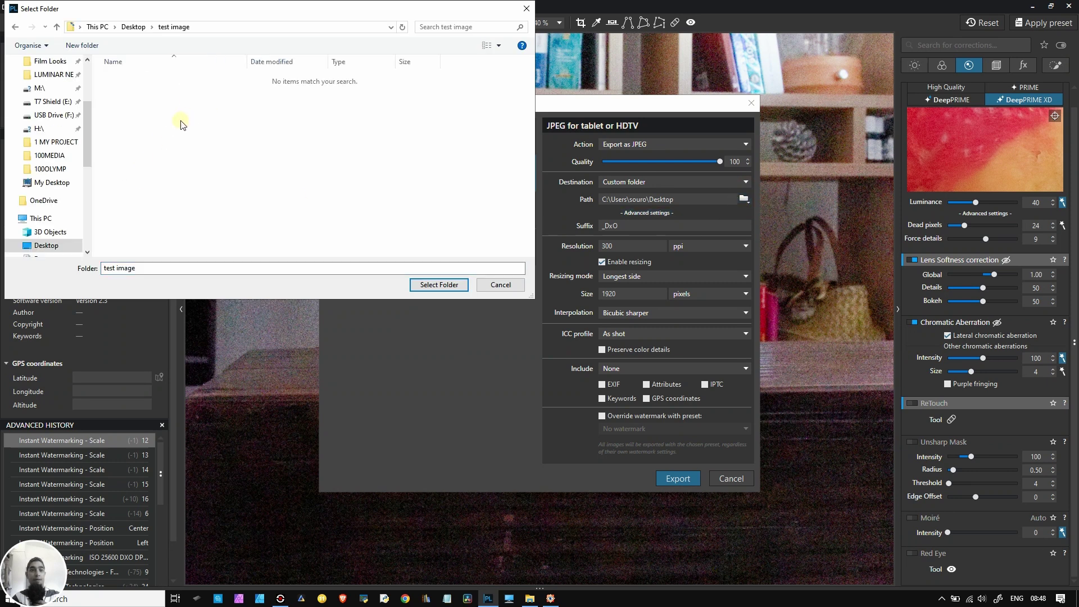
{"action": "left_click", "coordinate": [439, 285]}
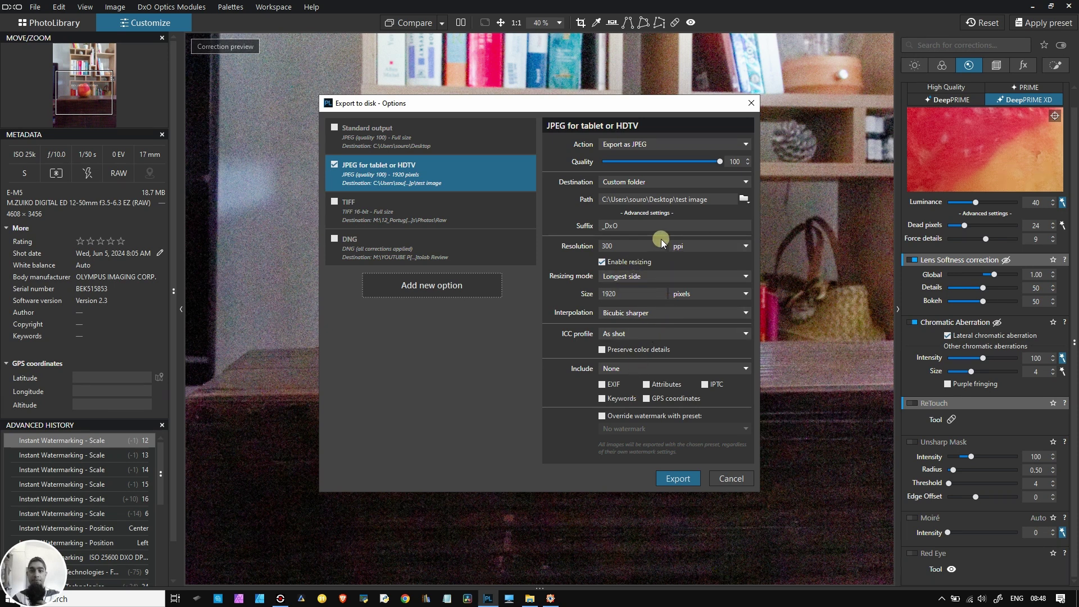
Step: Change the export file suffix to "_DPXD" and export the JPEG
{"action": "left_click", "coordinate": [633, 228]}
{"action": "key", "text": "BackSpace"}
{"action": "key", "text": "BackSpace"}
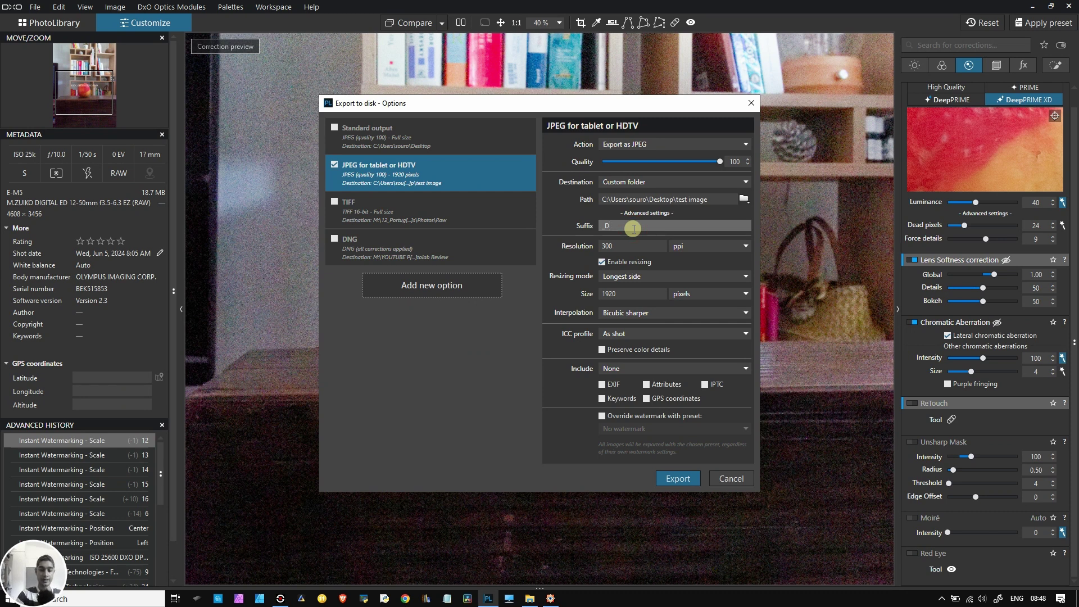
{"action": "type", "text": "P"}
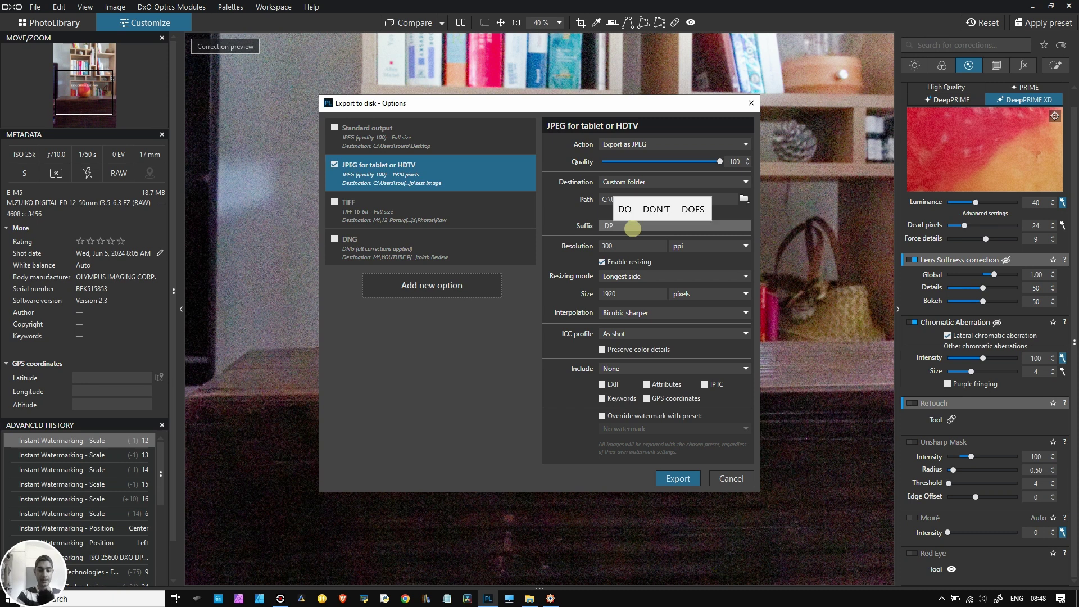
{"action": "type", "text": "X"}
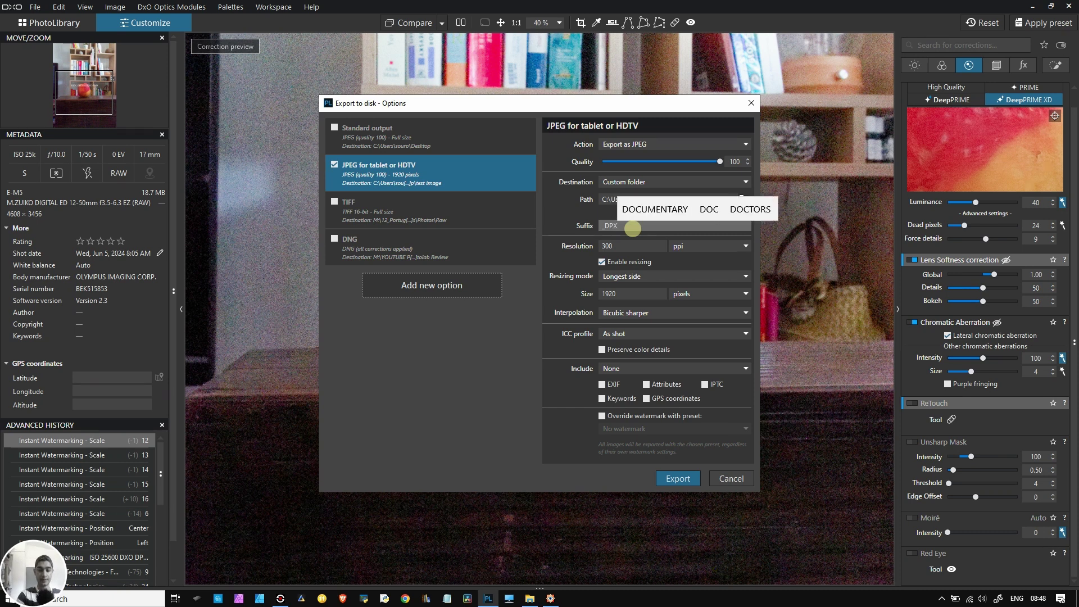
{"action": "type", "text": "D"}
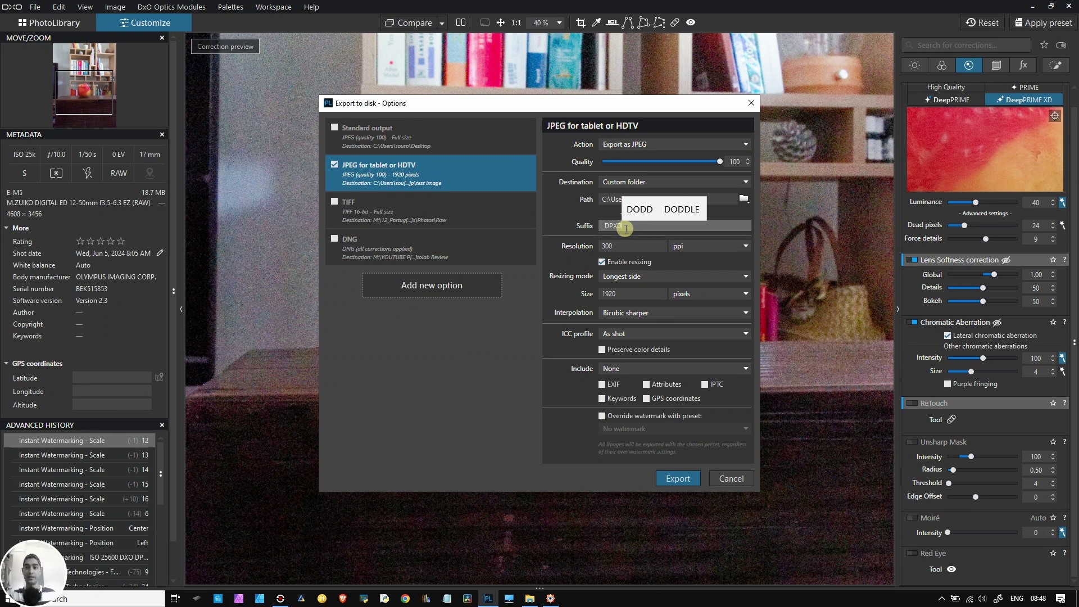
{"action": "left_click", "coordinate": [674, 479]}
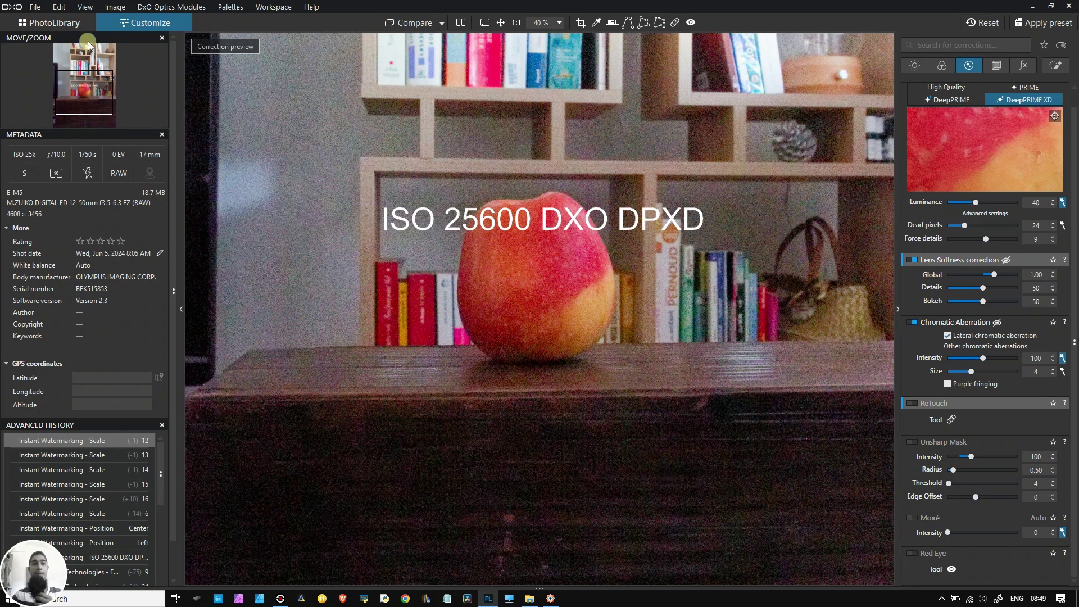
Step: Select ISO 12800.ORF in the photo library and open it for customizing
{"action": "left_click", "coordinate": [68, 24]}
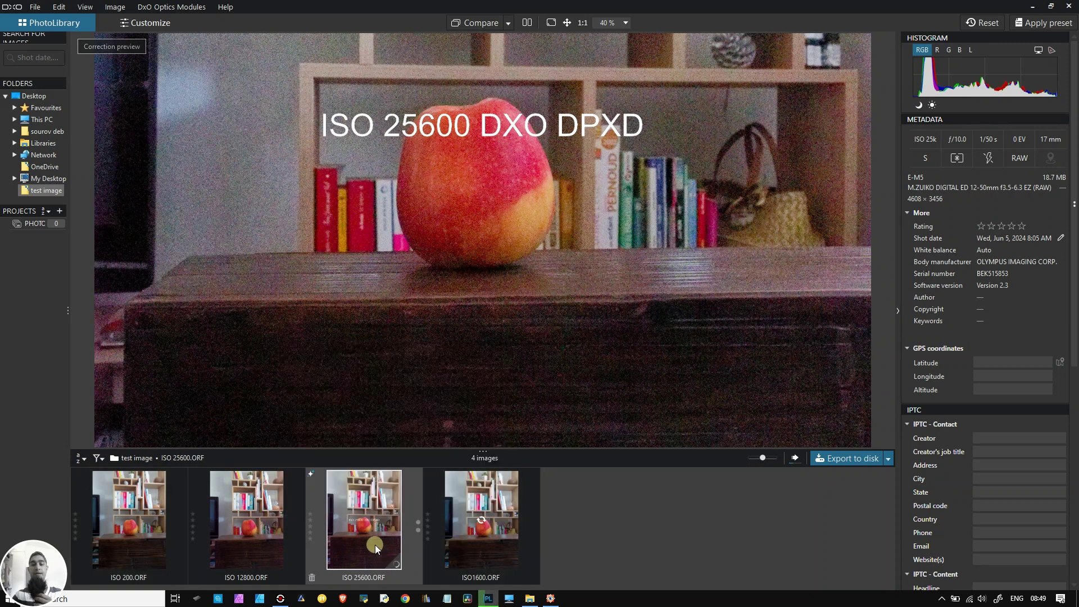
{"action": "left_click", "coordinate": [237, 520]}
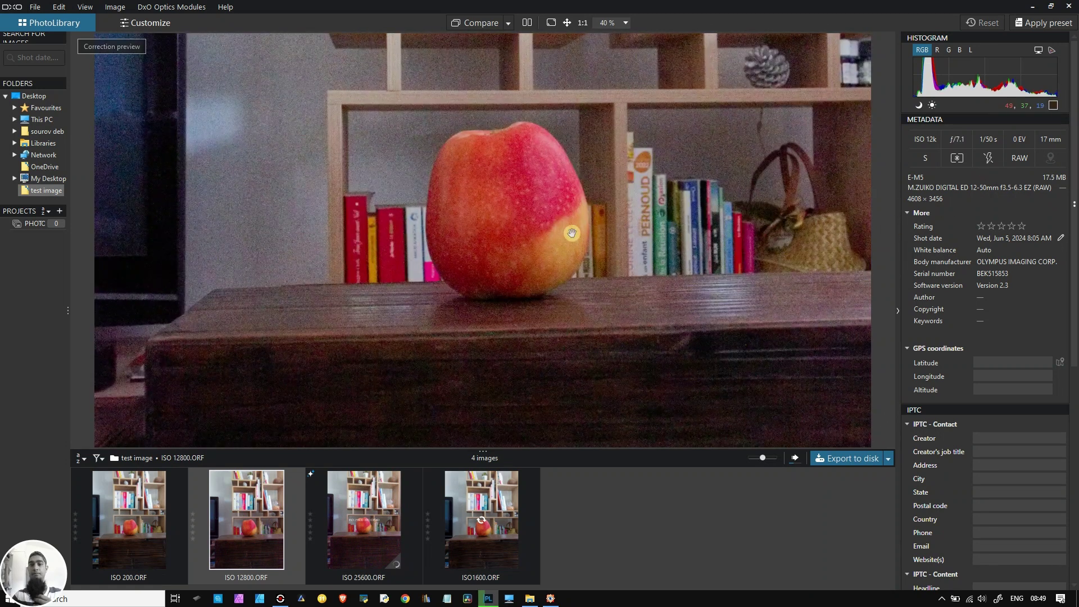
{"action": "scroll", "coordinate": [519, 230], "scroll_direction": "up", "scroll_amount": 2}
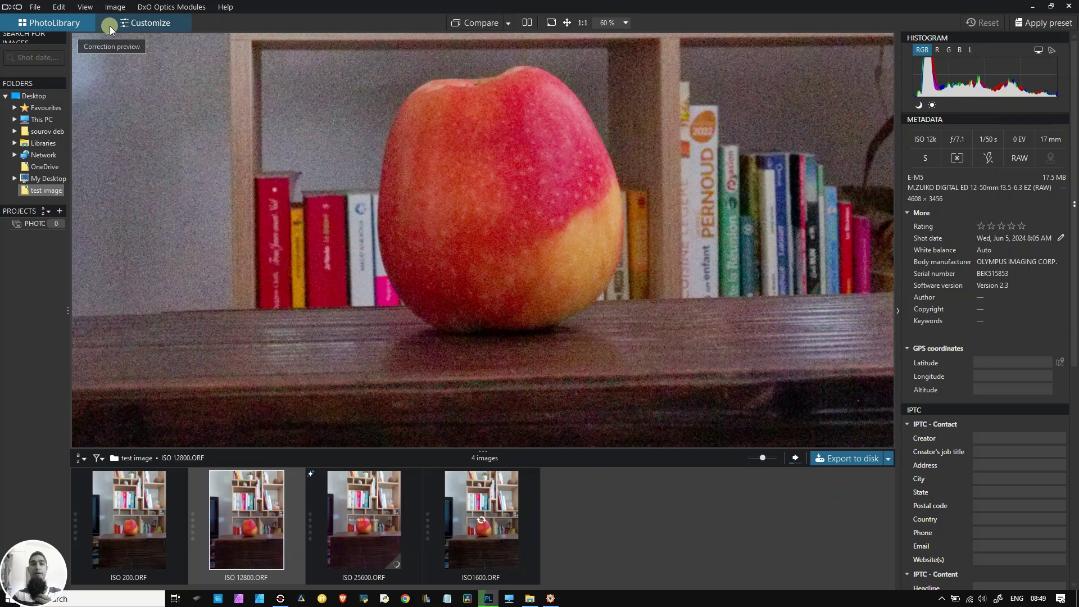
{"action": "left_click", "coordinate": [110, 27]}
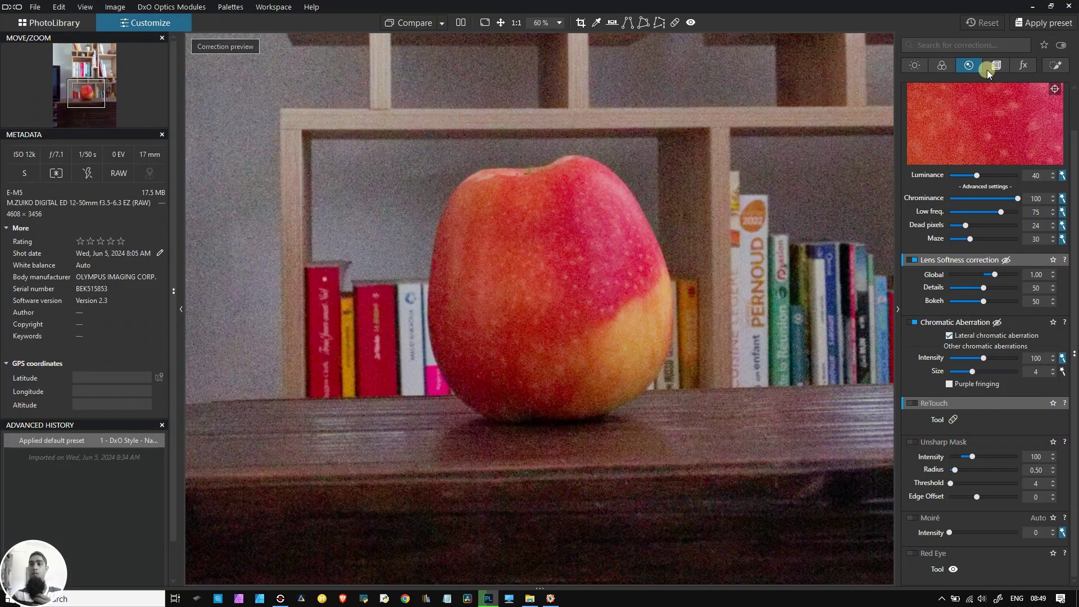
Step: Try PRIME and DeepPRIME denoising on the ISO 12800 apple image
{"action": "mouse_move", "coordinate": [1006, 278]}
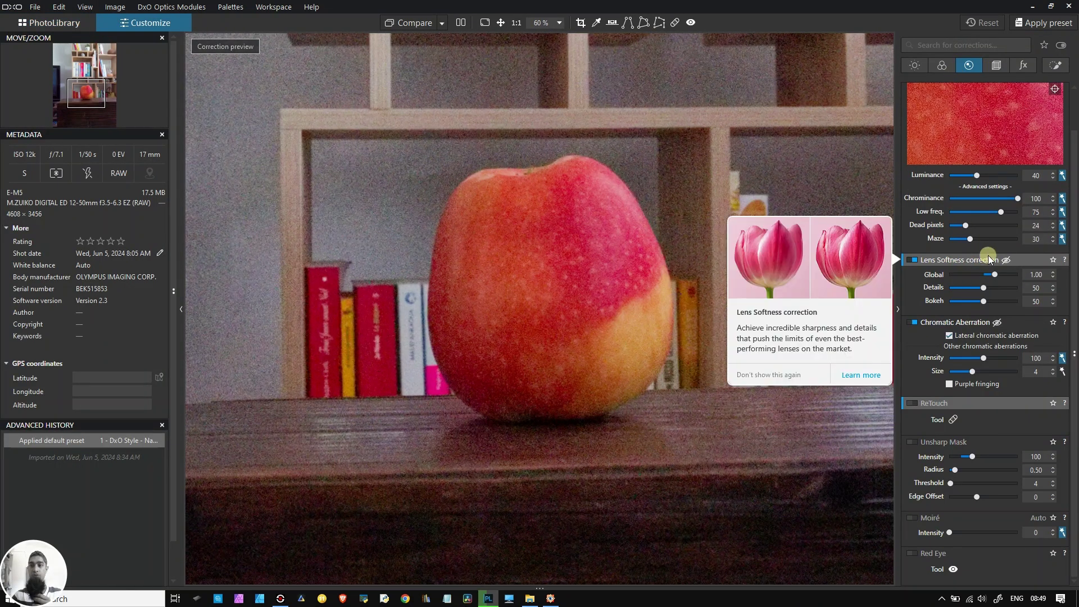
{"action": "left_click", "coordinate": [990, 63]}
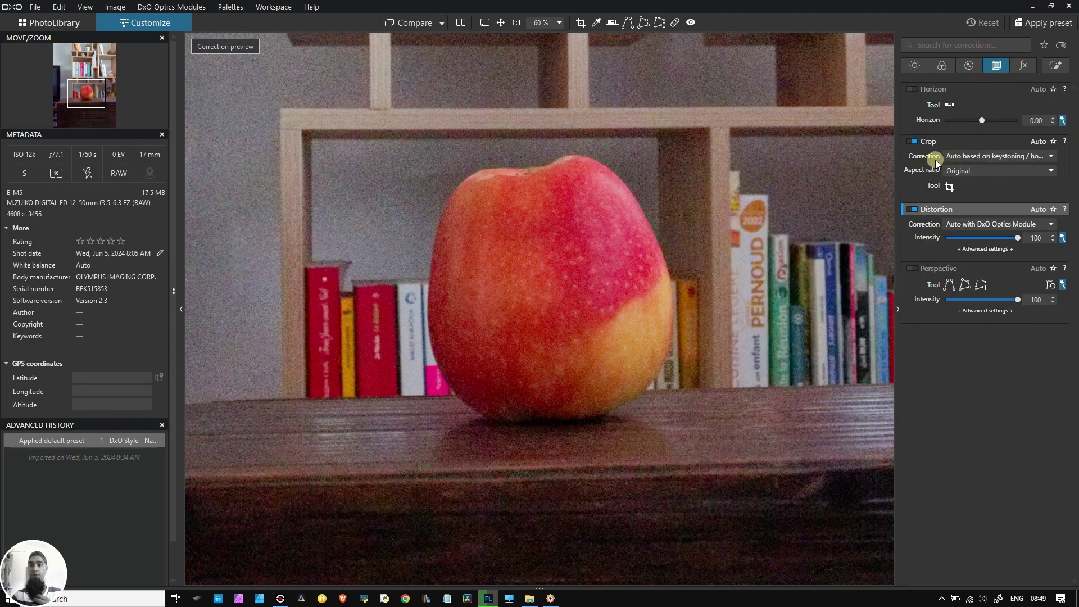
{"action": "left_click", "coordinate": [965, 66]}
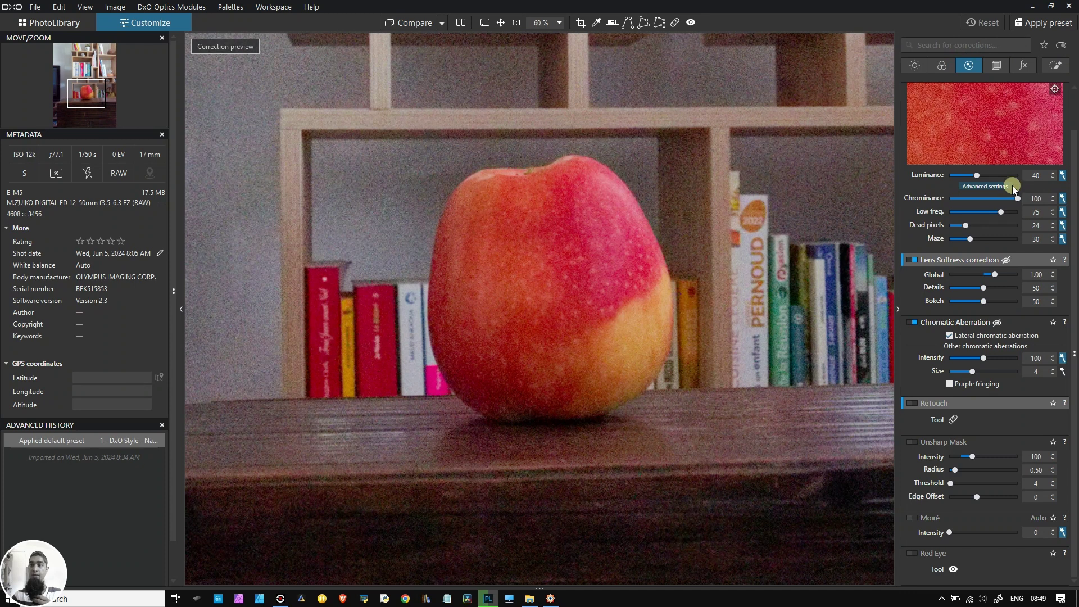
{"action": "scroll", "coordinate": [1024, 213], "scroll_direction": "up", "scroll_amount": 1}
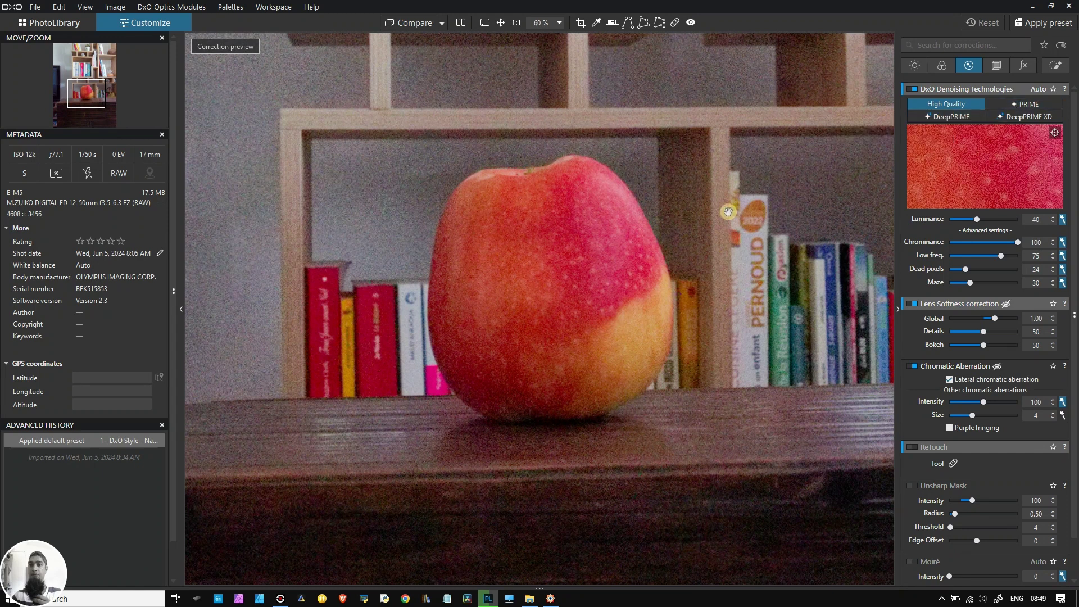
{"action": "scroll", "coordinate": [710, 217], "scroll_direction": "up", "scroll_amount": 1}
{"action": "scroll", "coordinate": [709, 217], "scroll_direction": "up", "scroll_amount": 3}
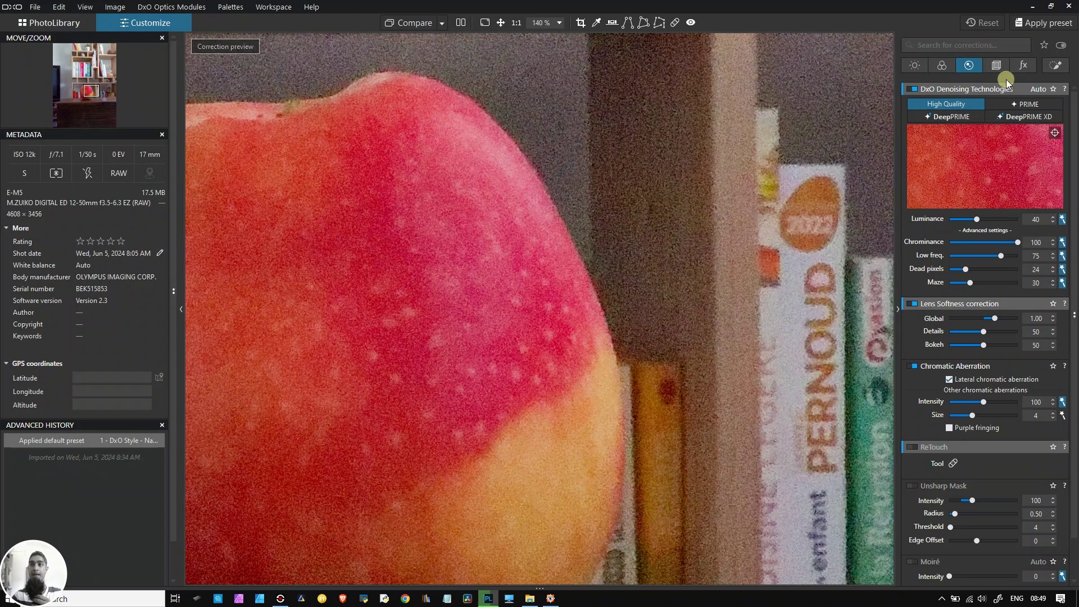
{"action": "left_click", "coordinate": [1016, 104]}
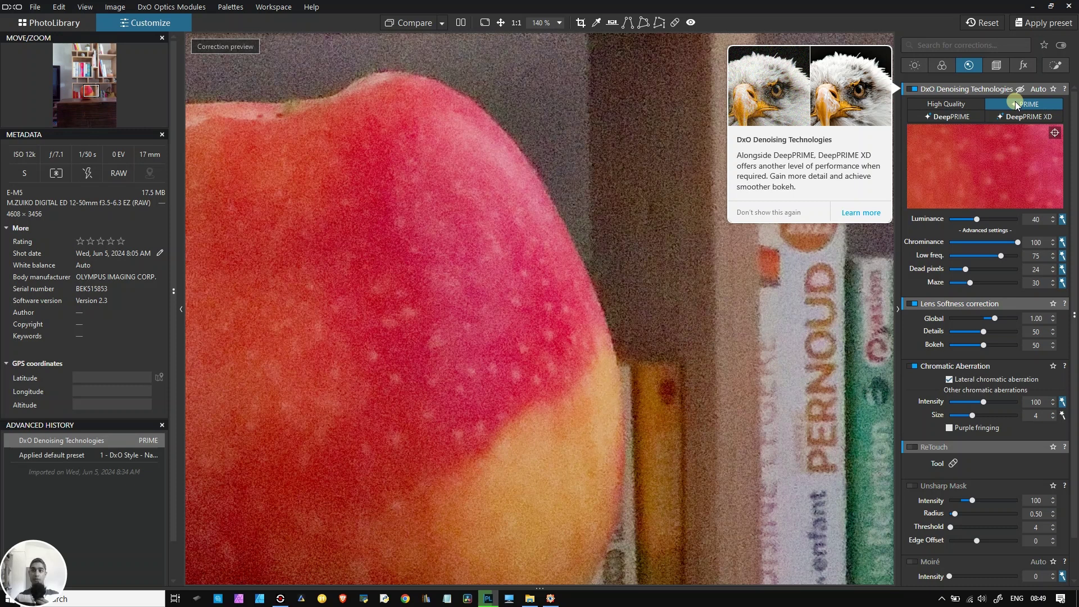
{"action": "left_click", "coordinate": [979, 115]}
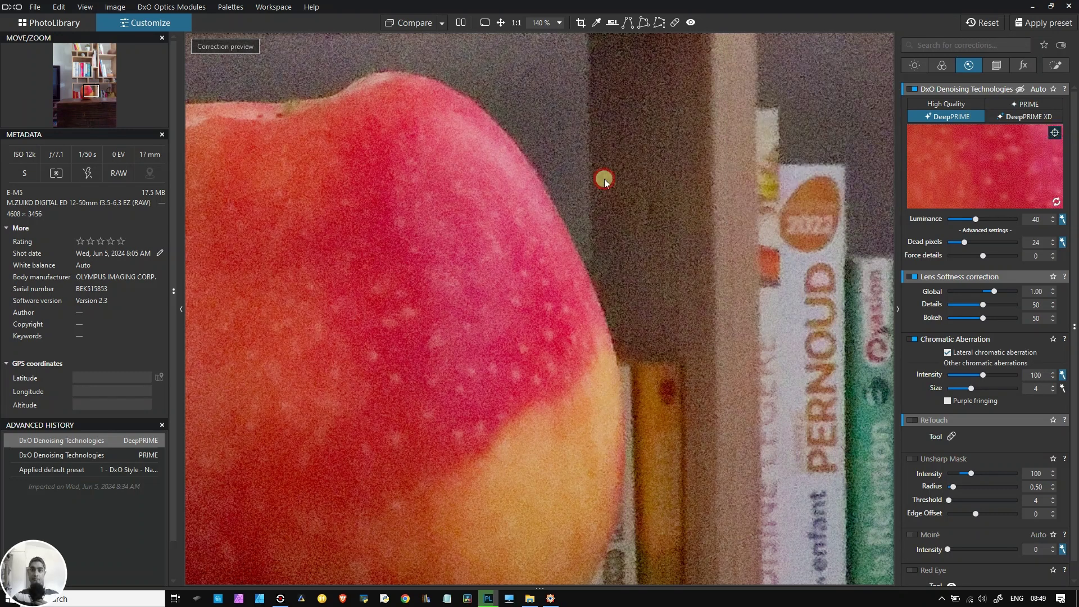
Step: Move the denoising preview area to the apple's right edge and switch the denoising method to DeepPRIME XD
{"action": "left_click", "coordinate": [1055, 132]}
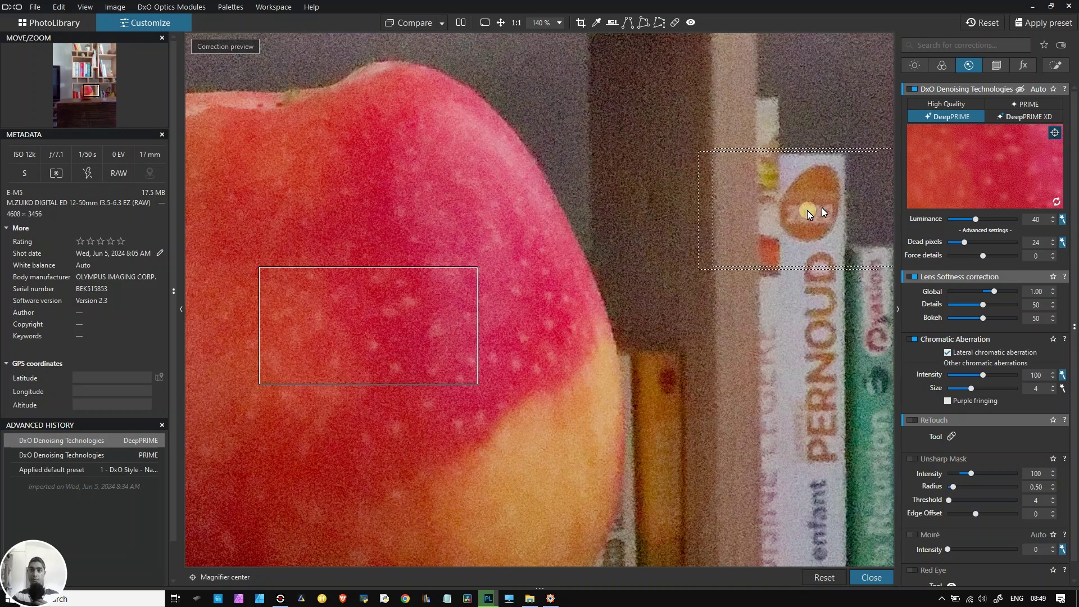
{"action": "left_click", "coordinate": [505, 289]}
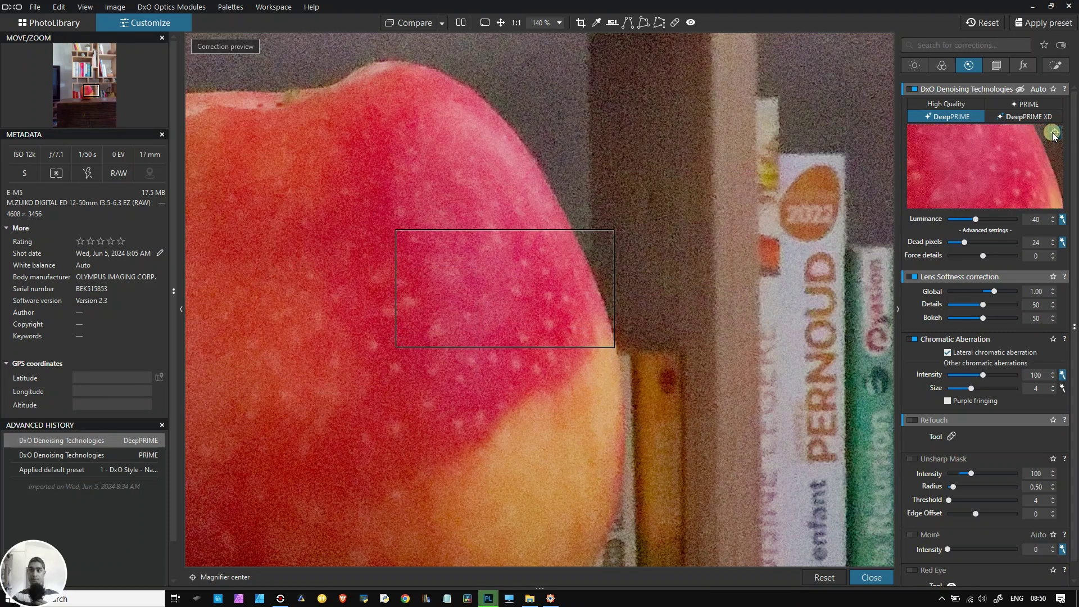
{"action": "left_click", "coordinate": [1055, 133]}
{"action": "left_click", "coordinate": [1002, 120]}
{"action": "left_click", "coordinate": [1012, 117]}
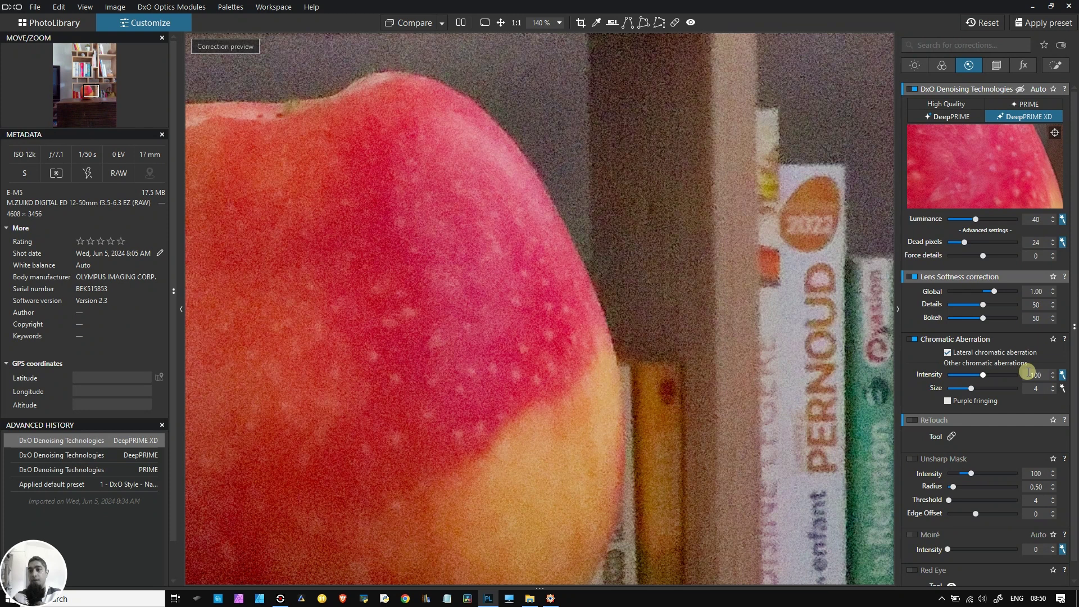
{"action": "scroll", "coordinate": [1028, 372], "scroll_direction": "down", "scroll_amount": 1}
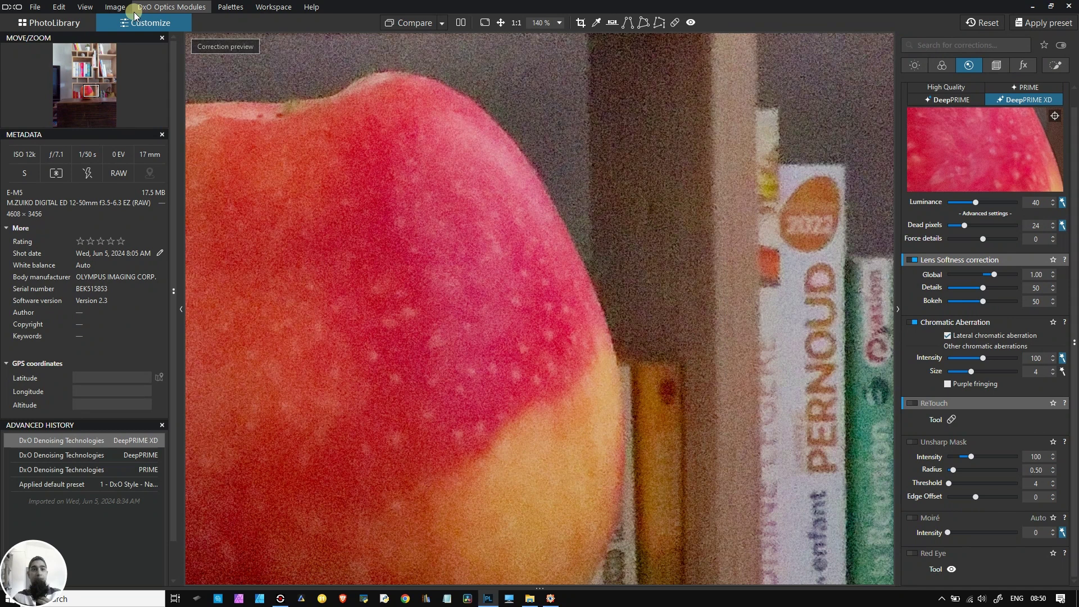
Step: Export the ISO 12800 image to disk with the "JPEG for tablet or HDTV" option and the suffix "_DPXD"
{"action": "left_click", "coordinate": [42, 9]}
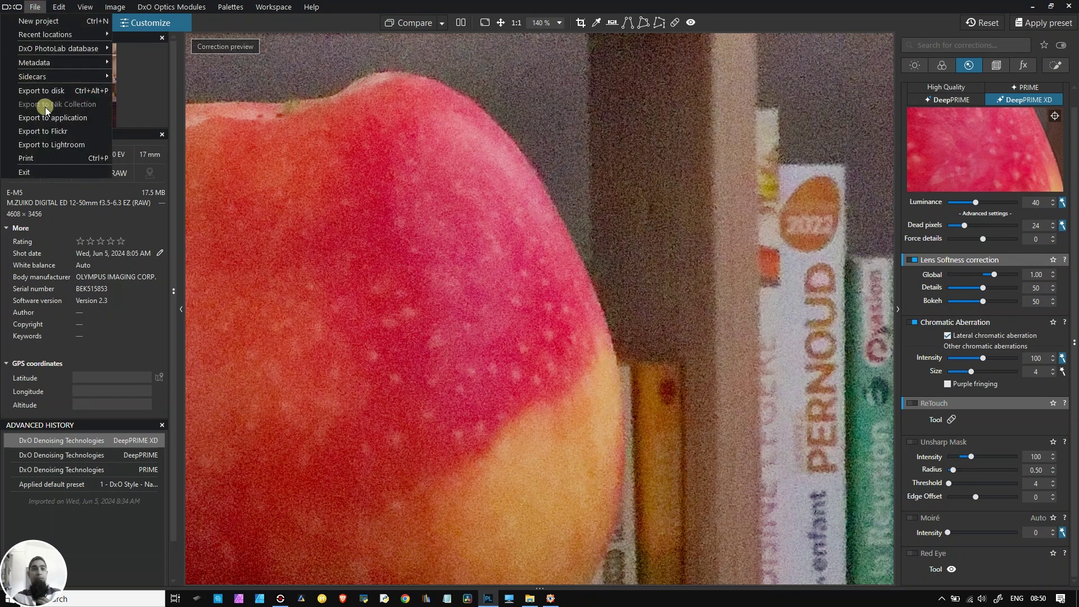
{"action": "left_click", "coordinate": [76, 91]}
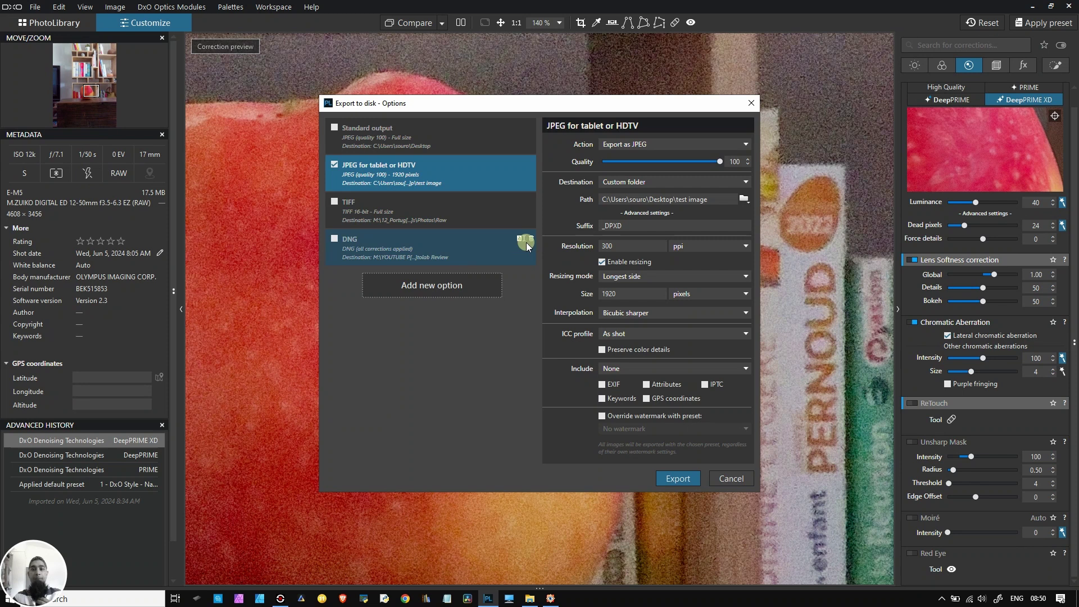
{"action": "left_click", "coordinate": [627, 226]}
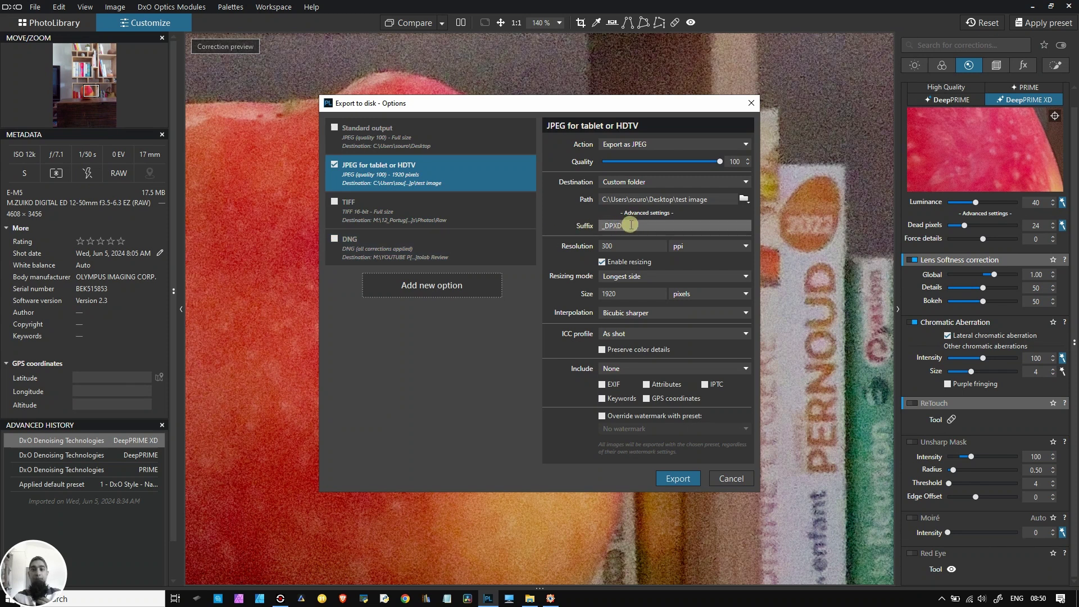
{"action": "left_click", "coordinate": [680, 478]}
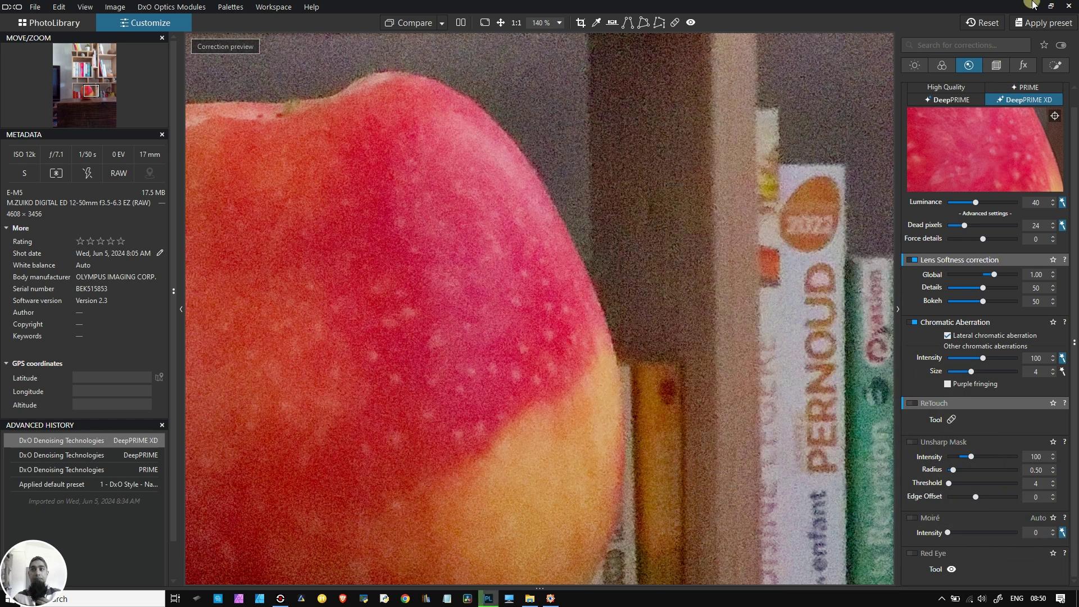
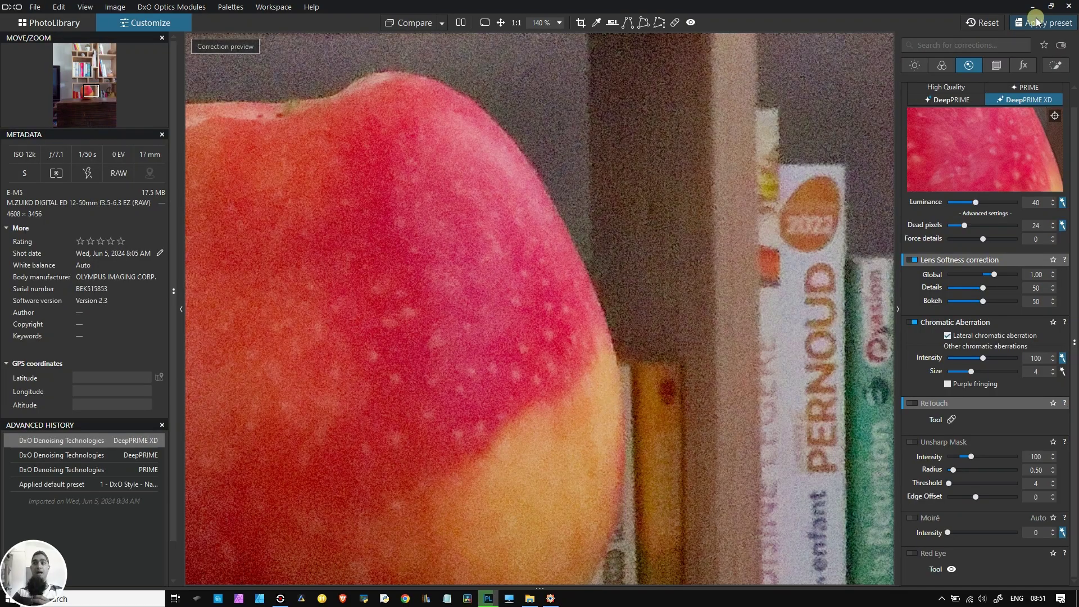
Step: Switch to the test image folder in File Explorer and check the ISO 200 and ISO 12800 DOP sidecar files
{"action": "left_click", "coordinate": [1036, 10]}
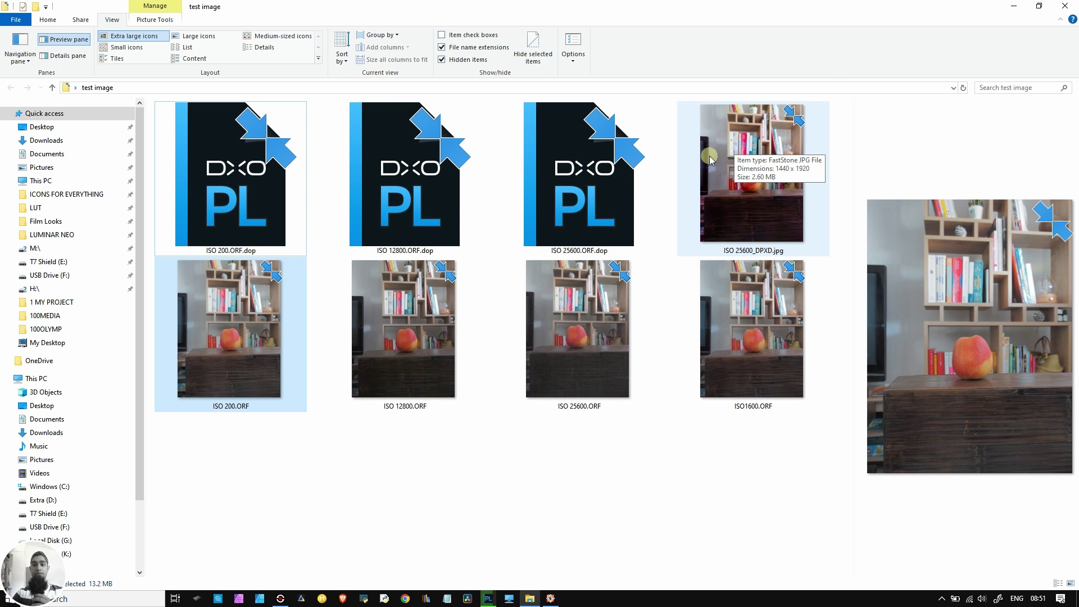
{"action": "left_click", "coordinate": [191, 164]}
{"action": "left_click", "coordinate": [392, 189]}
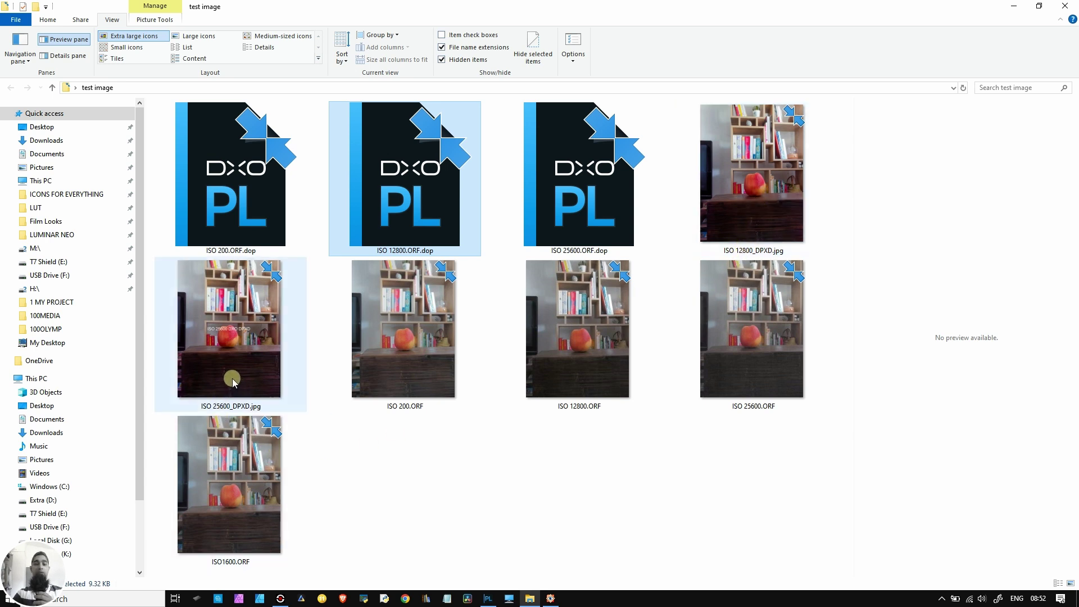
Step: Select ISO 25600_DPXD.jpg, ISO 12800_DPXD.jpg, ISO 12800.ORF and ISO 25600.ORF together in the test image folder
{"action": "mouse_move", "coordinate": [233, 382]}
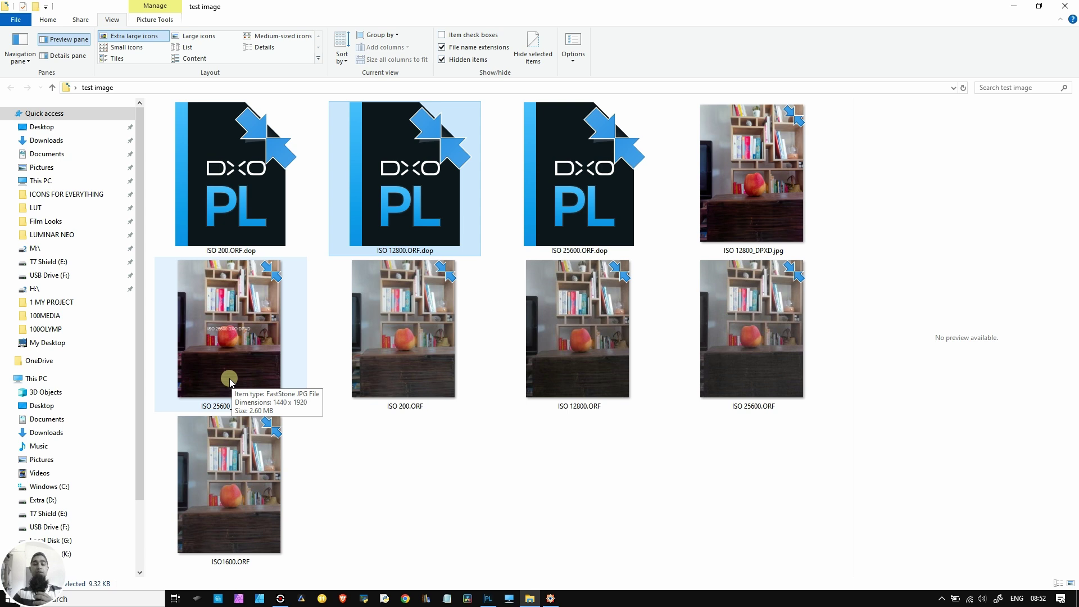
{"action": "left_click", "coordinate": [231, 382]}
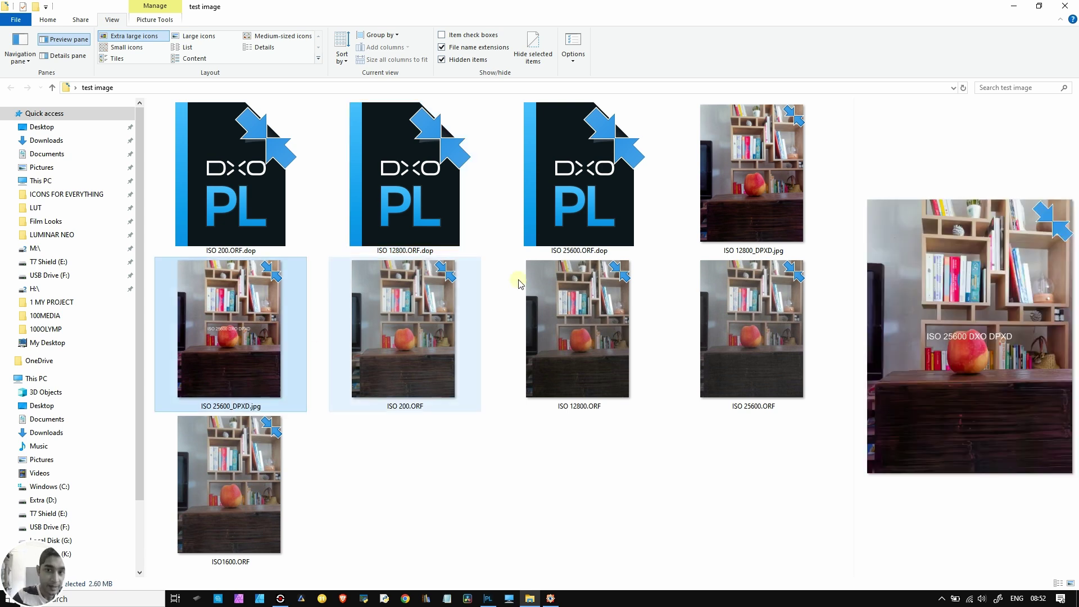
{"action": "left_click", "coordinate": [717, 193], "text": "ctrl"}
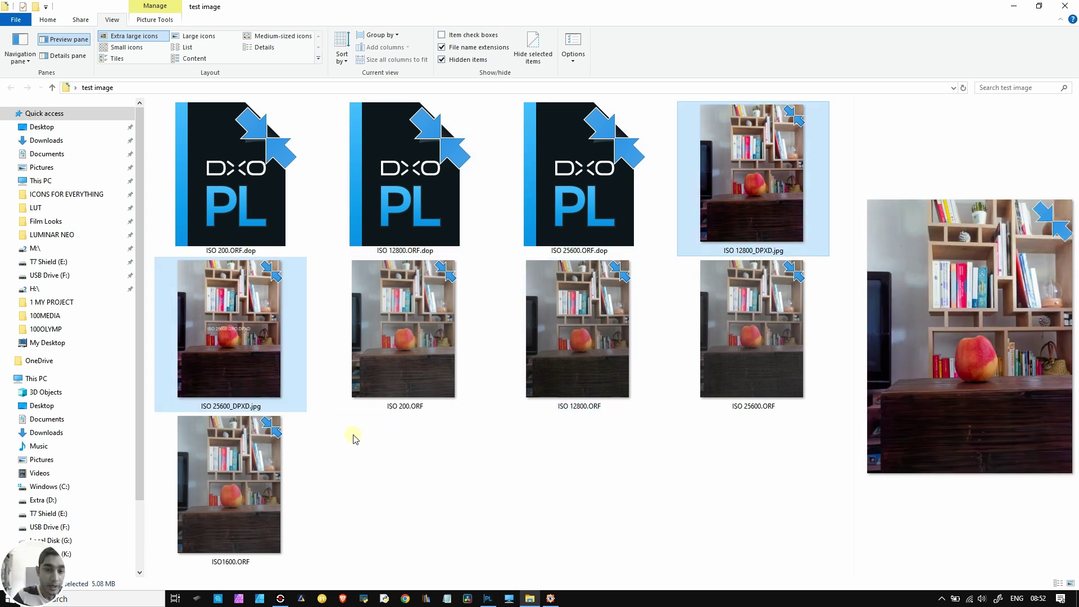
{"action": "left_click", "coordinate": [582, 363], "text": "ctrl"}
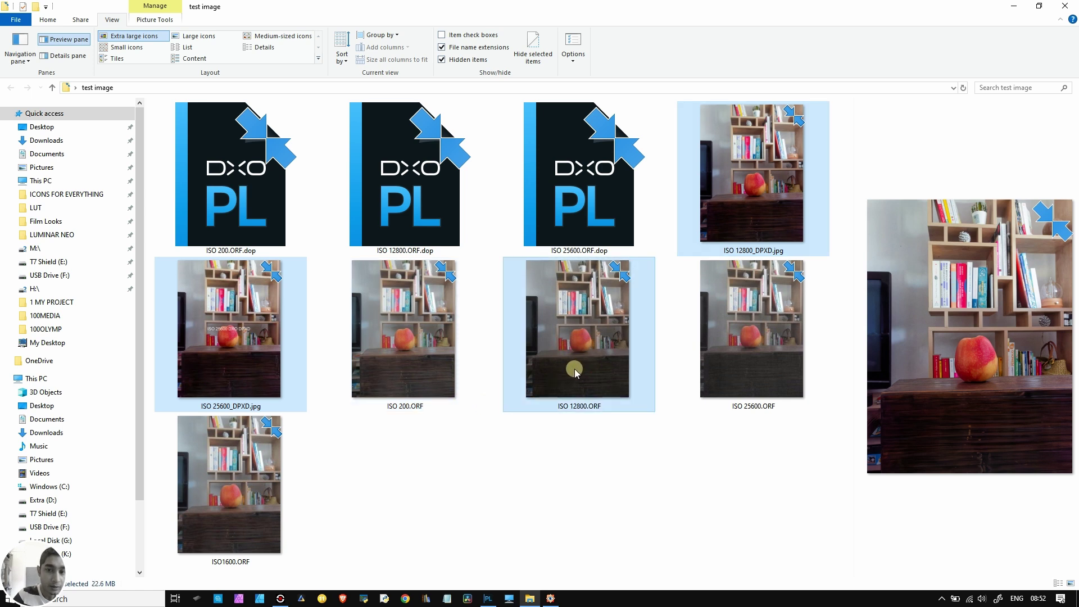
{"action": "left_click", "coordinate": [761, 331], "text": "ctrl"}
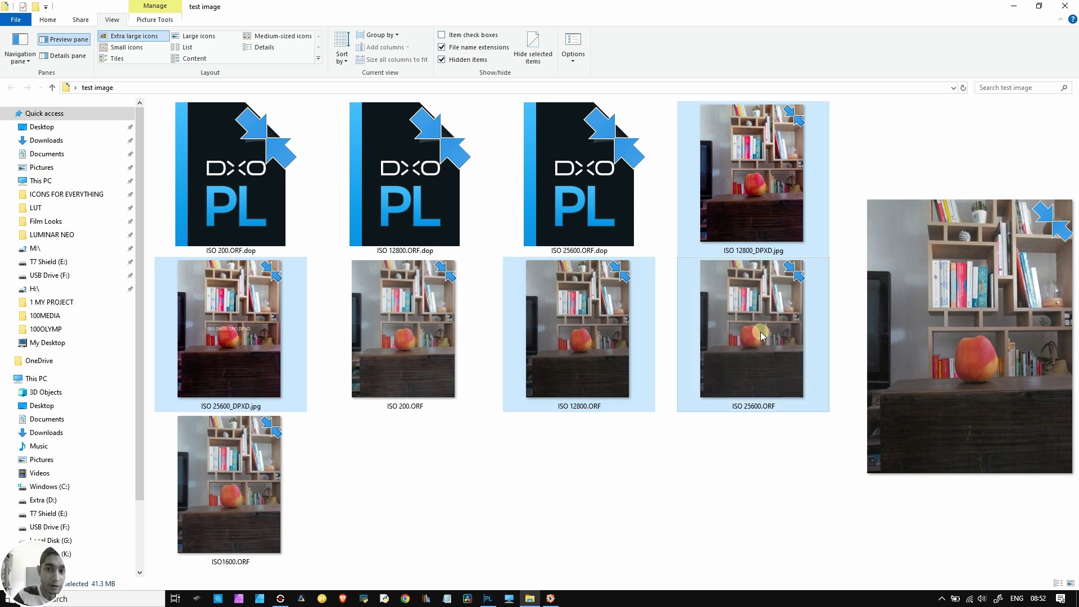
Step: Open ISO 12800_DPXD.jpg in FastStone Image Viewer and compare it side by side with ISO 25600_DPXD.jpg, ISO 12800.ORF and ISO 25600.ORF
{"action": "double_click", "coordinate": [719, 207]}
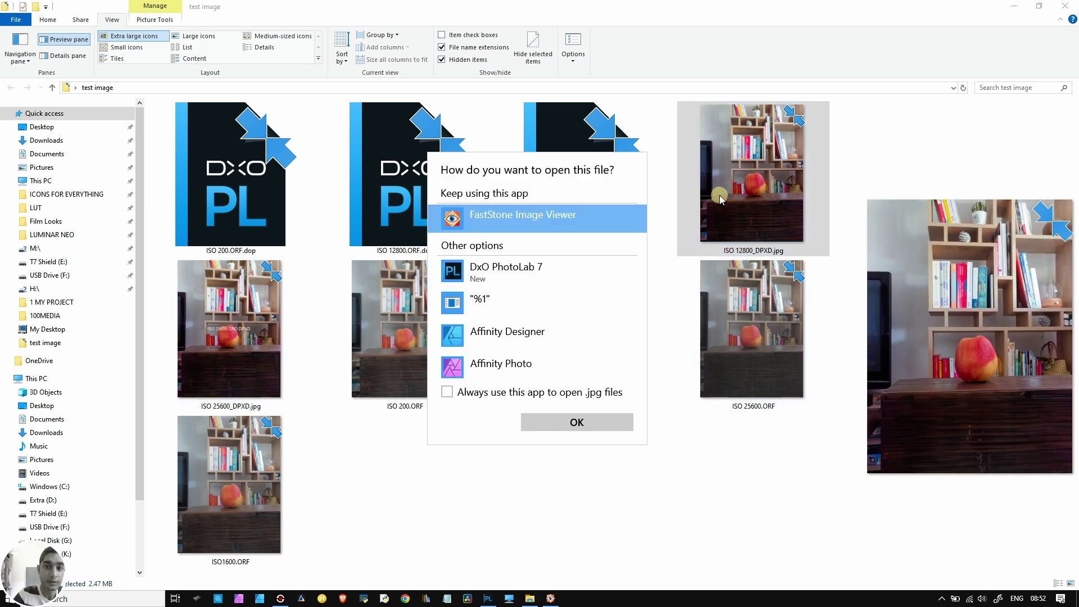
{"action": "left_click", "coordinate": [582, 424]}
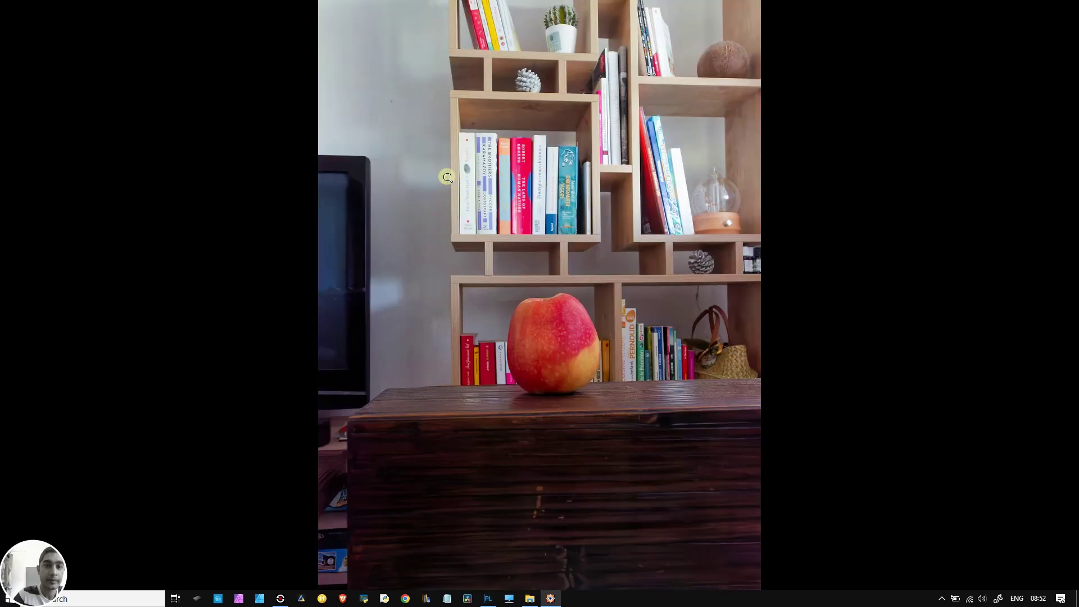
{"action": "mouse_move", "coordinate": [87, 3]}
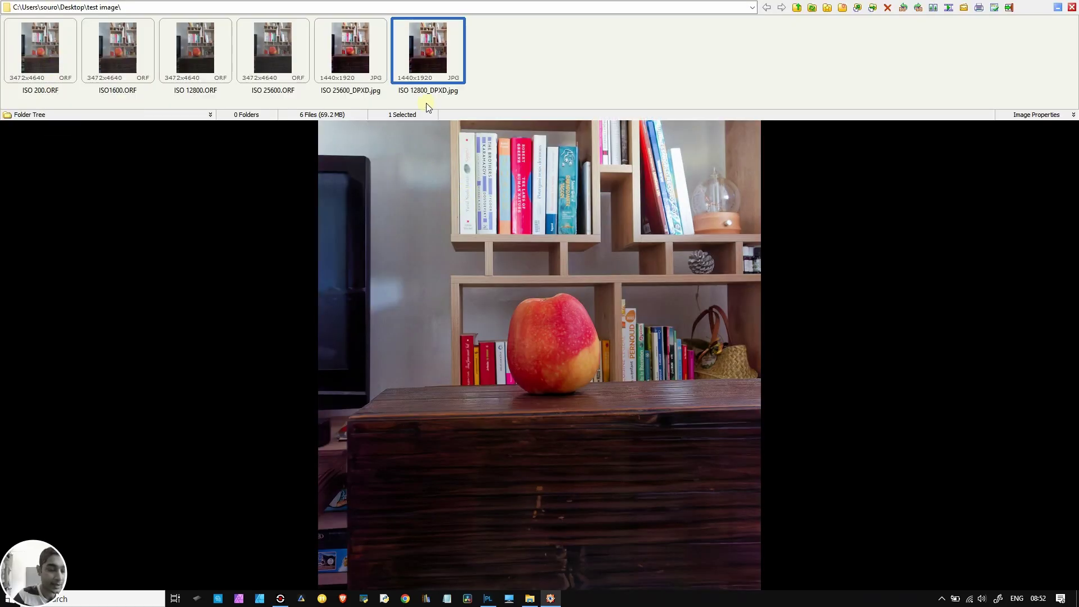
{"action": "left_click", "coordinate": [352, 59]}
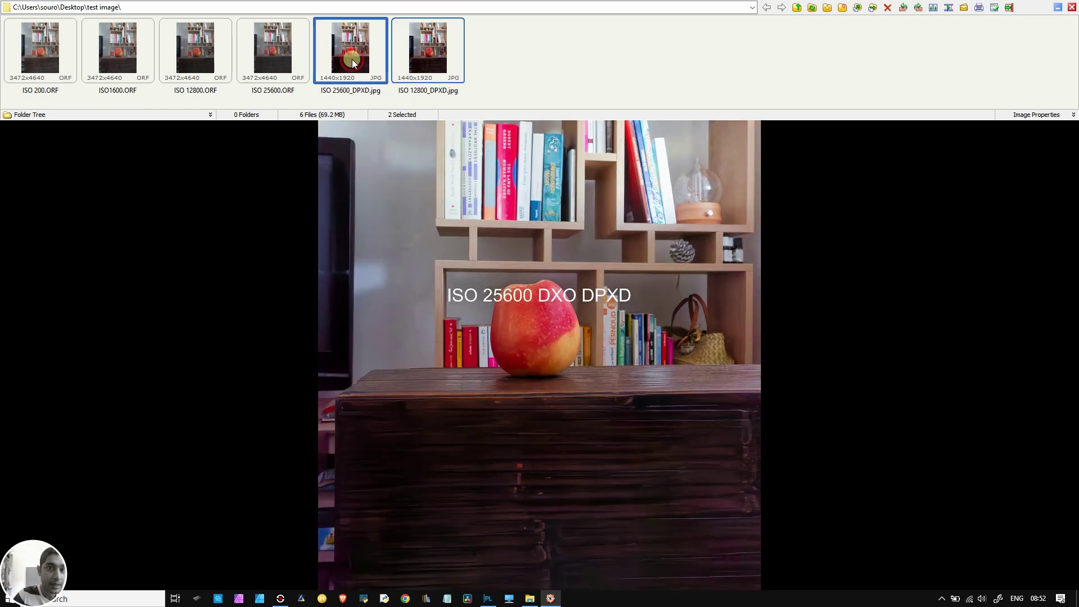
{"action": "left_click", "coordinate": [189, 72], "text": "ctrl"}
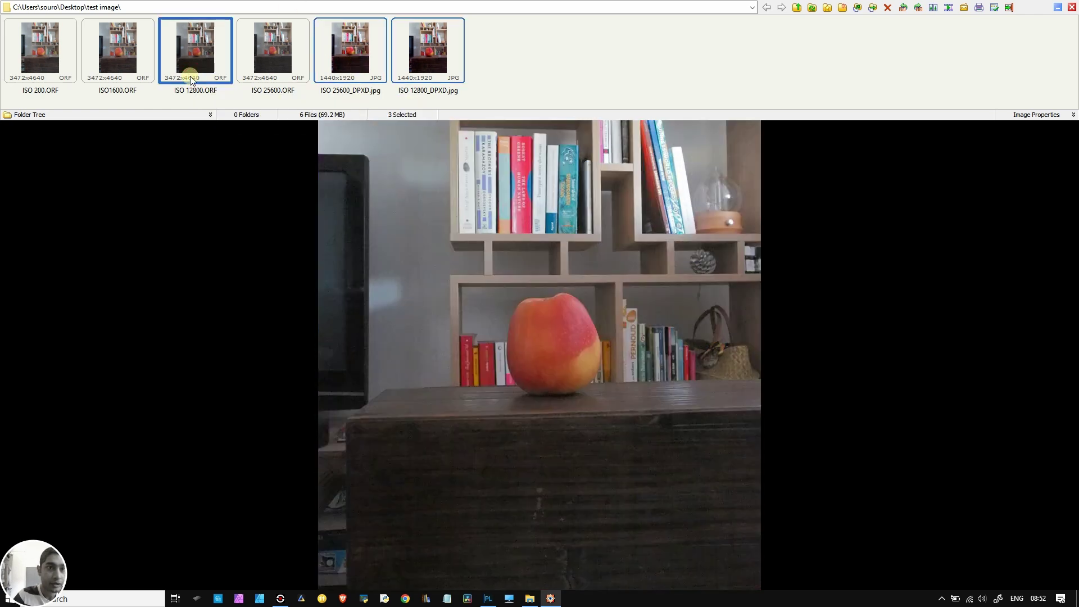
{"action": "left_click", "coordinate": [263, 56], "text": "ctrl"}
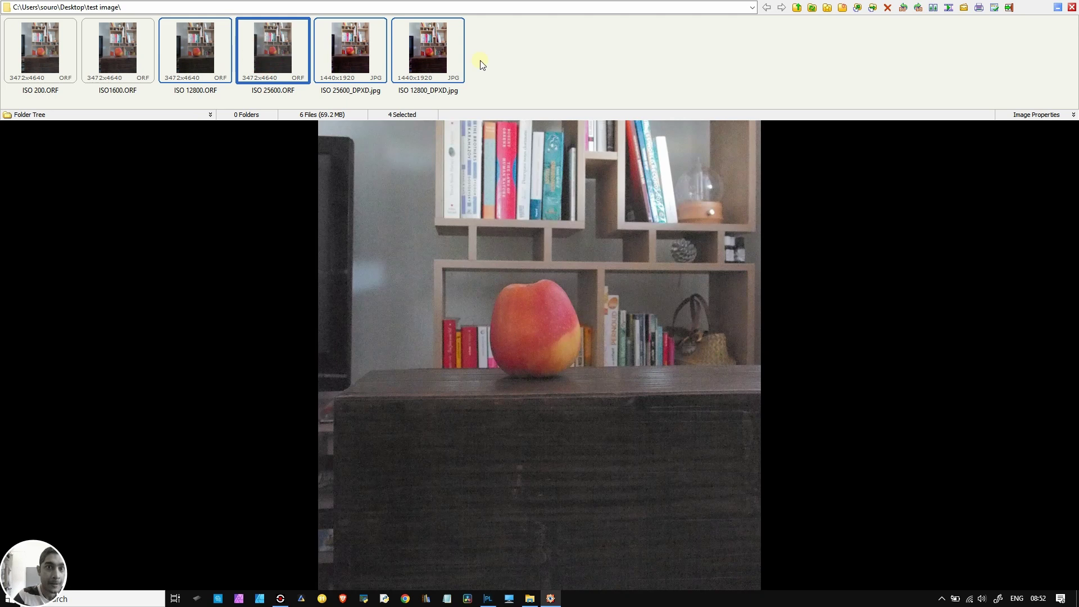
{"action": "left_click", "coordinate": [934, 7]}
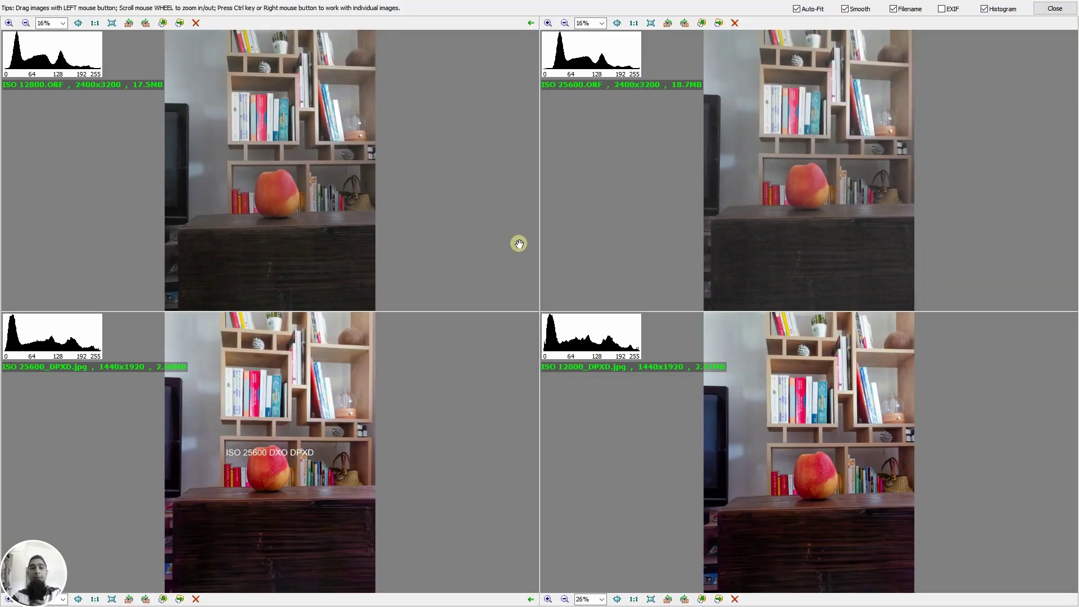
Step: Examine the noise and detail on the apple and nearby books across the four compared images
{"action": "scroll", "coordinate": [304, 172], "scroll_direction": "up", "scroll_amount": 5}
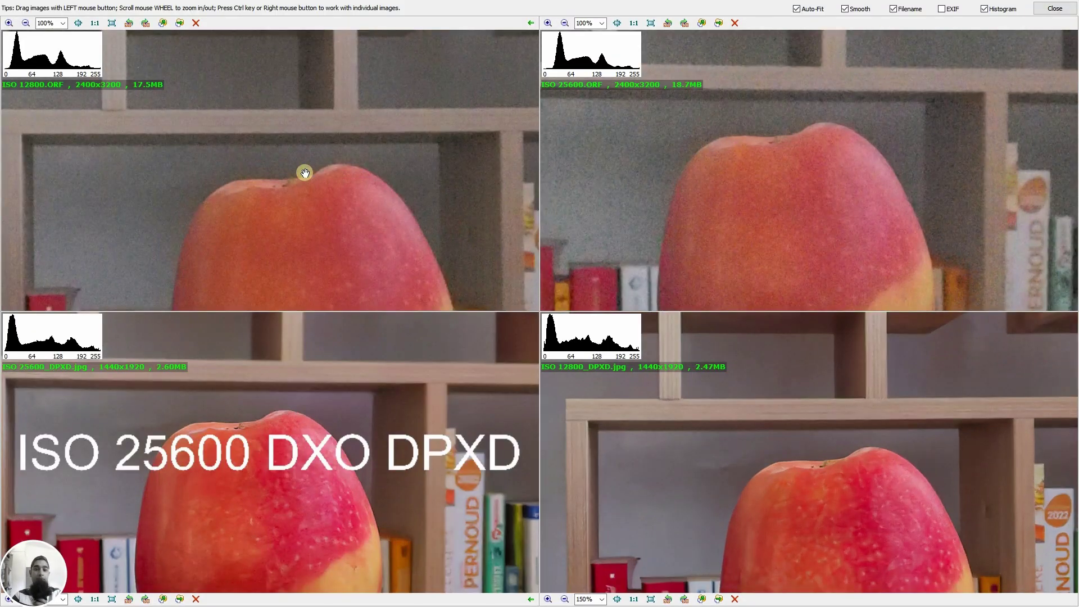
{"action": "scroll", "coordinate": [304, 173], "scroll_direction": "down", "scroll_amount": 3}
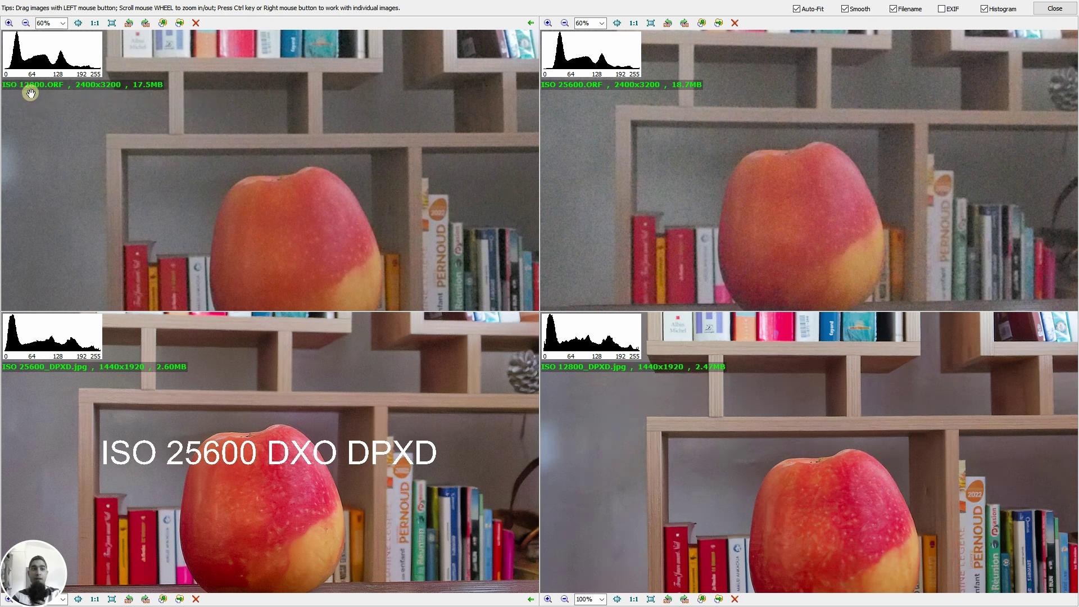
{"action": "scroll", "coordinate": [90, 132], "scroll_direction": "up", "scroll_amount": 3}
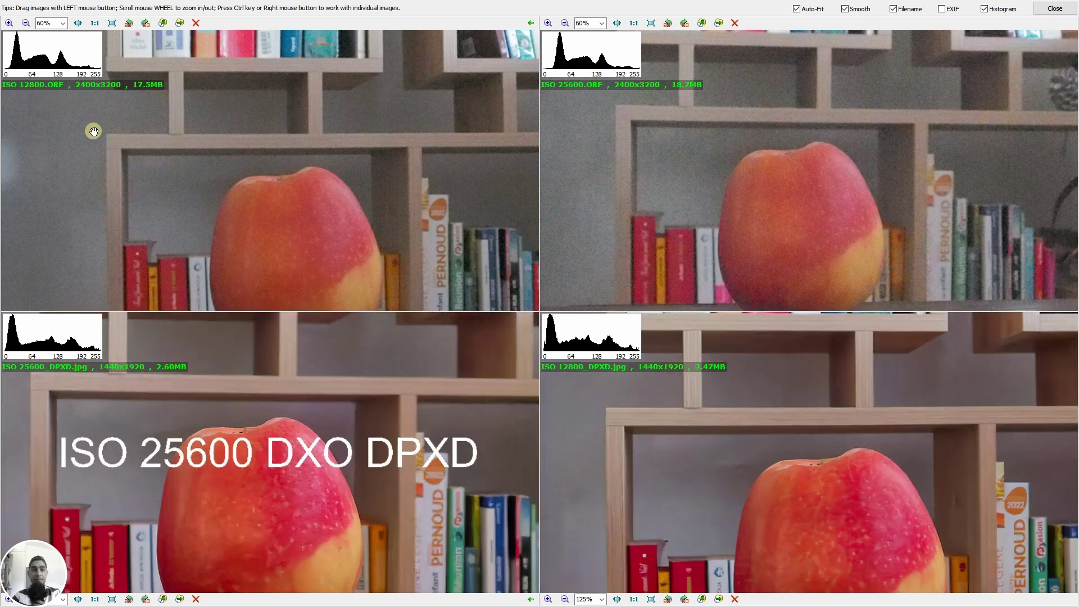
{"action": "left_click_drag", "start_coordinate": [227, 241], "coordinate": [277, 103]}
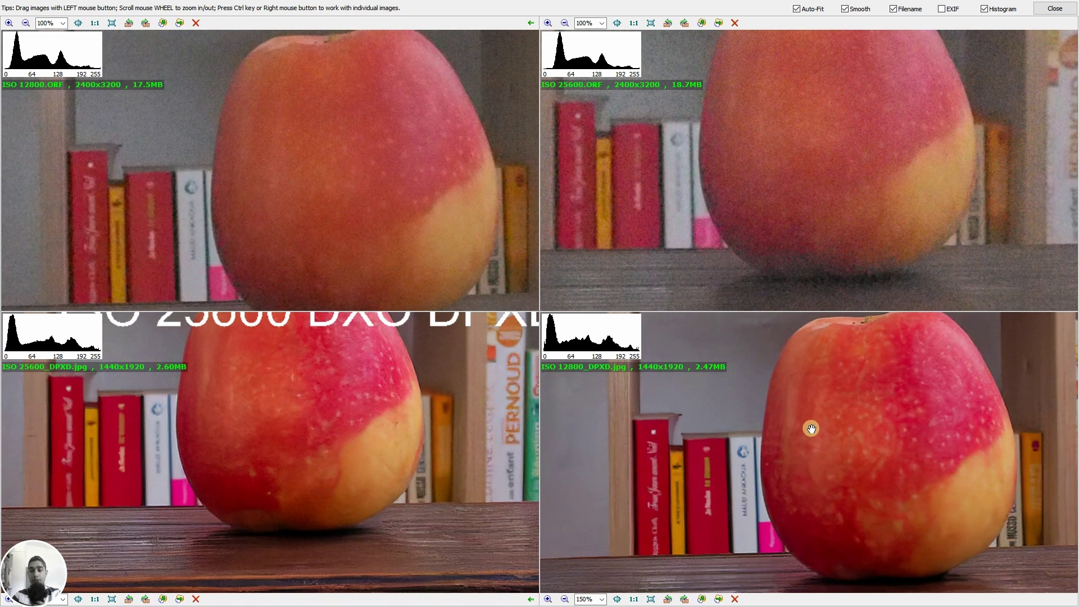
{"action": "left_click_drag", "start_coordinate": [828, 429], "coordinate": [770, 458]}
{"action": "scroll", "coordinate": [772, 459], "scroll_direction": "up", "scroll_amount": 1}
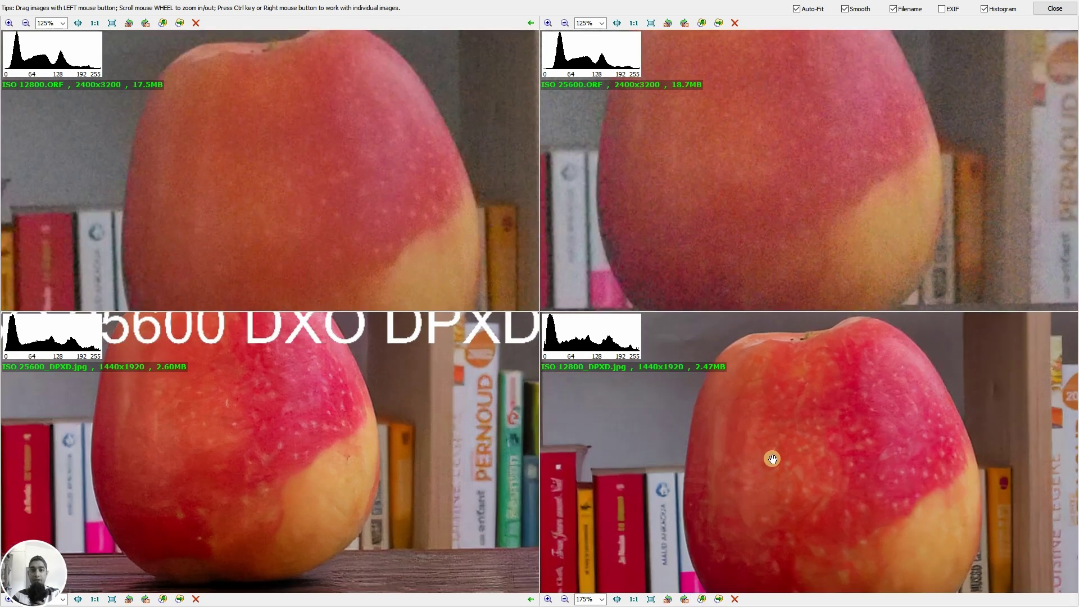
Step: Compare noise and skin detail on the apple between the ISO 12800 and ISO 25600 ORF files and their DPXD versions
{"action": "scroll", "coordinate": [730, 426], "scroll_direction": "down", "scroll_amount": 1}
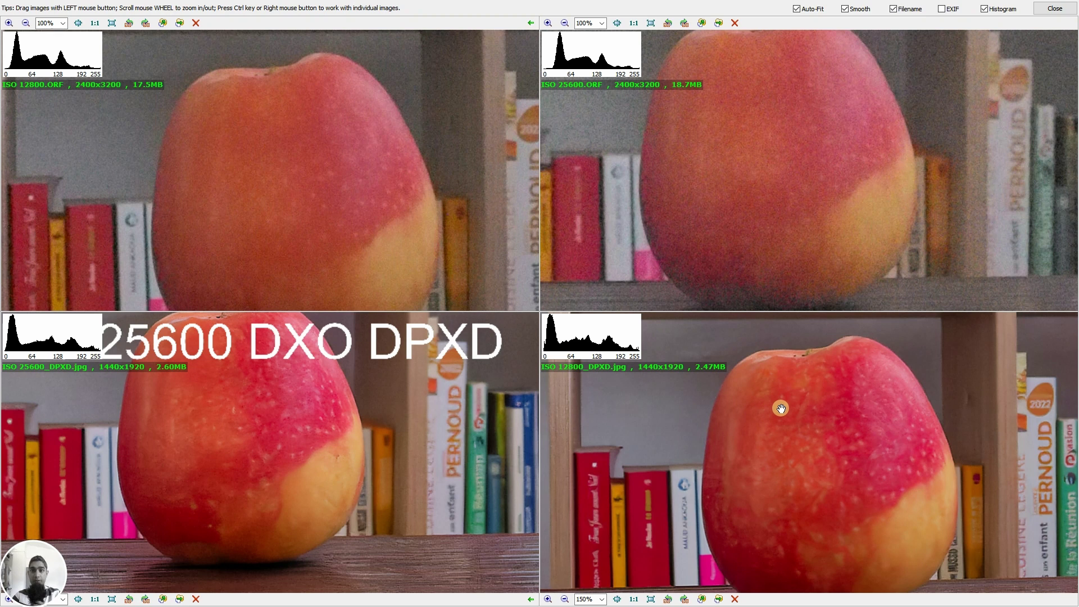
{"action": "scroll", "coordinate": [382, 446], "scroll_direction": "up", "scroll_amount": 1}
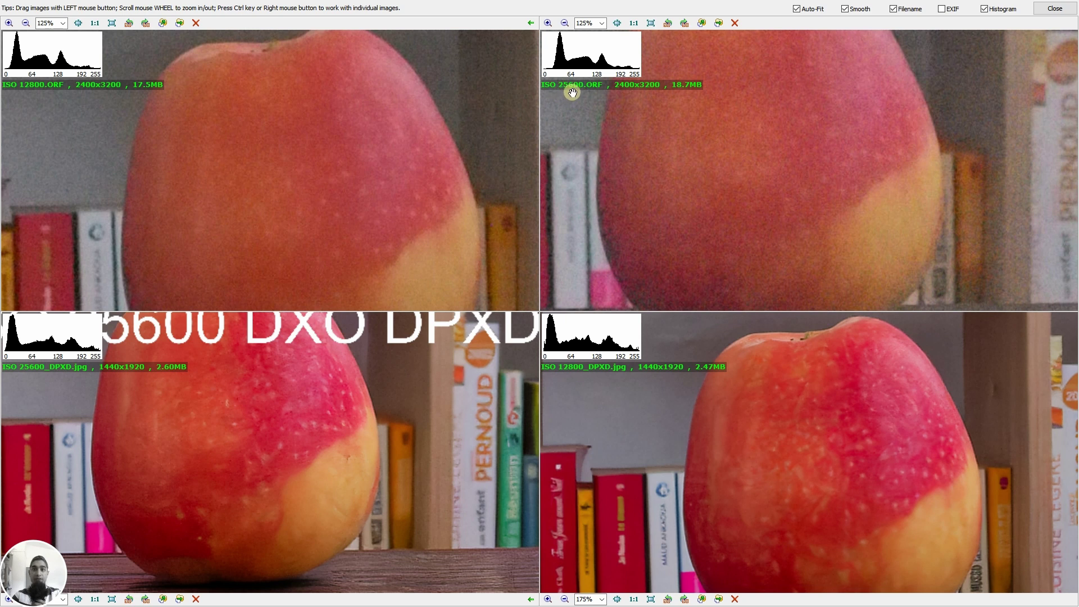
{"action": "left_click_drag", "start_coordinate": [841, 111], "coordinate": [832, 146]}
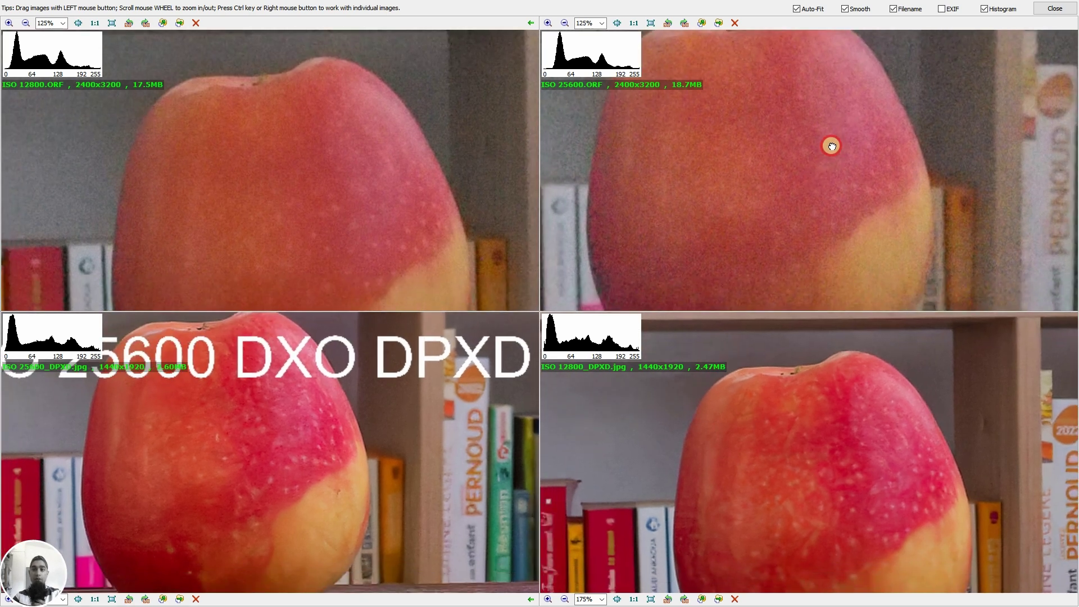
{"action": "left_click_drag", "start_coordinate": [312, 437], "coordinate": [318, 427]}
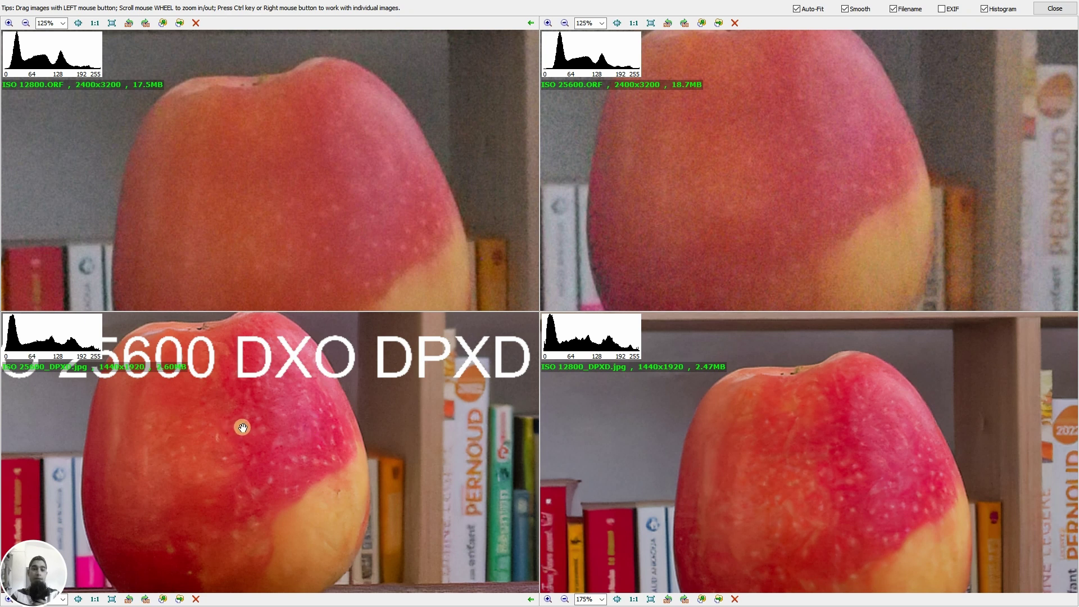
{"action": "scroll", "coordinate": [245, 426], "scroll_direction": "up", "scroll_amount": 1}
{"action": "left_click_drag", "start_coordinate": [265, 472], "coordinate": [330, 458]}
{"action": "scroll", "coordinate": [332, 456], "scroll_direction": "down", "scroll_amount": 4}
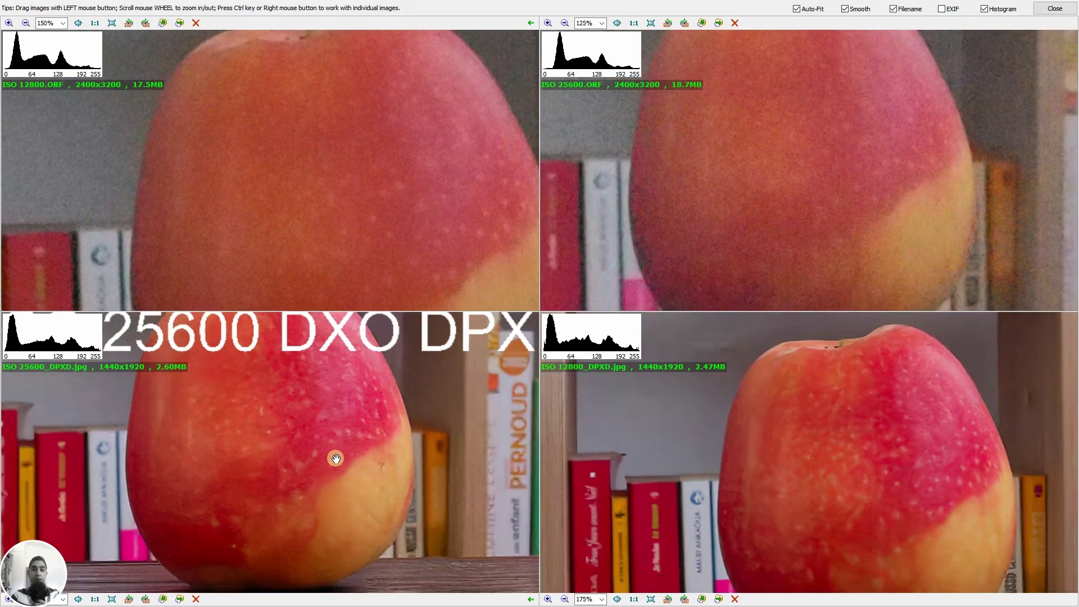
{"action": "scroll", "coordinate": [338, 455], "scroll_direction": "up", "scroll_amount": 3}
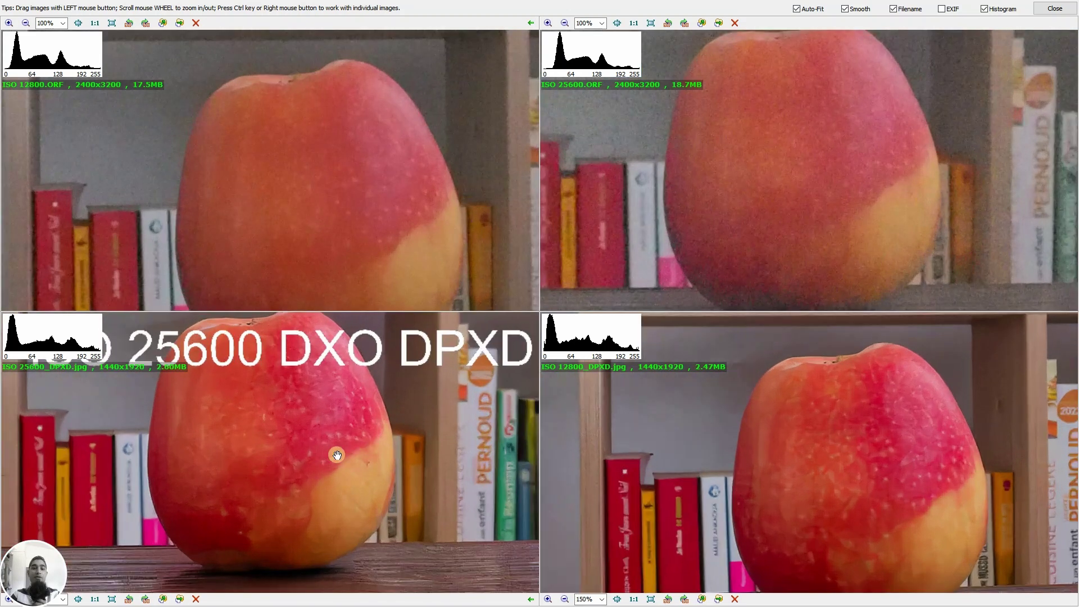
{"action": "scroll", "coordinate": [337, 455], "scroll_direction": "down", "scroll_amount": 3}
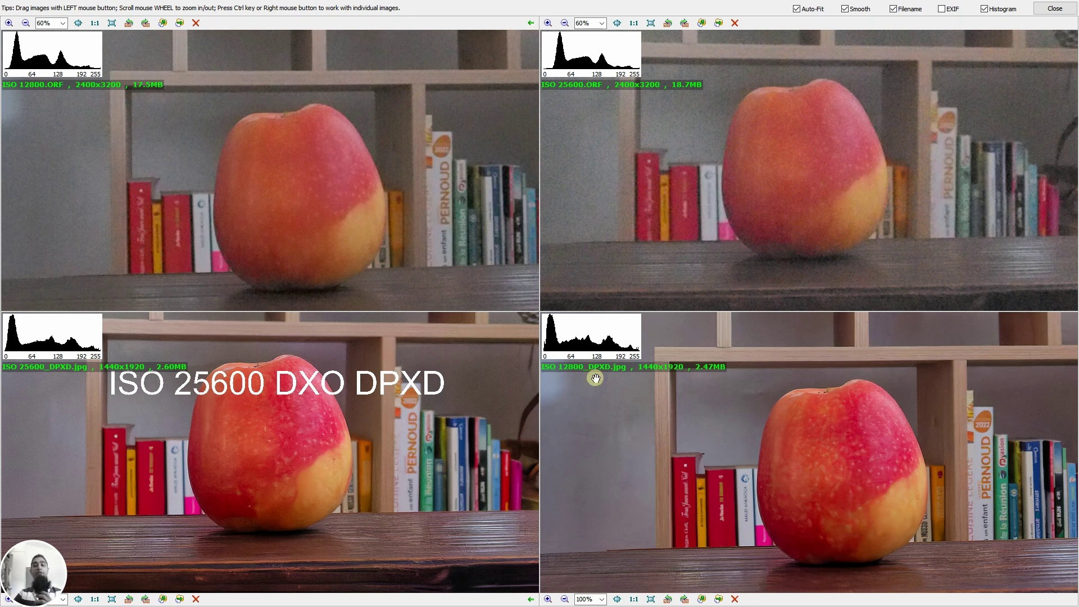
Step: Examine the apple in all four synchronized images at several magnifications, comparing the ISO 25600 and ISO 12800 DPXD results with the raw files
{"action": "scroll", "coordinate": [450, 419], "scroll_direction": "up", "scroll_amount": 3}
{"action": "scroll", "coordinate": [450, 418], "scroll_direction": "down", "scroll_amount": 3}
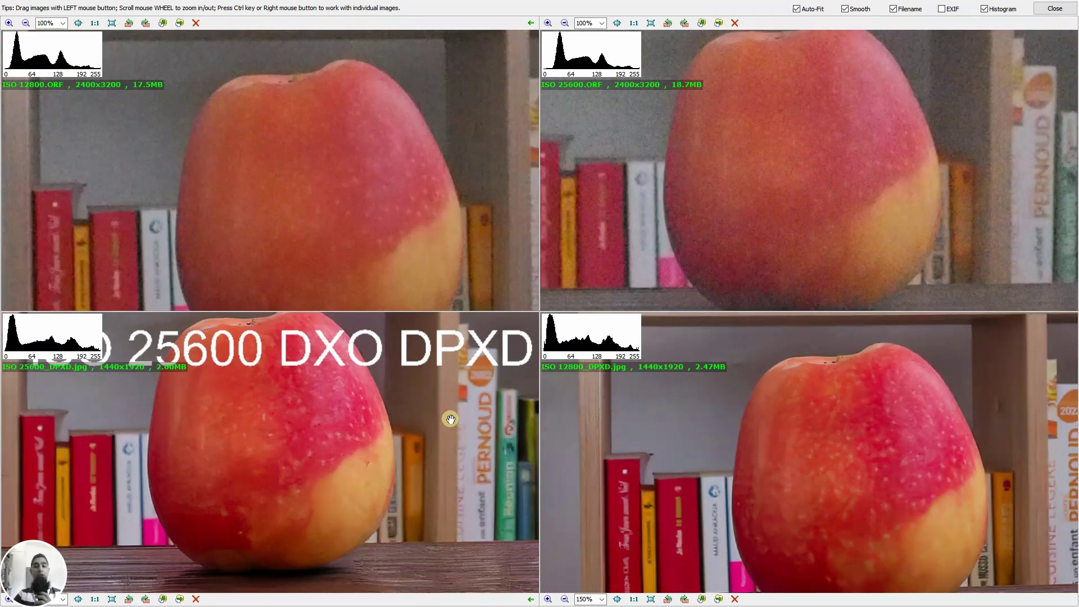
{"action": "scroll", "coordinate": [450, 418], "scroll_direction": "up", "scroll_amount": 4}
{"action": "scroll", "coordinate": [450, 418], "scroll_direction": "down", "scroll_amount": 6}
{"action": "scroll", "coordinate": [450, 418], "scroll_direction": "up", "scroll_amount": 5}
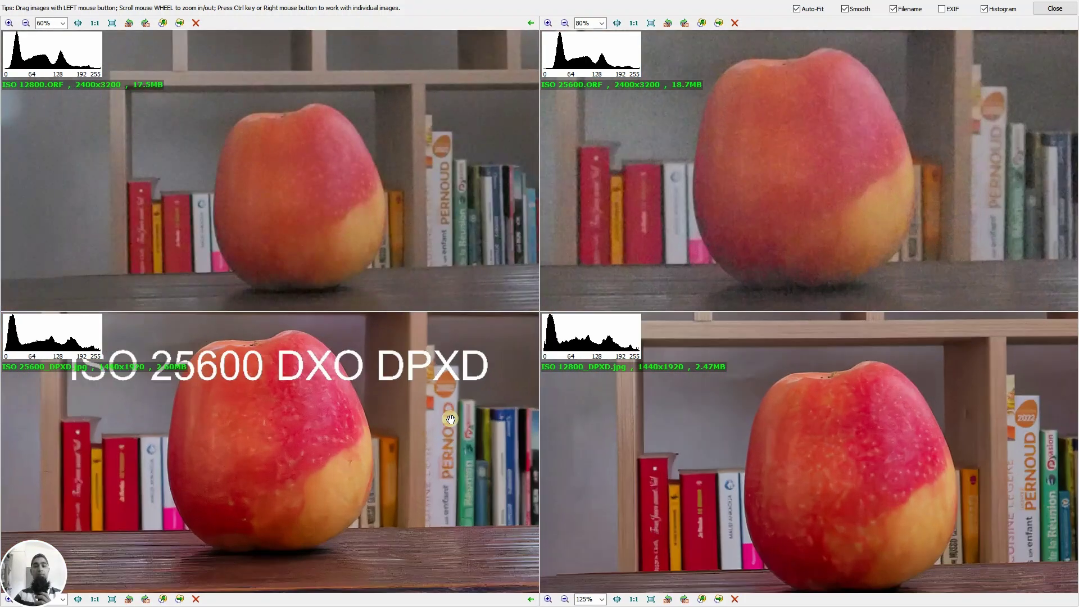
{"action": "scroll", "coordinate": [451, 418], "scroll_direction": "down", "scroll_amount": 2}
{"action": "scroll", "coordinate": [450, 419], "scroll_direction": "down", "scroll_amount": 3}
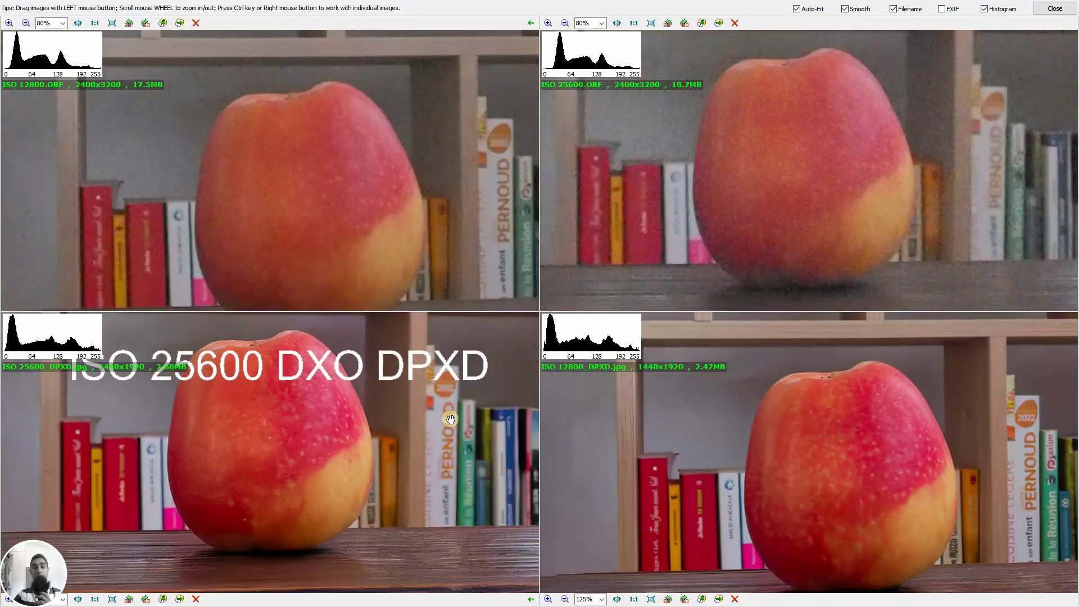
{"action": "scroll", "coordinate": [450, 418], "scroll_direction": "up", "scroll_amount": 3}
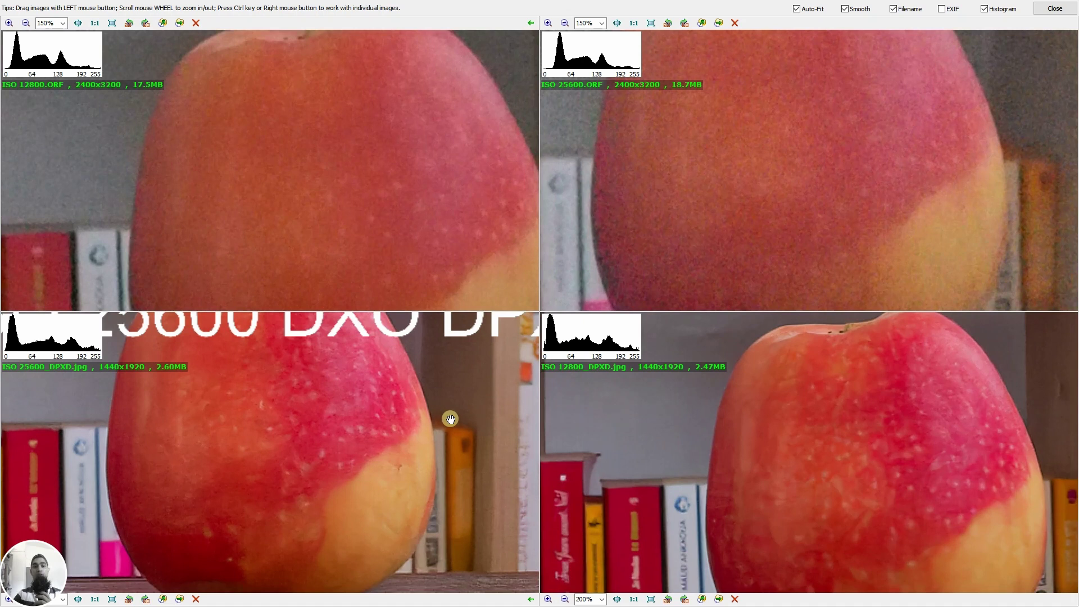
{"action": "scroll", "coordinate": [450, 419], "scroll_direction": "down", "scroll_amount": 2}
{"action": "scroll", "coordinate": [450, 419], "scroll_direction": "down", "scroll_amount": 3}
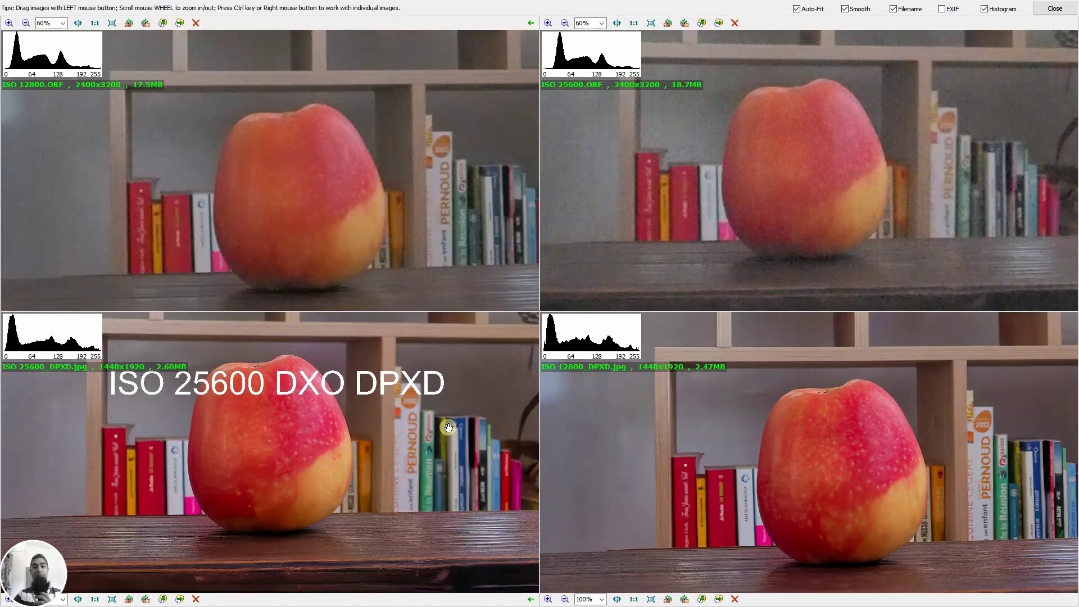
{"action": "scroll", "coordinate": [444, 430], "scroll_direction": "up", "scroll_amount": 4}
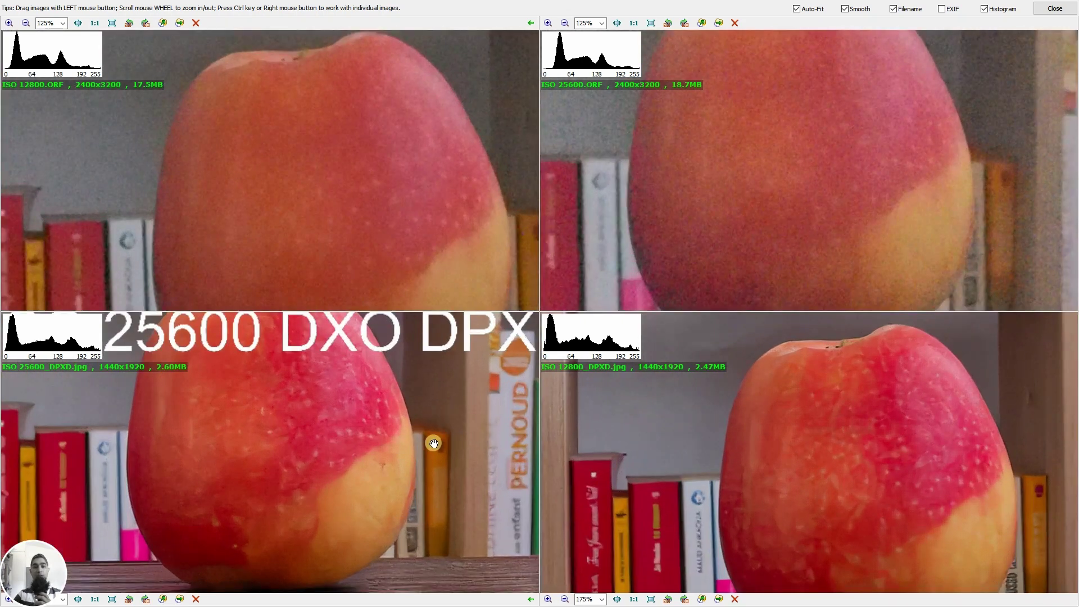
{"action": "scroll", "coordinate": [434, 444], "scroll_direction": "down", "scroll_amount": 3}
{"action": "mouse_move", "coordinate": [393, 499]}
{"action": "left_mouse_down"}
{"action": "mouse_move", "coordinate": [405, 424]}
{"action": "mouse_move", "coordinate": [386, 517]}
{"action": "left_mouse_up"}
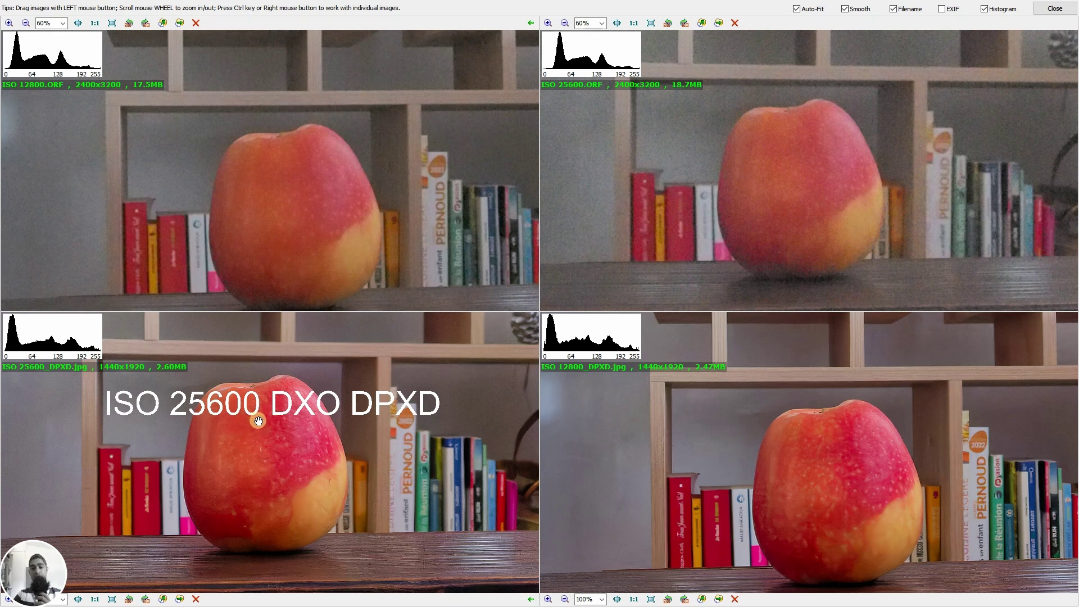
{"action": "scroll", "coordinate": [258, 421], "scroll_direction": "up", "scroll_amount": 3}
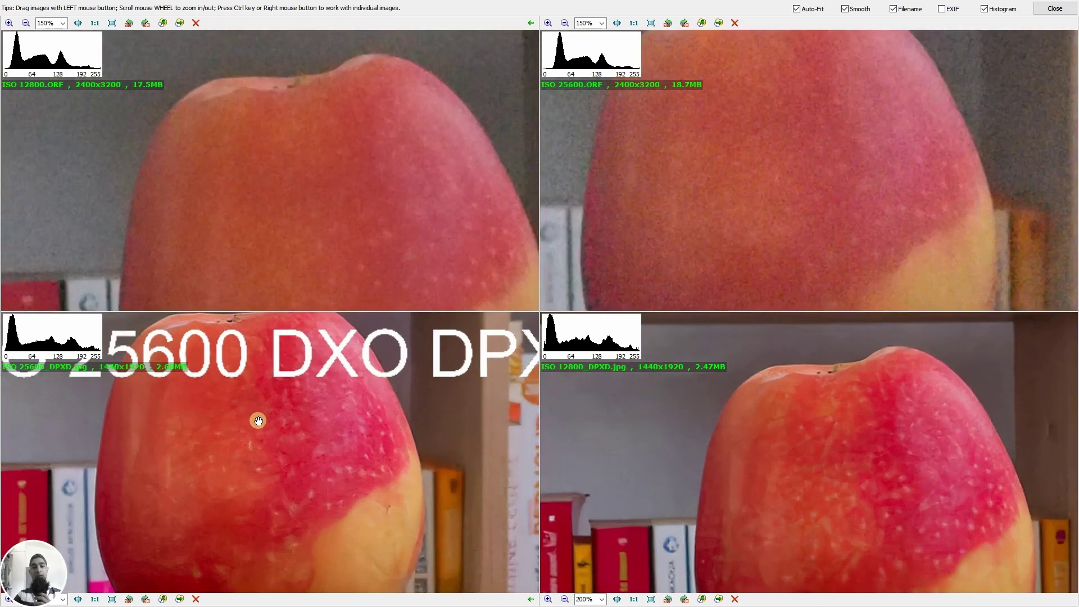
{"action": "scroll", "coordinate": [258, 421], "scroll_direction": "down", "scroll_amount": 3}
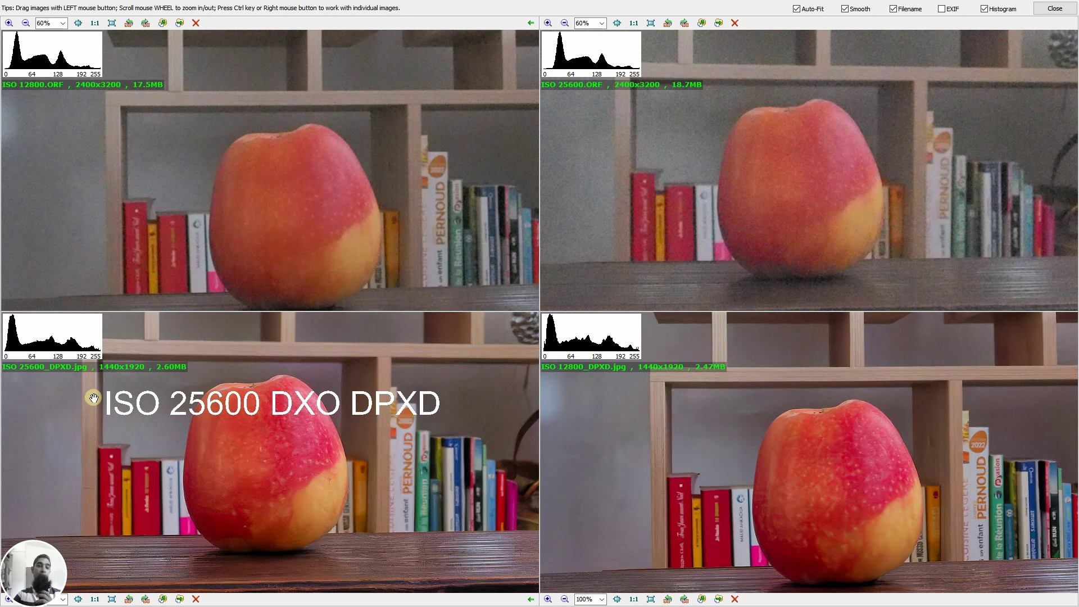
Step: Inspect the apple's texture and the books on the shelf behind it for denoising differences across the four images
{"action": "scroll", "coordinate": [93, 398], "scroll_direction": "up", "scroll_amount": 3}
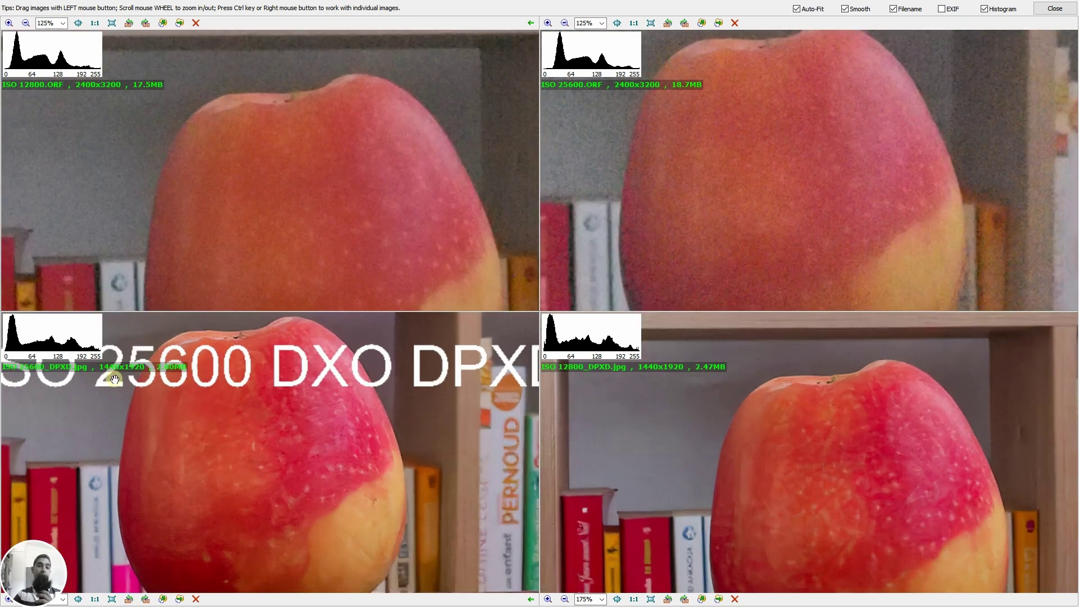
{"action": "left_click_drag", "start_coordinate": [140, 438], "coordinate": [62, 366]}
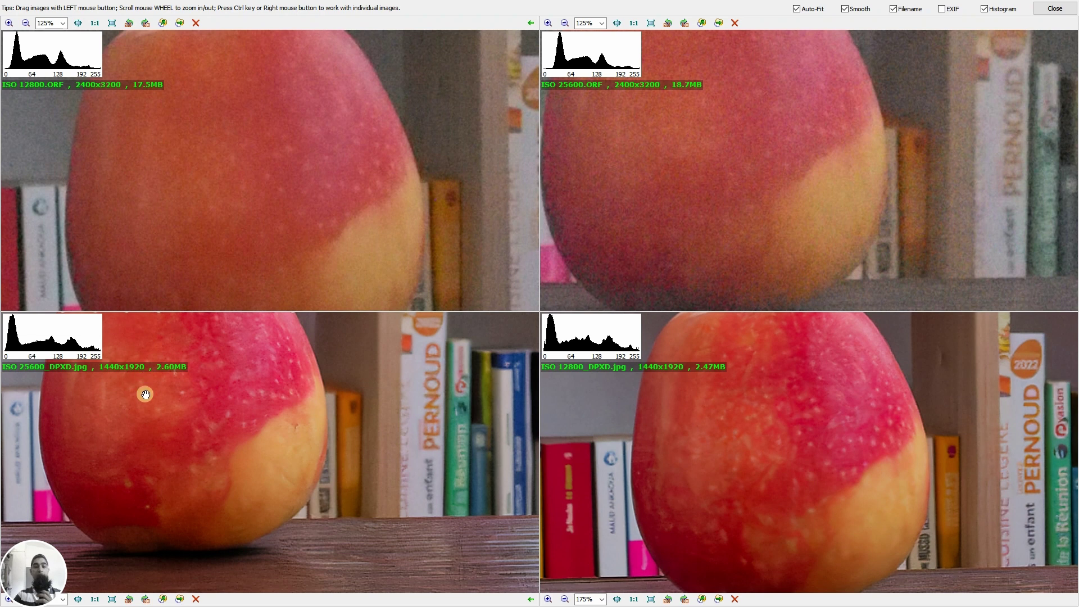
{"action": "scroll", "coordinate": [161, 477], "scroll_direction": "down", "scroll_amount": 5}
{"action": "scroll", "coordinate": [190, 466], "scroll_direction": "down", "scroll_amount": 2}
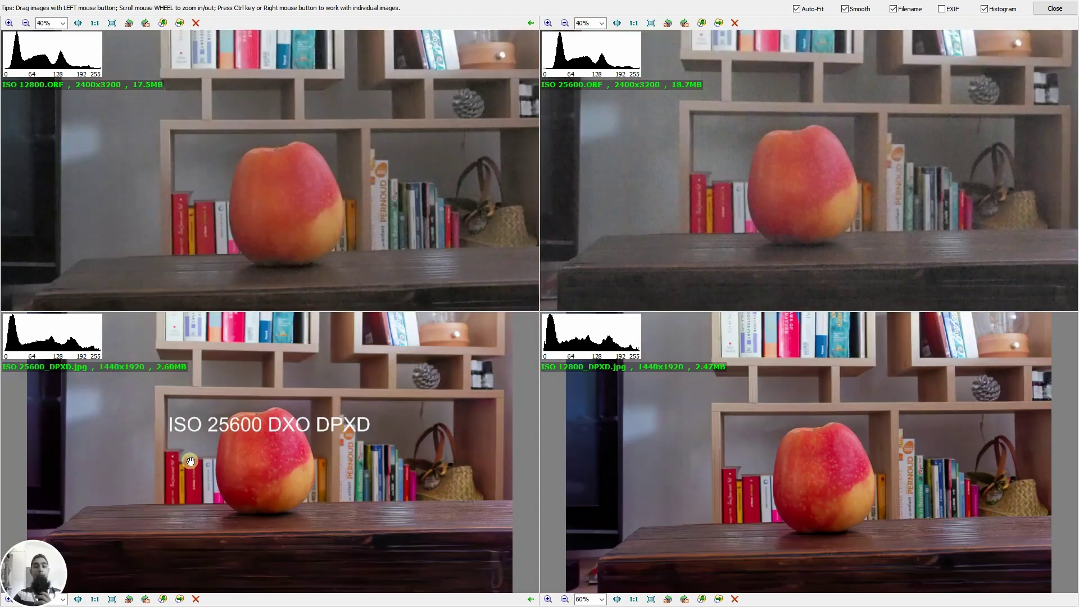
{"action": "scroll", "coordinate": [191, 461], "scroll_direction": "up", "scroll_amount": 4}
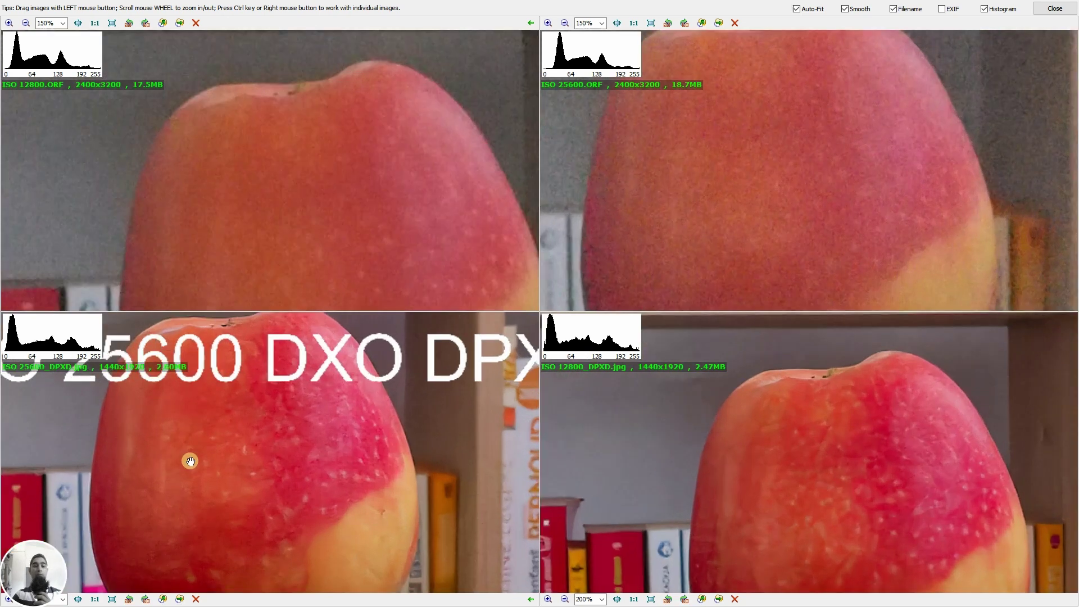
{"action": "scroll", "coordinate": [206, 450], "scroll_direction": "down", "scroll_amount": 1}
{"action": "scroll", "coordinate": [206, 445], "scroll_direction": "down", "scroll_amount": 4}
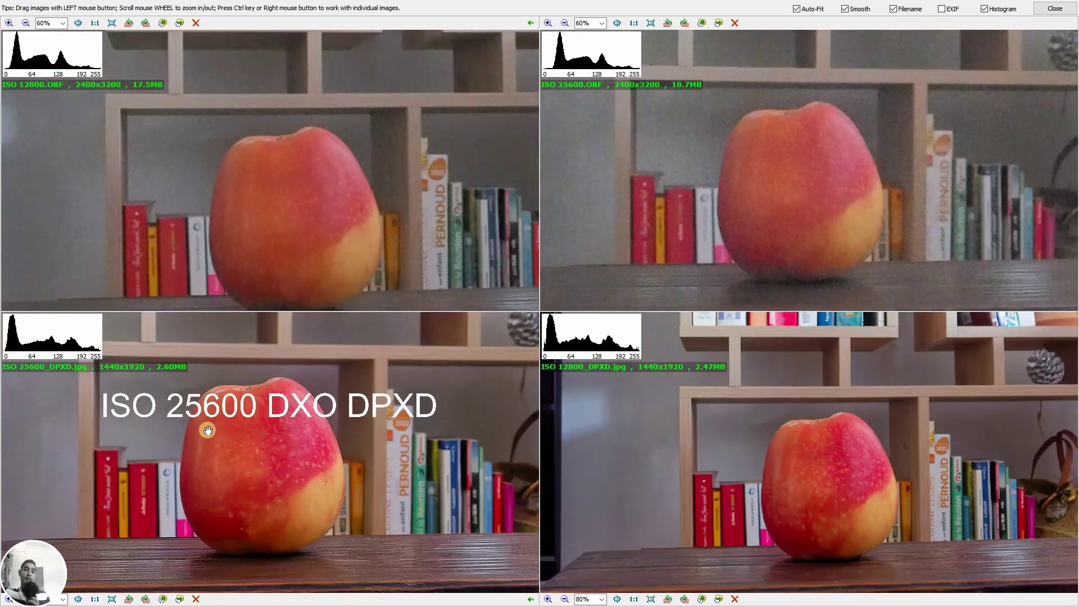
{"action": "scroll", "coordinate": [207, 457], "scroll_direction": "up", "scroll_amount": 3}
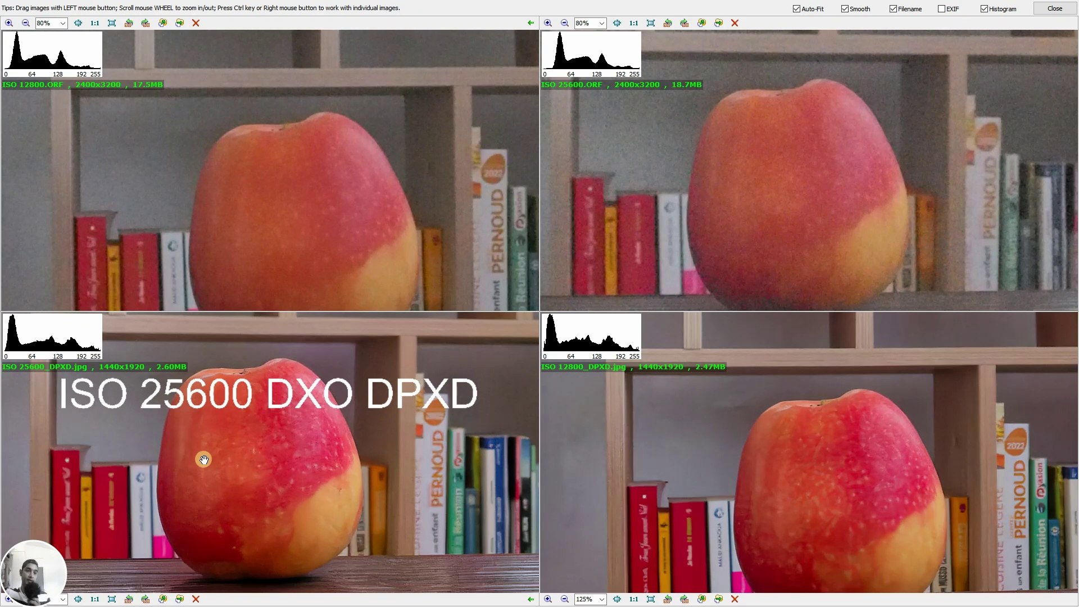
{"action": "left_click_drag", "start_coordinate": [224, 485], "coordinate": [129, 443]}
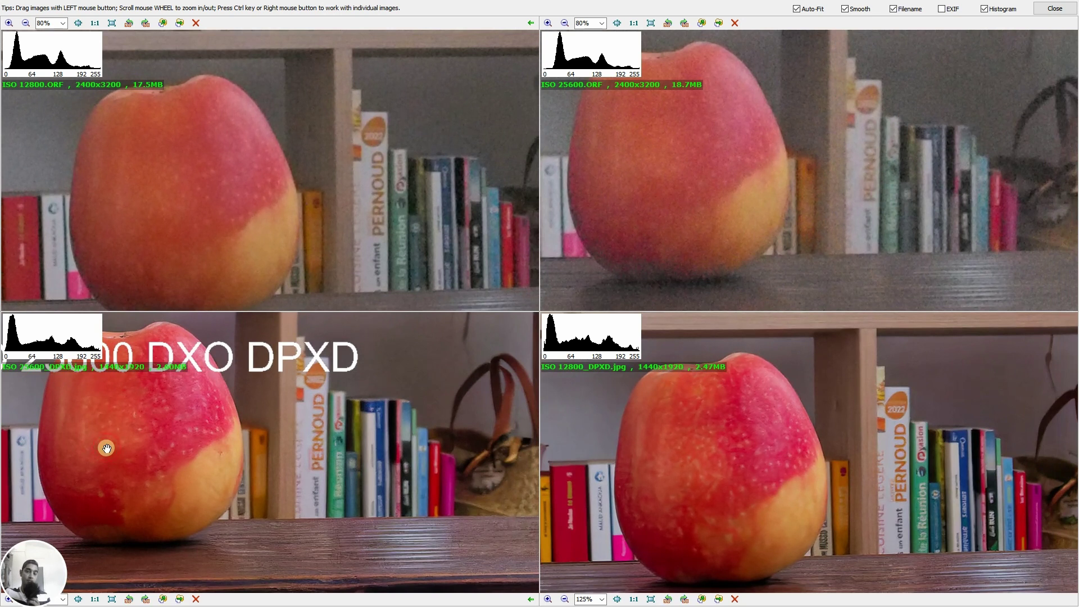
{"action": "left_click_drag", "start_coordinate": [251, 475], "coordinate": [372, 462]}
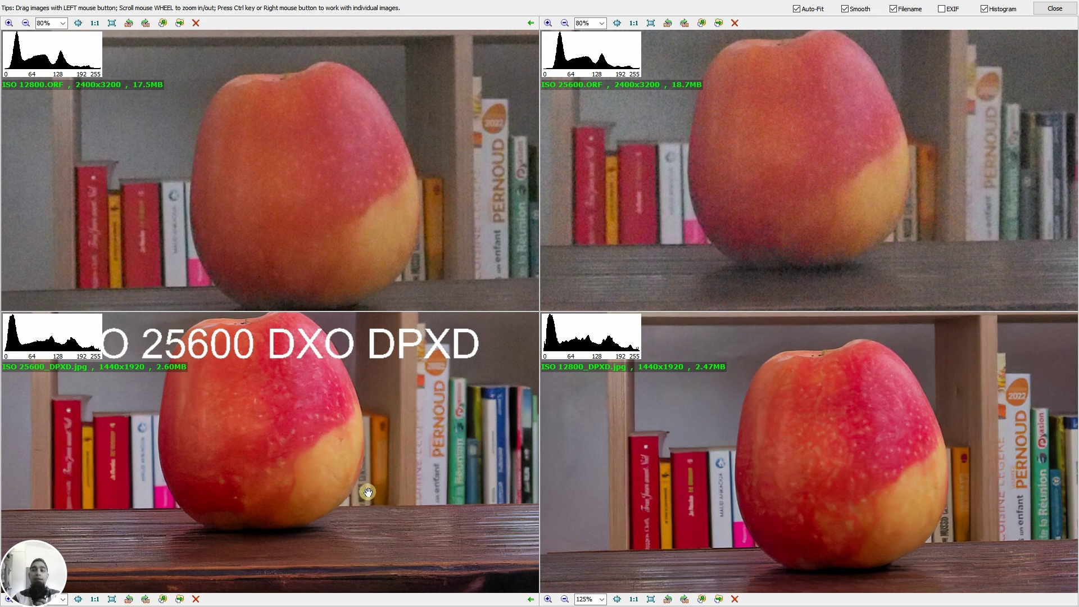
Step: Close the comparison and the image viewer, switch to DxO PhotoLab, and set the denoising of ISO 12800.ORF to High Quality
{"action": "left_click", "coordinate": [1062, 9]}
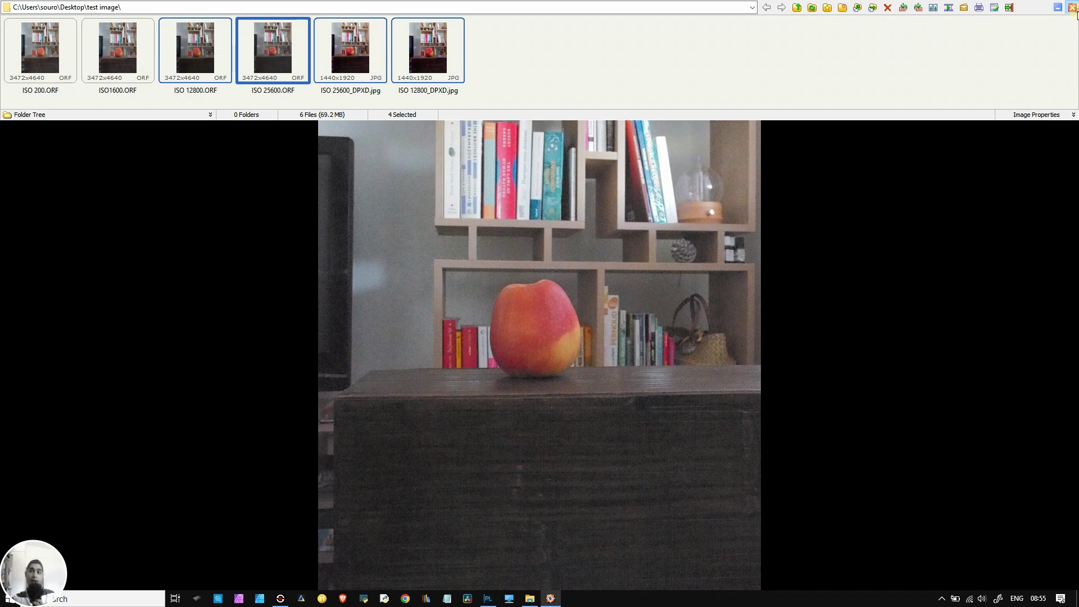
{"action": "left_click", "coordinate": [1058, 8]}
{"action": "left_click", "coordinate": [487, 598]}
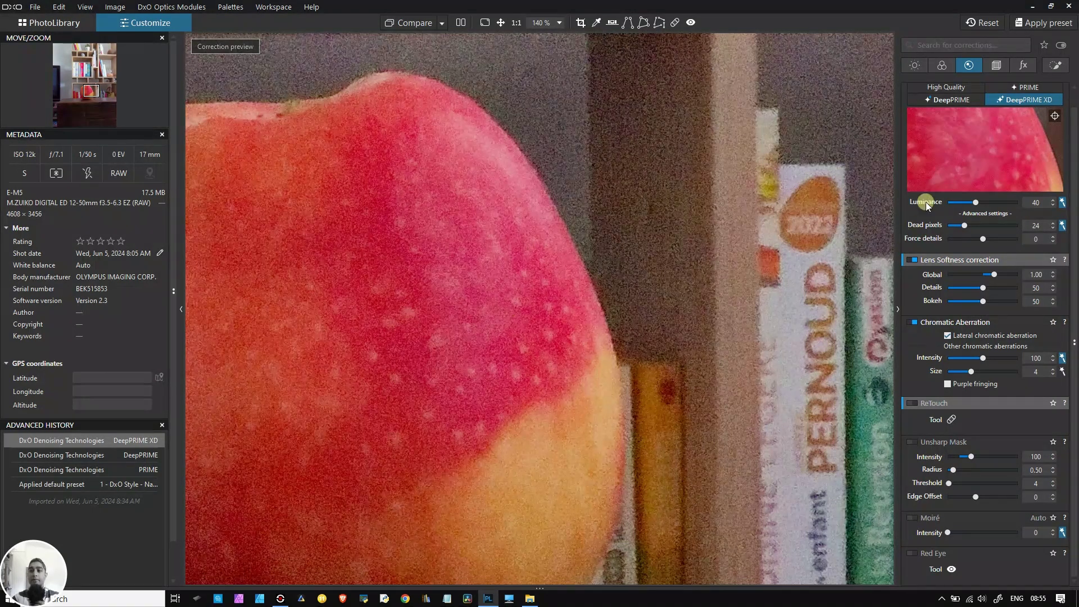
{"action": "left_click", "coordinate": [961, 89]}
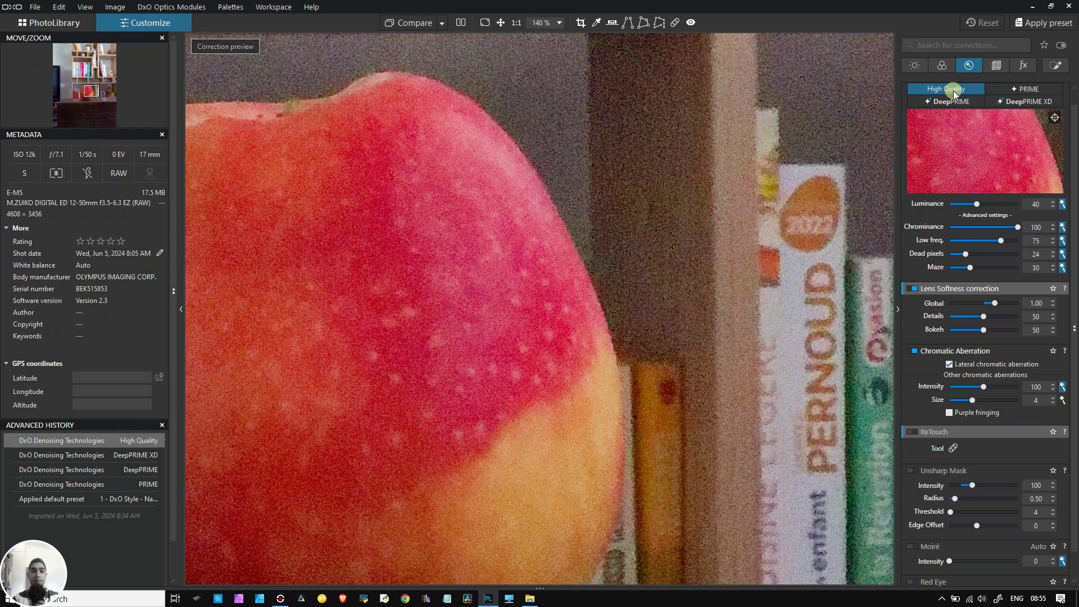
Step: Open ISO 25600.ORF from the photo library for customizing and set its denoising to High Quality
{"action": "left_click", "coordinate": [42, 27]}
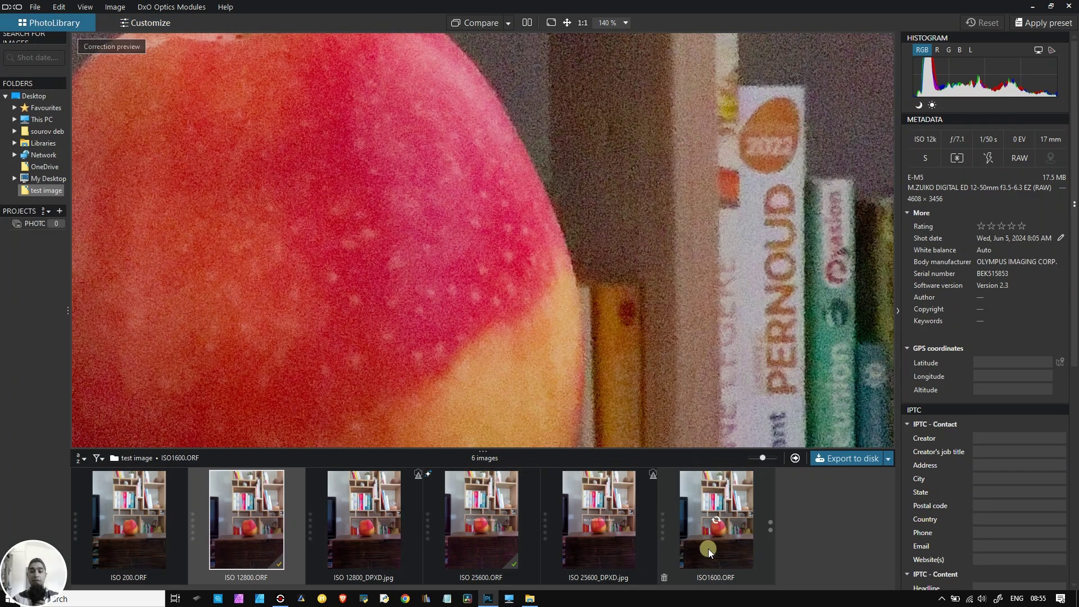
{"action": "left_click", "coordinate": [619, 552]}
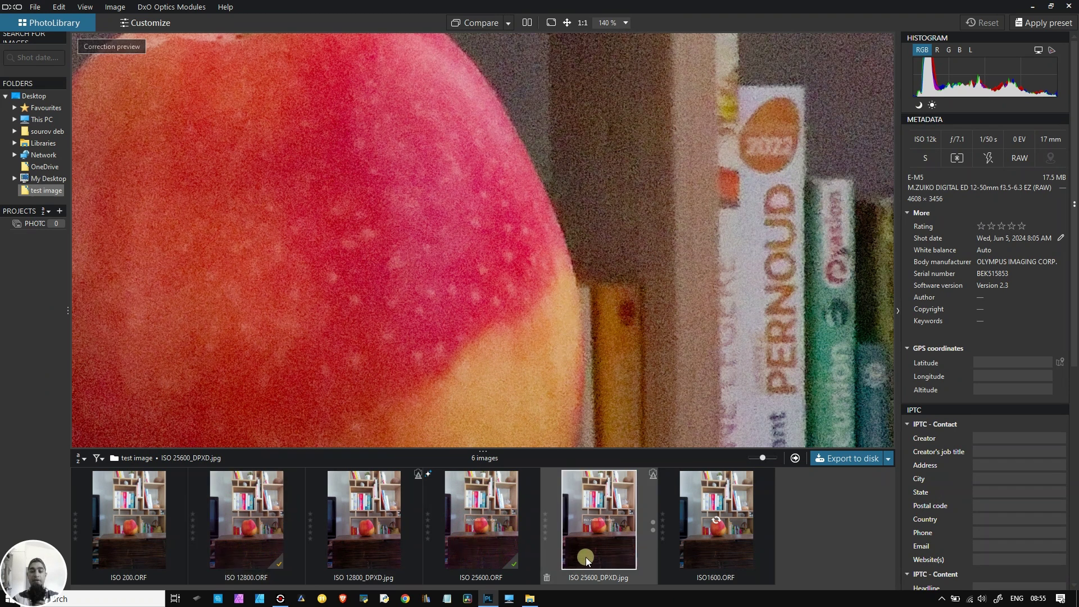
{"action": "left_click", "coordinate": [475, 538]}
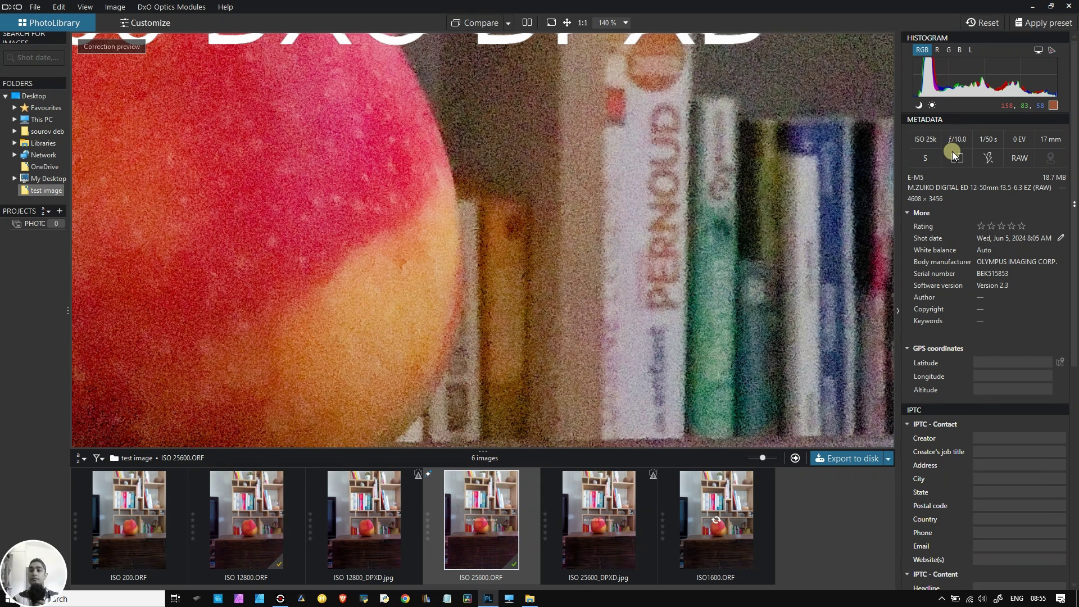
{"action": "left_click", "coordinate": [178, 24]}
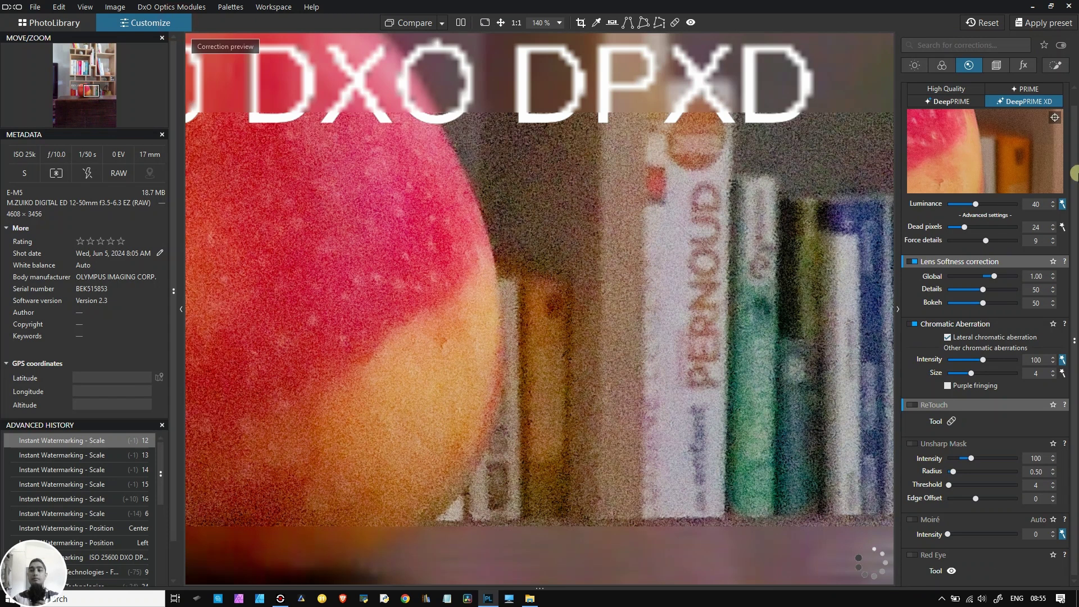
{"action": "left_click", "coordinate": [1000, 86]}
{"action": "left_click", "coordinate": [968, 89]}
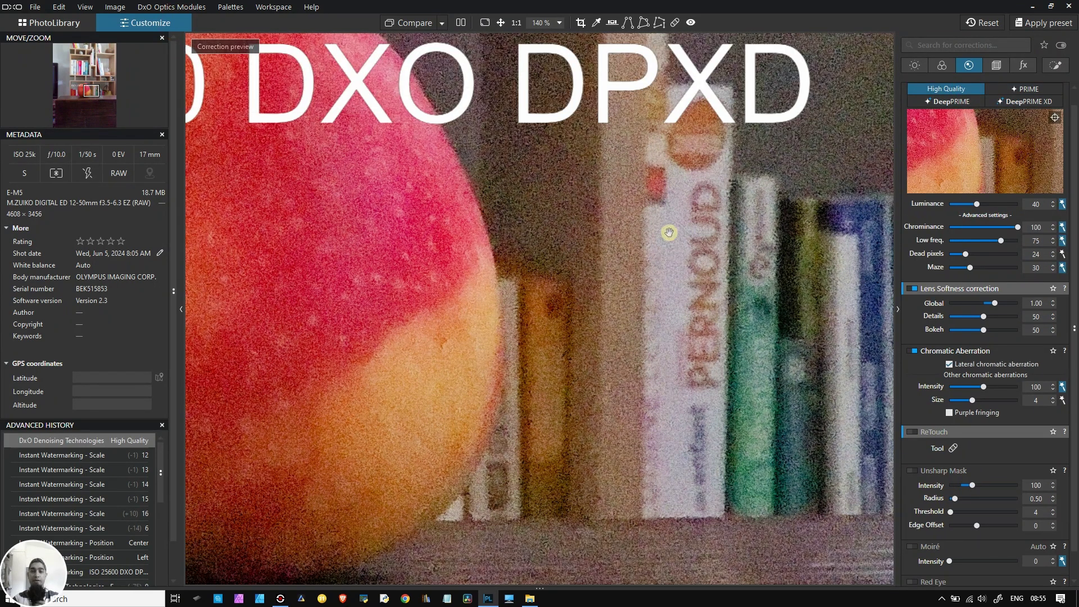
Step: Change the watermark text of the ISO 25600 photo to "ISO 25600 DXO HQ"
{"action": "scroll", "coordinate": [668, 233], "scroll_direction": "down", "scroll_amount": 2}
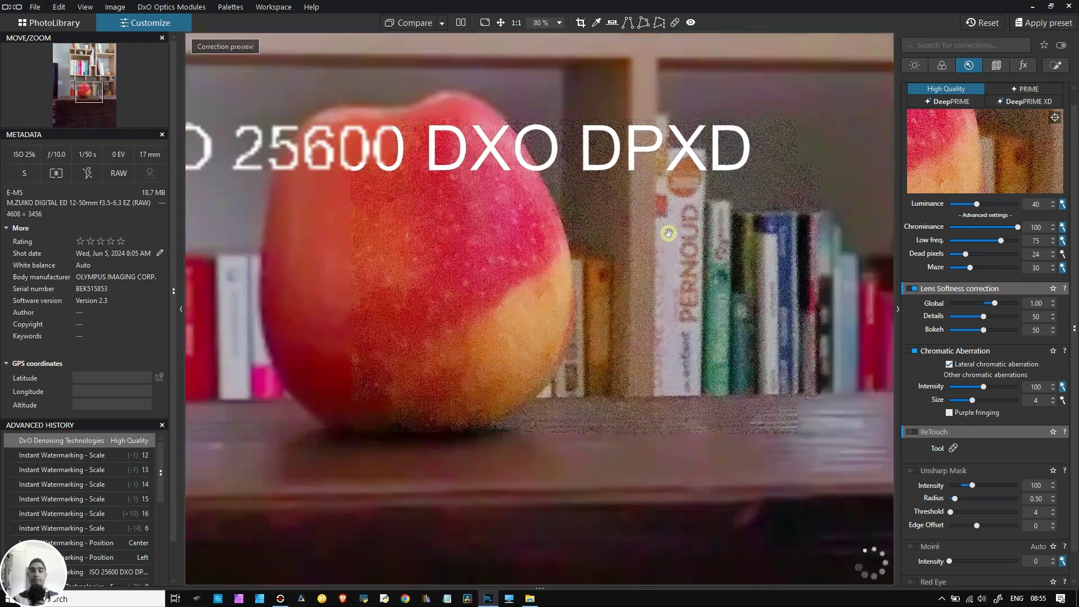
{"action": "left_click", "coordinate": [1023, 66]}
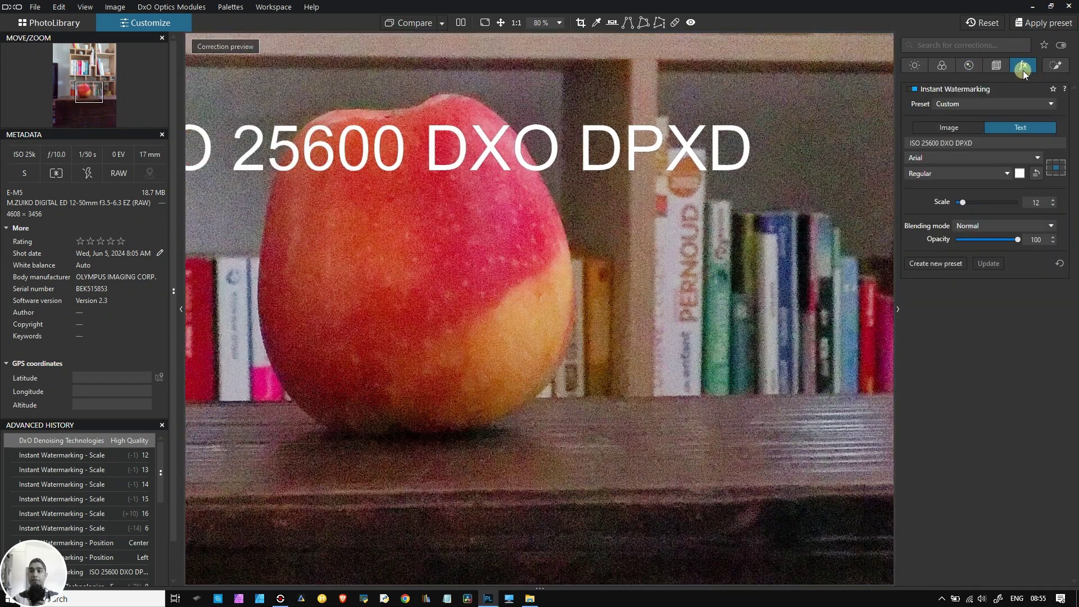
{"action": "left_click", "coordinate": [958, 142]}
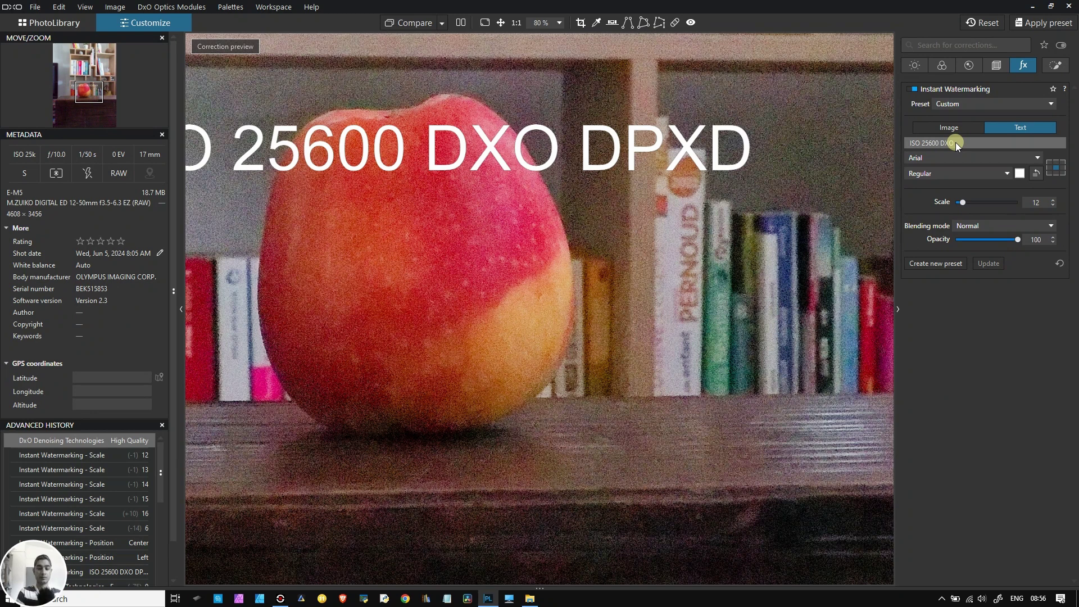
{"action": "type", "text": "HP"}
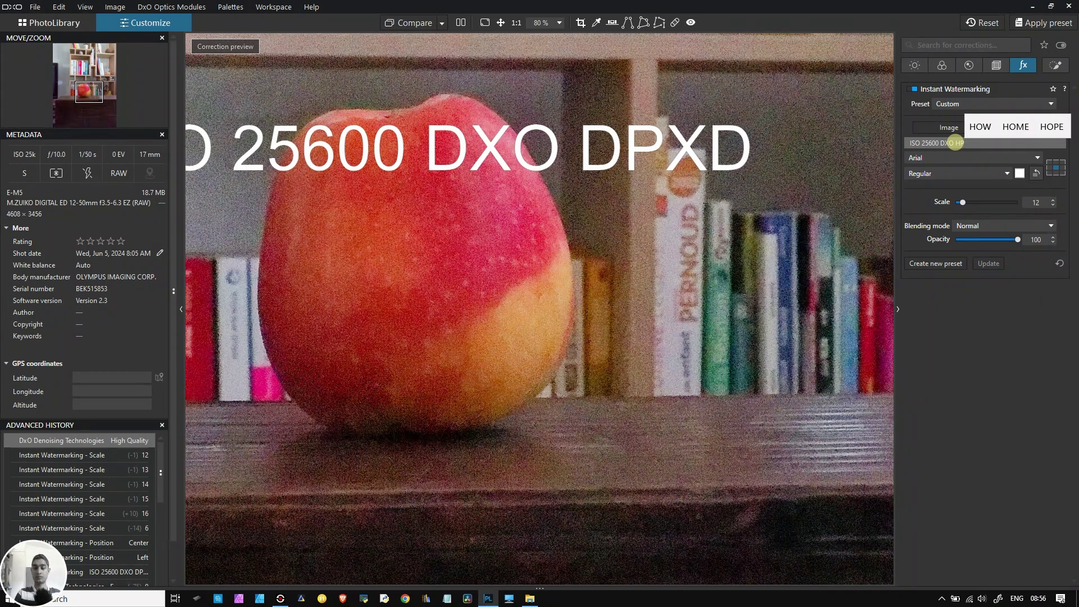
{"action": "key", "text": "BackSpace"}
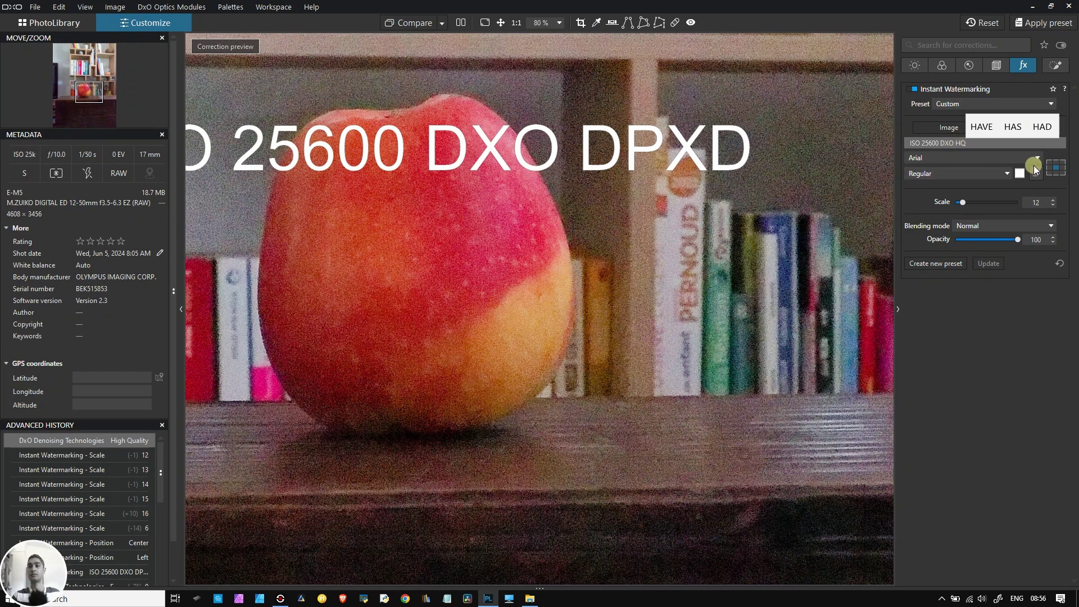
Step: Set the text watermark's scale to 11 and its opacity to 77
{"action": "left_click", "coordinate": [966, 203]}
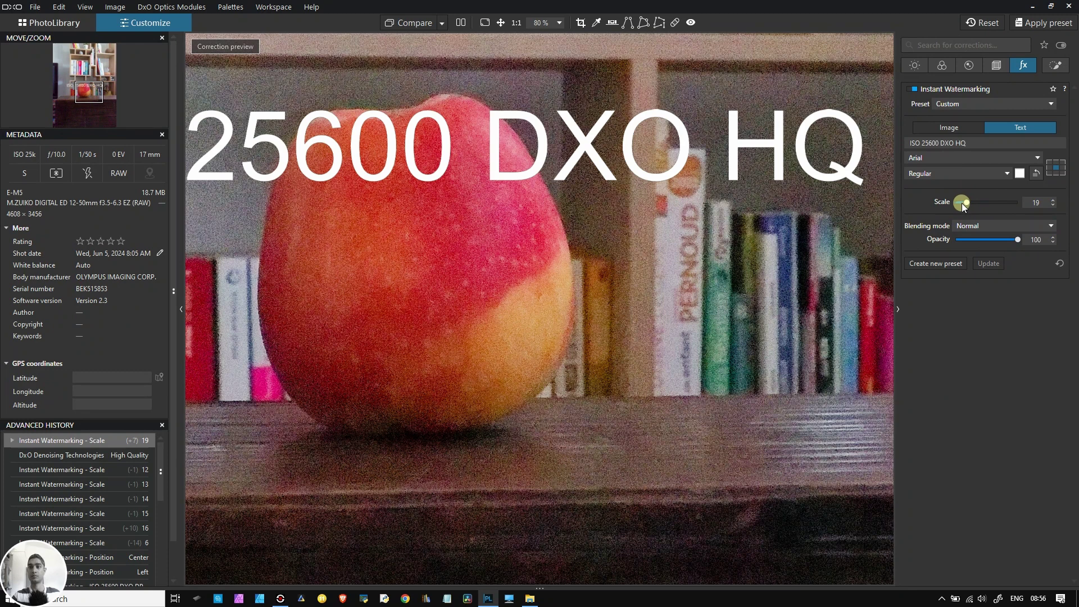
{"action": "left_click", "coordinate": [962, 204]}
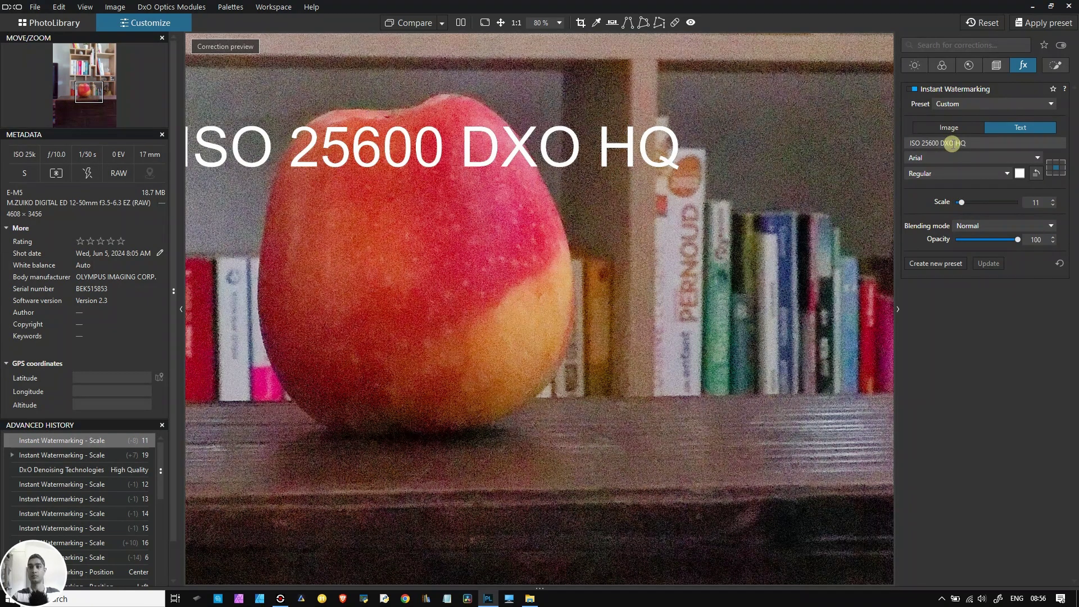
{"action": "left_click", "coordinate": [953, 144]}
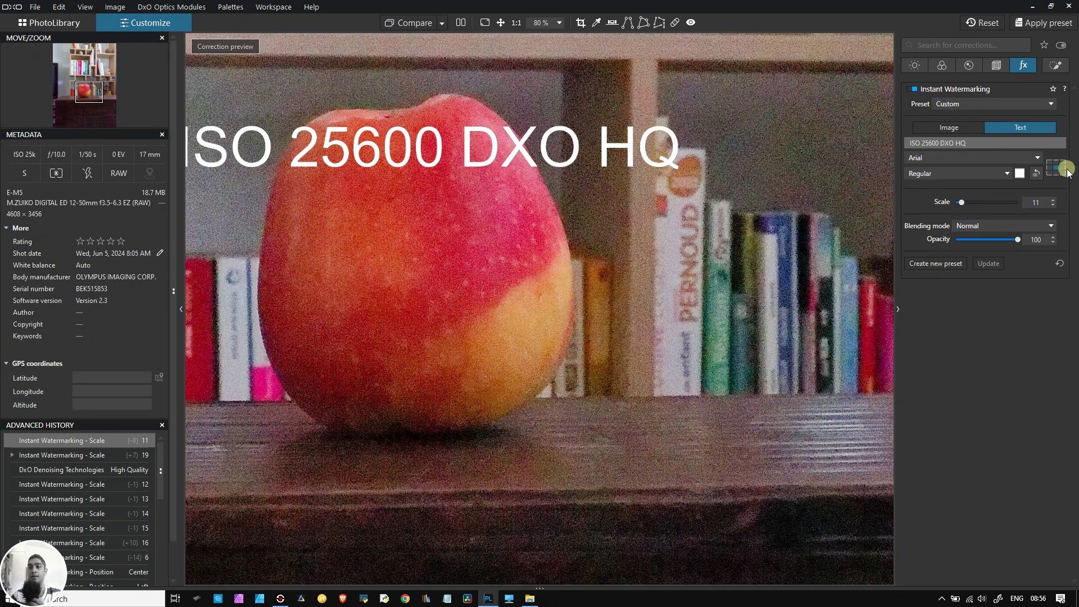
{"action": "left_click", "coordinate": [1004, 240]}
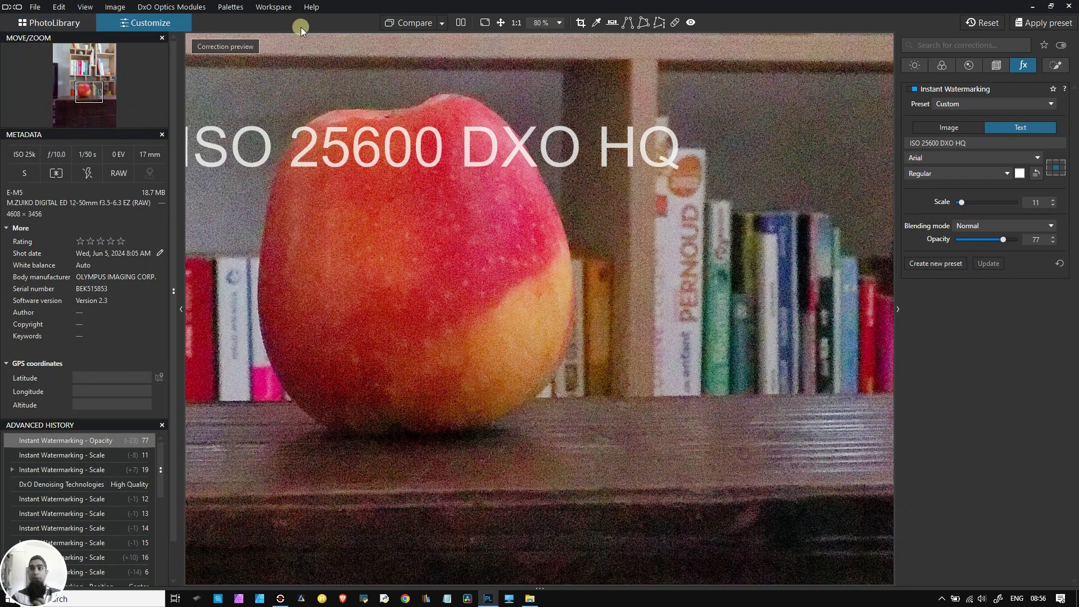
Step: Export the photo to disk with the JPEG for tablet or HDTV option, using the suffix _DPHQ
{"action": "left_click", "coordinate": [59, 7]}
{"action": "left_click", "coordinate": [35, 7]}
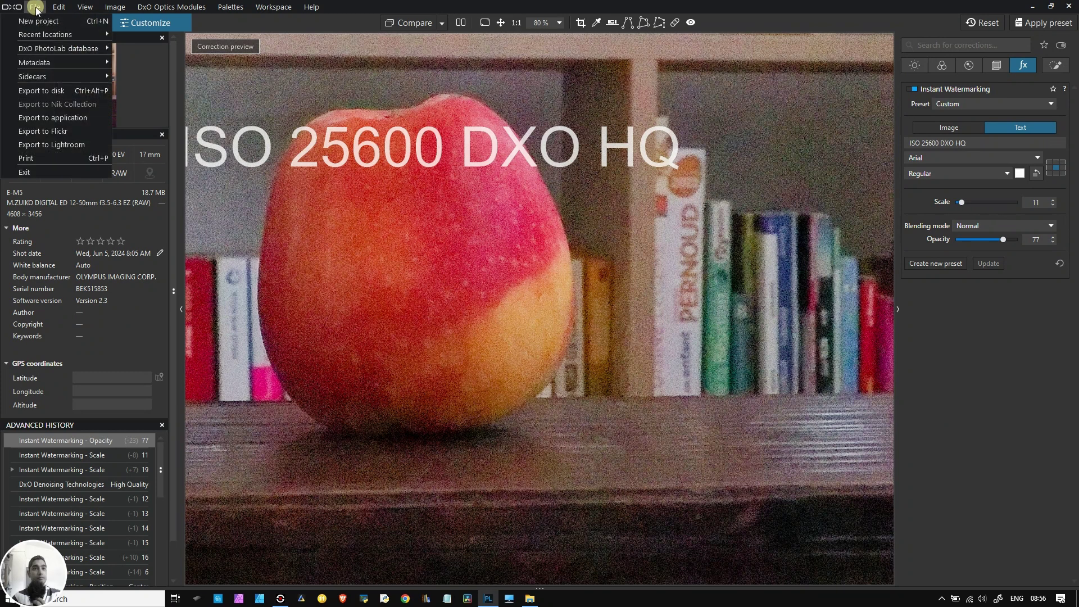
{"action": "left_click", "coordinate": [49, 92]}
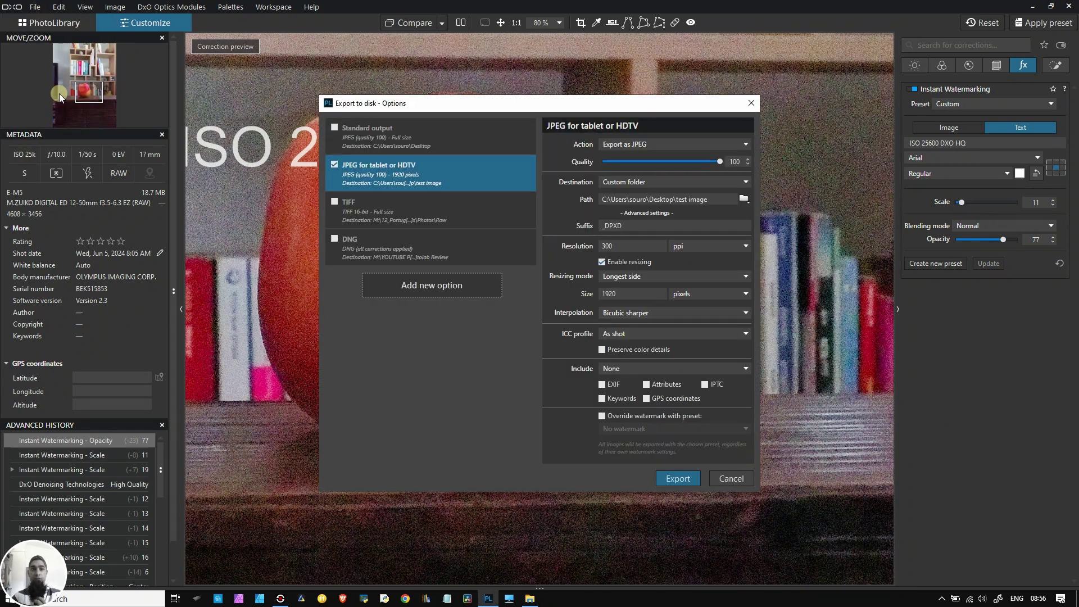
{"action": "left_click", "coordinate": [631, 226]}
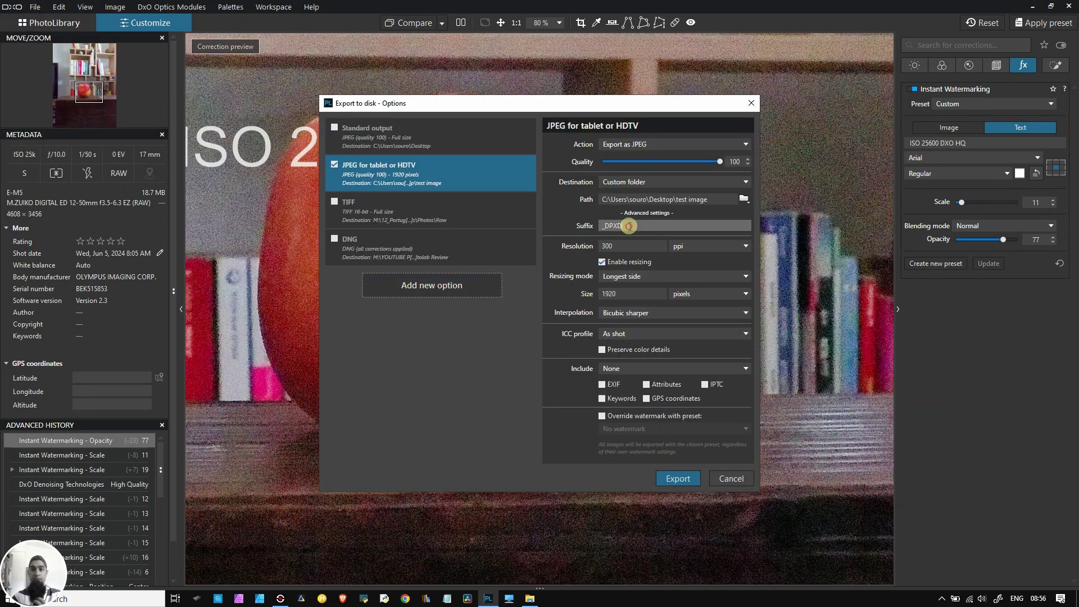
{"action": "left_click", "coordinate": [611, 226]}
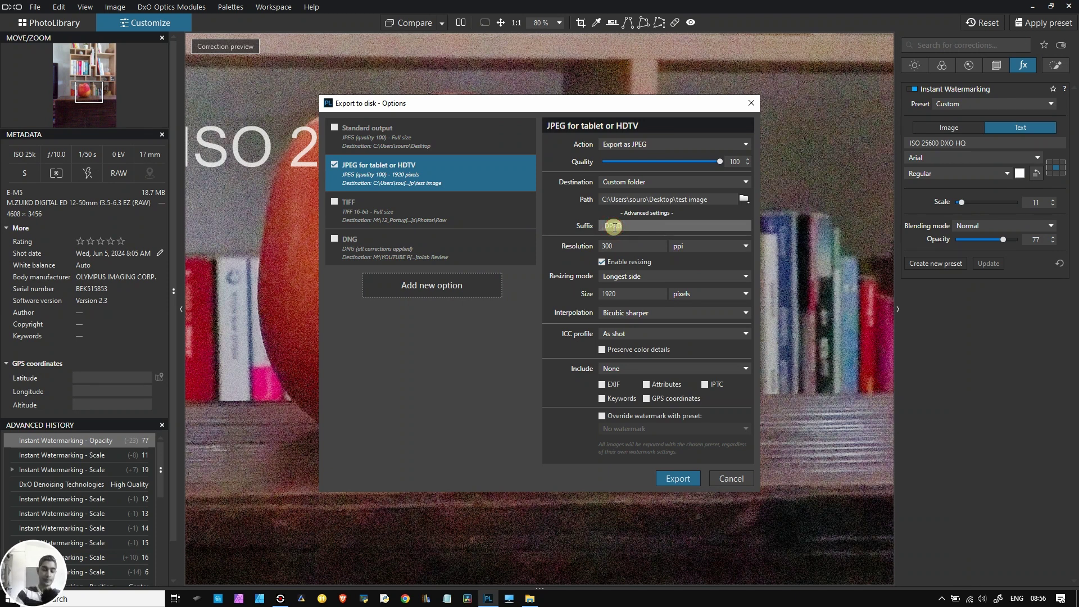
{"action": "type", "text": "HQ"}
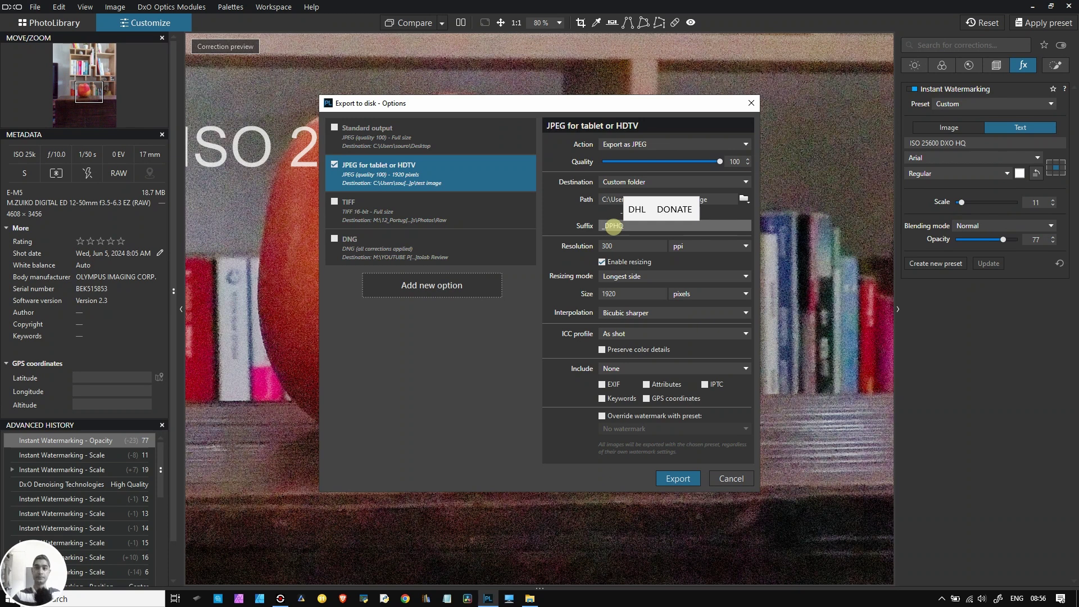
{"action": "left_click", "coordinate": [678, 479]}
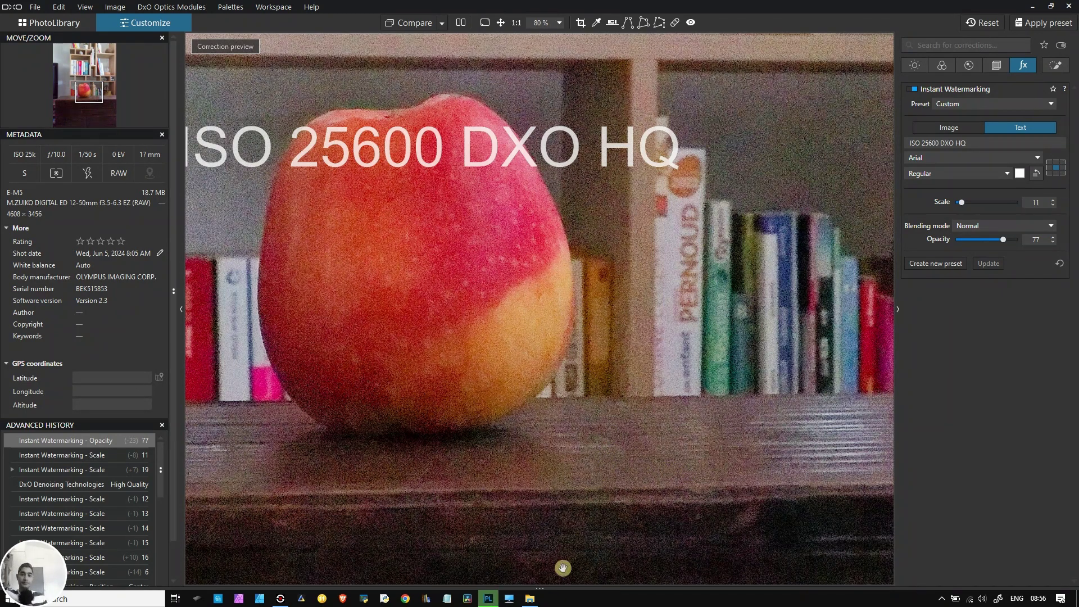
Step: Switch to the test image folder in File Explorer, open ISO 25600_DPHQ.jpg in the image viewer and page through the following photos
{"action": "left_click", "coordinate": [531, 598]}
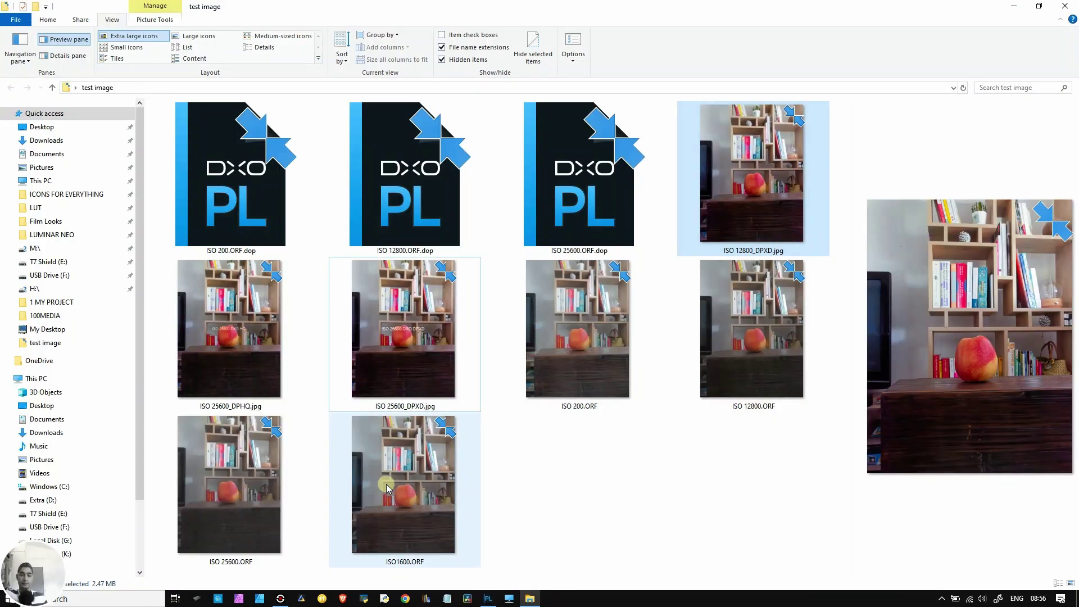
{"action": "mouse_move", "coordinate": [436, 478]}
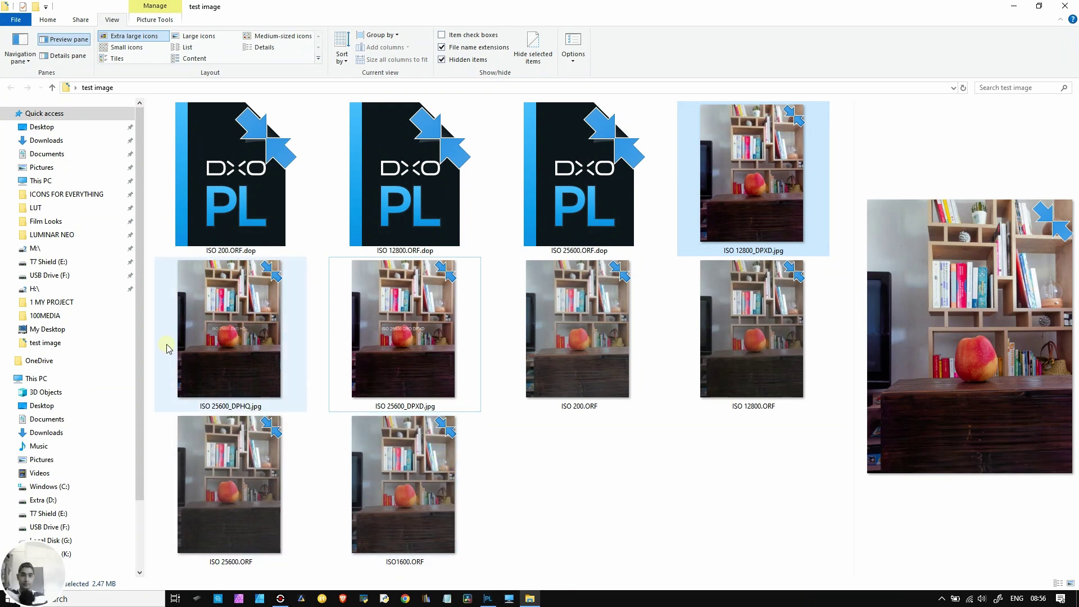
{"action": "left_click", "coordinate": [226, 319]}
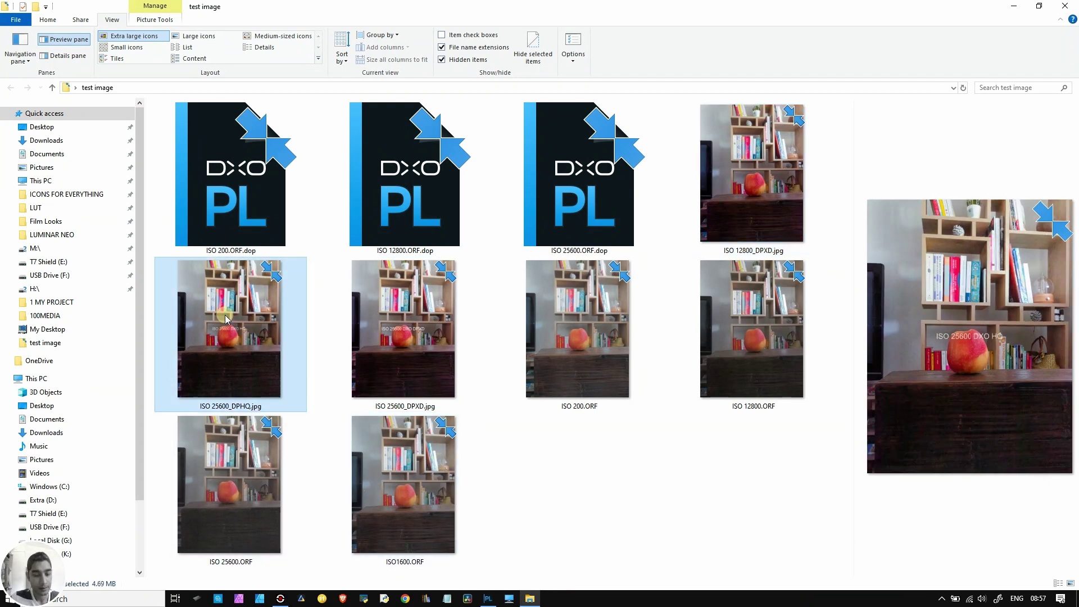
{"action": "double_click", "coordinate": [227, 320]}
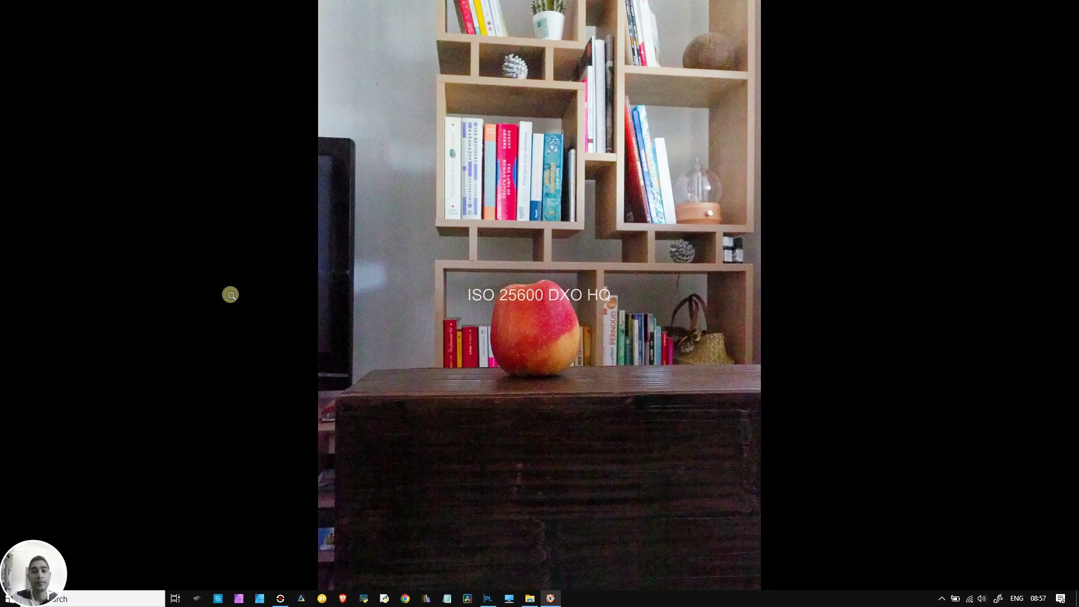
{"action": "key", "text": "Right"}
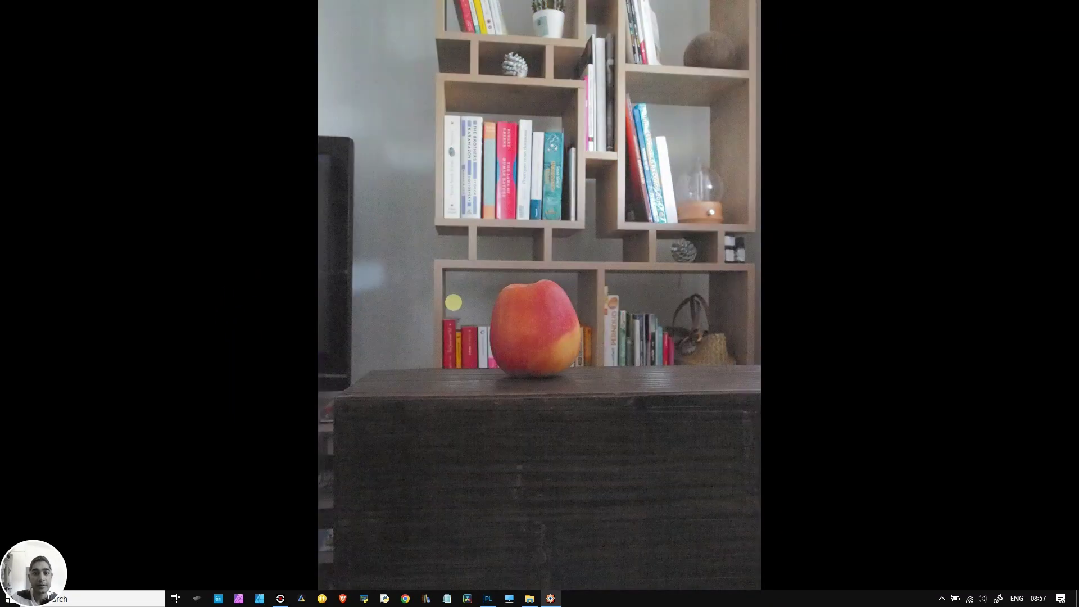
{"action": "key", "text": "Right"}
{"action": "key", "text": "Right"}
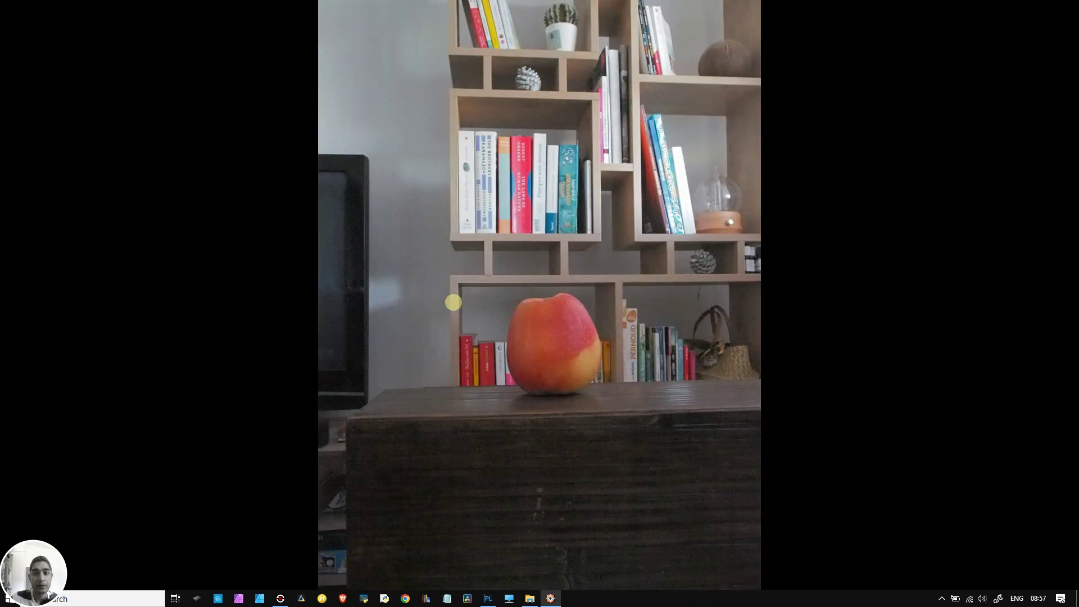
Step: Select ISO 25600_DPHQ.jpg and ISO 25600_DPXD.jpg among the folder's thumbnails and open them in a side-by-side comparison
{"action": "mouse_move", "coordinate": [113, 5]}
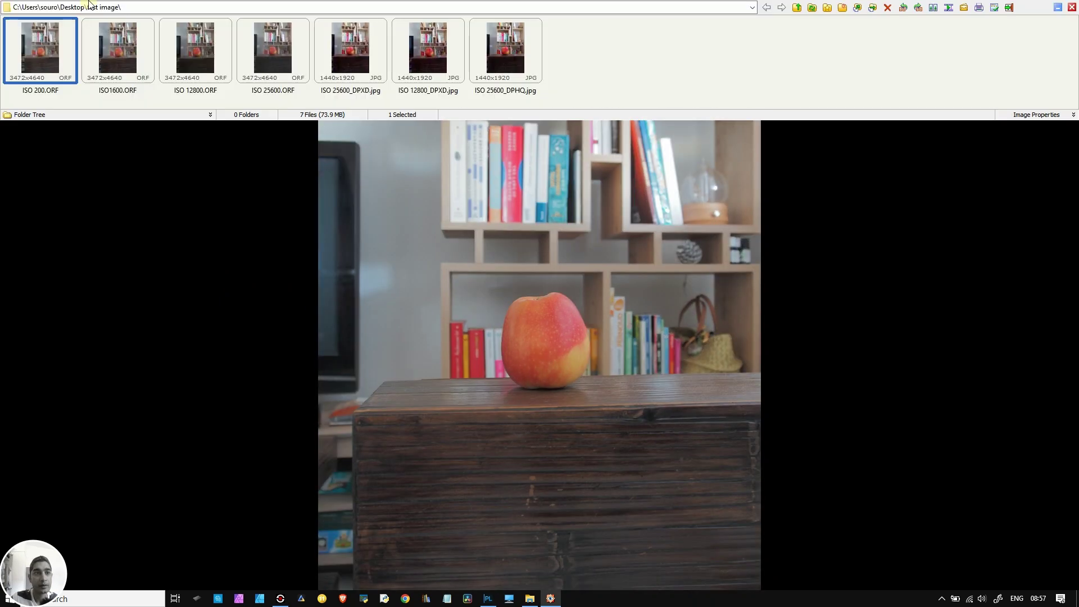
{"action": "left_click", "coordinate": [112, 52]}
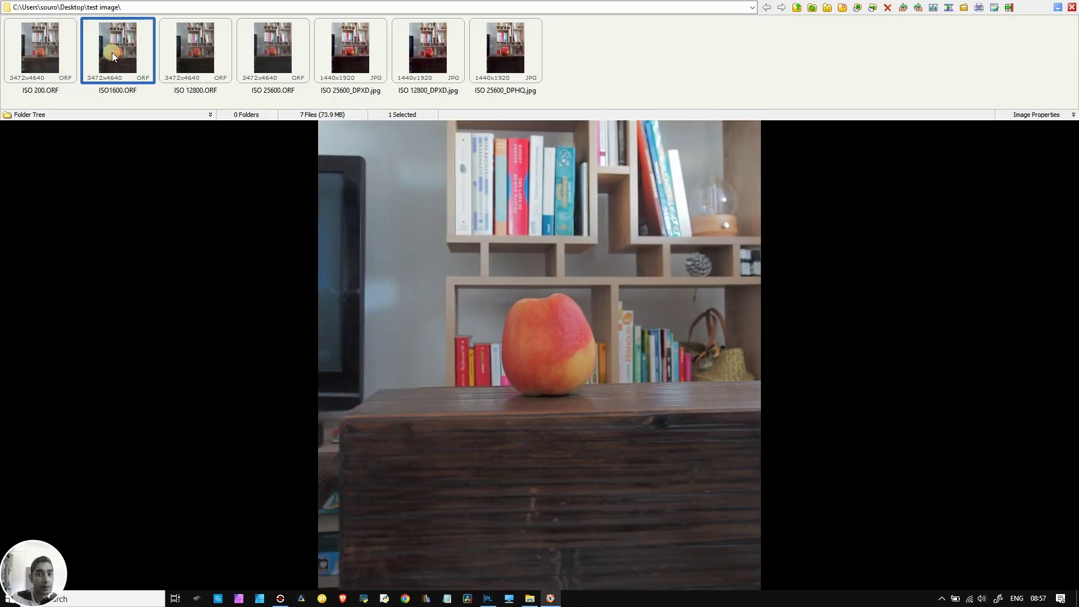
{"action": "left_click", "coordinate": [181, 62]}
{"action": "left_click", "coordinate": [313, 65]}
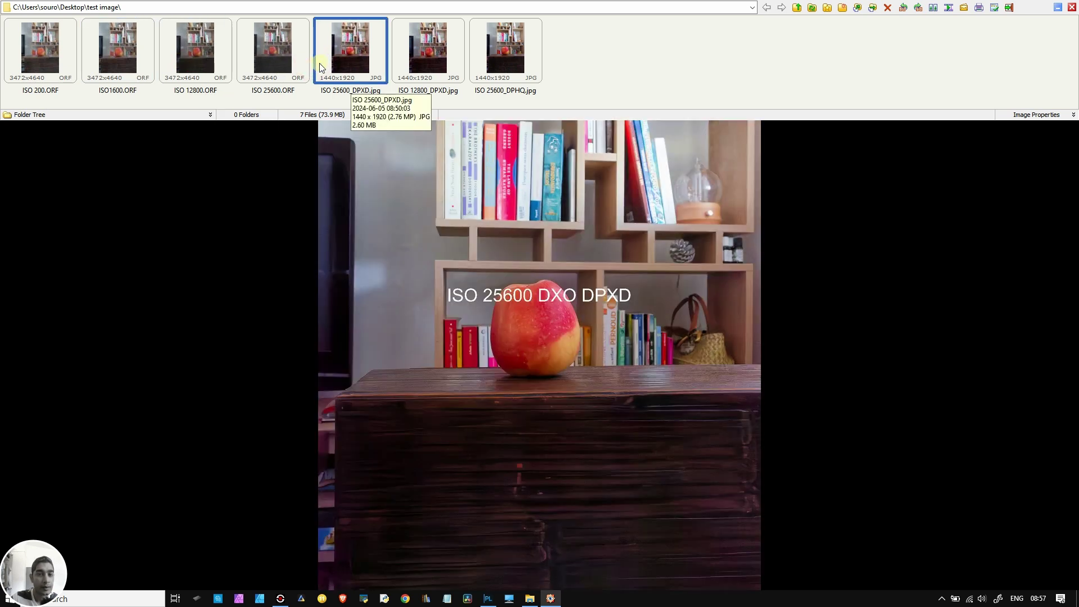
{"action": "left_click", "coordinate": [426, 58]}
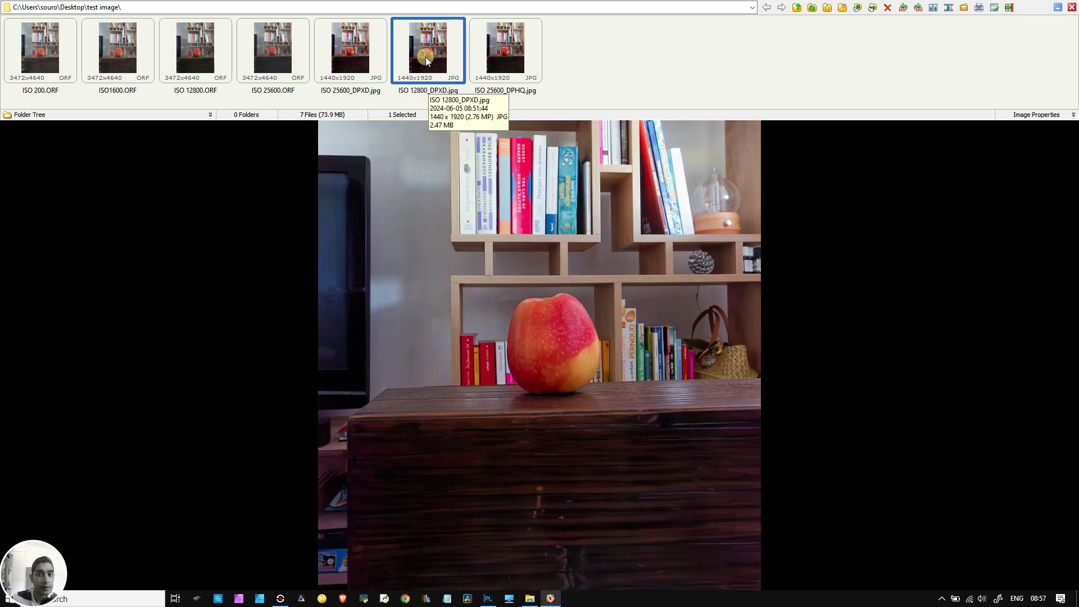
{"action": "left_click", "coordinate": [499, 51]}
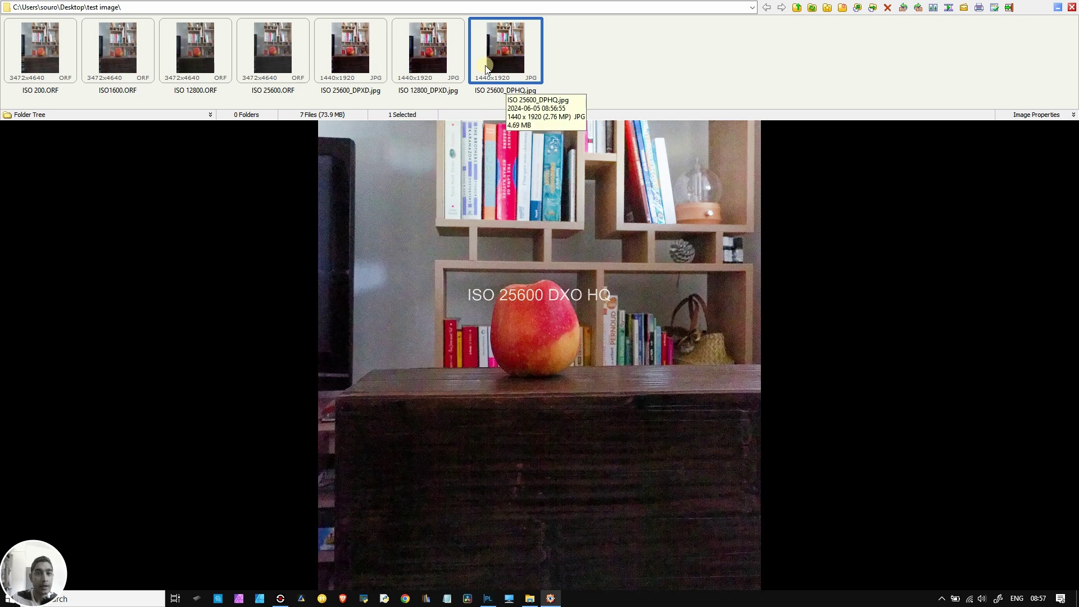
{"action": "left_click", "coordinate": [349, 74], "text": "ctrl"}
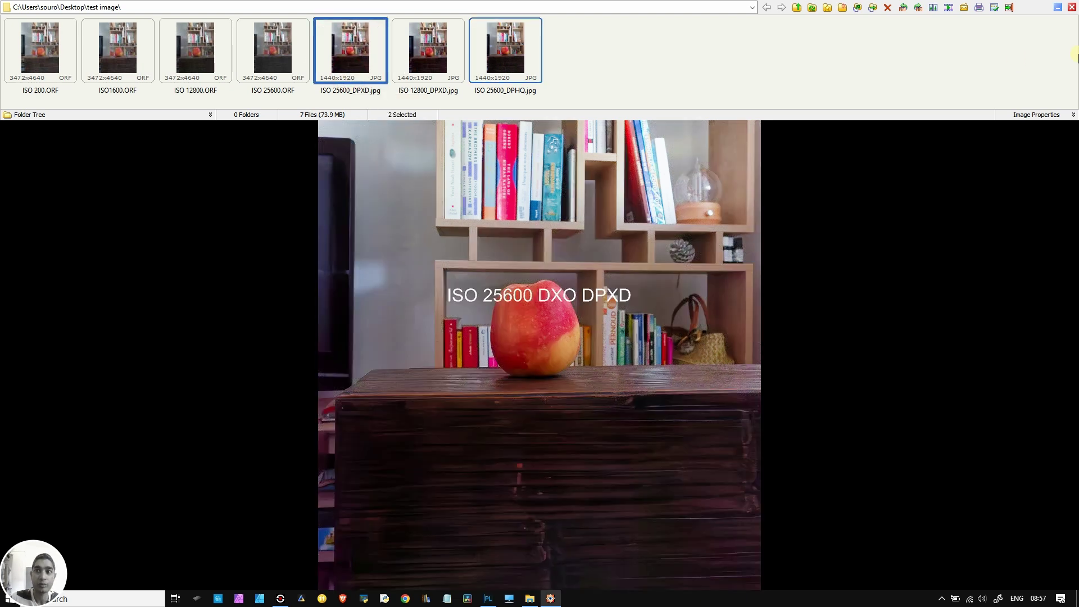
{"action": "left_click", "coordinate": [933, 8]}
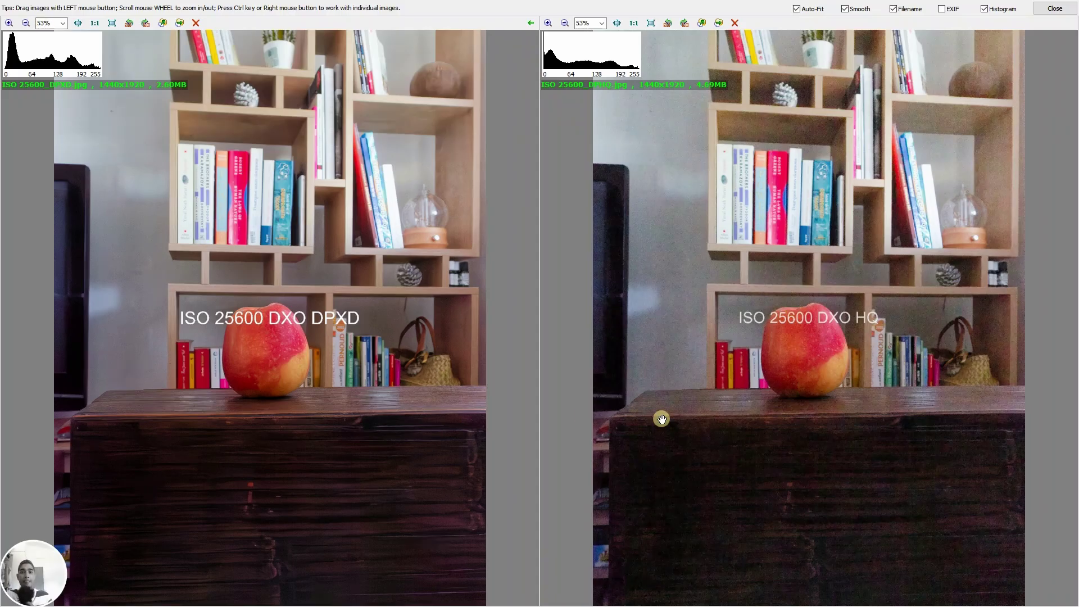
Step: Examine the apple and the shelf behind it at several magnifications, comparing noise and detail between the DPXD and High Quality versions
{"action": "scroll", "coordinate": [119, 313], "scroll_direction": "up", "scroll_amount": 5}
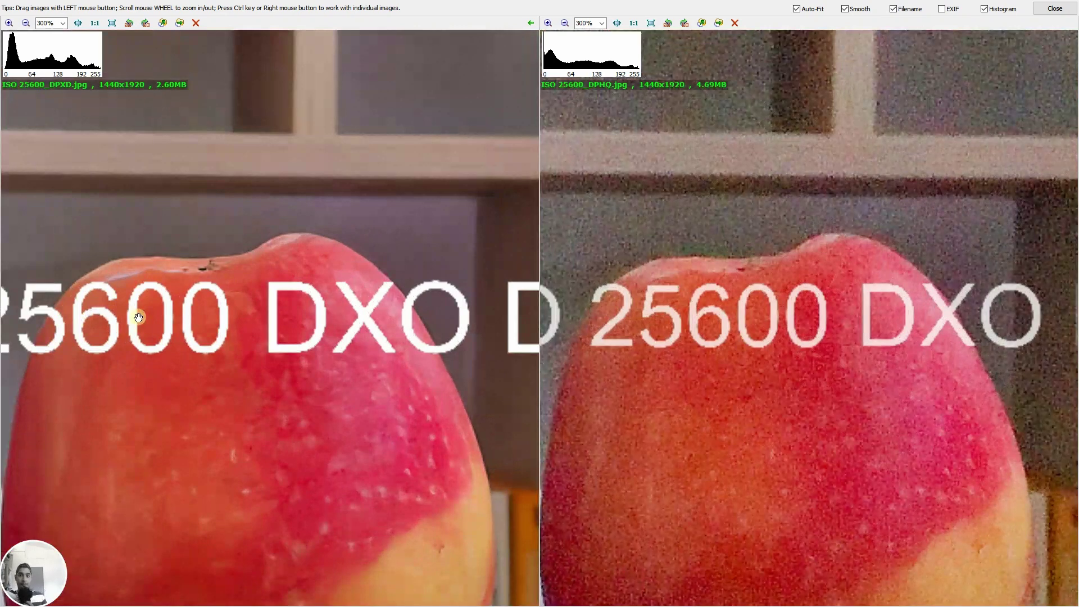
{"action": "scroll", "coordinate": [139, 317], "scroll_direction": "down", "scroll_amount": 5}
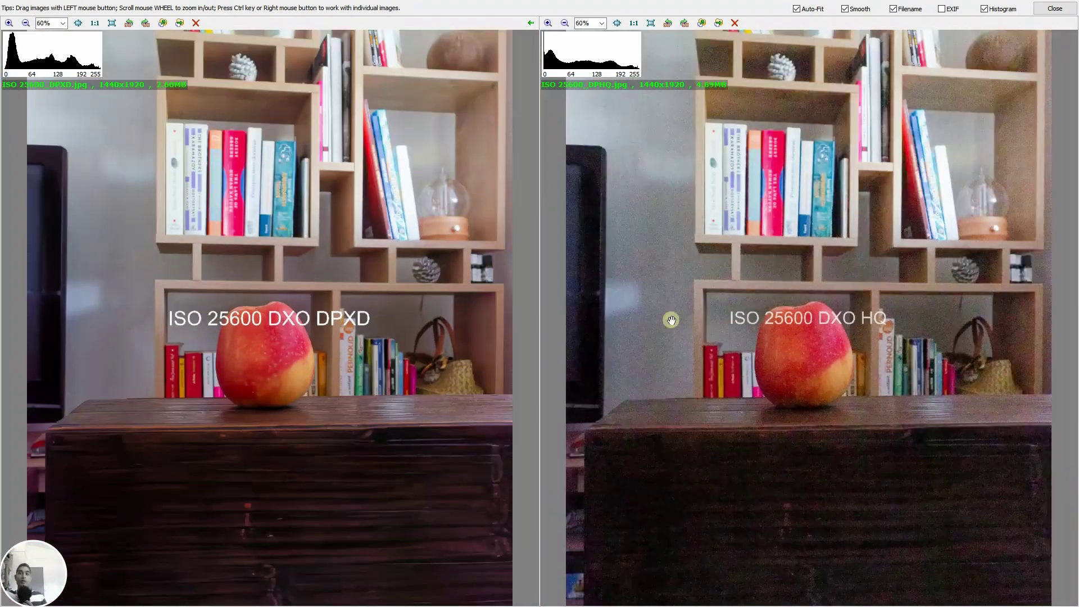
{"action": "scroll", "coordinate": [260, 397], "scroll_direction": "up", "scroll_amount": 4}
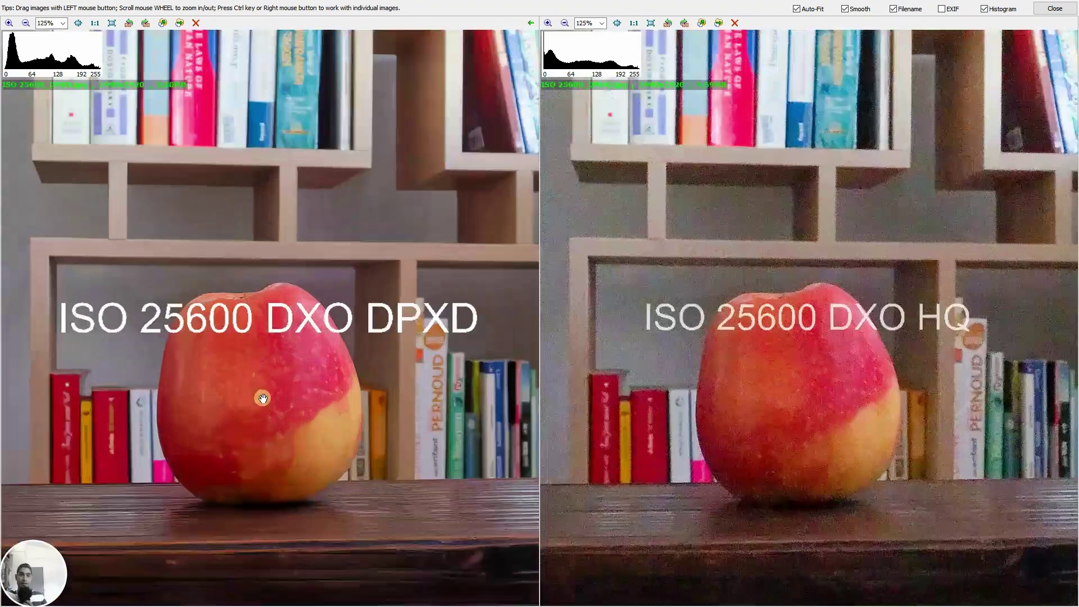
{"action": "scroll", "coordinate": [263, 397], "scroll_direction": "down", "scroll_amount": 3}
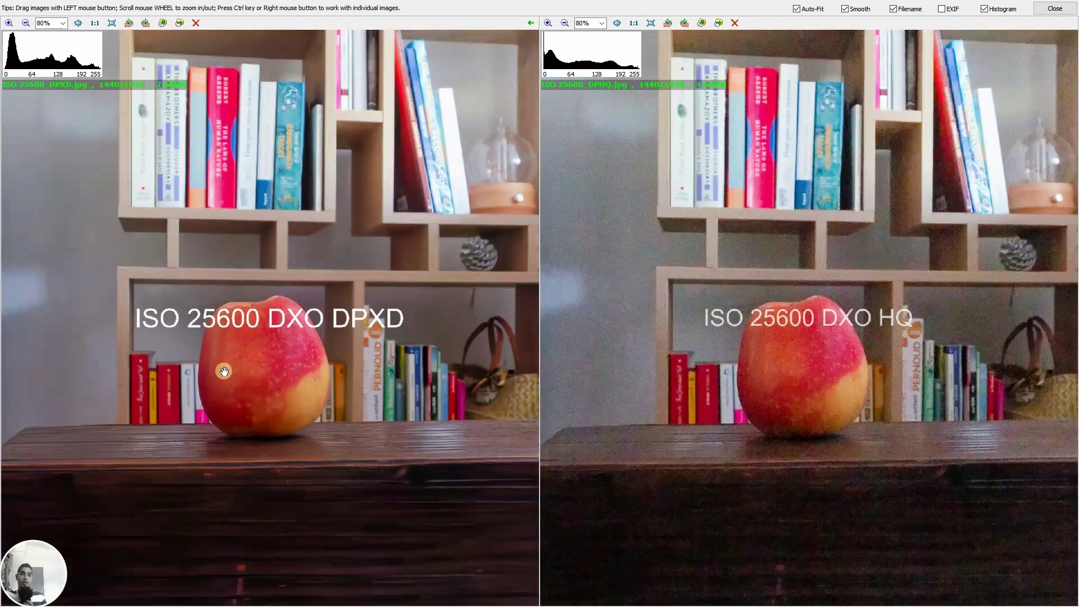
{"action": "scroll", "coordinate": [226, 368], "scroll_direction": "down", "scroll_amount": 1}
{"action": "scroll", "coordinate": [226, 367], "scroll_direction": "up", "scroll_amount": 6}
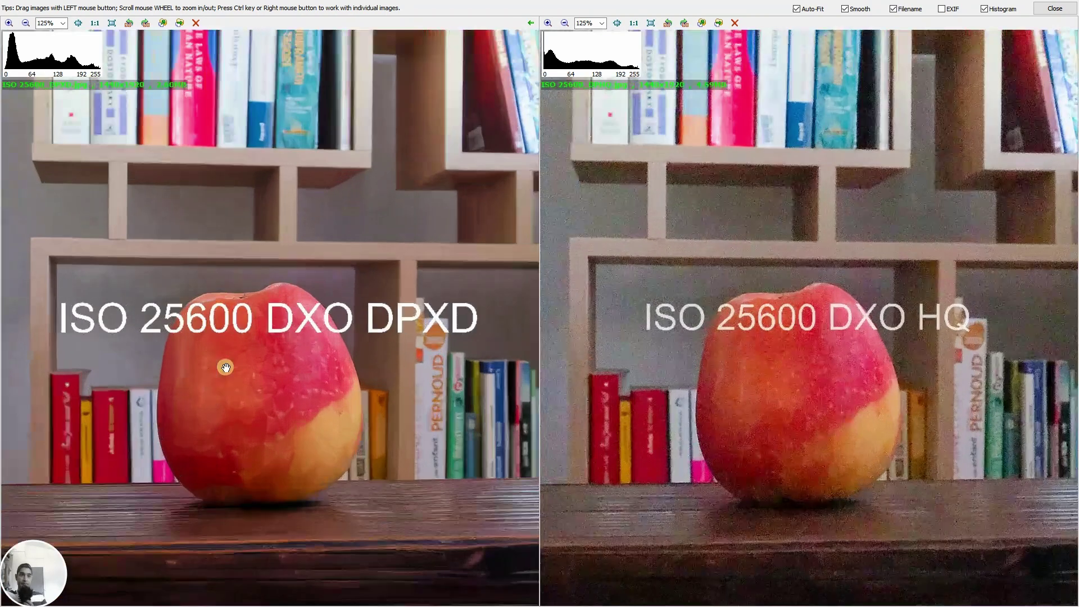
{"action": "scroll", "coordinate": [225, 367], "scroll_direction": "up", "scroll_amount": 2}
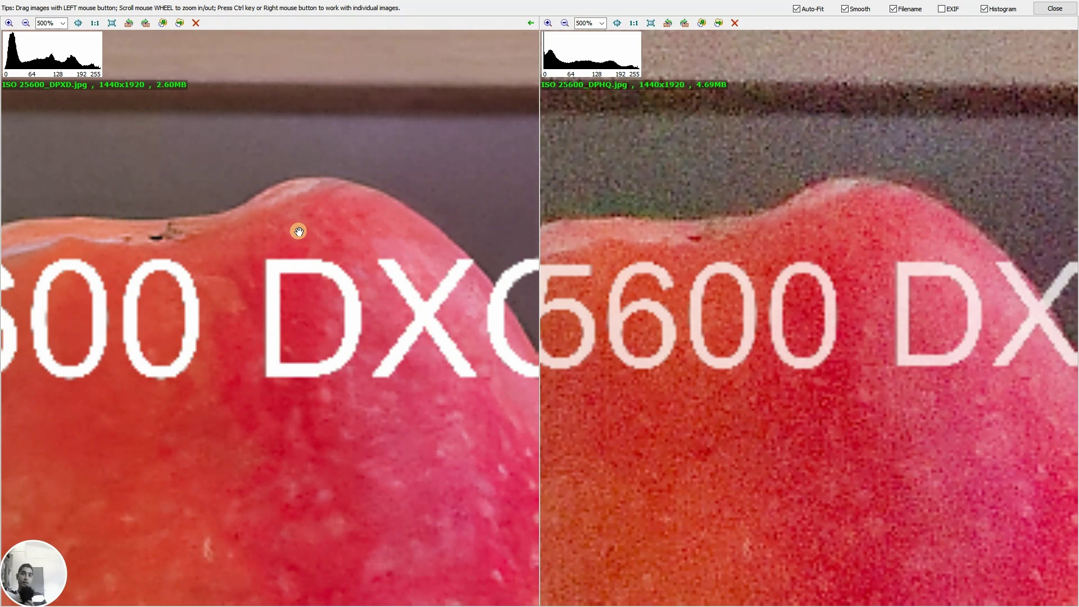
{"action": "scroll", "coordinate": [294, 228], "scroll_direction": "down", "scroll_amount": 2}
{"action": "scroll", "coordinate": [299, 231], "scroll_direction": "up", "scroll_amount": 1}
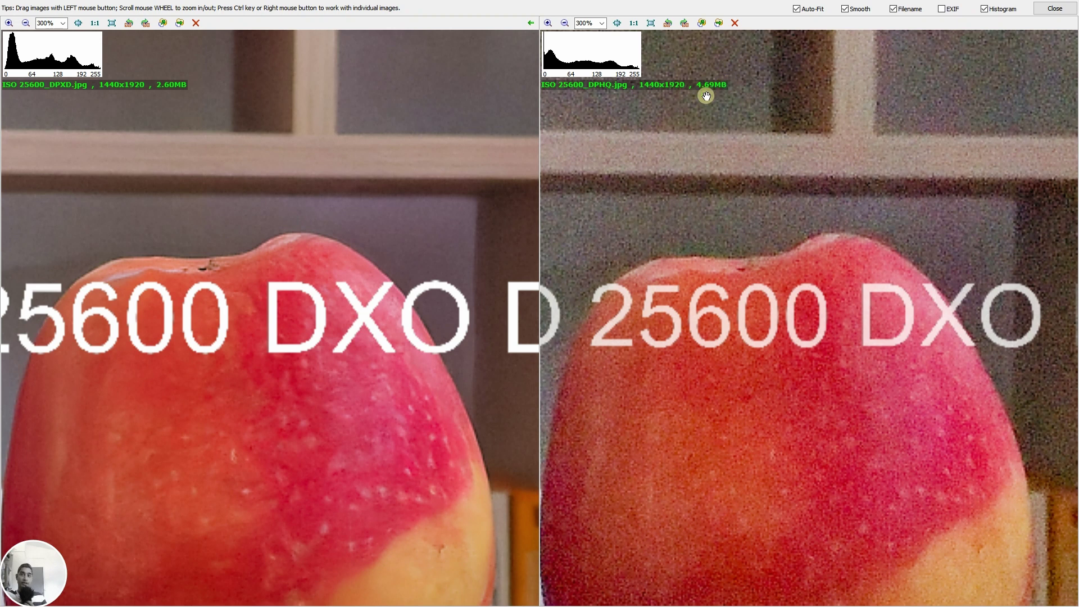
Step: Compare noise and skin texture along the apple's upper edge between the DPXD and HQ versions, from the whole scene up to 700%
{"action": "scroll", "coordinate": [829, 246], "scroll_direction": "down", "scroll_amount": 1}
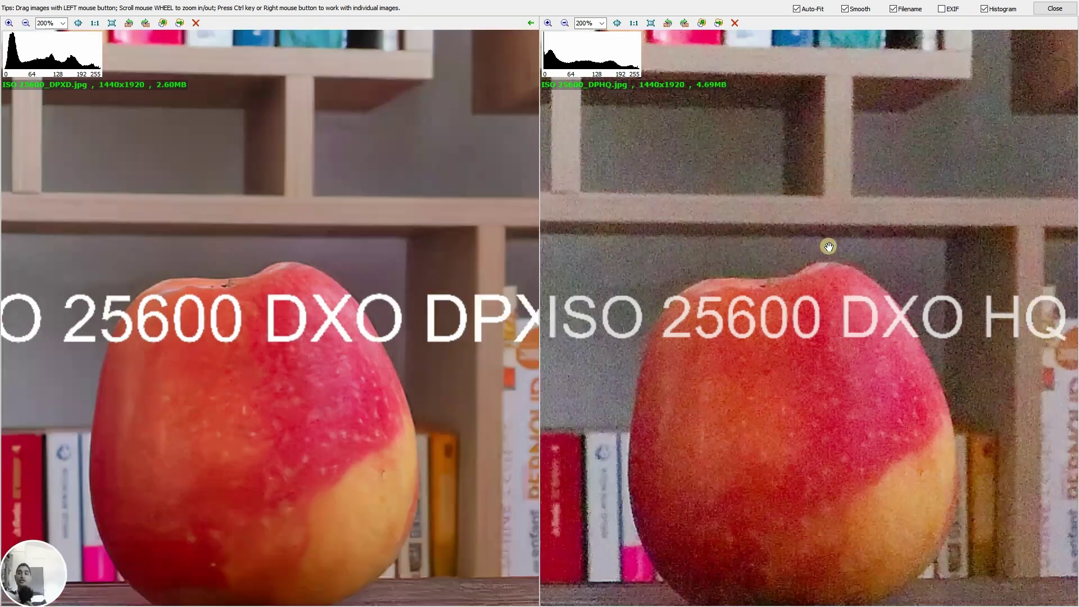
{"action": "scroll", "coordinate": [821, 422], "scroll_direction": "up", "scroll_amount": 3}
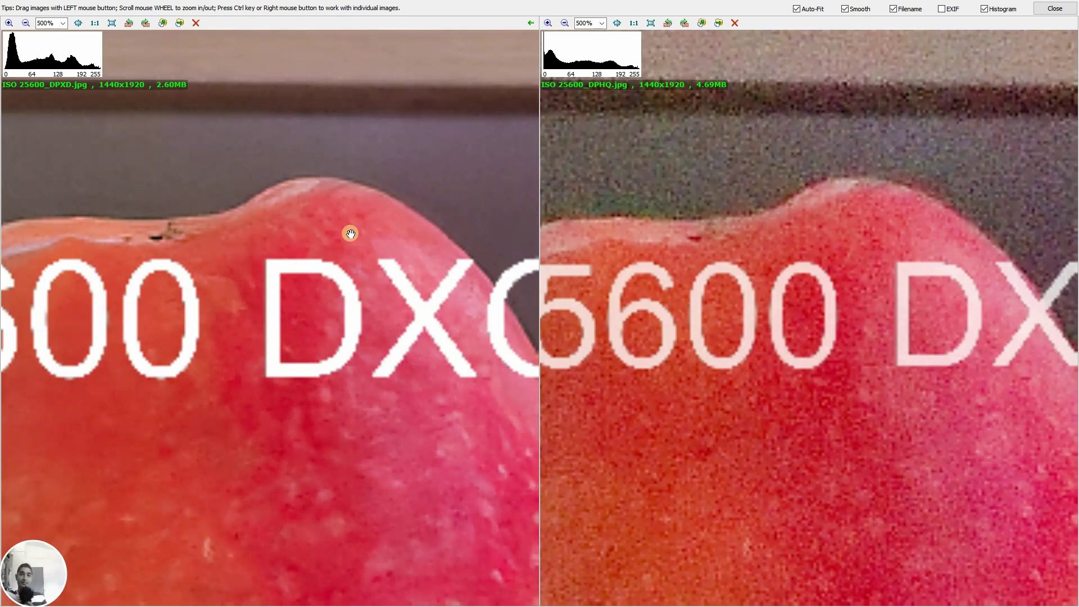
{"action": "scroll", "coordinate": [998, 205], "scroll_direction": "down", "scroll_amount": 3}
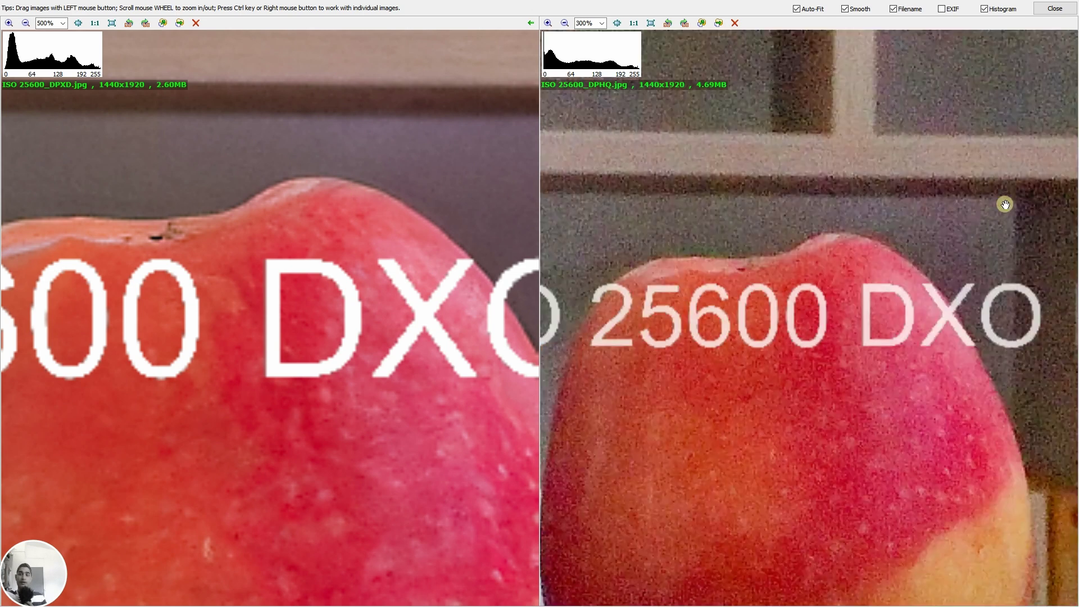
{"action": "scroll", "coordinate": [978, 233], "scroll_direction": "down", "scroll_amount": 4}
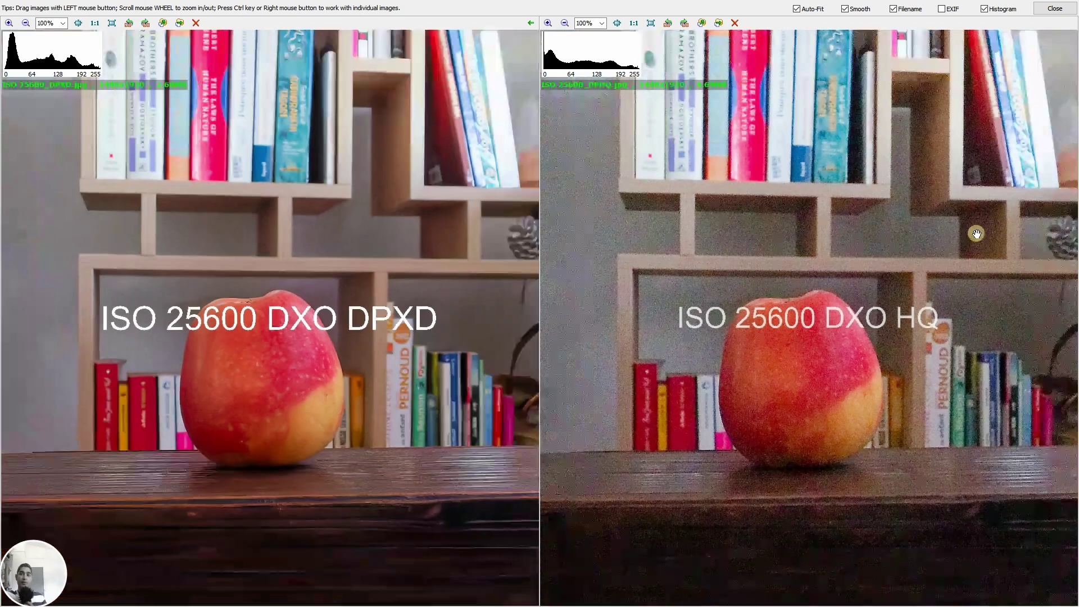
{"action": "scroll", "coordinate": [976, 233], "scroll_direction": "up", "scroll_amount": 3}
{"action": "scroll", "coordinate": [977, 234], "scroll_direction": "up", "scroll_amount": 3}
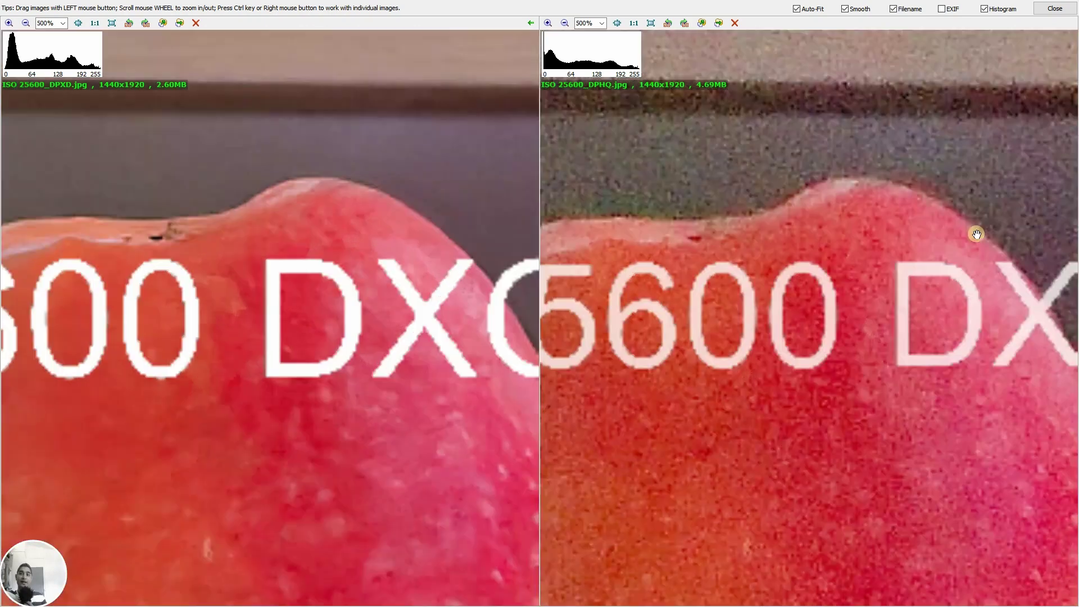
{"action": "scroll", "coordinate": [977, 234], "scroll_direction": "down", "scroll_amount": 5}
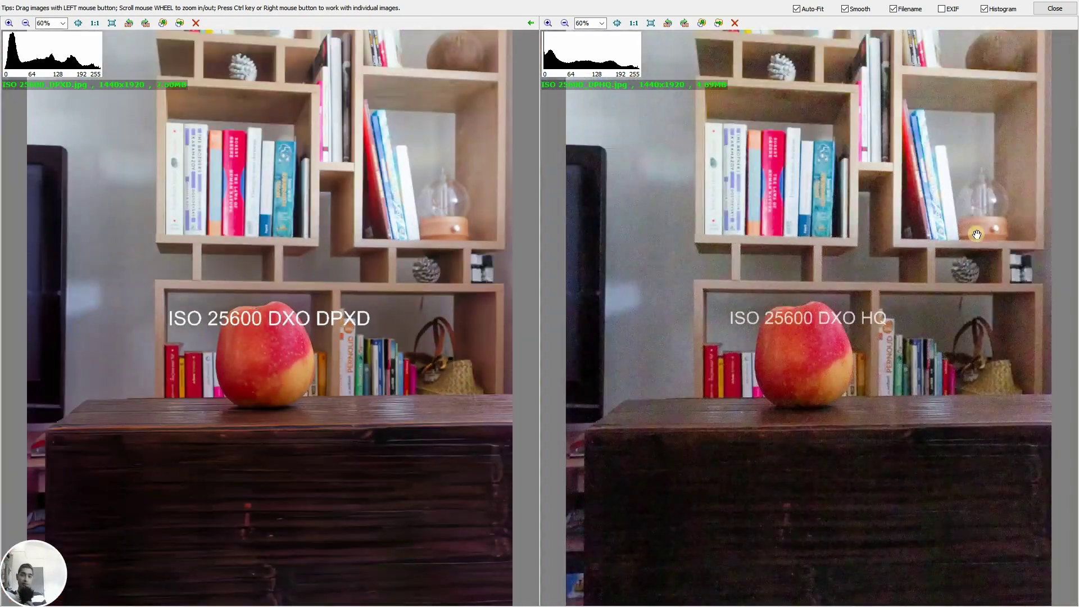
{"action": "scroll", "coordinate": [976, 235], "scroll_direction": "down", "scroll_amount": 1}
{"action": "scroll", "coordinate": [977, 234], "scroll_direction": "down", "scroll_amount": 2}
{"action": "scroll", "coordinate": [977, 234], "scroll_direction": "up", "scroll_amount": 10}
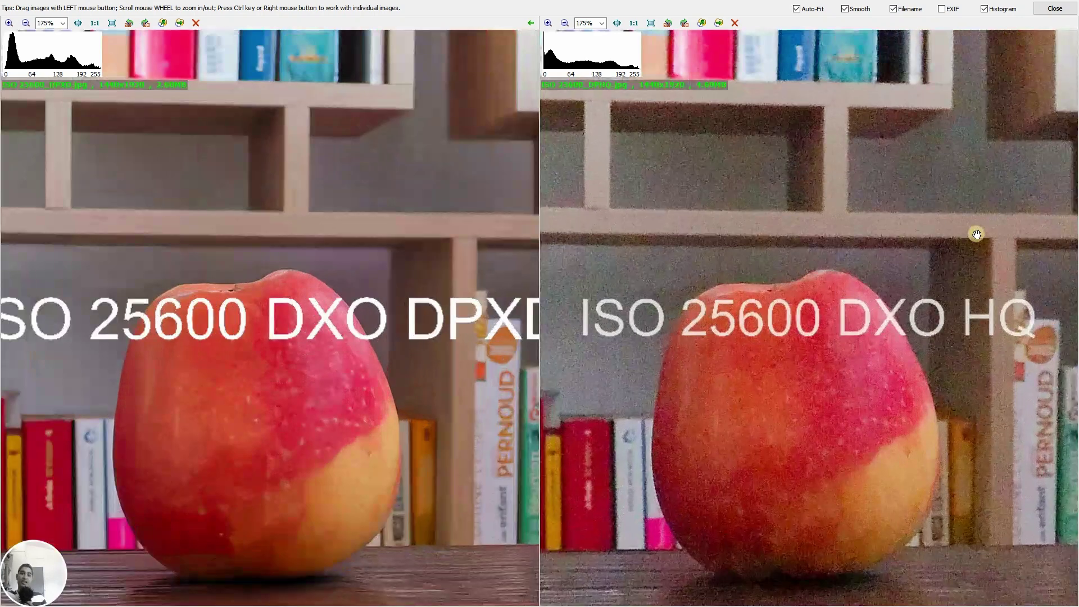
{"action": "scroll", "coordinate": [977, 234], "scroll_direction": "up", "scroll_amount": 9}
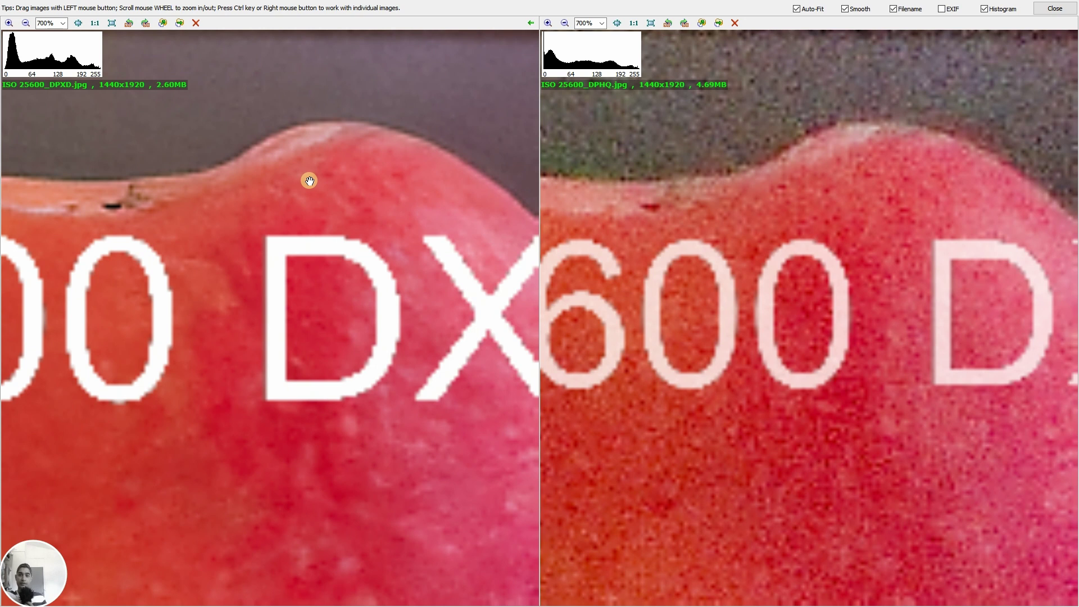
{"action": "scroll", "coordinate": [309, 181], "scroll_direction": "down", "scroll_amount": 7}
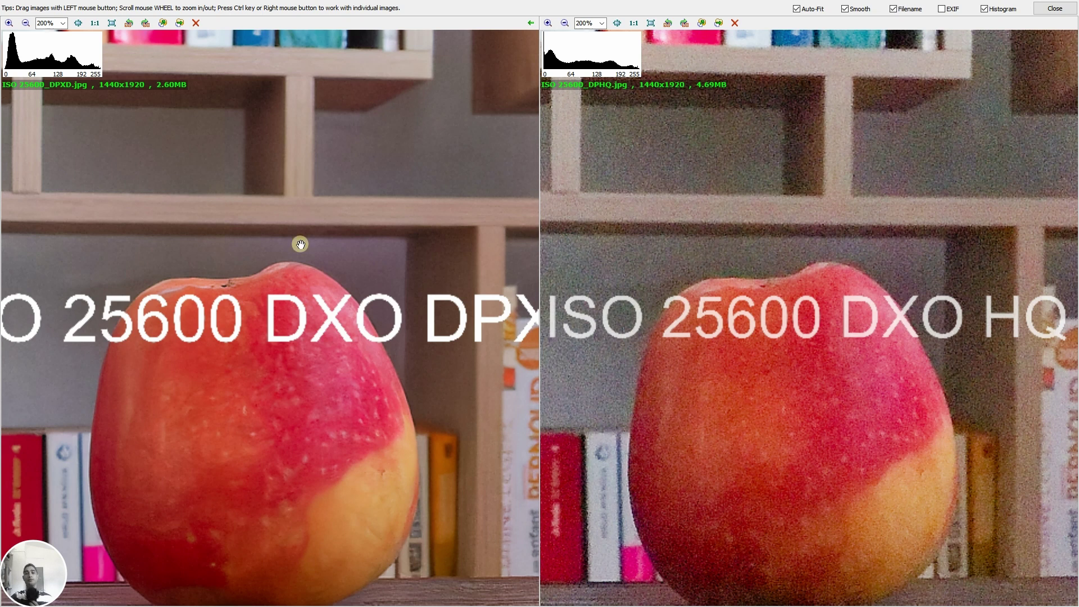
{"action": "scroll", "coordinate": [299, 255], "scroll_direction": "down", "scroll_amount": 3}
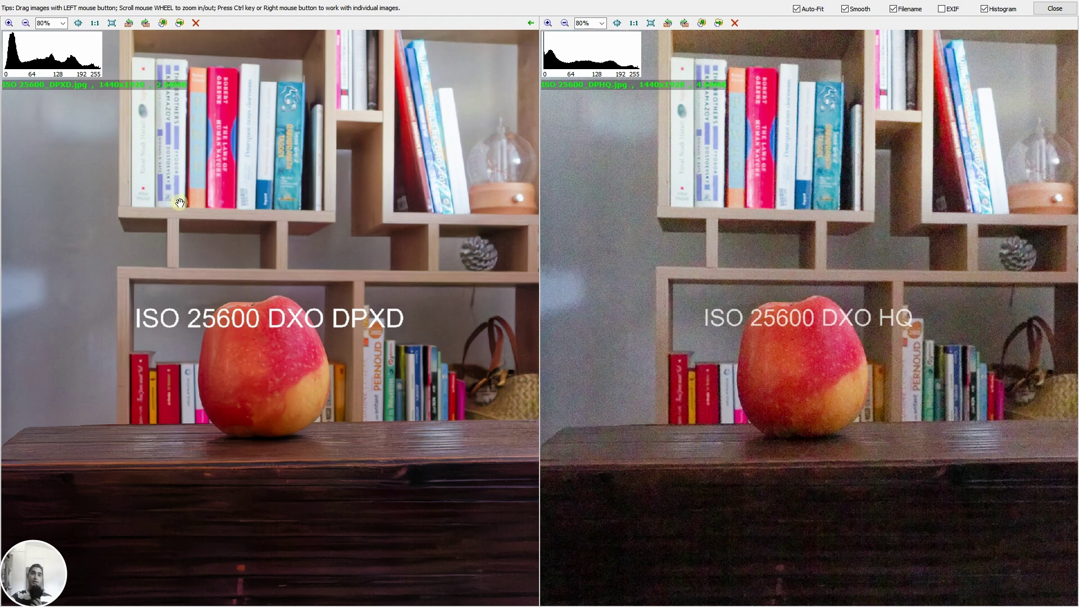
Step: Examine the book spines on the shelf above the apple at 200% and 300%, comparing lettering and noise in both versions
{"action": "left_click_drag", "start_coordinate": [266, 146], "coordinate": [255, 281]}
{"action": "scroll", "coordinate": [256, 281], "scroll_direction": "up", "scroll_amount": 3}
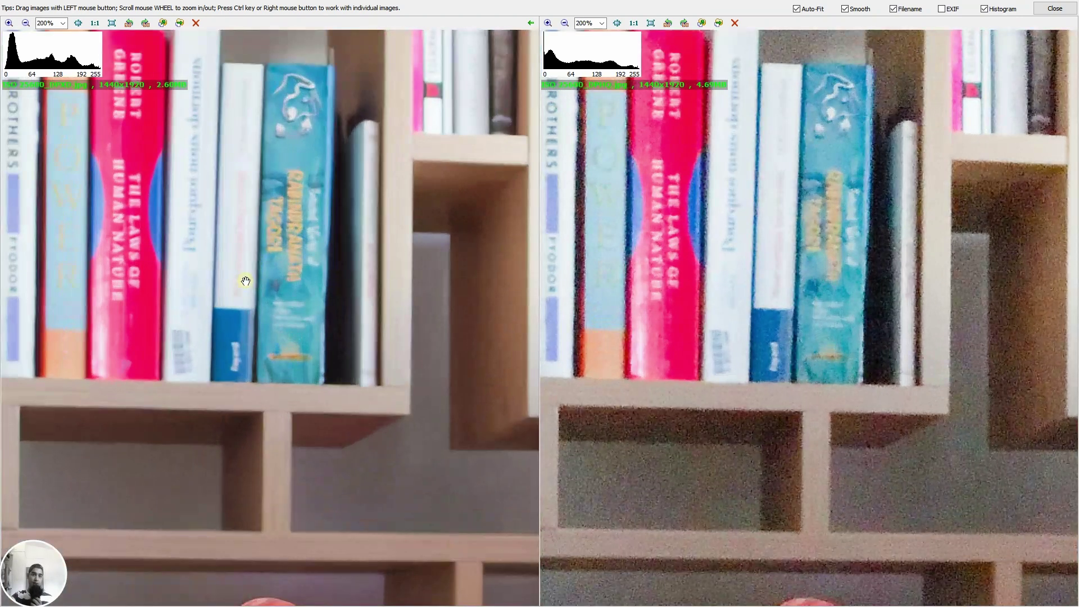
{"action": "scroll", "coordinate": [150, 225], "scroll_direction": "up", "scroll_amount": 1}
{"action": "left_click_drag", "start_coordinate": [149, 225], "coordinate": [345, 414]}
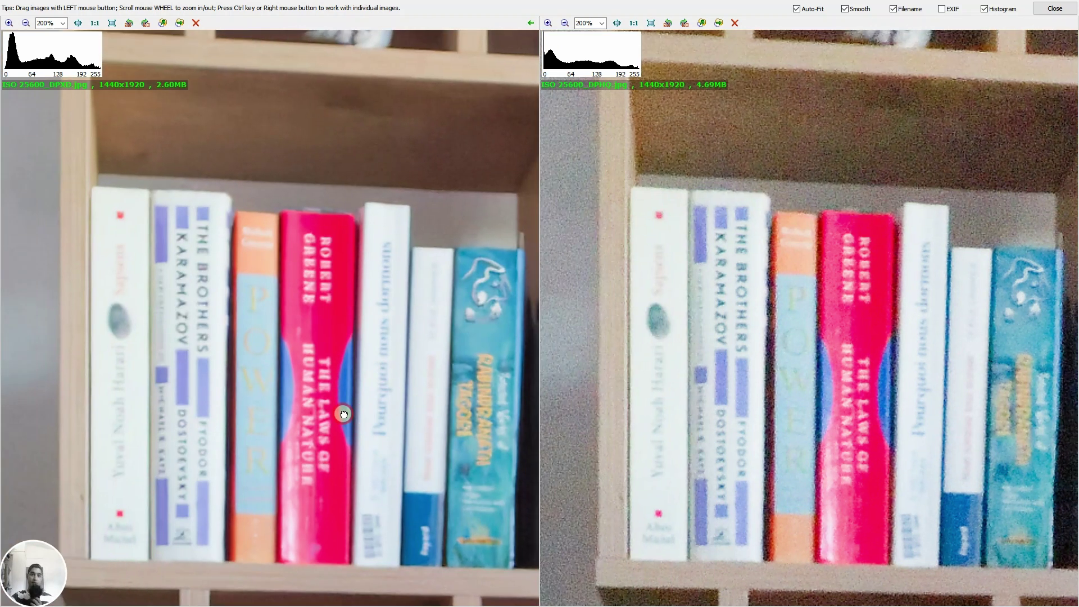
{"action": "scroll", "coordinate": [307, 391], "scroll_direction": "up", "scroll_amount": 1}
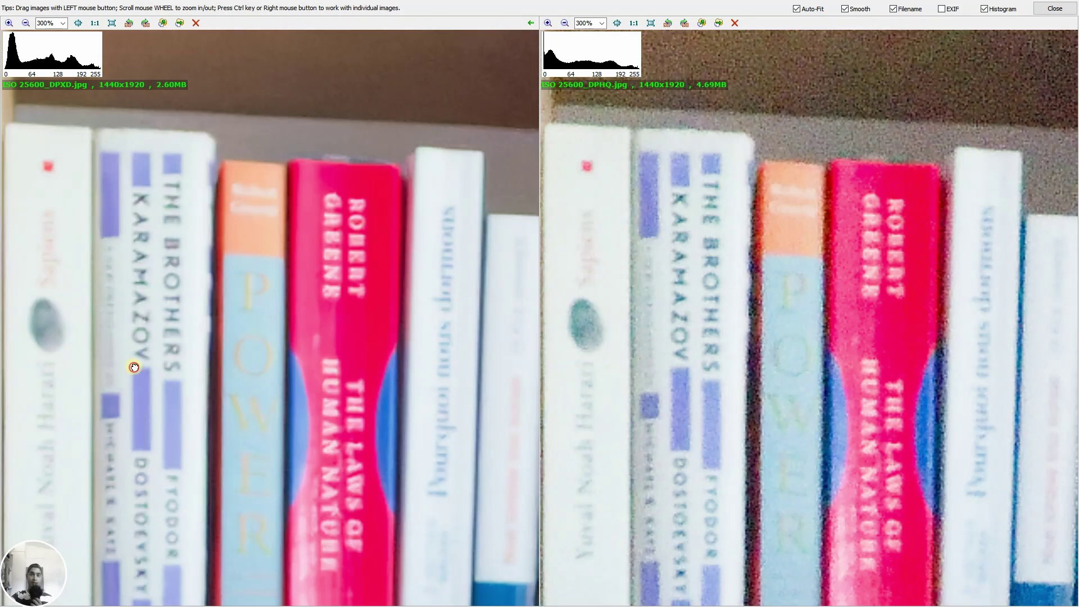
{"action": "left_click_drag", "start_coordinate": [132, 366], "coordinate": [183, 314]}
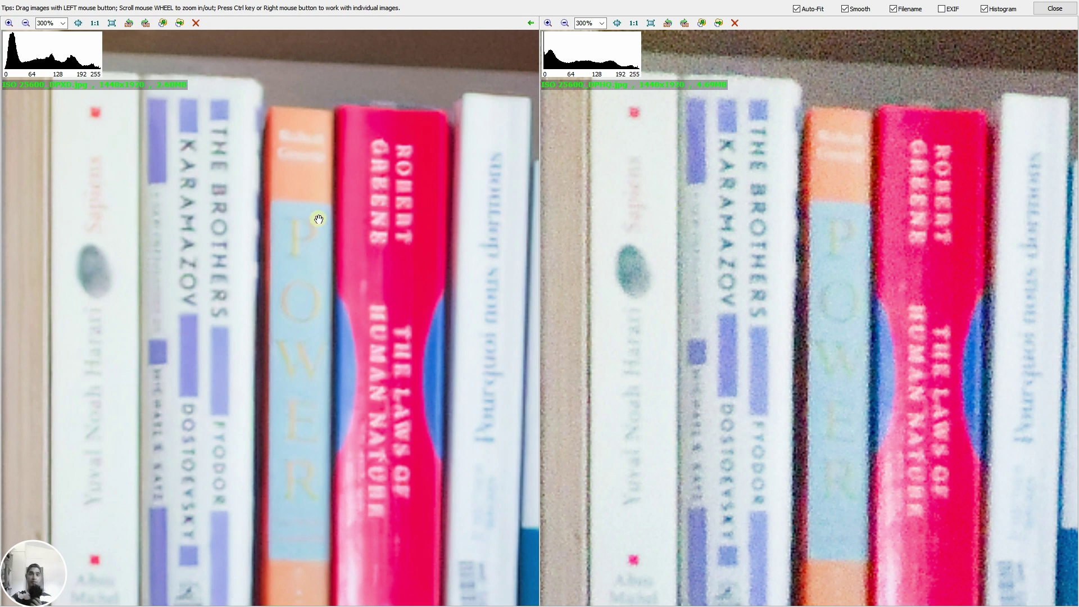
{"action": "left_click_drag", "start_coordinate": [321, 286], "coordinate": [320, 243]}
{"action": "left_click_drag", "start_coordinate": [479, 272], "coordinate": [224, 301]}
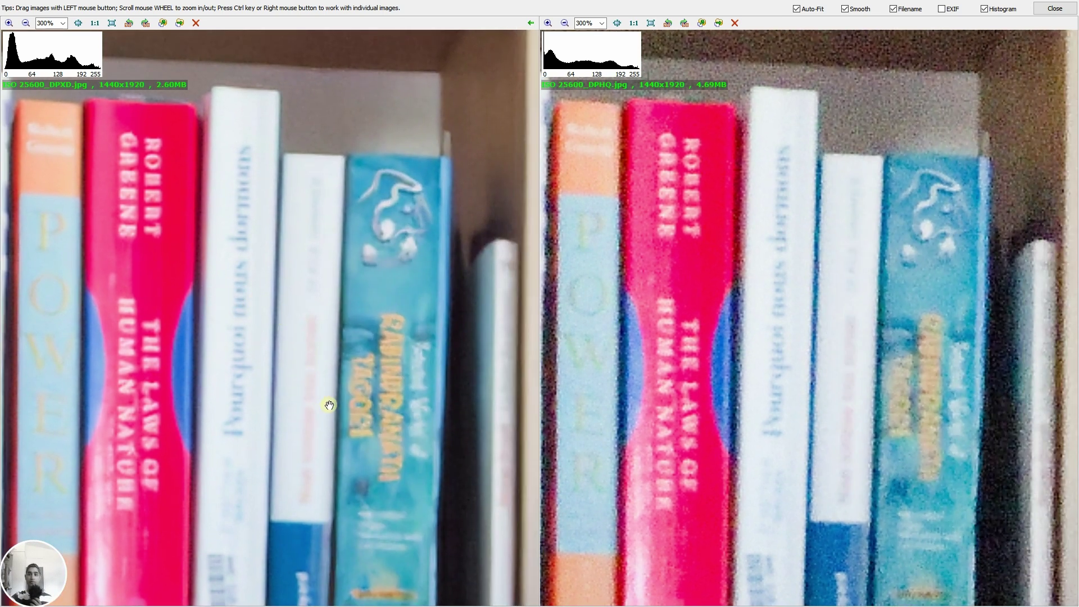
{"action": "scroll", "coordinate": [920, 394], "scroll_direction": "down", "scroll_amount": 1}
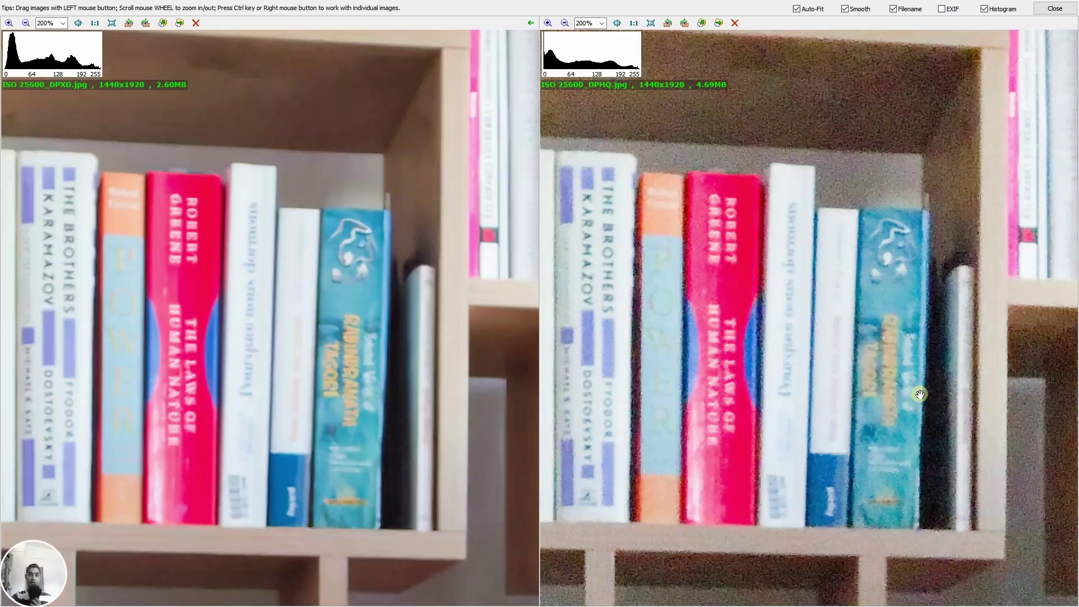
{"action": "scroll", "coordinate": [920, 394], "scroll_direction": "down", "scroll_amount": 1}
{"action": "scroll", "coordinate": [919, 395], "scroll_direction": "down", "scroll_amount": 2}
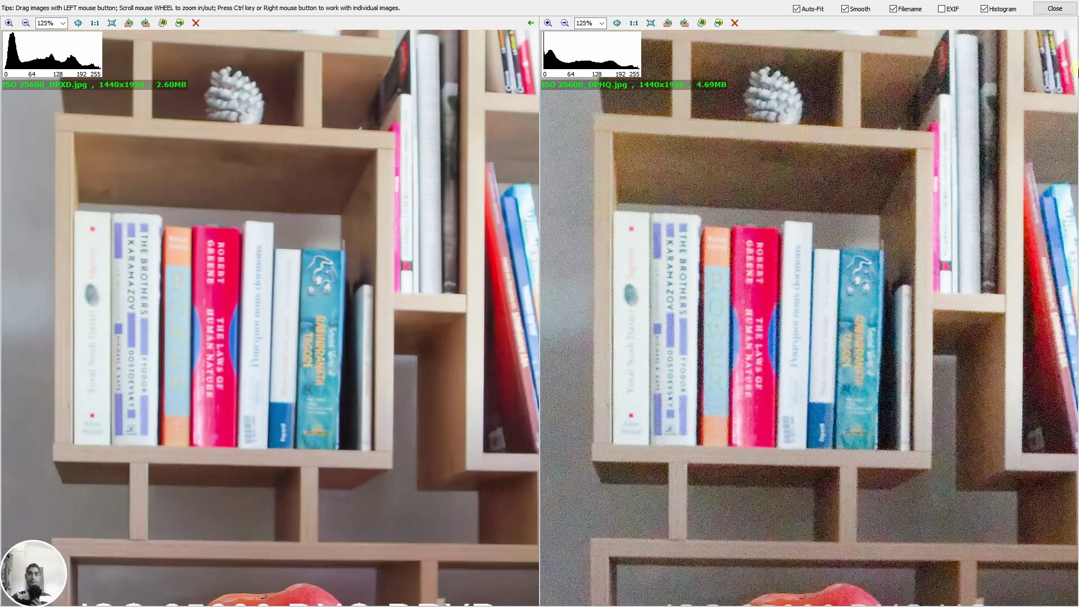
Step: Close the comparison, switch to DxO PhotoLab and open ISO 200.ORF in the Customize workspace
{"action": "left_click", "coordinate": [1055, 8]}
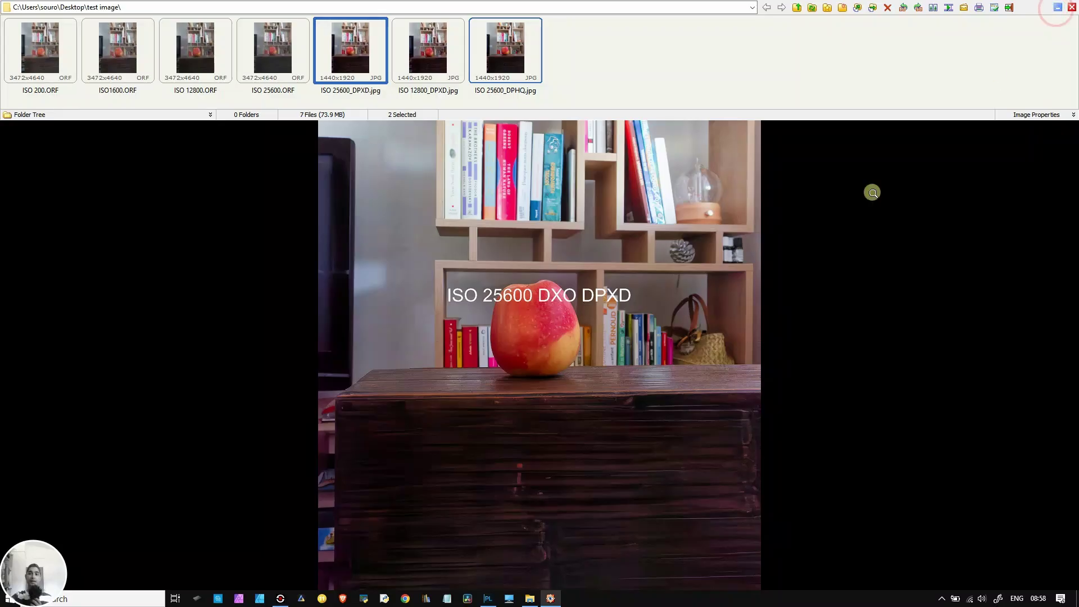
{"action": "left_click", "coordinate": [499, 599]}
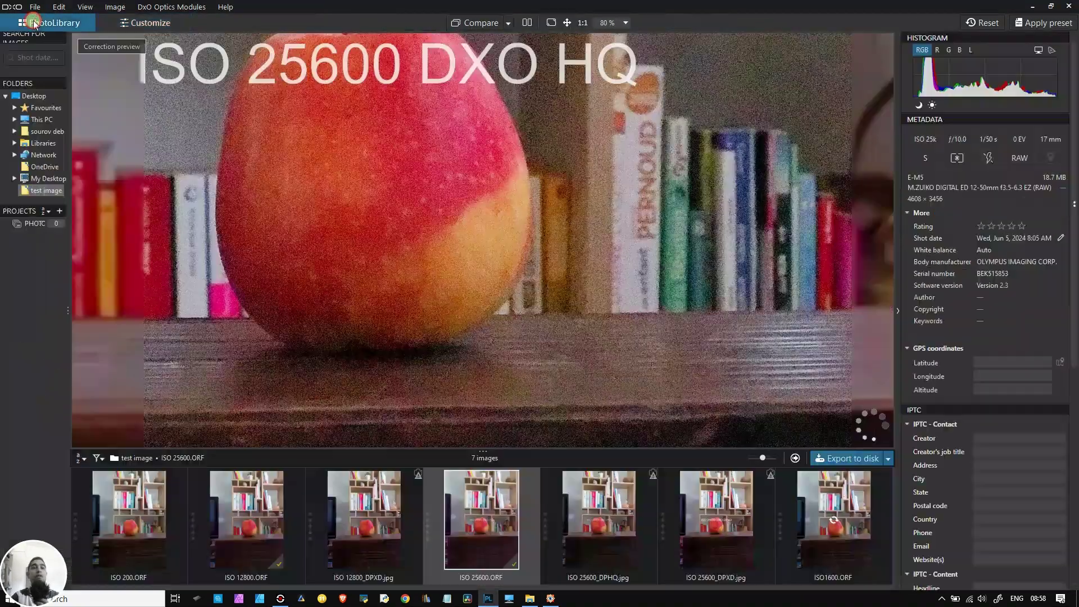
{"action": "left_click", "coordinate": [35, 23]}
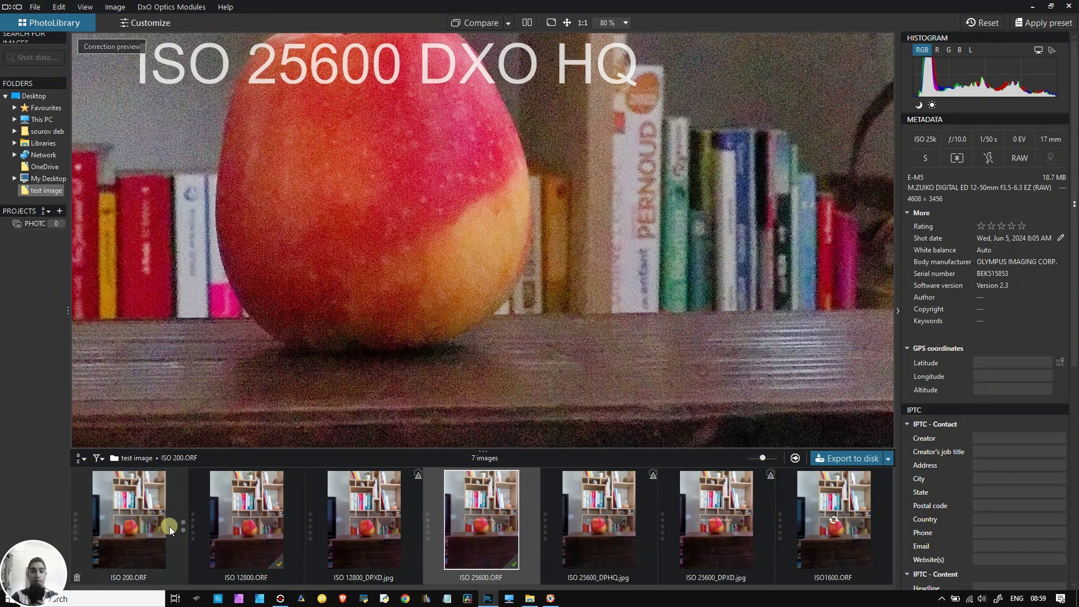
{"action": "left_click", "coordinate": [151, 523]}
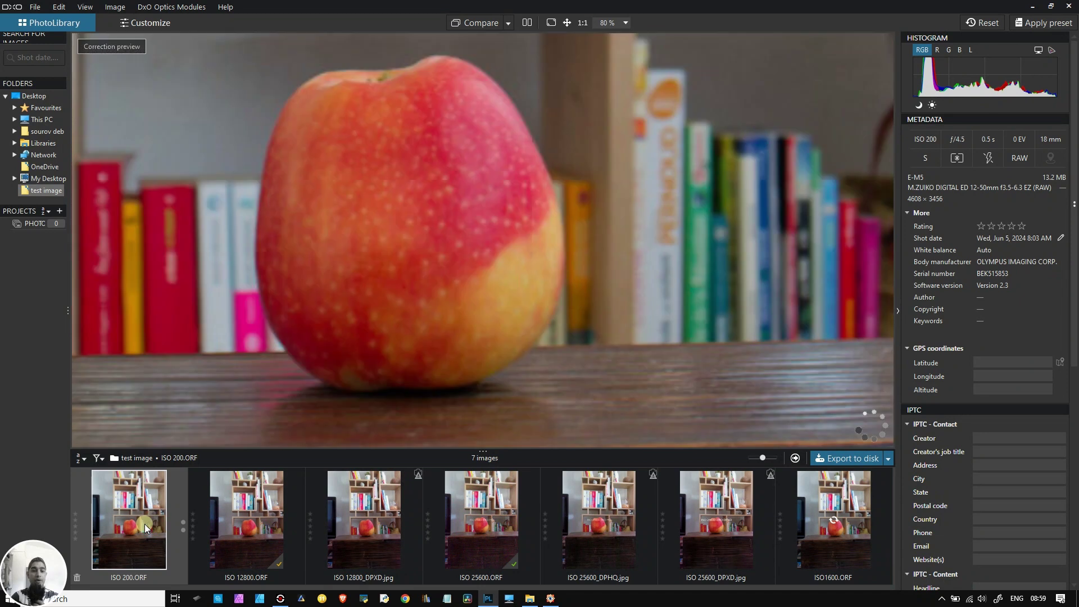
{"action": "left_click", "coordinate": [146, 24]}
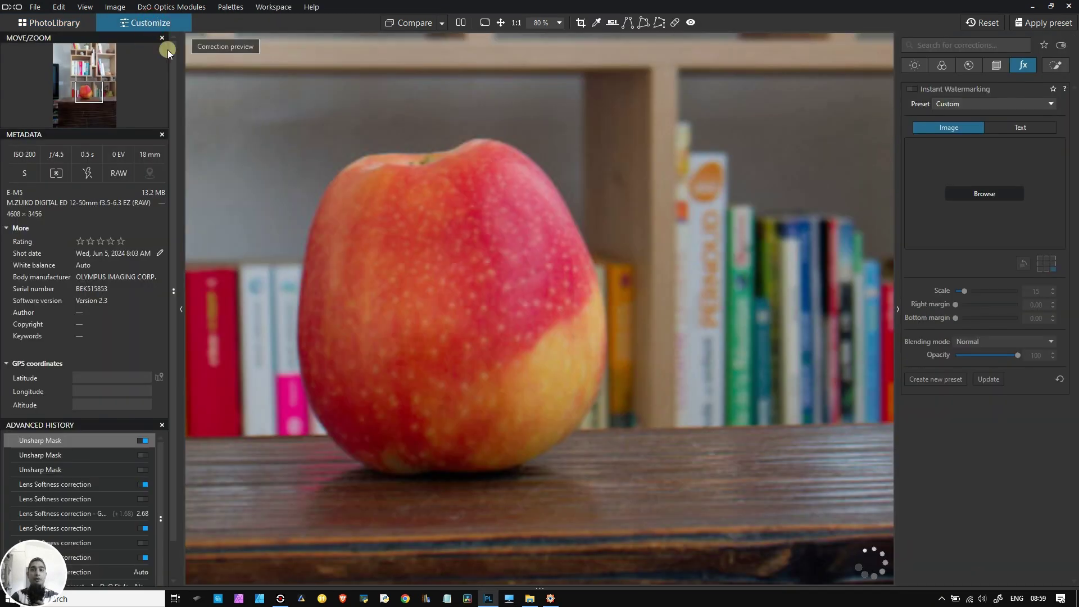
Step: Compare the corrected ISO 200 photo with its uncorrected version, both close up and with the whole frame in view
{"action": "scroll", "coordinate": [340, 225], "scroll_direction": "down", "scroll_amount": 3}
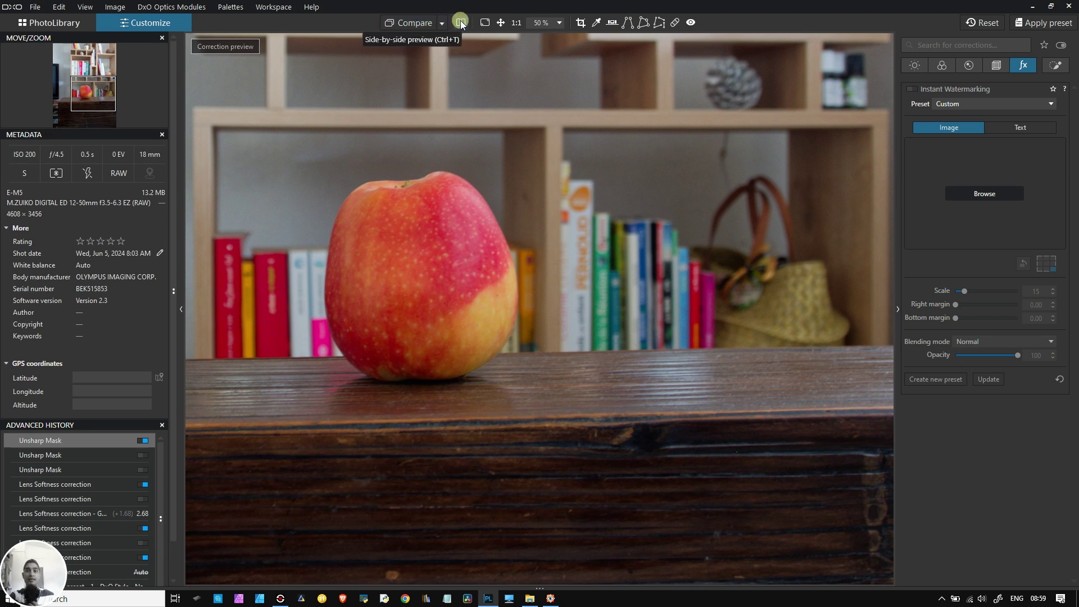
{"action": "left_click", "coordinate": [419, 29]}
{"action": "left_click", "coordinate": [419, 29]}
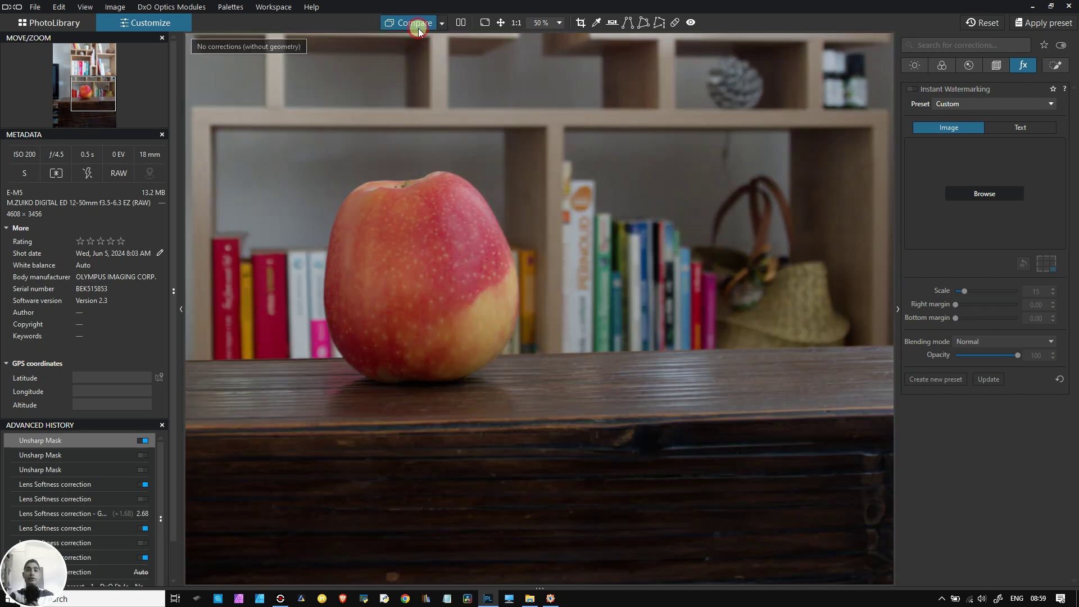
{"action": "left_click", "coordinate": [418, 30]}
{"action": "left_click", "coordinate": [418, 29]}
{"action": "left_click", "coordinate": [419, 30]}
{"action": "scroll", "coordinate": [422, 164], "scroll_direction": "down", "scroll_amount": 3}
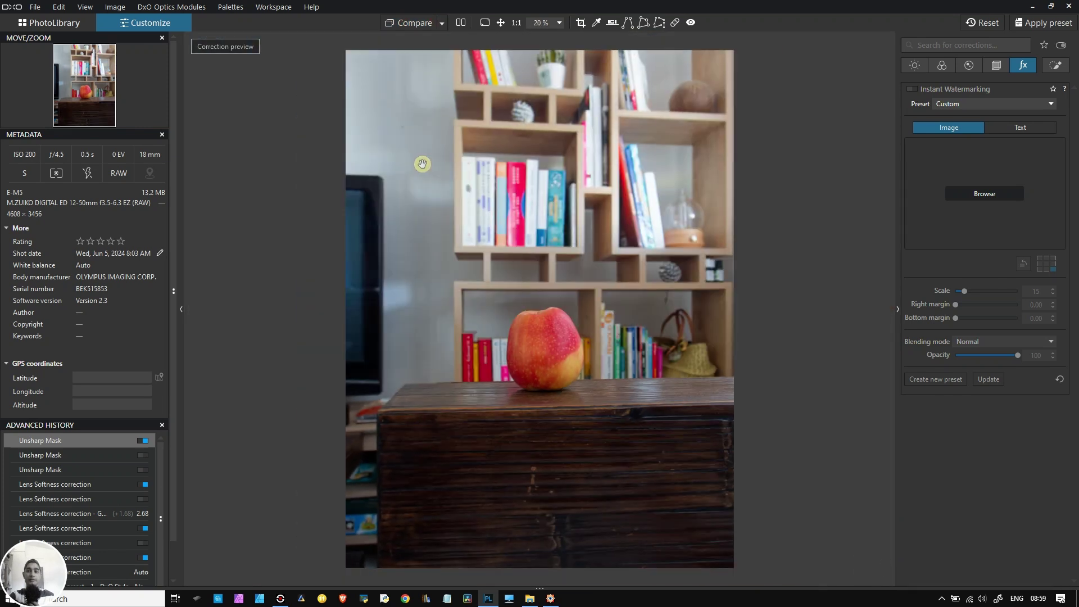
{"action": "left_click", "coordinate": [424, 23]}
{"action": "left_click", "coordinate": [424, 23]}
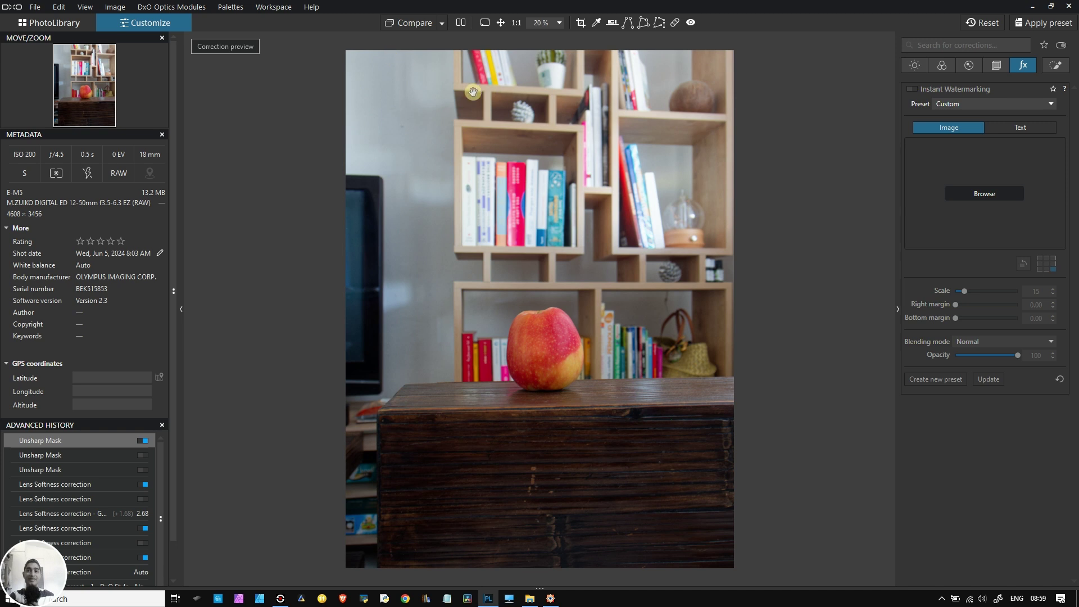
Step: Set the auto-apply preset for RAW images to 4 - Neutral colors in the application preferences
{"action": "left_click", "coordinate": [70, 7]}
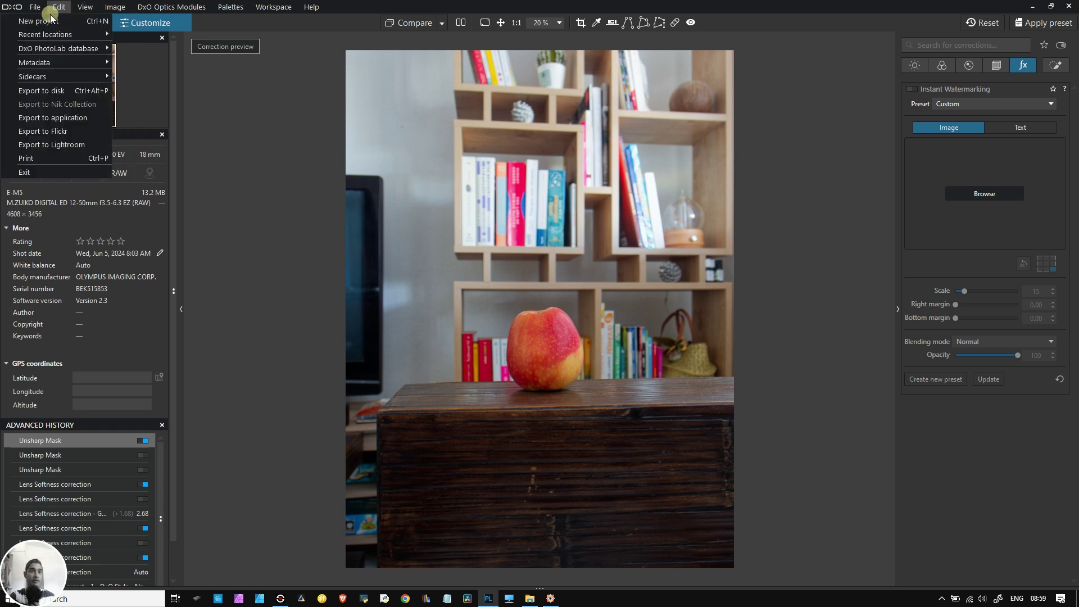
{"action": "left_click", "coordinate": [39, 77]}
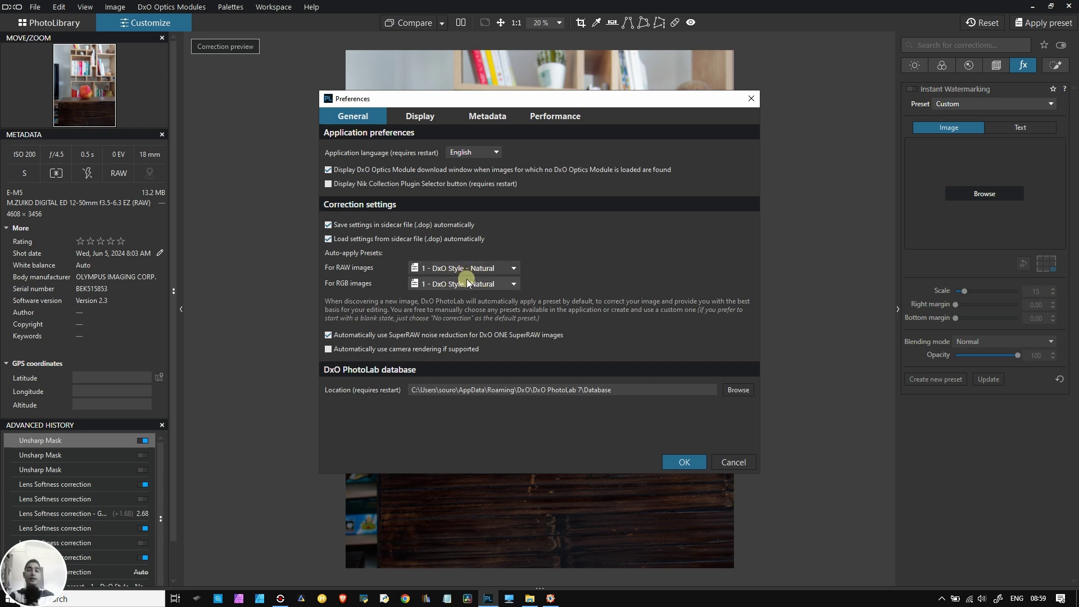
{"action": "left_click", "coordinate": [485, 266]}
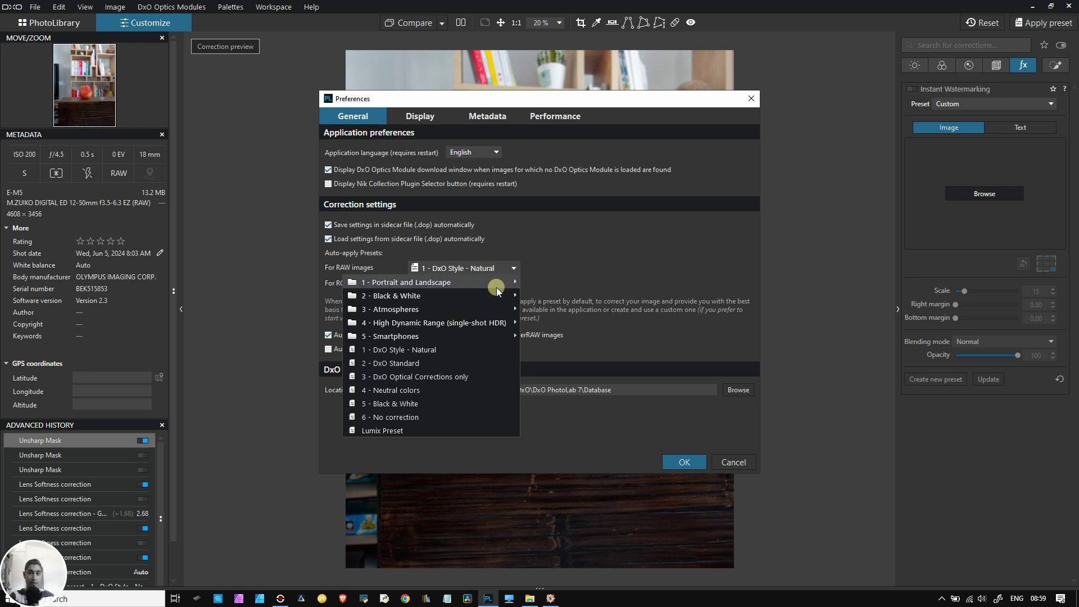
{"action": "mouse_move", "coordinate": [497, 289]}
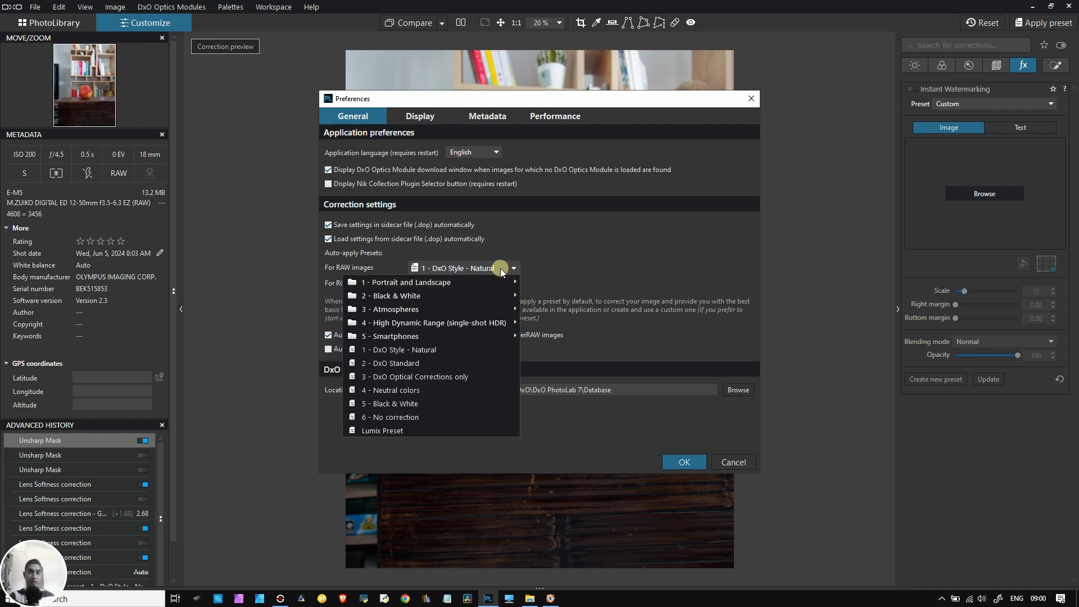
{"action": "left_click", "coordinate": [413, 389]}
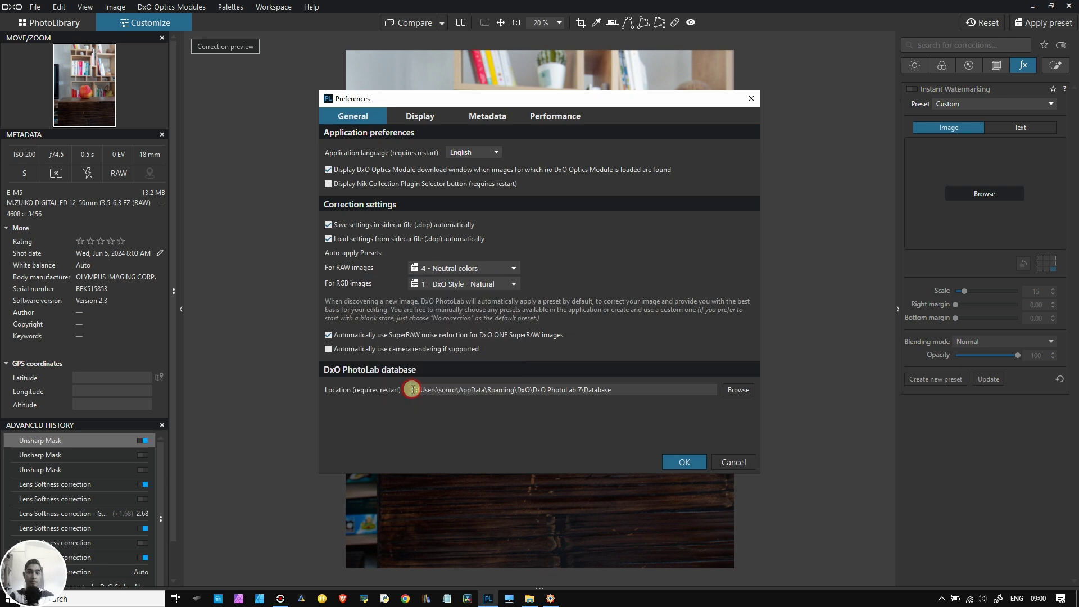
{"action": "left_click", "coordinate": [691, 463]}
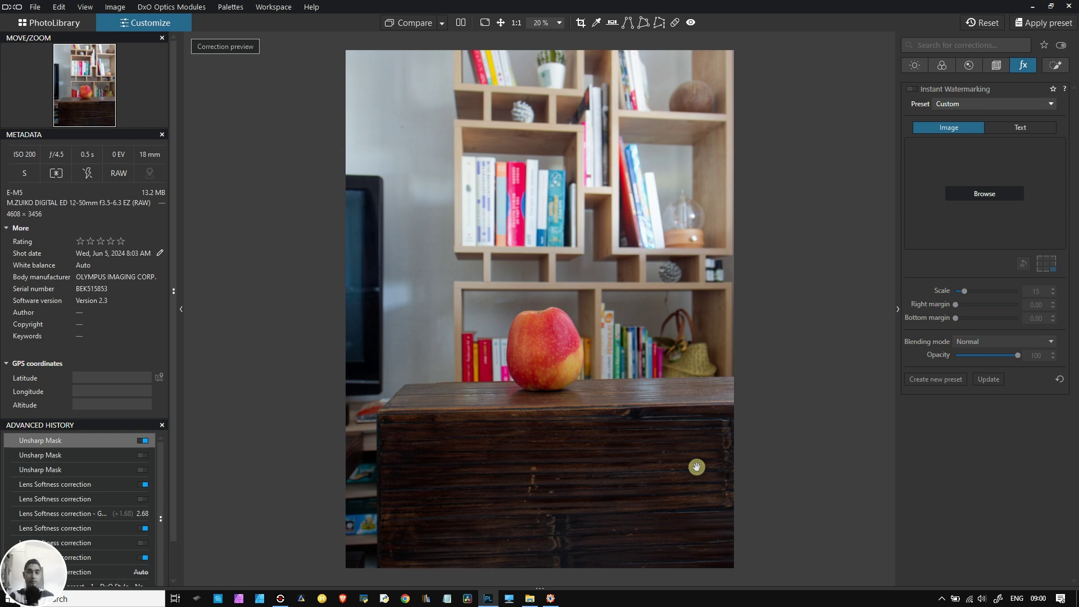
Step: Review the General preferences, checking the auto-apply presets for RAW and RGB images, and close them
{"action": "left_click", "coordinate": [431, 30]}
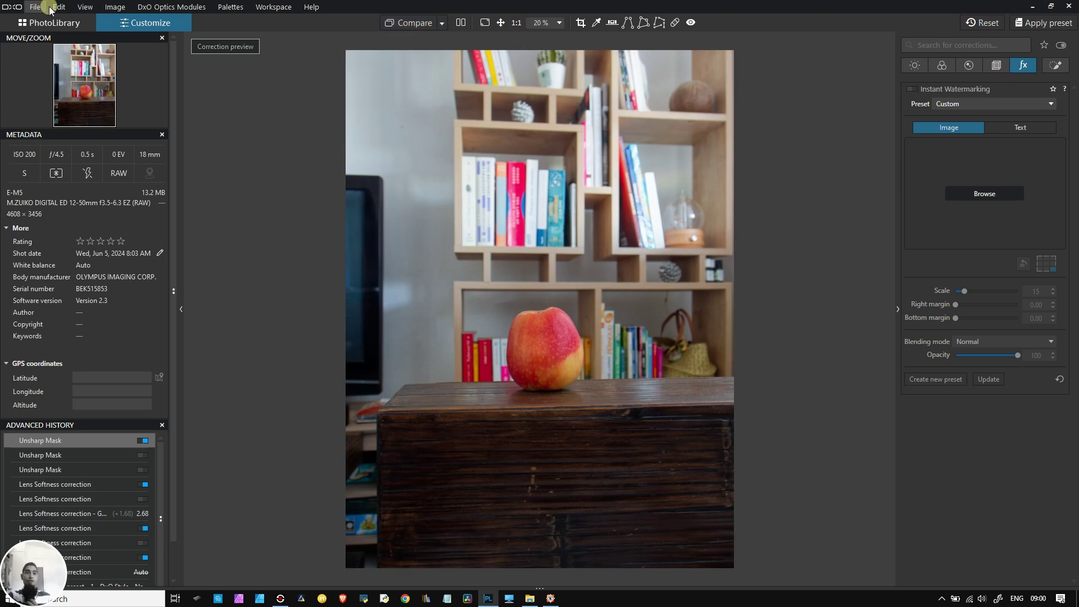
{"action": "left_click", "coordinate": [85, 6]}
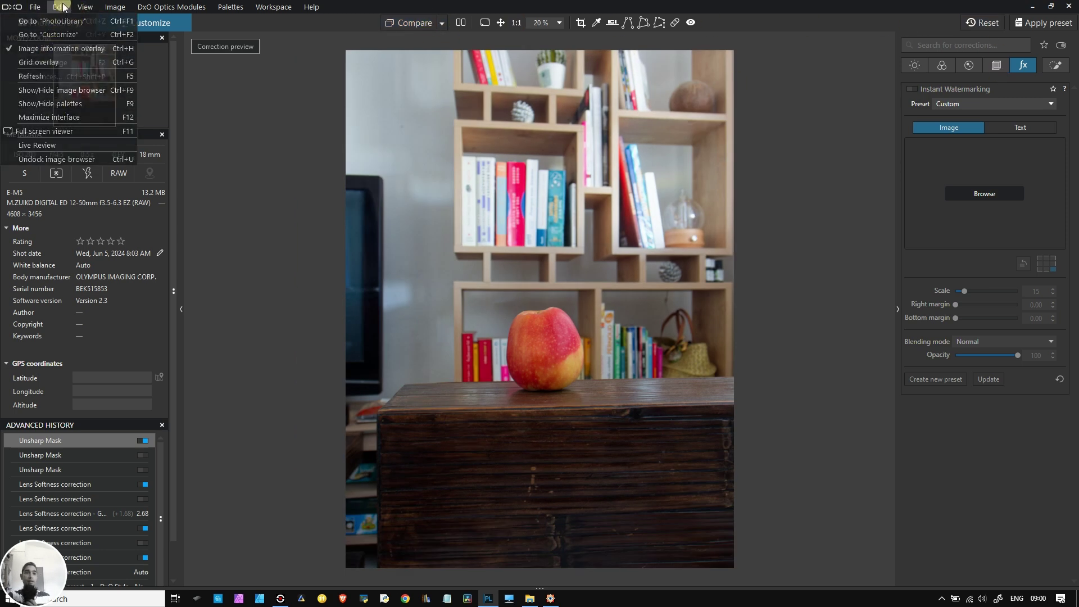
{"action": "mouse_move", "coordinate": [62, 7]}
{"action": "left_click", "coordinate": [72, 80]}
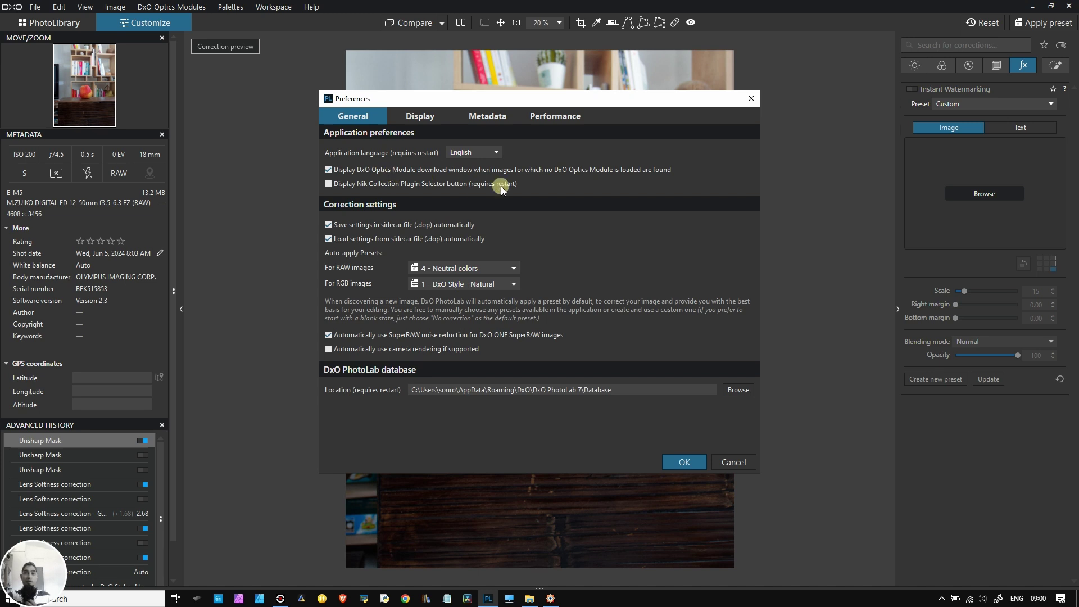
{"action": "left_click", "coordinate": [695, 463]}
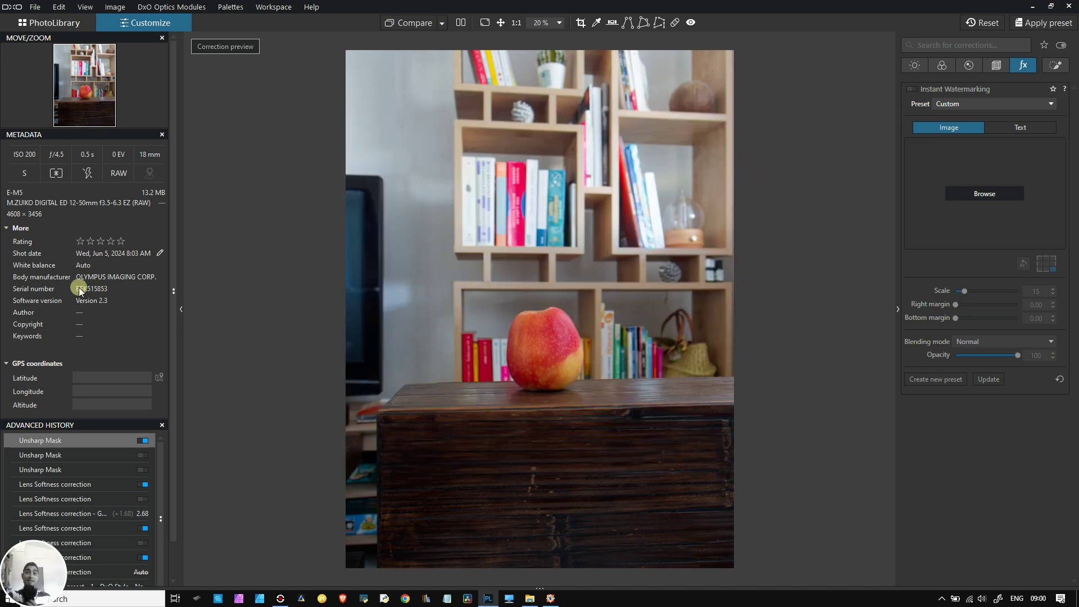
Step: View the ISO 200 photo fitted to the window, at 100% and full screen, checking the full-screen viewer's options
{"action": "left_click", "coordinate": [497, 23]}
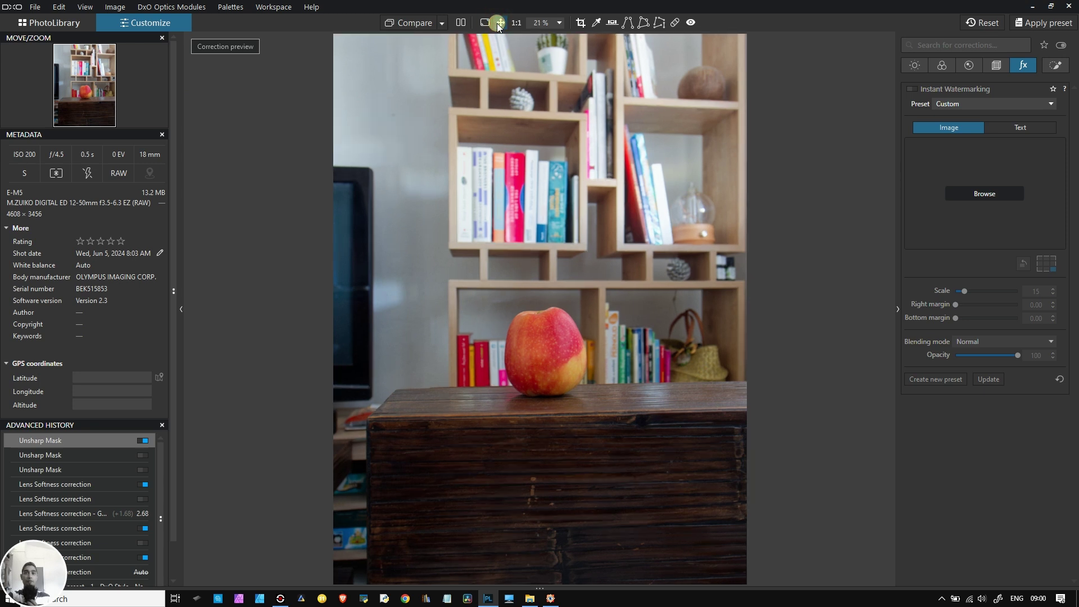
{"action": "left_click", "coordinate": [483, 24]}
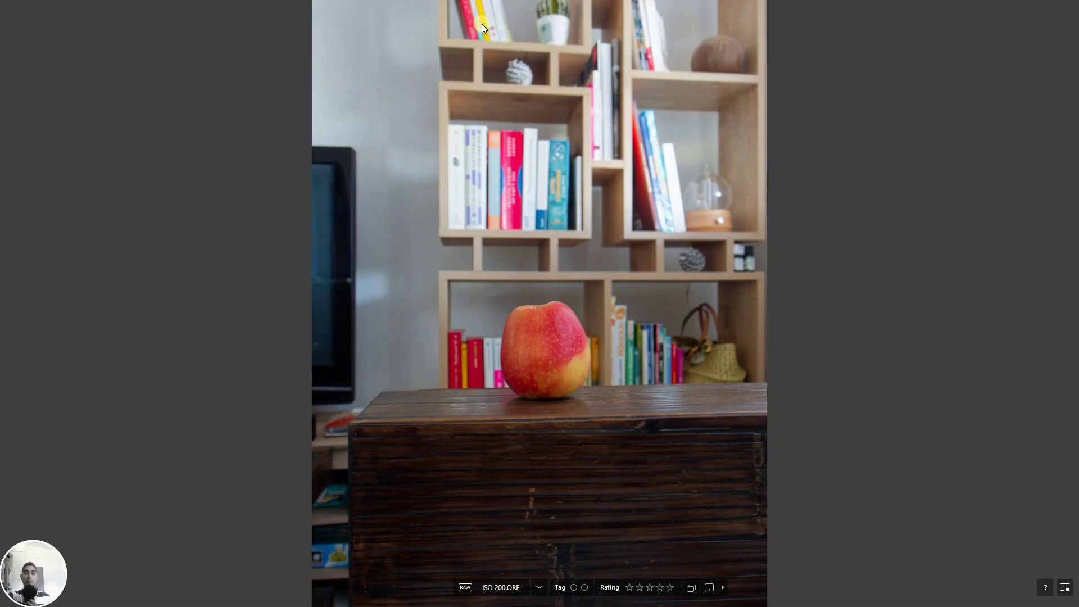
{"action": "left_click", "coordinate": [487, 24]}
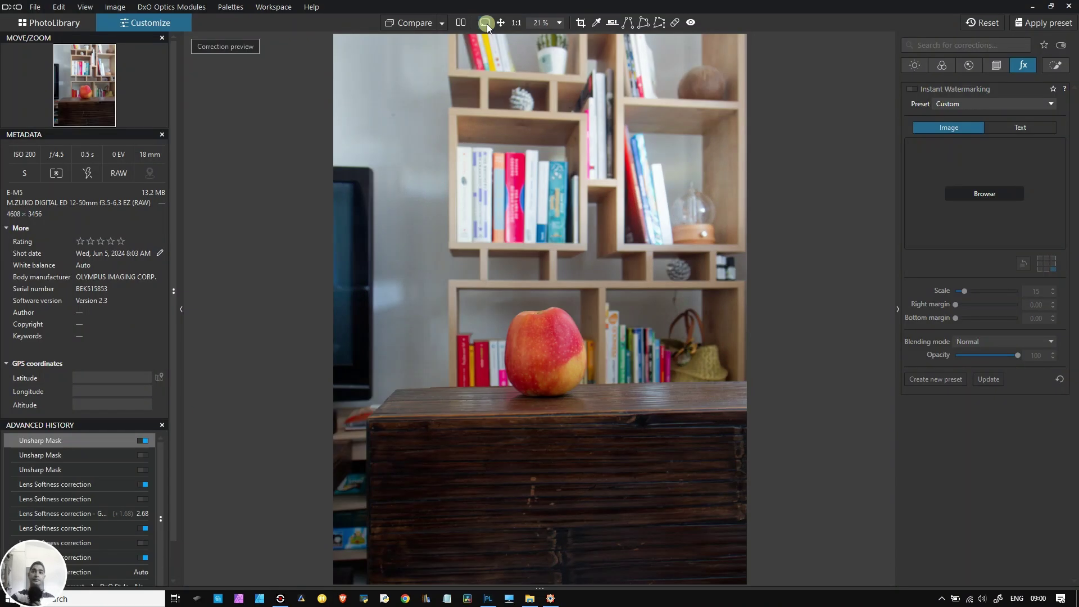
{"action": "left_click", "coordinate": [516, 22]}
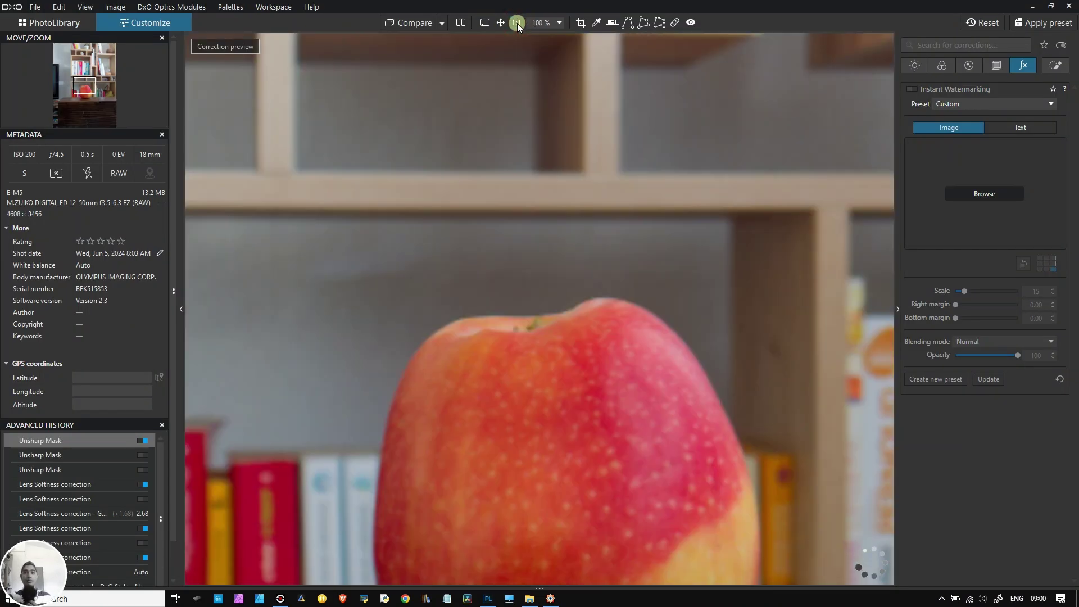
{"action": "left_click", "coordinate": [506, 24]}
{"action": "left_click", "coordinate": [478, 22]}
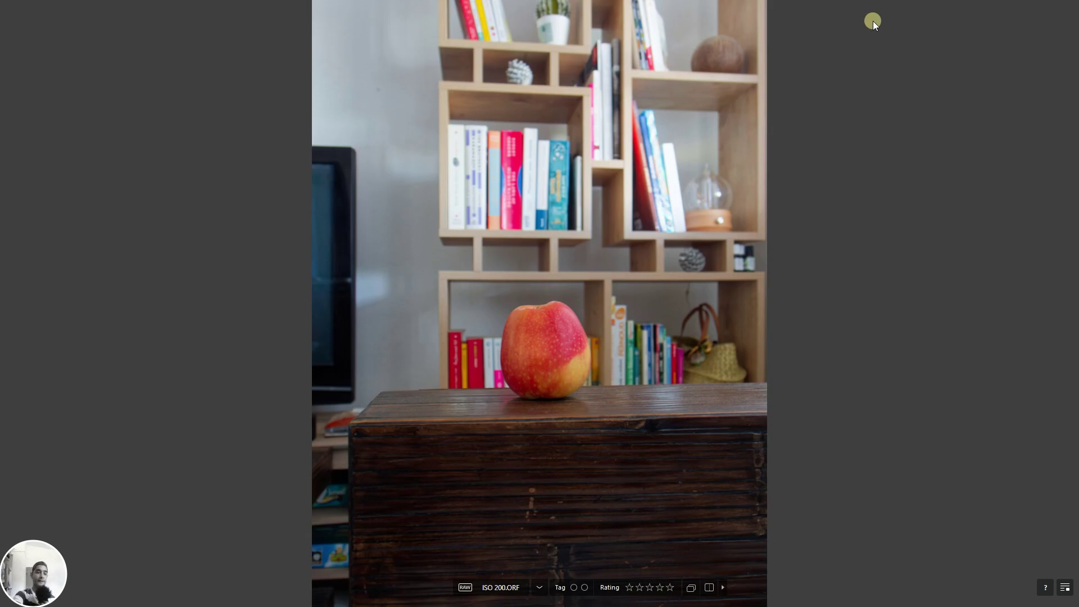
{"action": "key", "text": "Escape"}
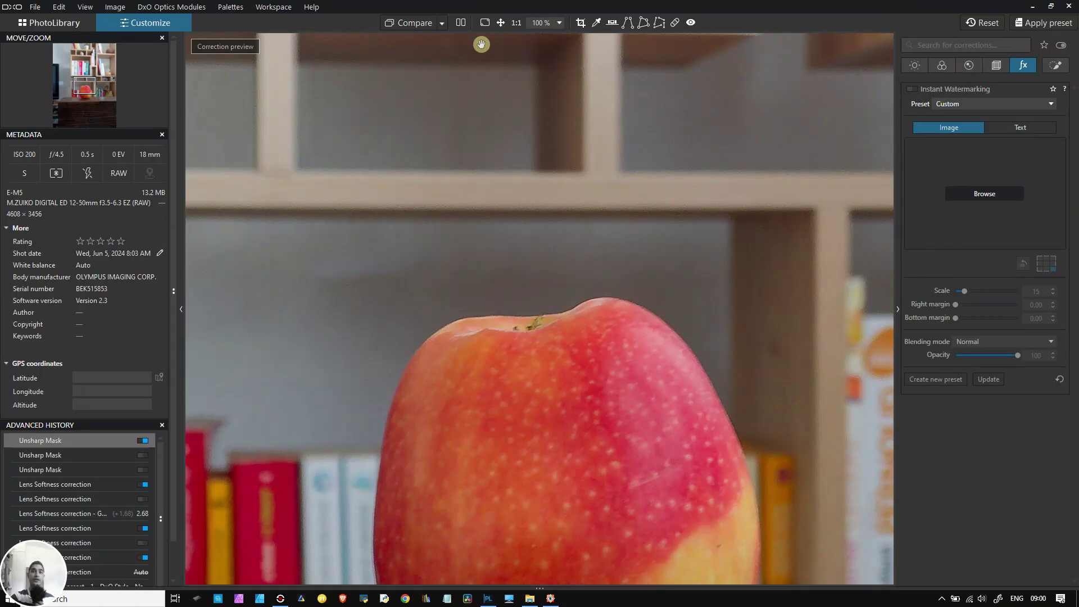
{"action": "left_click", "coordinate": [486, 22]}
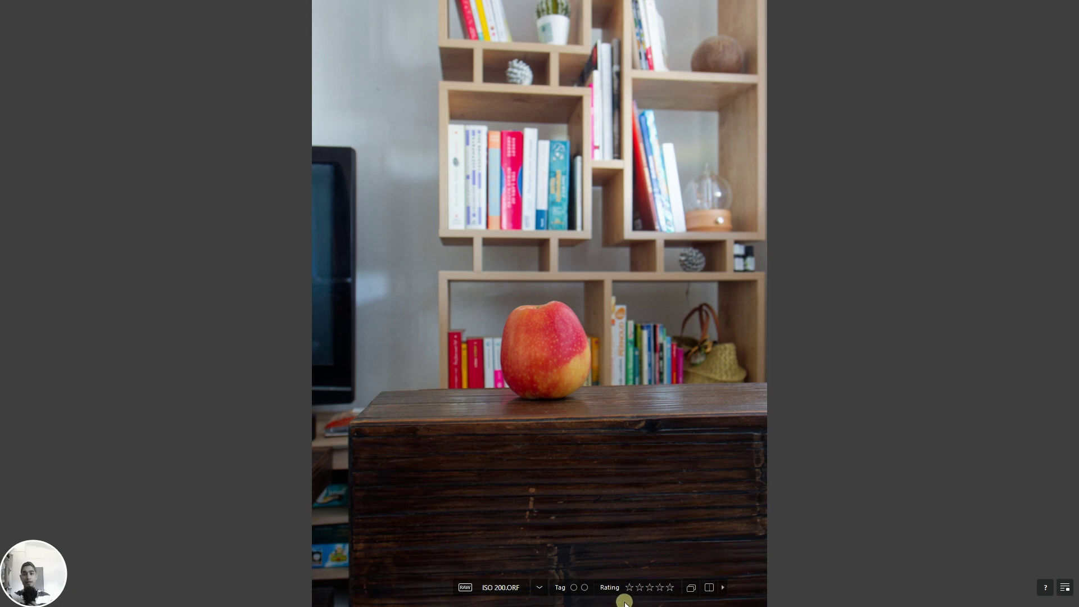
{"action": "mouse_move", "coordinate": [709, 589]}
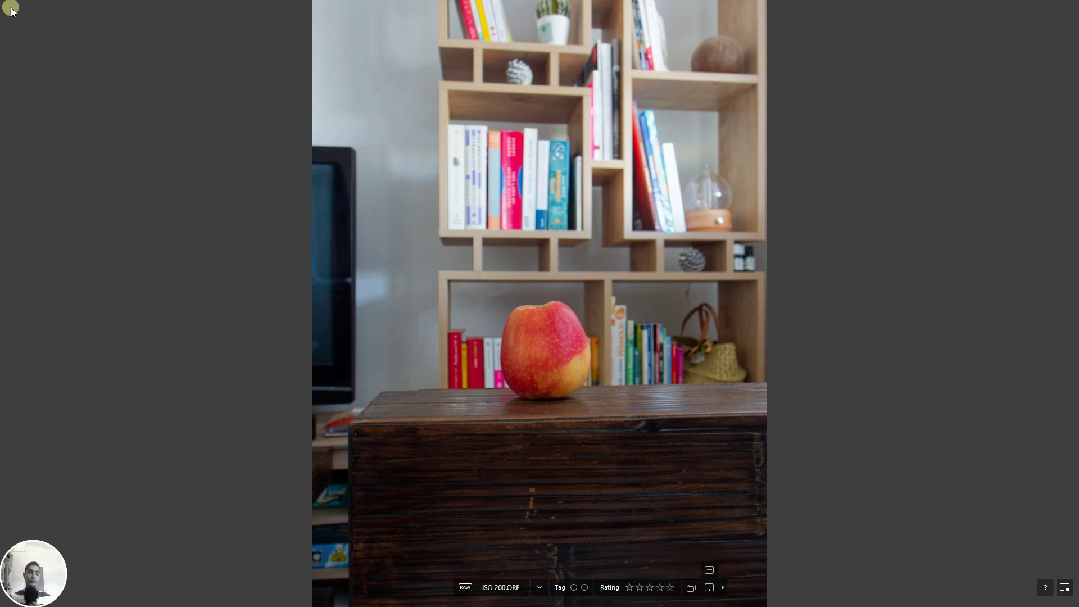
{"action": "key", "text": "F11"}
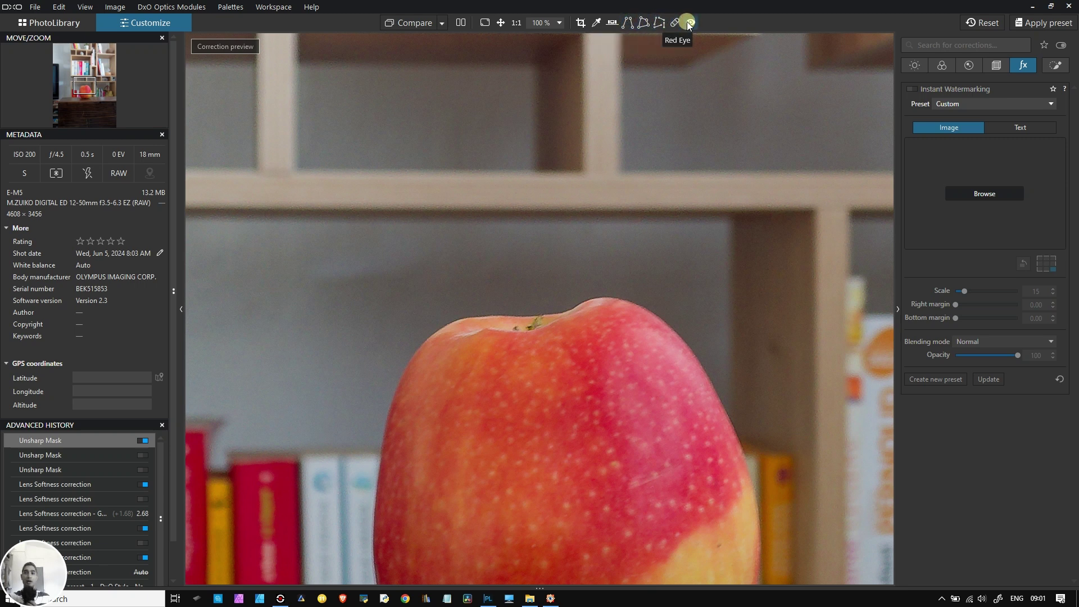
Step: Show the light corrections, frame the apple, and compare it with DxO Smart Lighting switched off and back on
{"action": "left_click", "coordinate": [916, 63]}
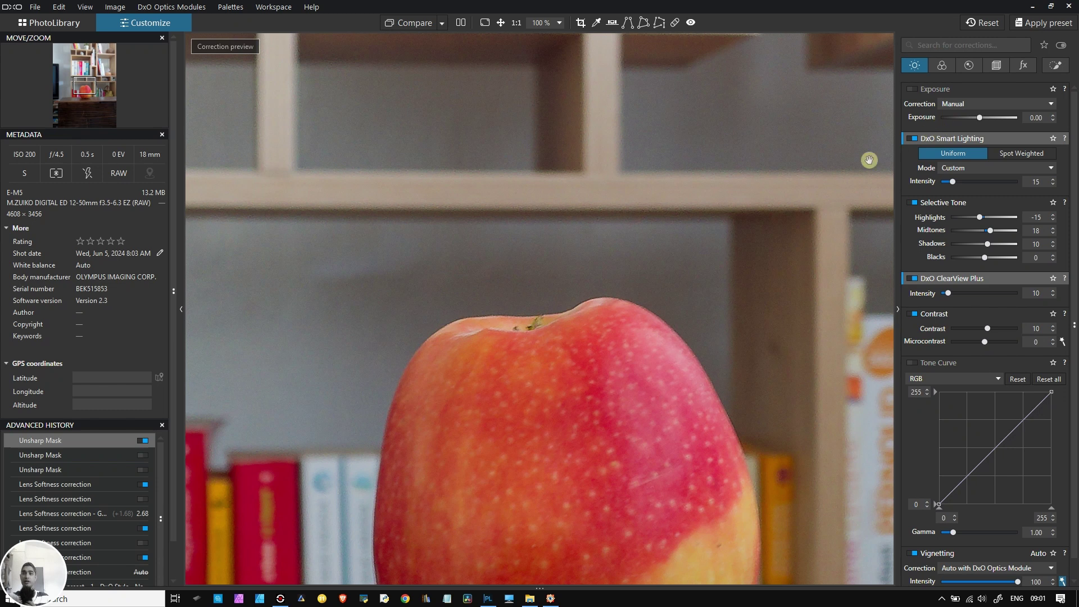
{"action": "scroll", "coordinate": [702, 299], "scroll_direction": "down", "scroll_amount": 2}
{"action": "scroll", "coordinate": [702, 299], "scroll_direction": "down", "scroll_amount": 1}
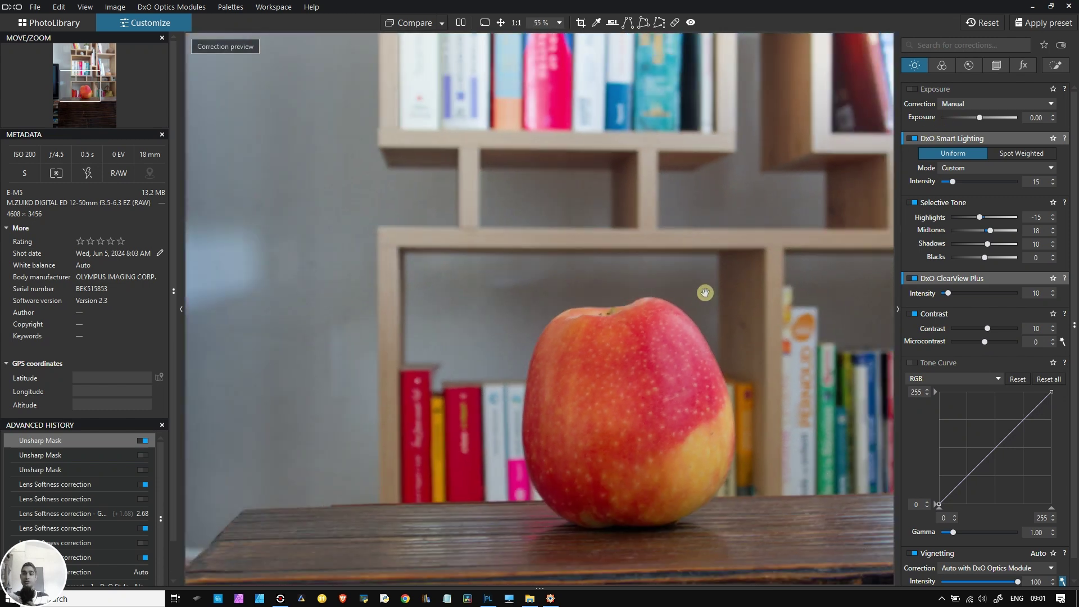
{"action": "left_click_drag", "start_coordinate": [744, 363], "coordinate": [679, 289]}
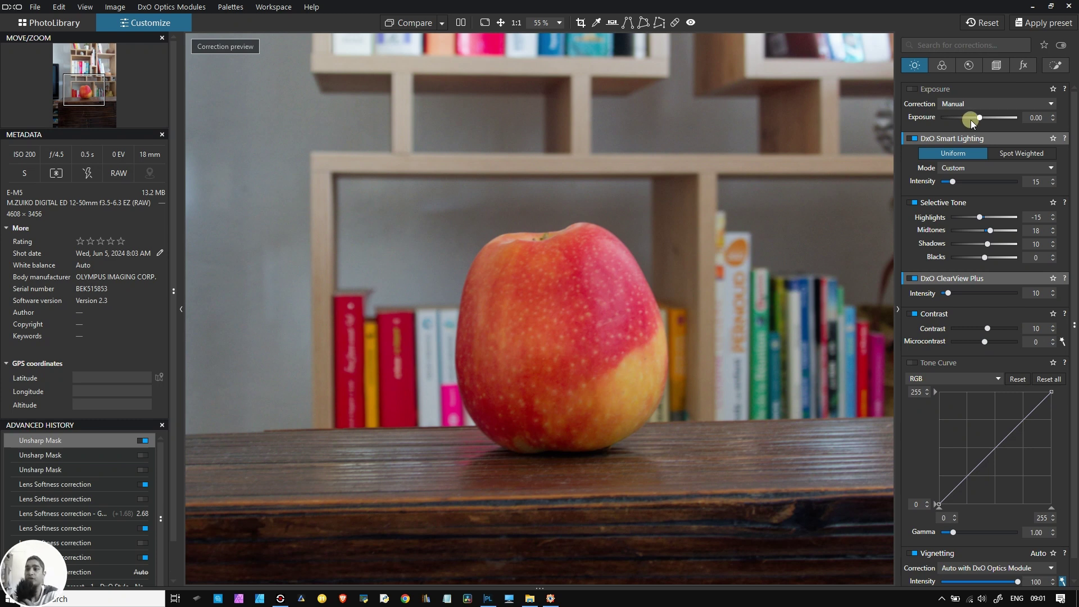
{"action": "mouse_move", "coordinate": [912, 141]}
{"action": "left_click", "coordinate": [912, 139]}
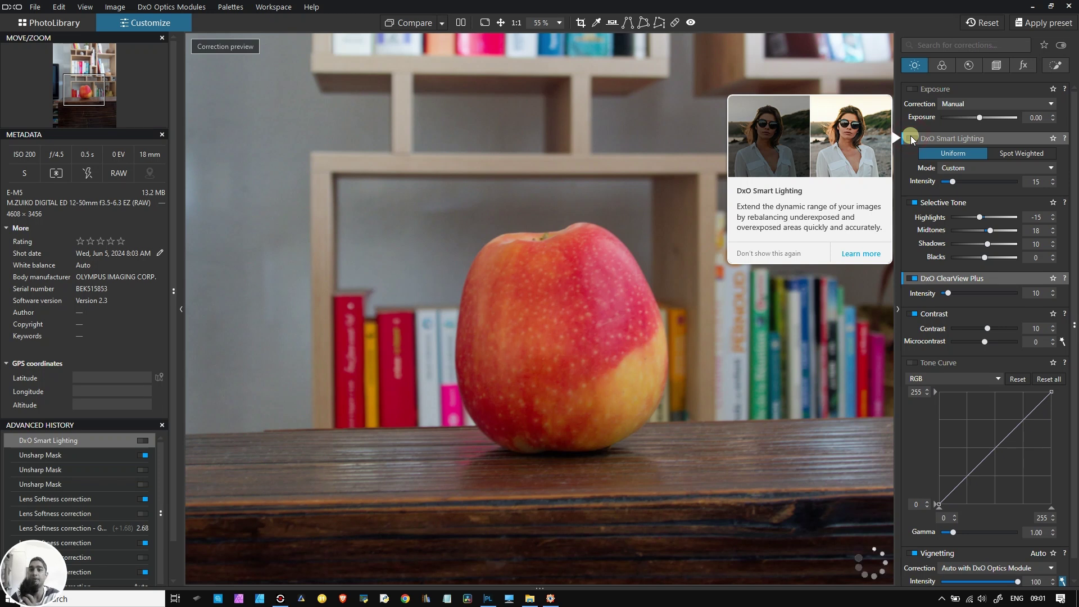
{"action": "left_click", "coordinate": [911, 138]}
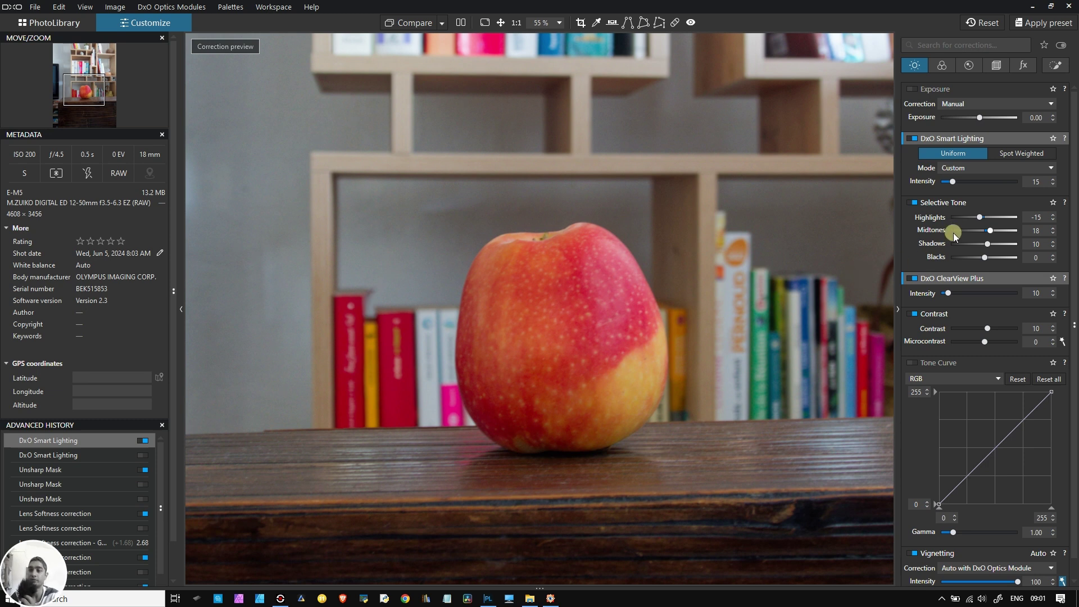
Step: Switch Selective Tone and DxO ClearView Plus off and back on in turn to compare their effect on the apple
{"action": "left_click", "coordinate": [913, 202]}
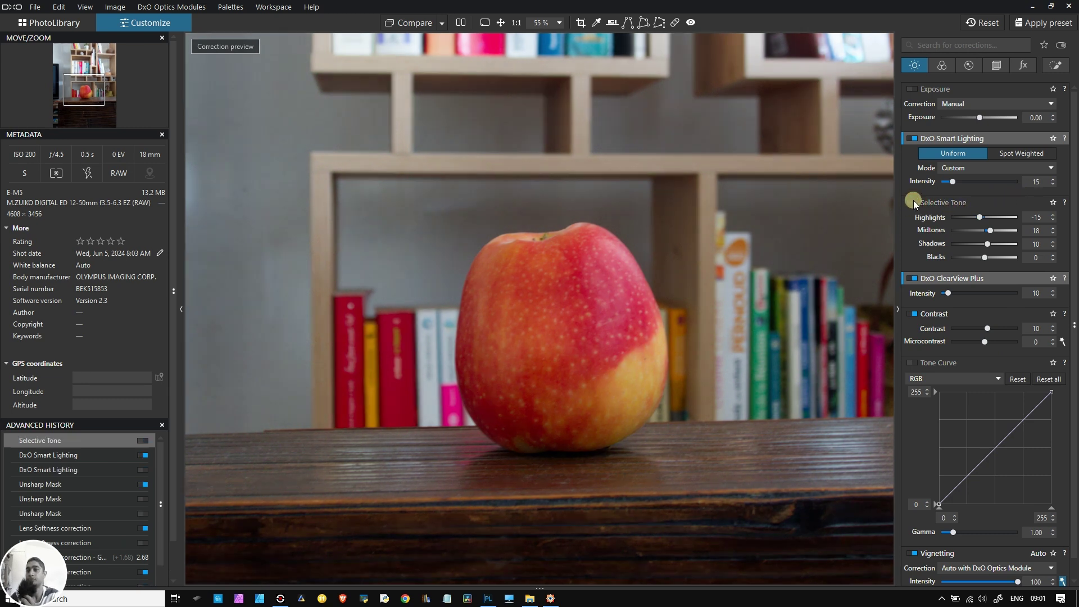
{"action": "left_click", "coordinate": [913, 203]}
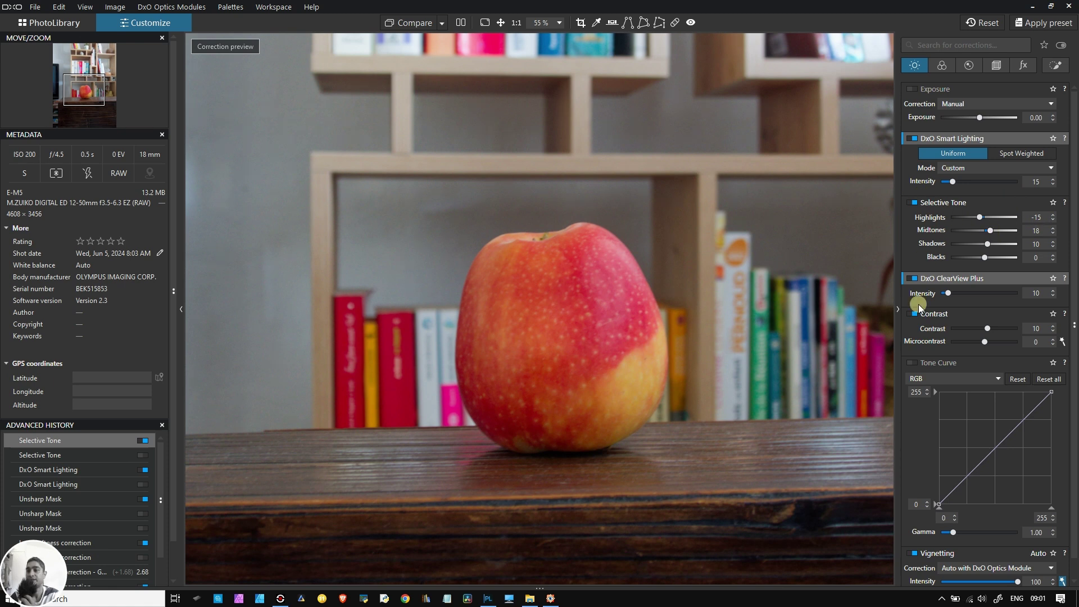
{"action": "left_click", "coordinate": [911, 278]}
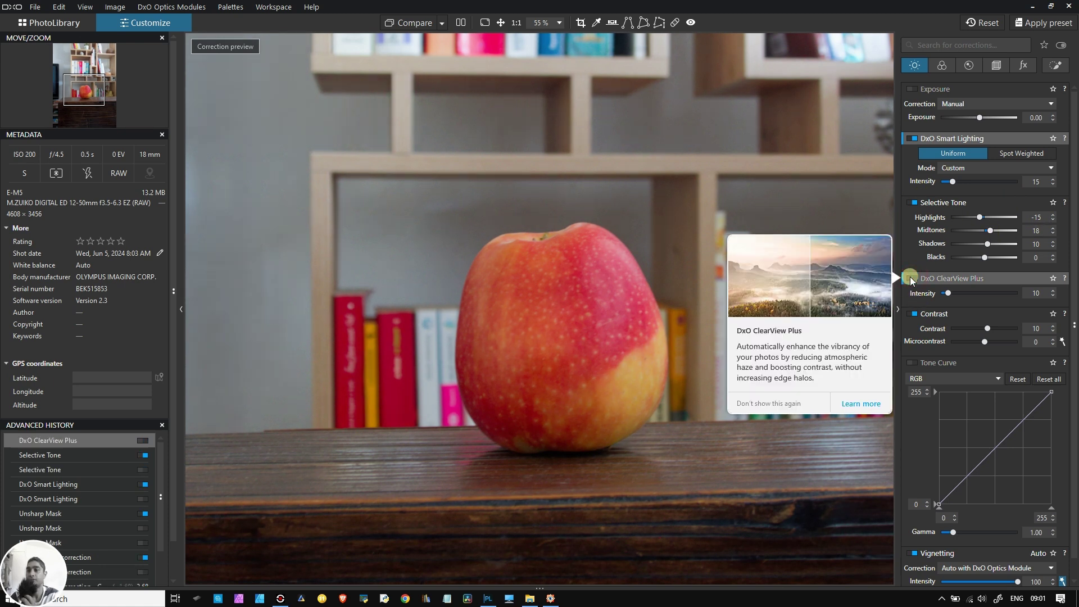
{"action": "left_click", "coordinate": [910, 278]}
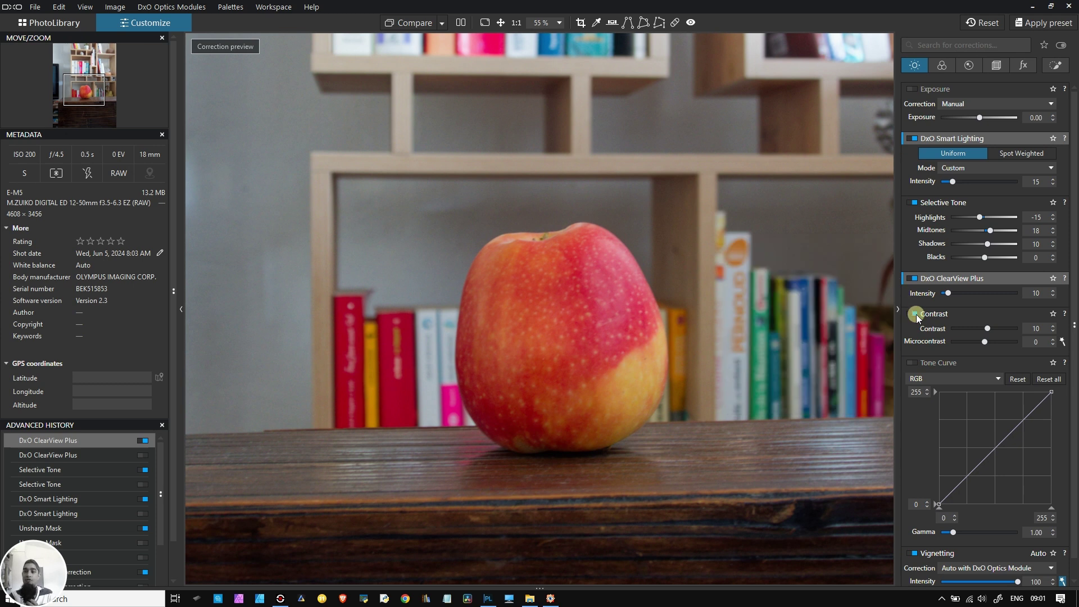
Step: Compare the whole photo with the Vignetting correction switched off and back on
{"action": "scroll", "coordinate": [932, 354], "scroll_direction": "down", "scroll_amount": 1}
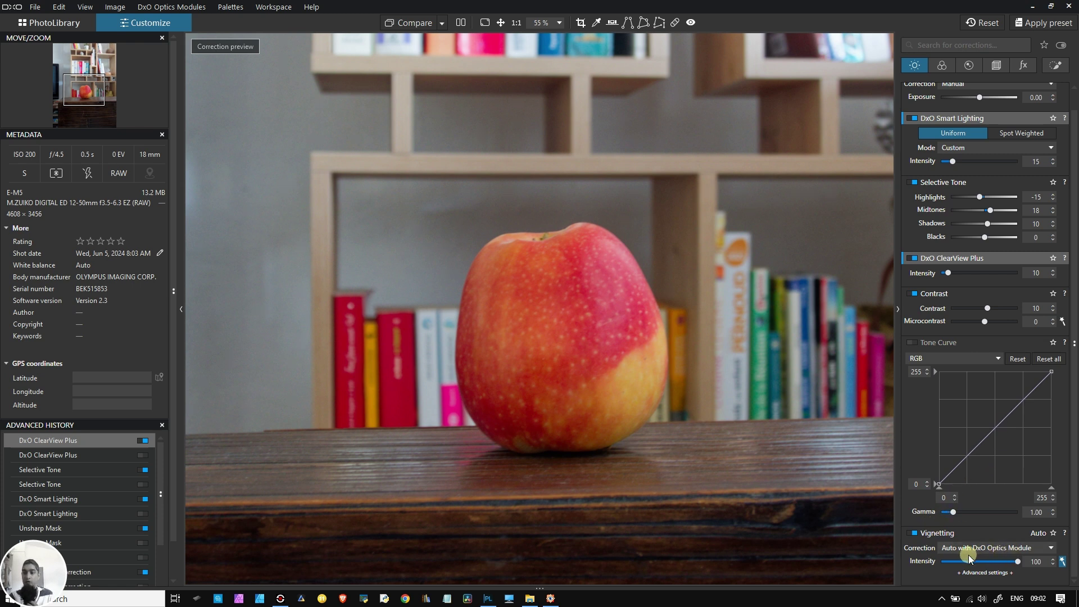
{"action": "left_click", "coordinate": [912, 534]}
{"action": "scroll", "coordinate": [523, 376], "scroll_direction": "down", "scroll_amount": 4}
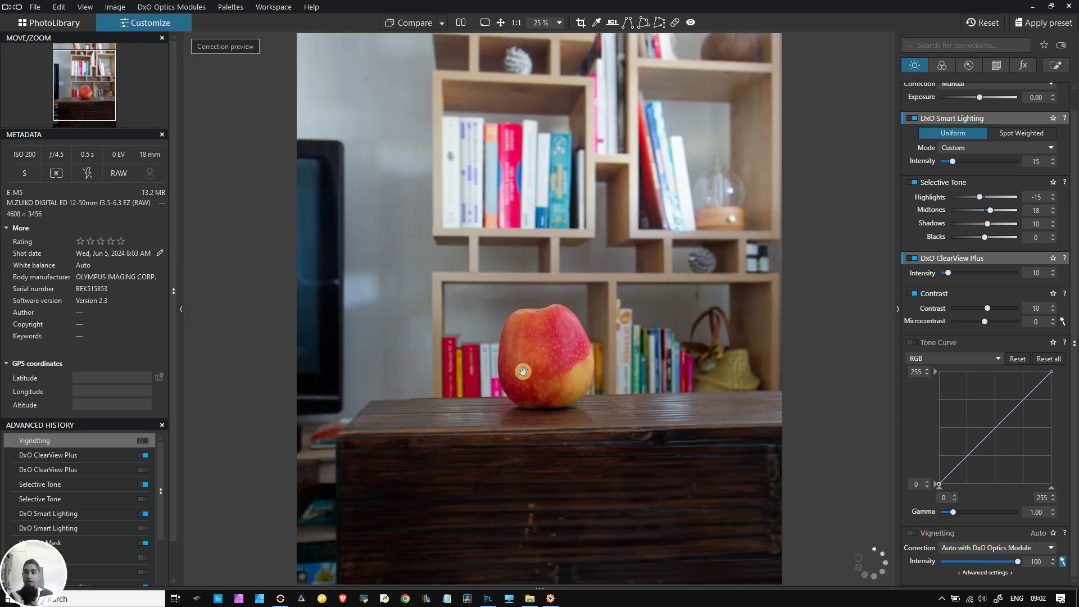
{"action": "left_click", "coordinate": [911, 532]}
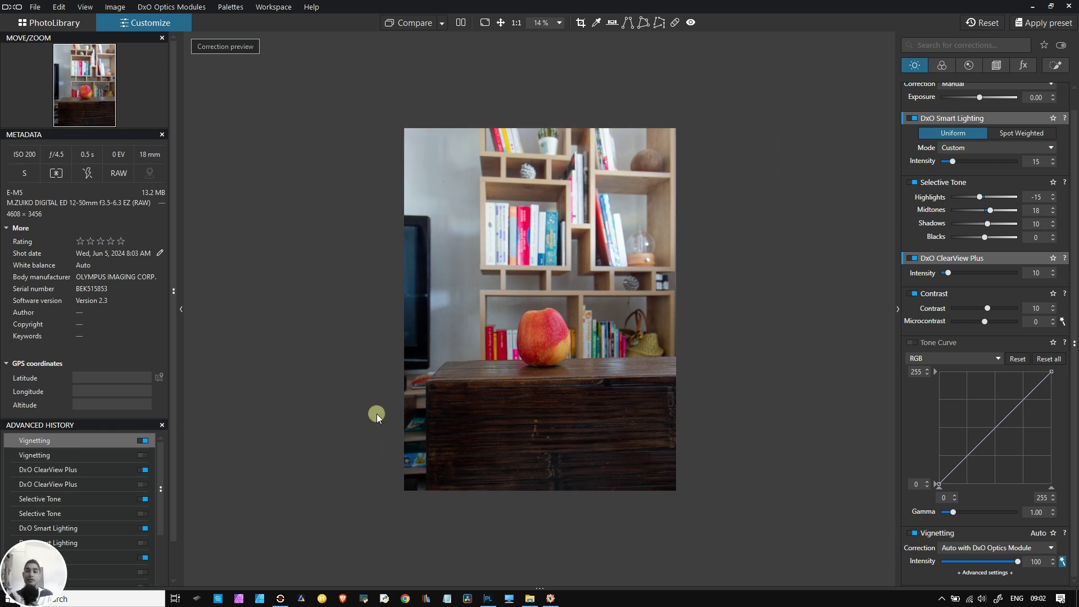
{"action": "scroll", "coordinate": [621, 287], "scroll_direction": "up", "scroll_amount": 1}
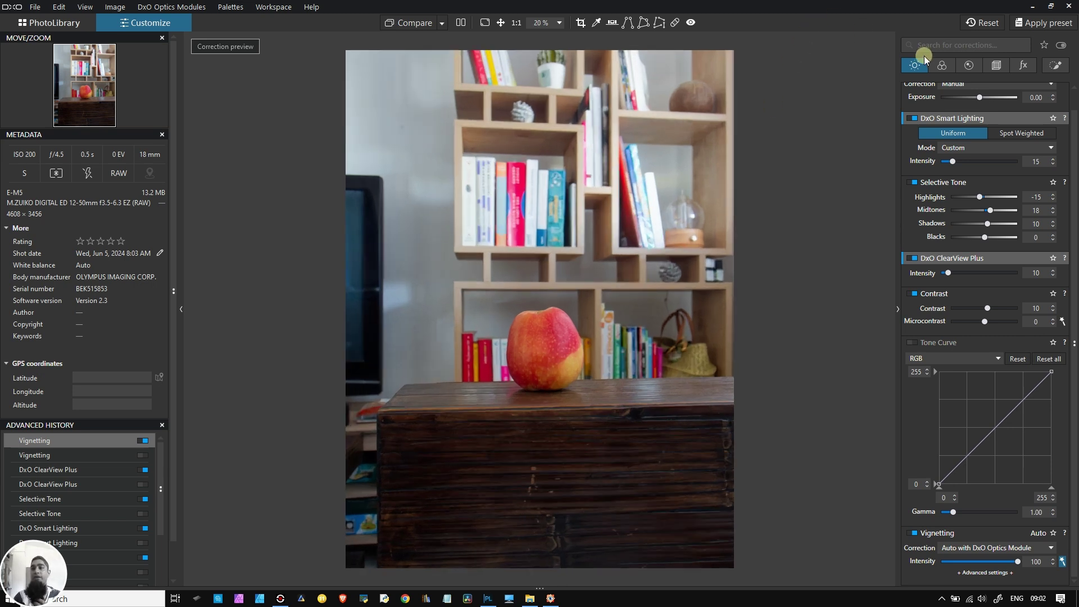
Step: Sample the apple's red skin as the HSL channel and shift that channel's hue to green
{"action": "left_click", "coordinate": [939, 65]}
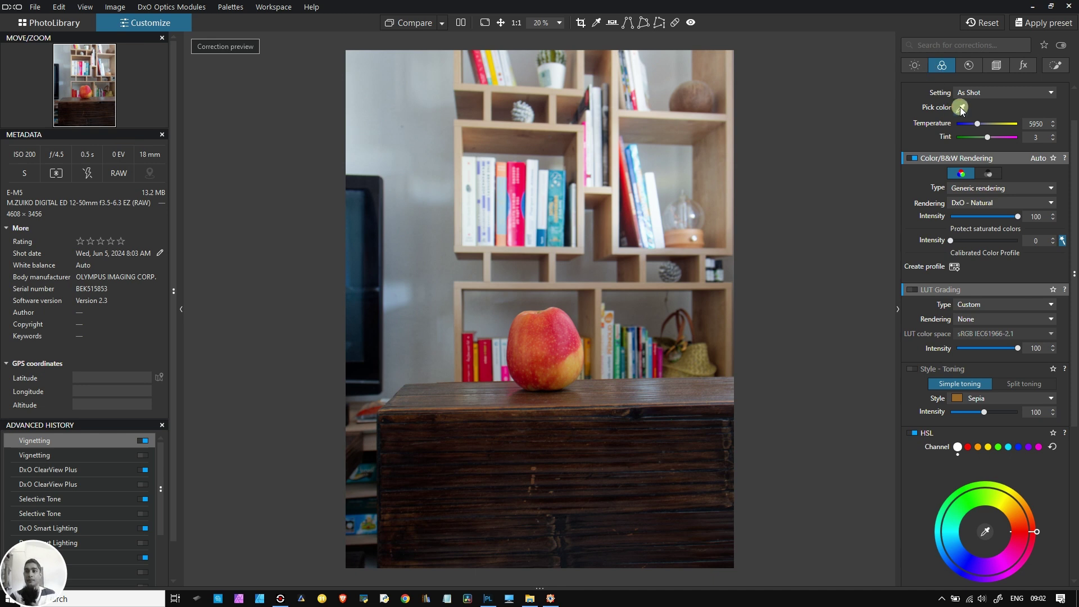
{"action": "mouse_move", "coordinate": [967, 177]}
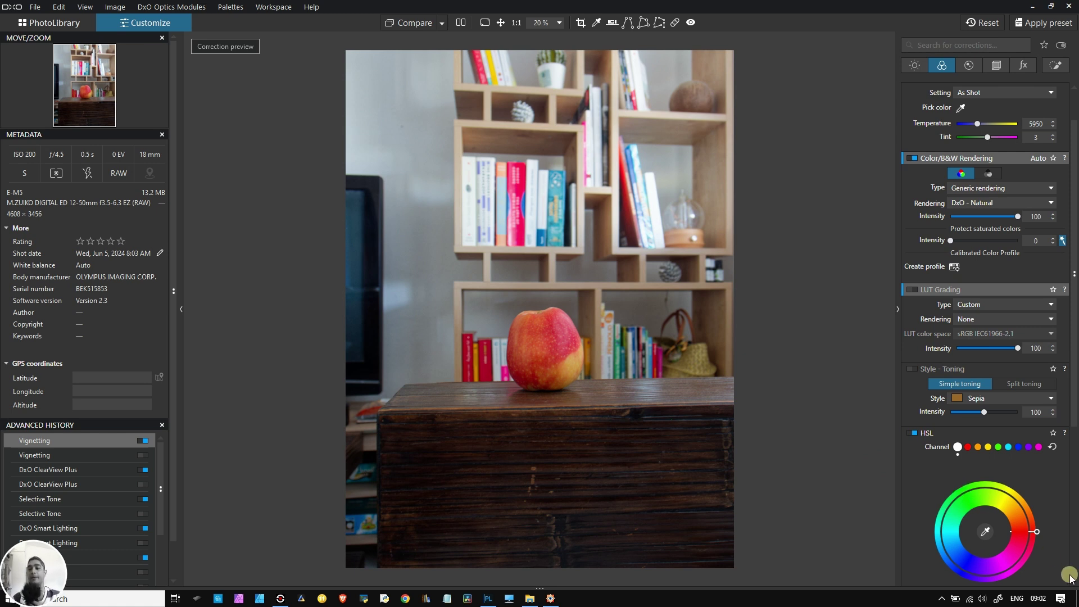
{"action": "scroll", "coordinate": [558, 375], "scroll_direction": "up", "scroll_amount": 1}
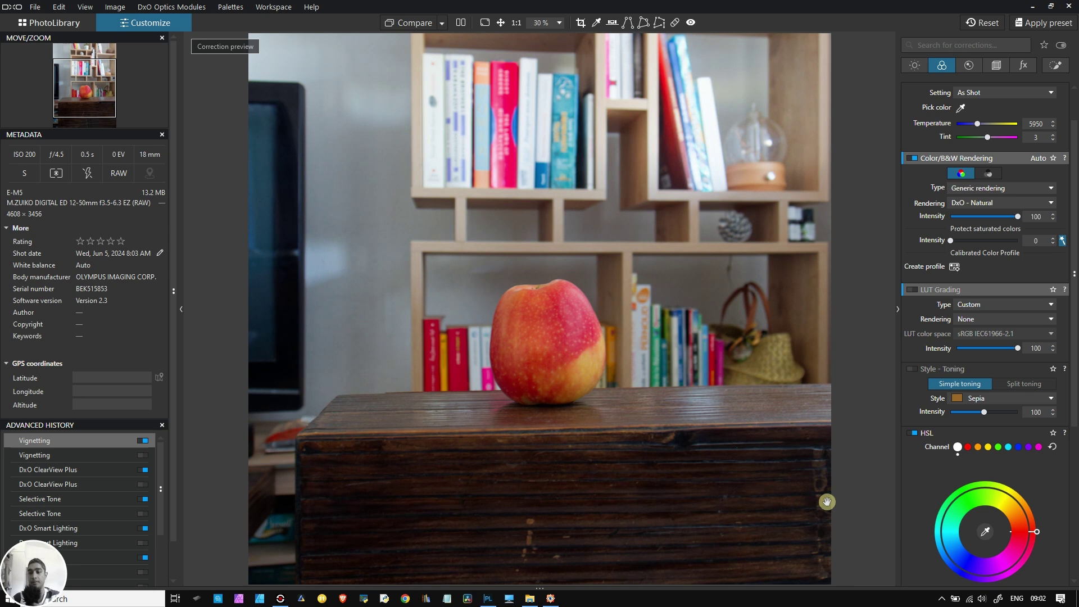
{"action": "left_click", "coordinate": [985, 532]}
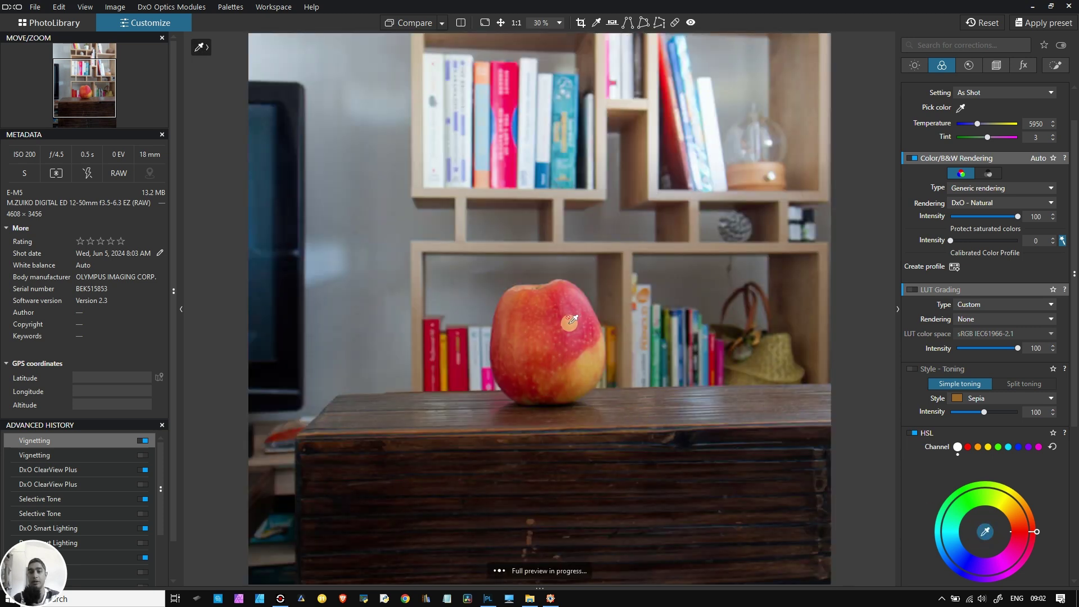
{"action": "left_click", "coordinate": [572, 323]}
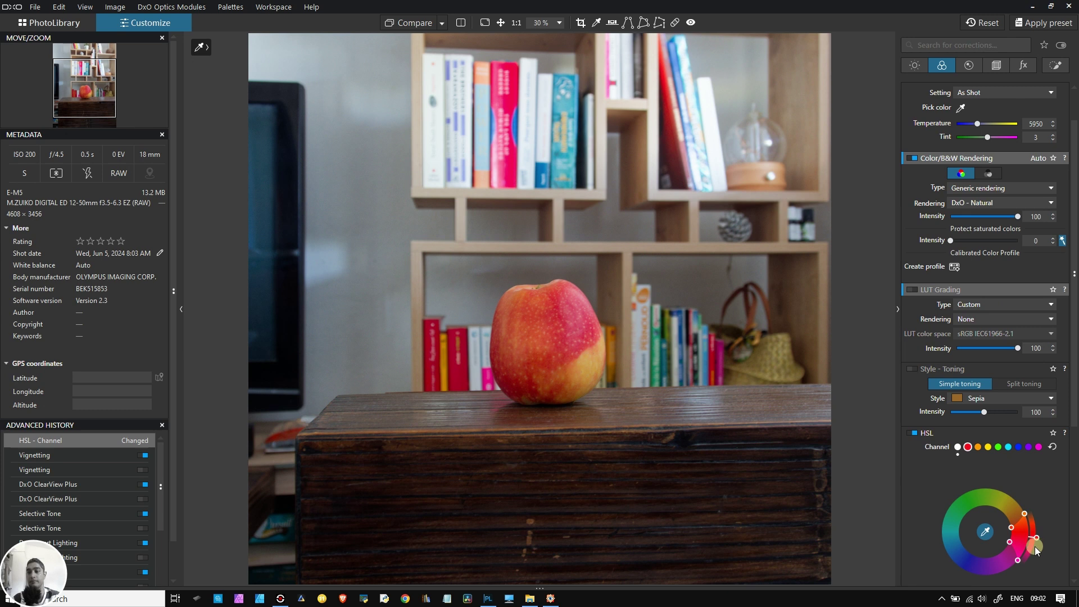
{"action": "left_click_drag", "start_coordinate": [1035, 543], "coordinate": [987, 480]}
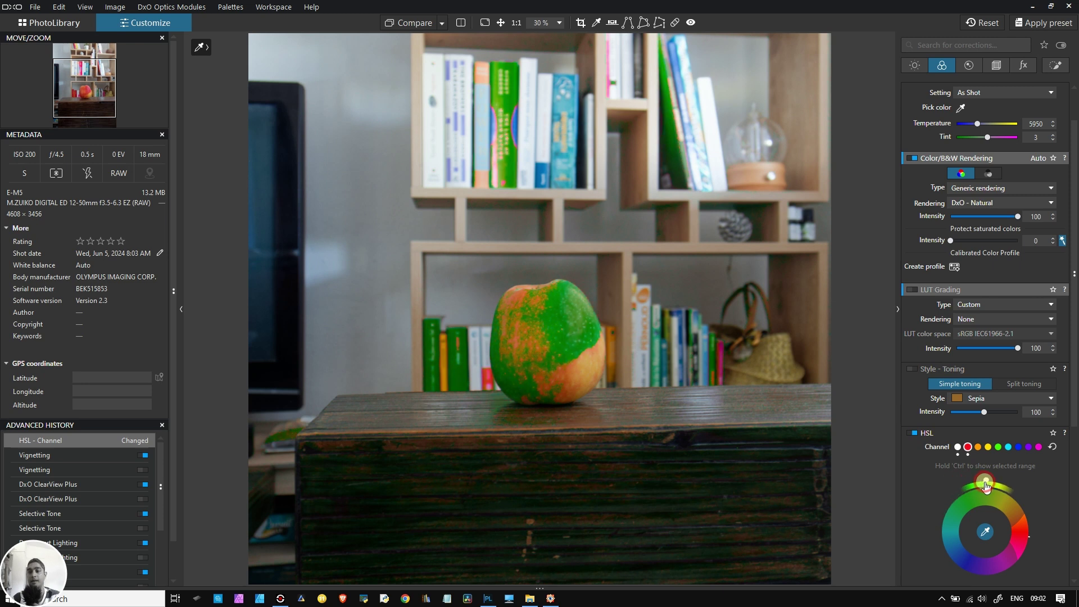
Step: Leave the HSL color picker and shift the red channel's hue from green towards yellow
{"action": "scroll", "coordinate": [573, 362], "scroll_direction": "up", "scroll_amount": 2}
{"action": "scroll", "coordinate": [573, 363], "scroll_direction": "up", "scroll_amount": 2}
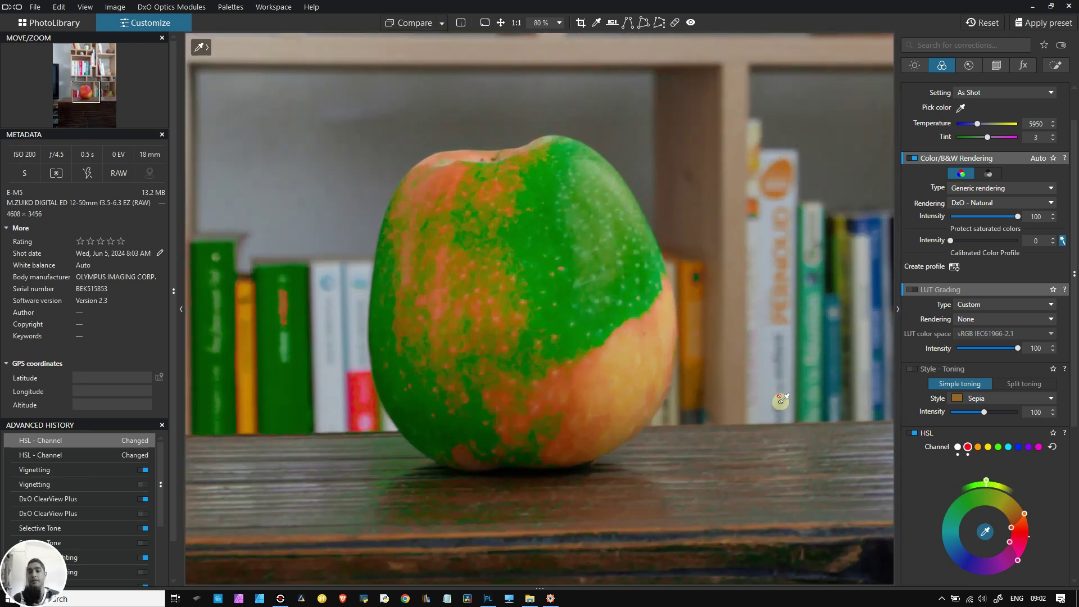
{"action": "left_click", "coordinate": [985, 531]}
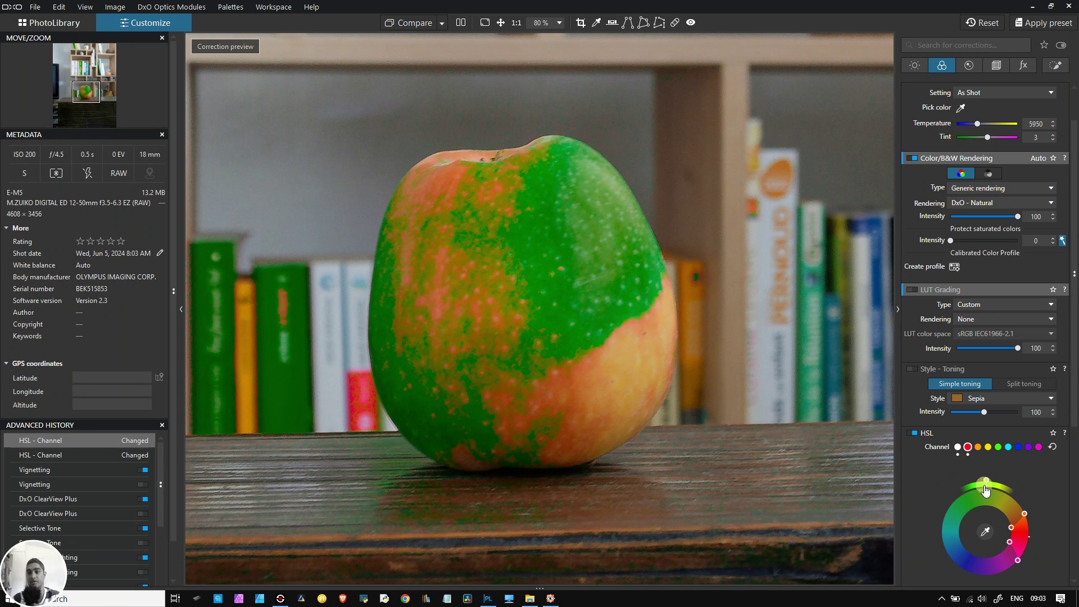
{"action": "mouse_move", "coordinate": [1001, 487]}
{"action": "left_mouse_down"}
{"action": "mouse_move", "coordinate": [1017, 503]}
{"action": "mouse_move", "coordinate": [1020, 495]}
{"action": "left_mouse_up"}
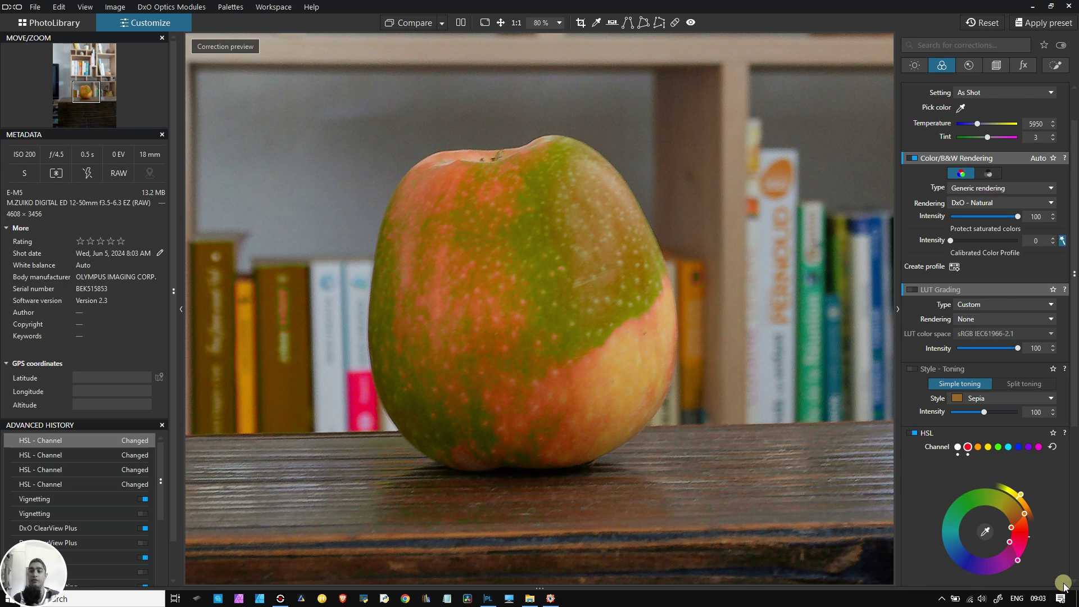
Step: Shift the red HSL channel's hue to green, then bring it back to red and widen the channel's color range towards cyan
{"action": "left_click_drag", "start_coordinate": [1000, 493], "coordinate": [989, 486]}
{"action": "left_click_drag", "start_coordinate": [1037, 540], "coordinate": [1006, 518]}
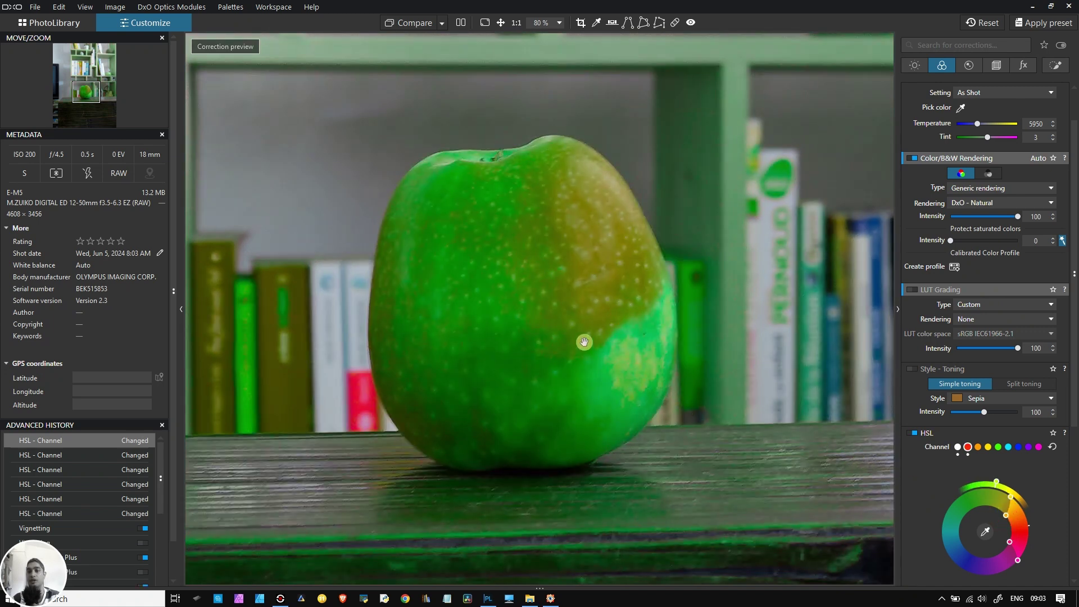
{"action": "scroll", "coordinate": [585, 340], "scroll_direction": "down", "scroll_amount": 5}
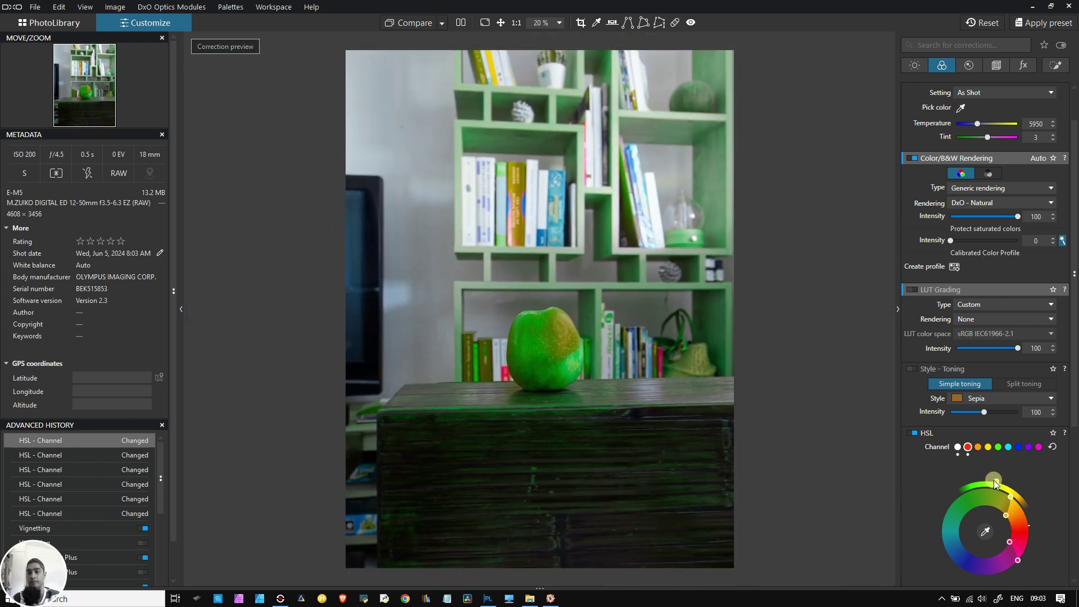
{"action": "left_click_drag", "start_coordinate": [985, 487], "coordinate": [920, 522]}
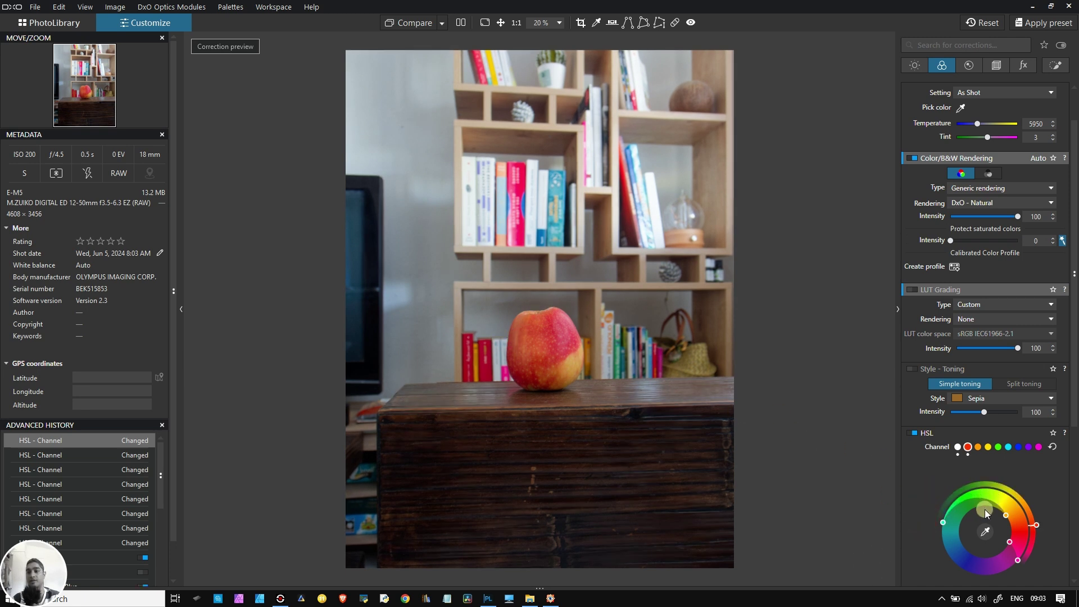
Step: Try shifting the red HSL channel's hue towards yellow, then reset the channel
{"action": "left_click", "coordinate": [1037, 526]}
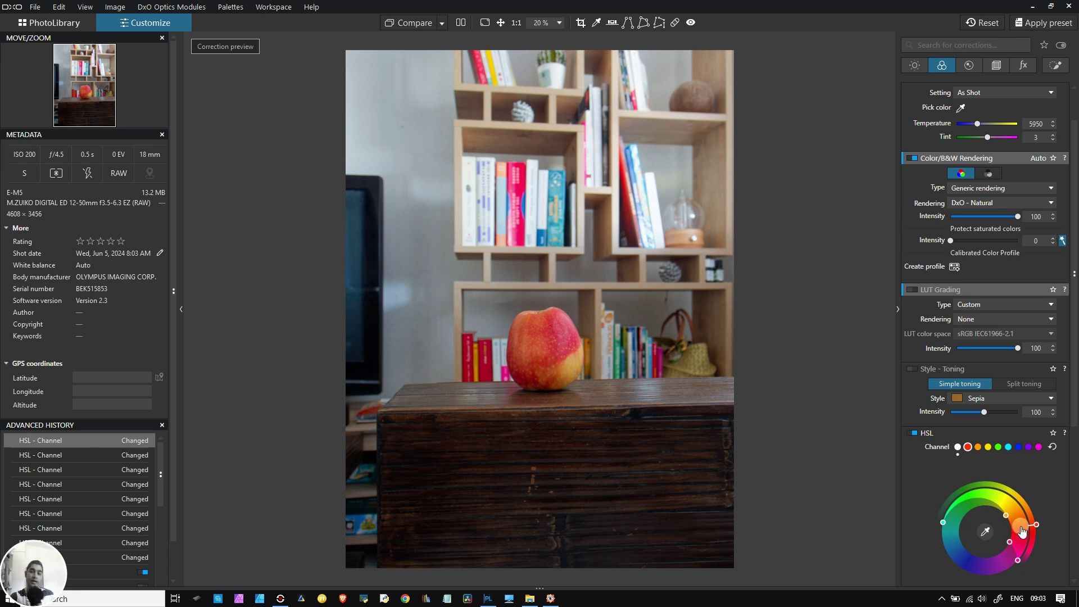
{"action": "left_click", "coordinate": [1040, 526]}
{"action": "left_click_drag", "start_coordinate": [1038, 527], "coordinate": [1031, 504]}
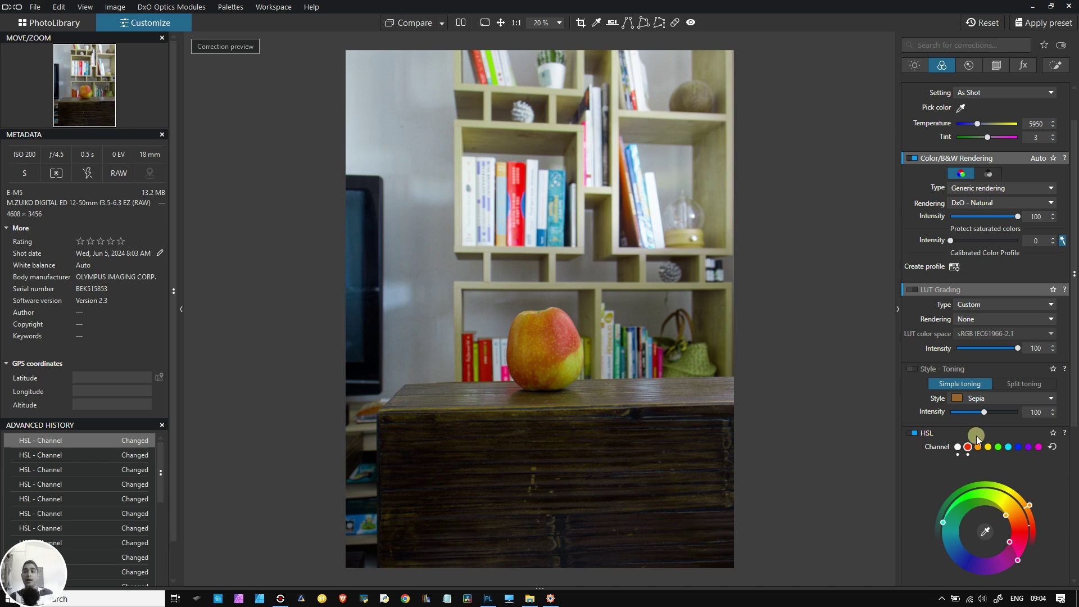
{"action": "left_click", "coordinate": [1053, 448]}
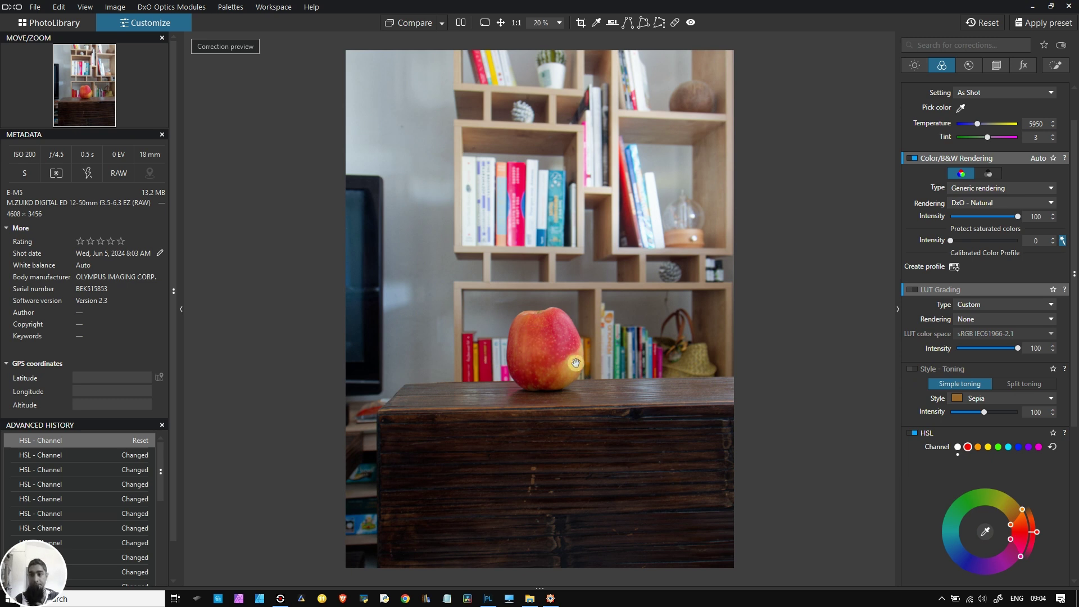
Step: Turn on LUT Grading with the Standard LUT type and look through its list of renderings
{"action": "mouse_move", "coordinate": [913, 295]}
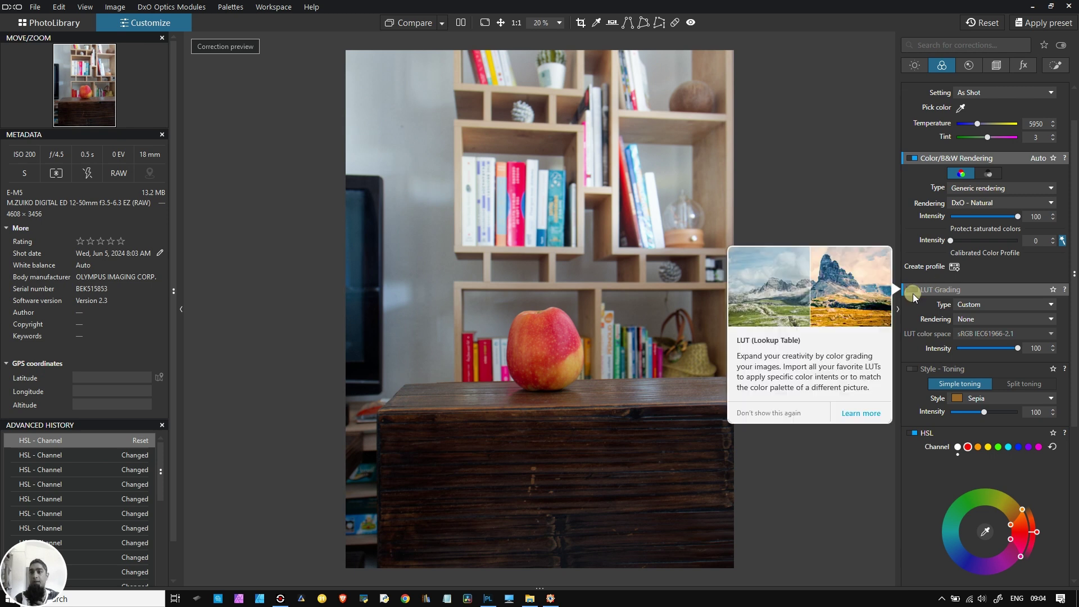
{"action": "left_click", "coordinate": [913, 290]}
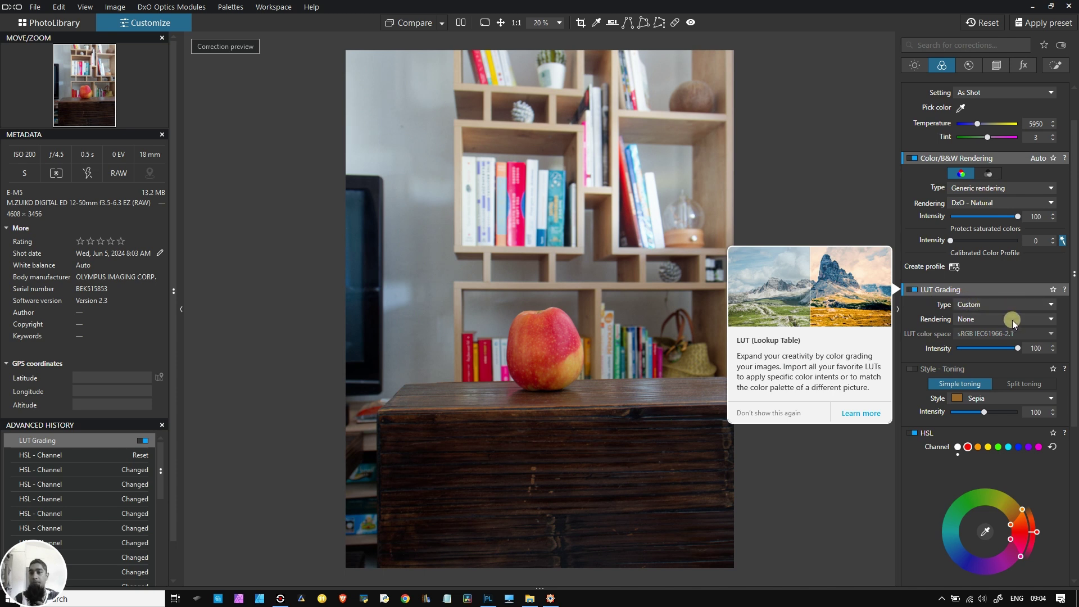
{"action": "left_click", "coordinate": [1002, 301]}
{"action": "left_click", "coordinate": [972, 317]}
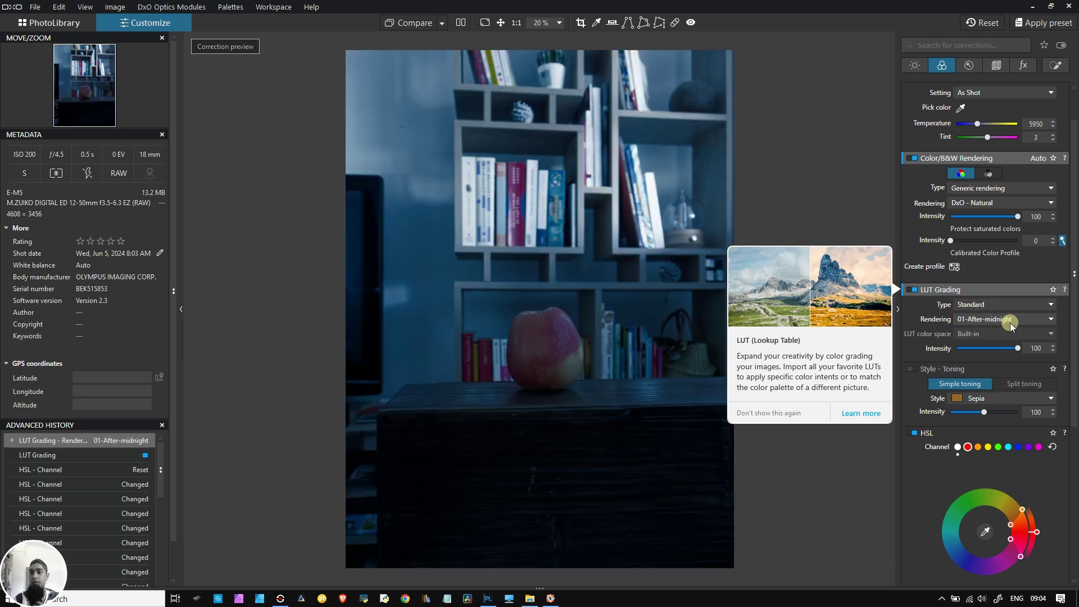
{"action": "left_click", "coordinate": [1010, 321]}
{"action": "left_click", "coordinate": [1009, 321]}
{"action": "left_click", "coordinate": [1009, 322]}
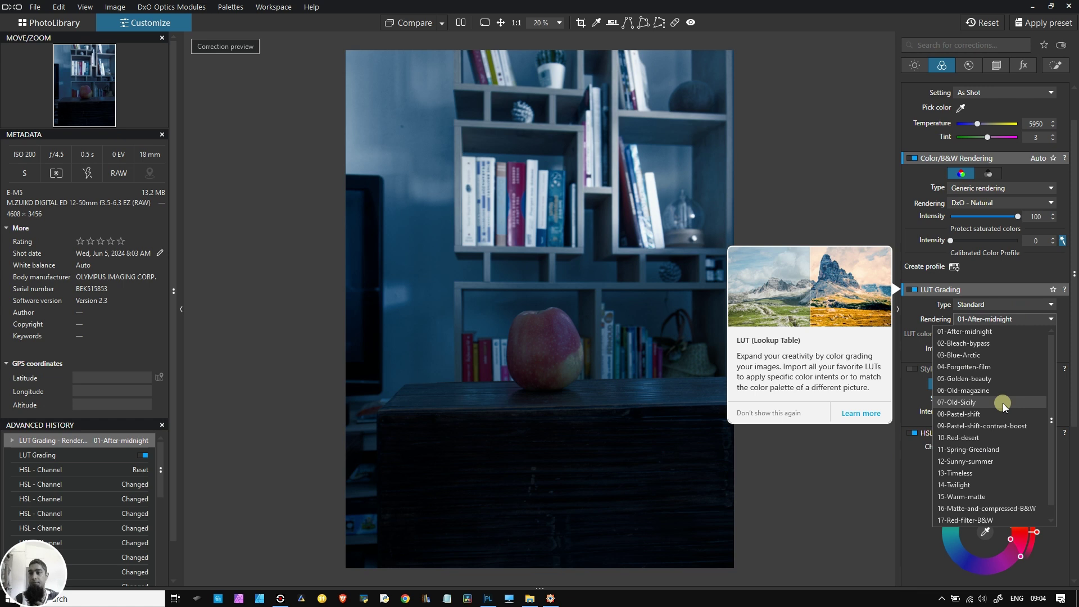
{"action": "left_click", "coordinate": [996, 319]}
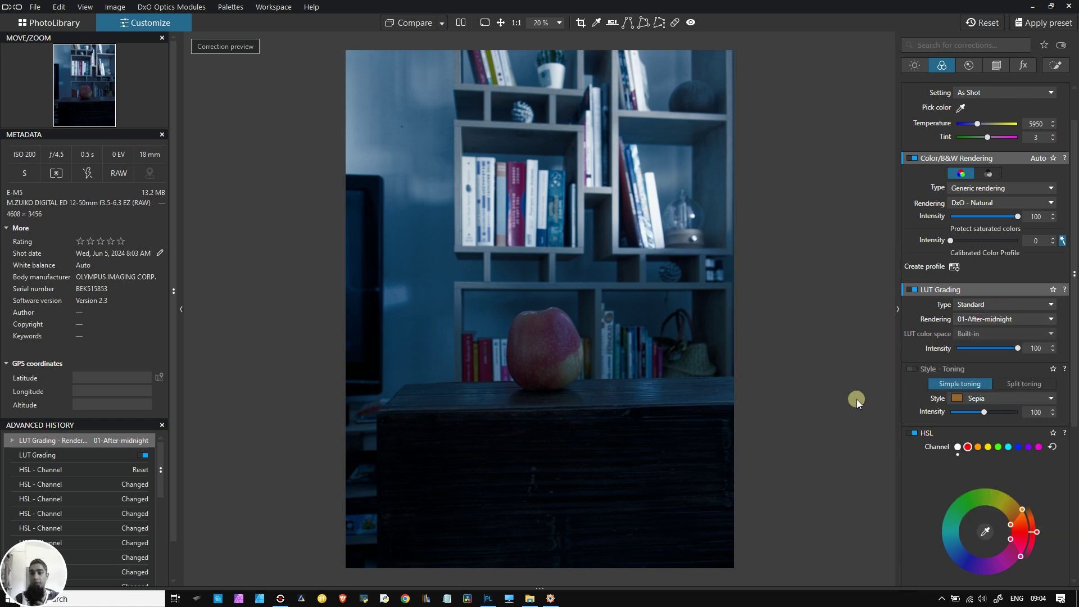
Step: Change the LUT Grading type to Premium and apply the 03-Ash rendering
{"action": "left_click", "coordinate": [987, 318]}
{"action": "left_click", "coordinate": [990, 306]}
{"action": "left_click", "coordinate": [990, 306]}
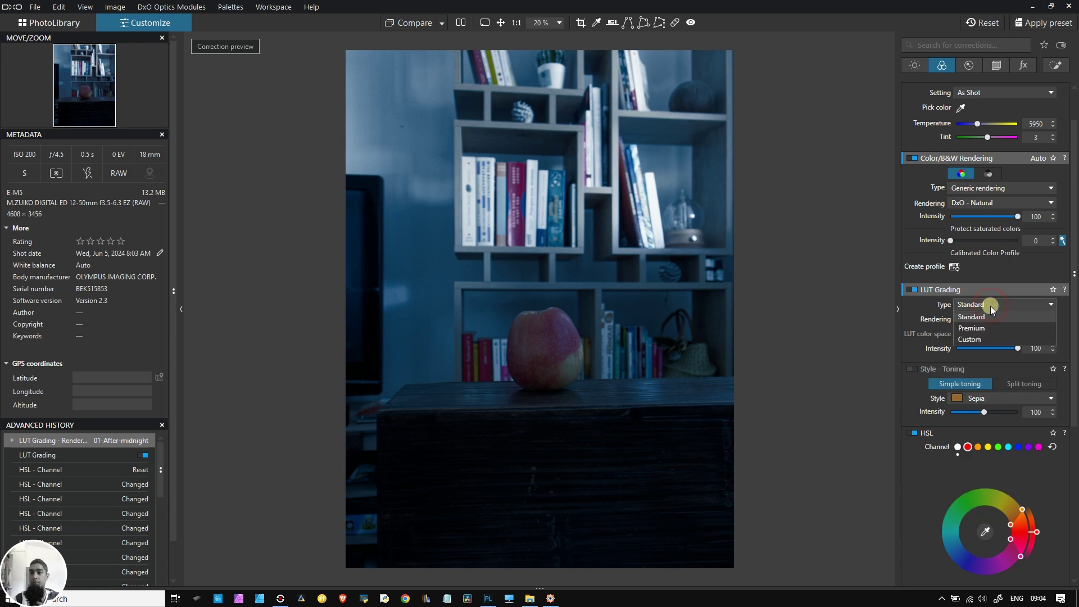
{"action": "left_click", "coordinate": [989, 327]}
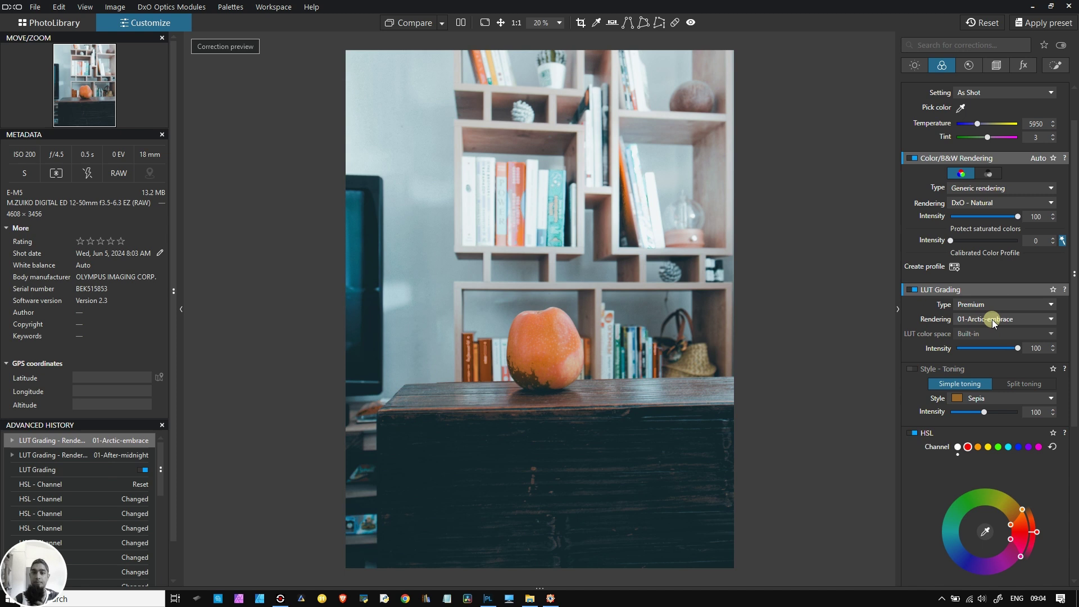
{"action": "left_click", "coordinate": [993, 319]}
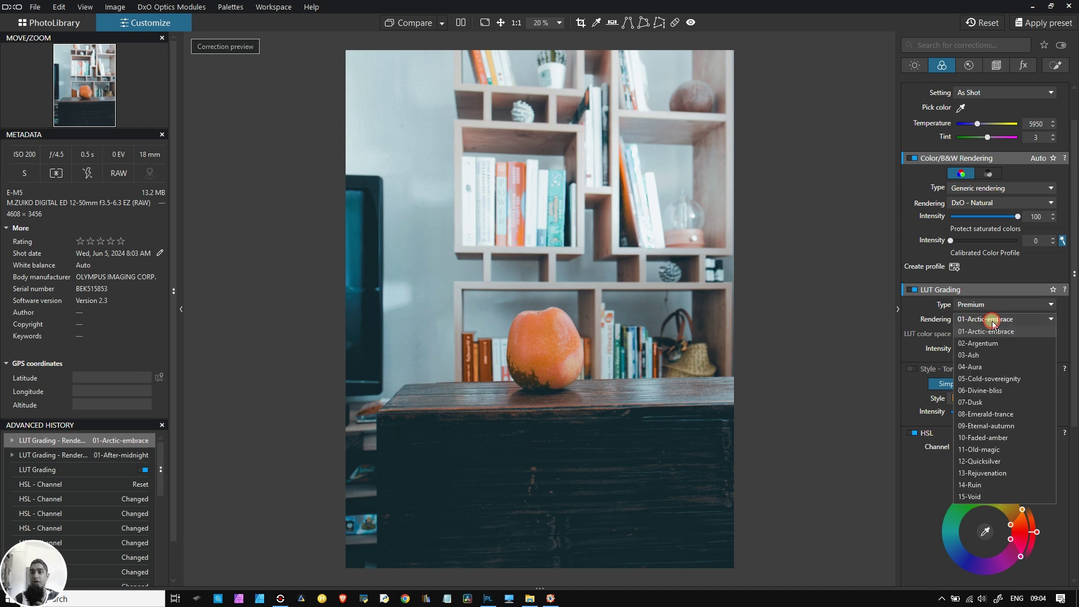
{"action": "left_click", "coordinate": [987, 354]}
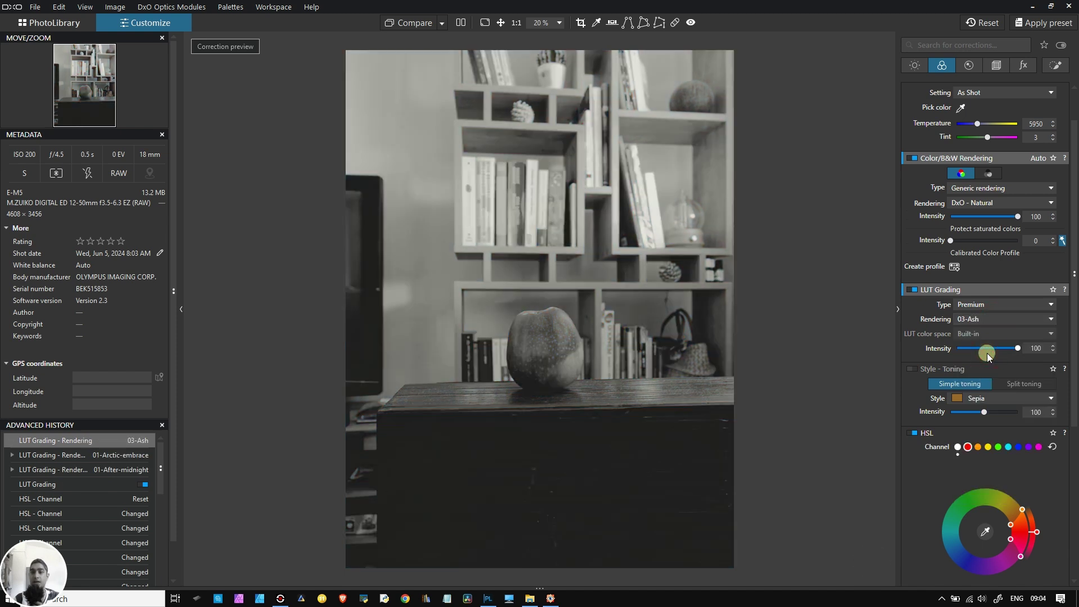
Step: Apply the 05-Cold-sovereignty LUT rendering, then switch LUT Grading off
{"action": "left_click", "coordinate": [990, 322]}
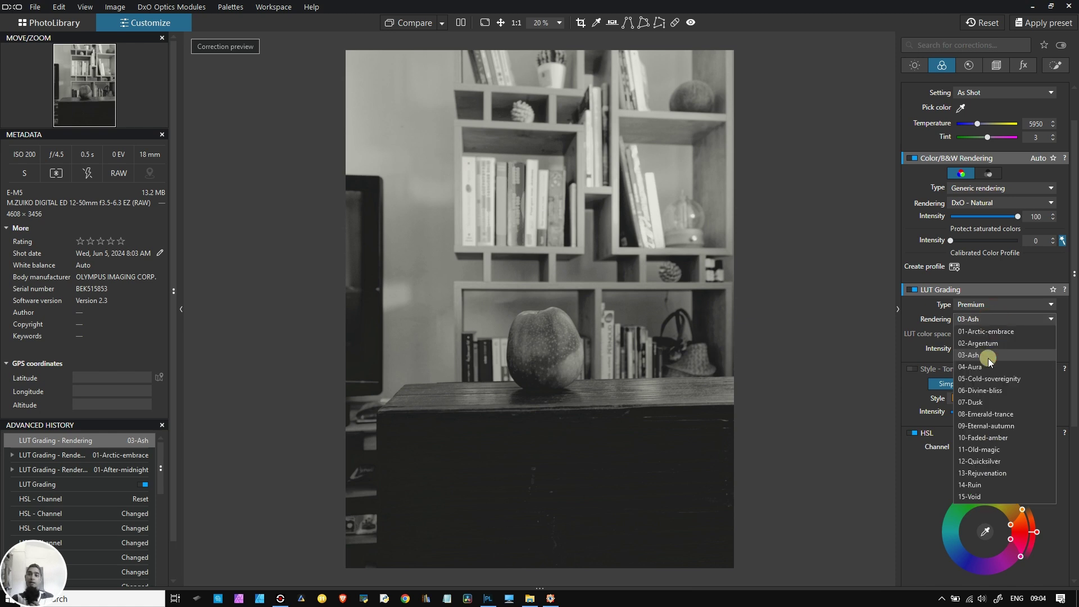
{"action": "left_click", "coordinate": [989, 380]}
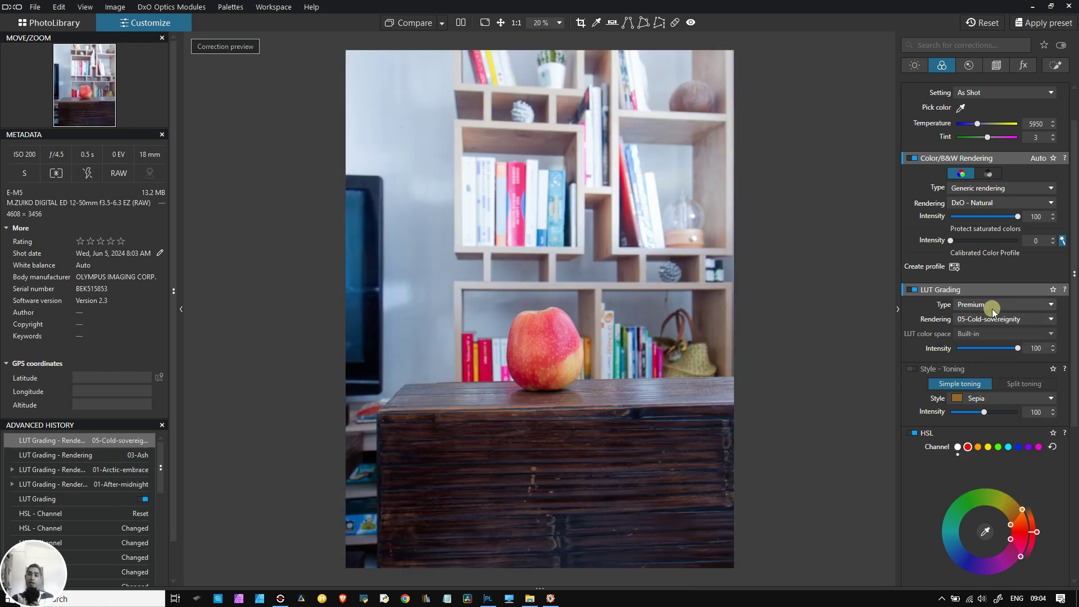
{"action": "left_click", "coordinate": [912, 290]}
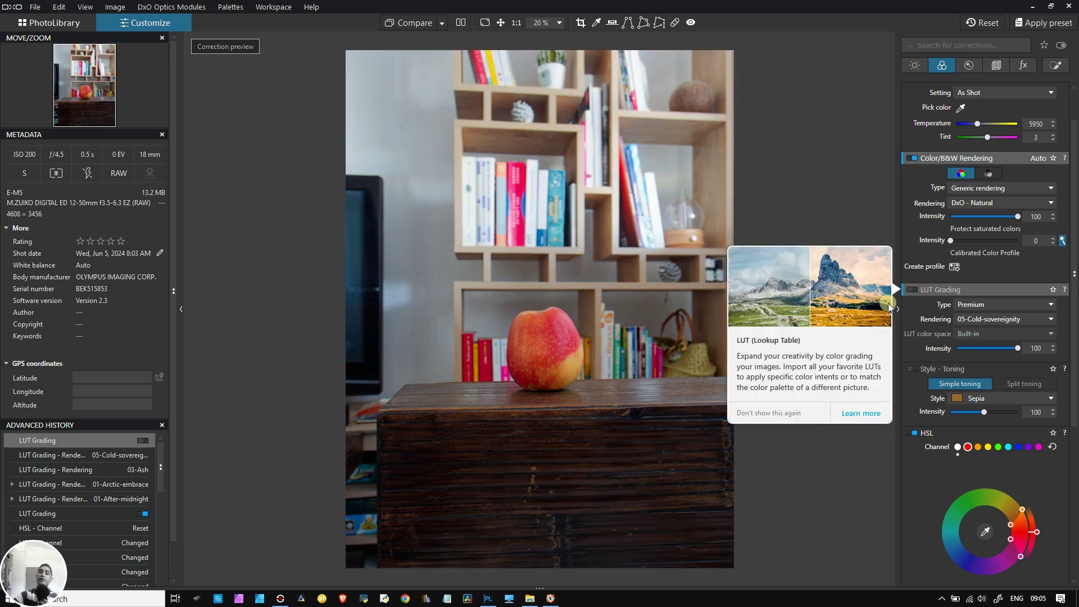
{"action": "left_click", "coordinate": [898, 255]}
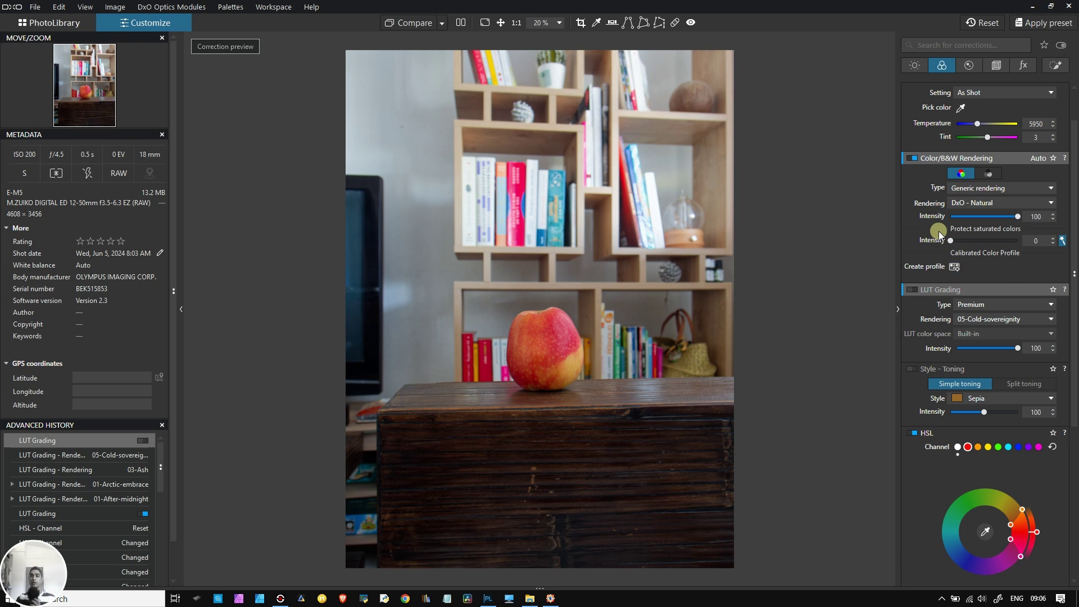
Step: Examine the Calibrated Color Profile creator and its chart type choices, then close it without saving a profile
{"action": "mouse_move", "coordinate": [942, 157]}
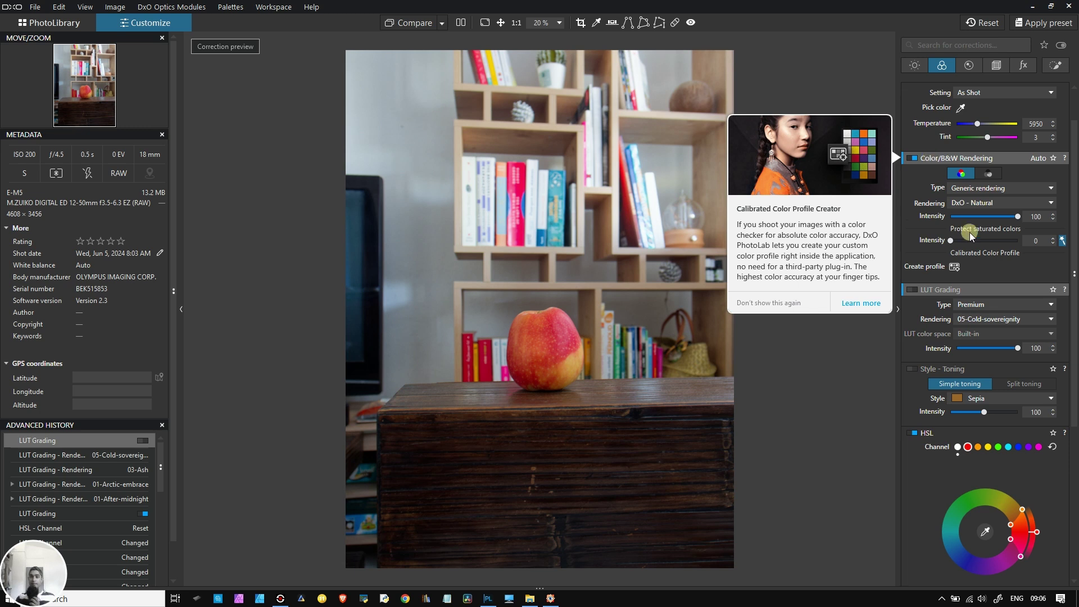
{"action": "left_click", "coordinate": [955, 267]}
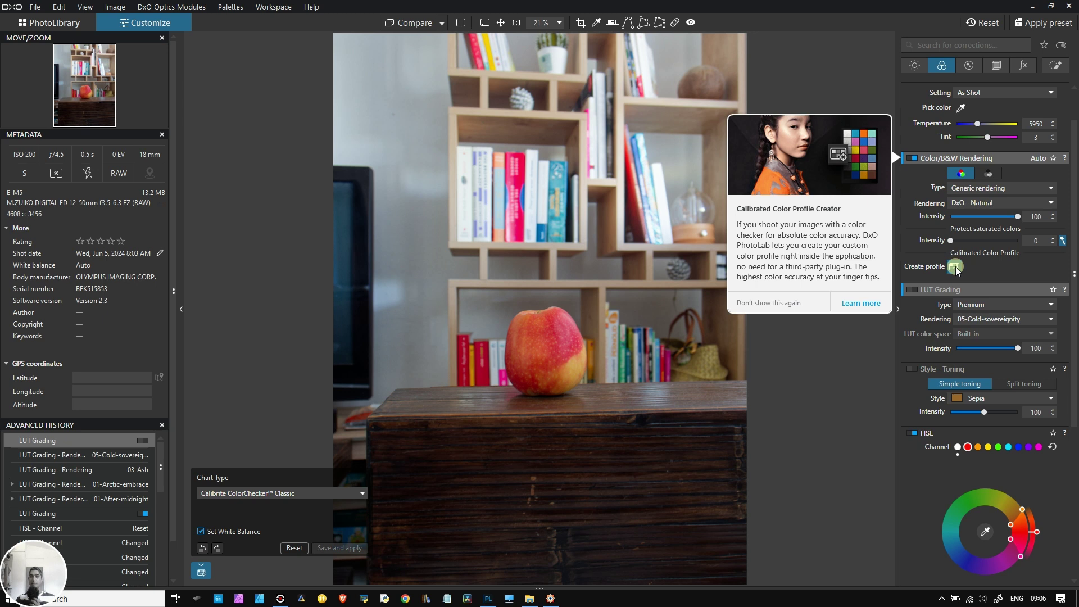
{"action": "left_click", "coordinate": [955, 267]}
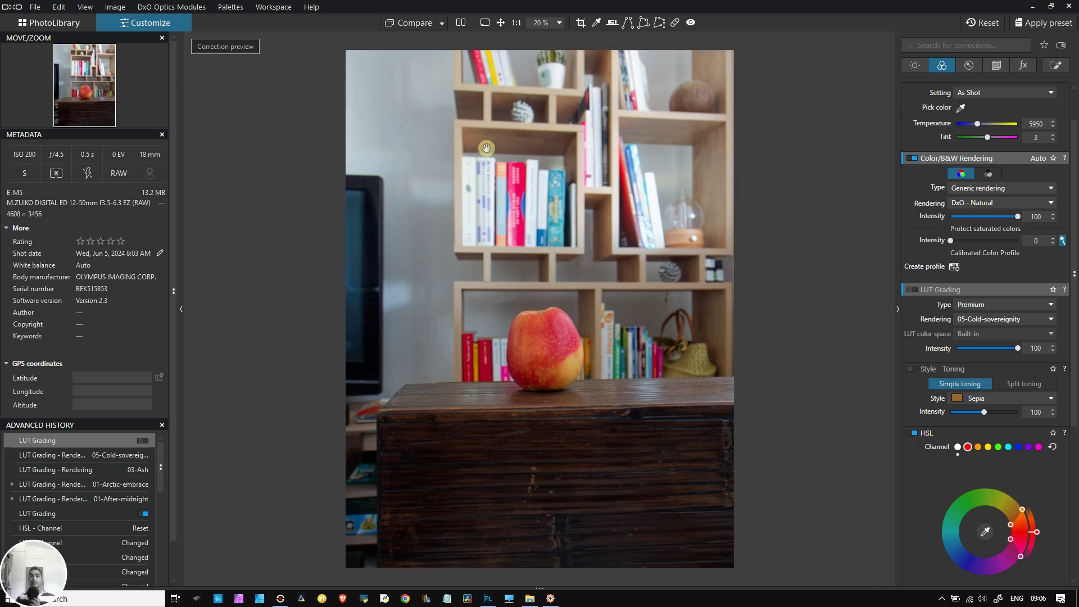
{"action": "left_click", "coordinate": [957, 268]}
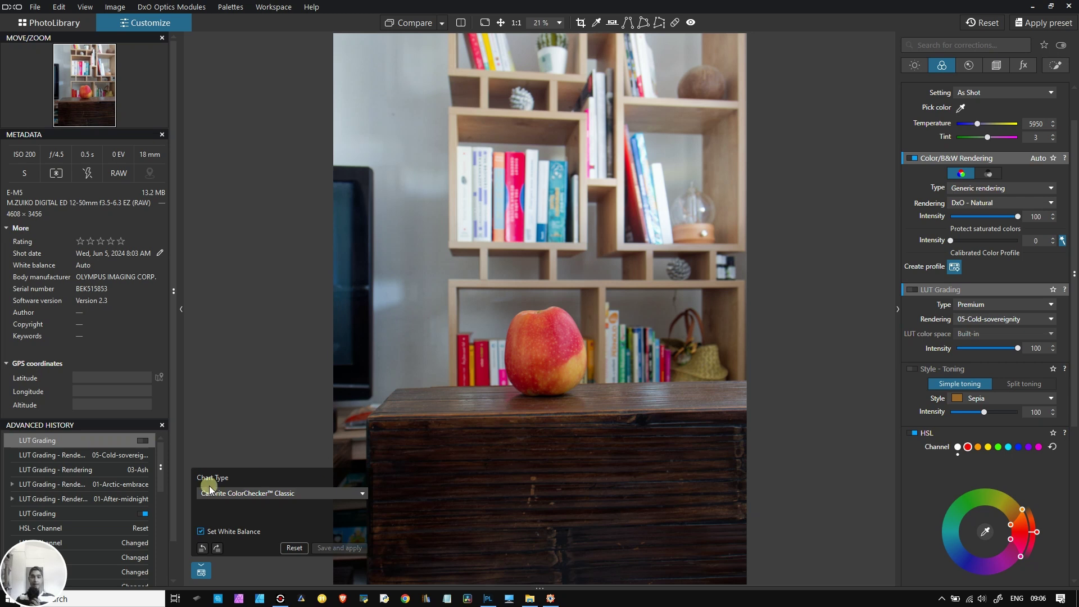
{"action": "left_click", "coordinate": [281, 492]}
{"action": "left_click", "coordinate": [282, 493]}
{"action": "left_click", "coordinate": [958, 268]}
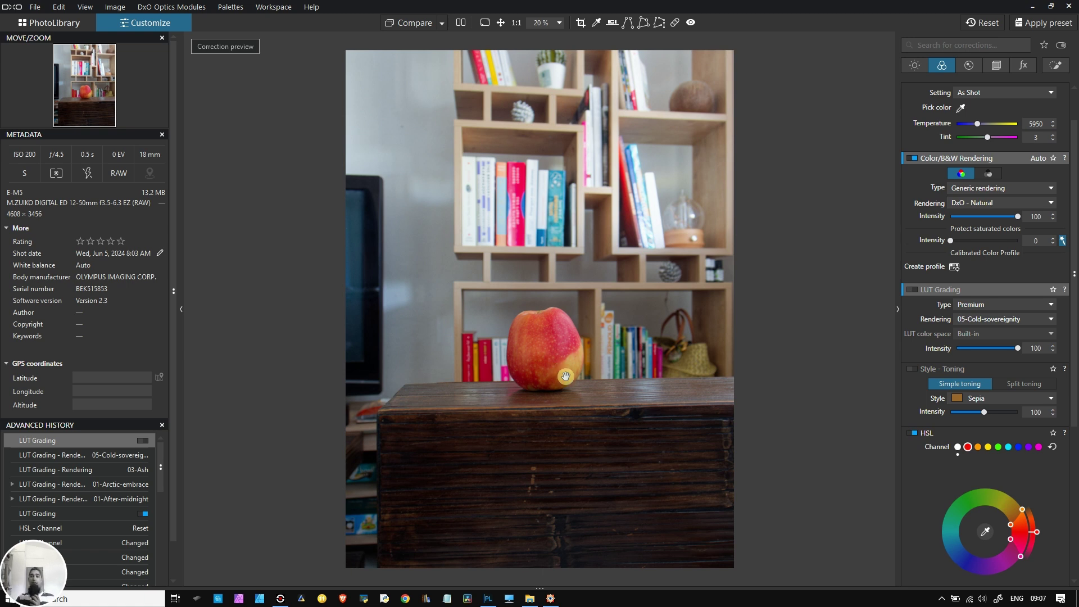
Step: Look over the detail and geometry corrections, comparing the photo with the Perspective correction on and off
{"action": "left_click", "coordinate": [974, 66]}
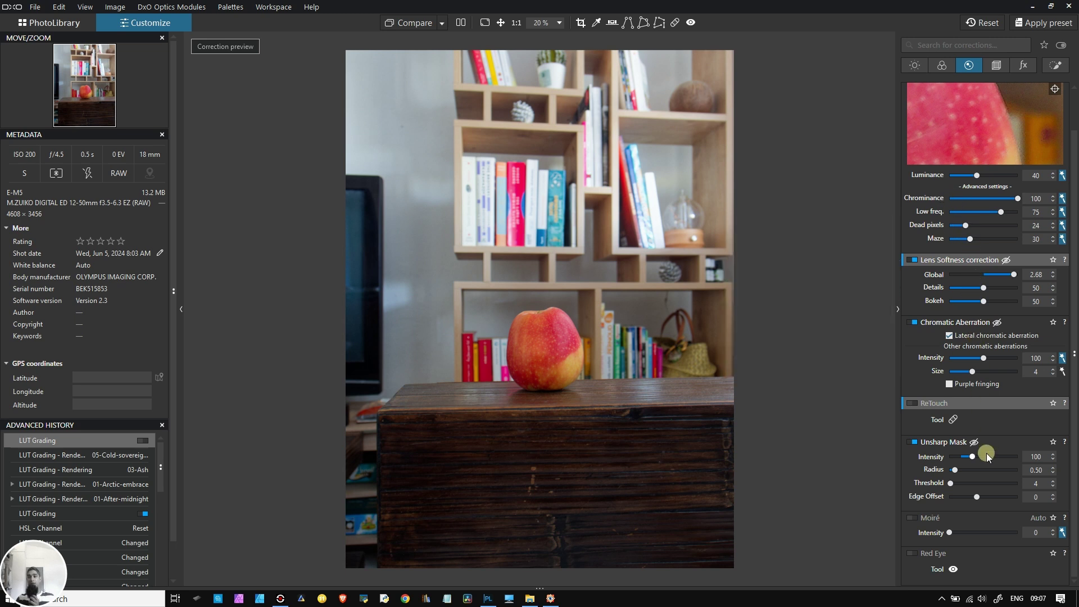
{"action": "left_click", "coordinate": [995, 66]}
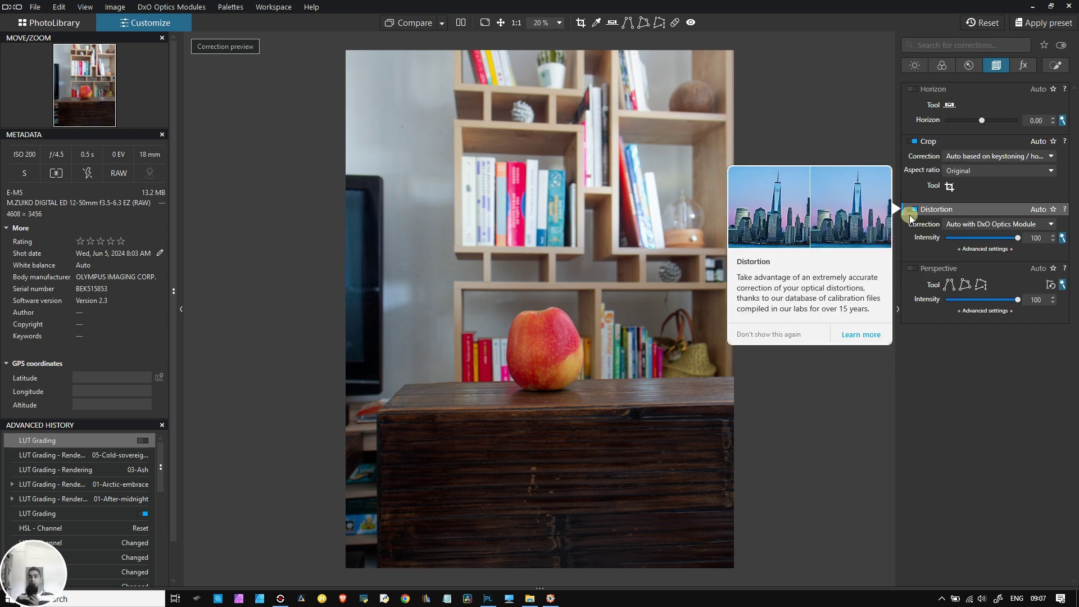
{"action": "left_click", "coordinate": [914, 269]}
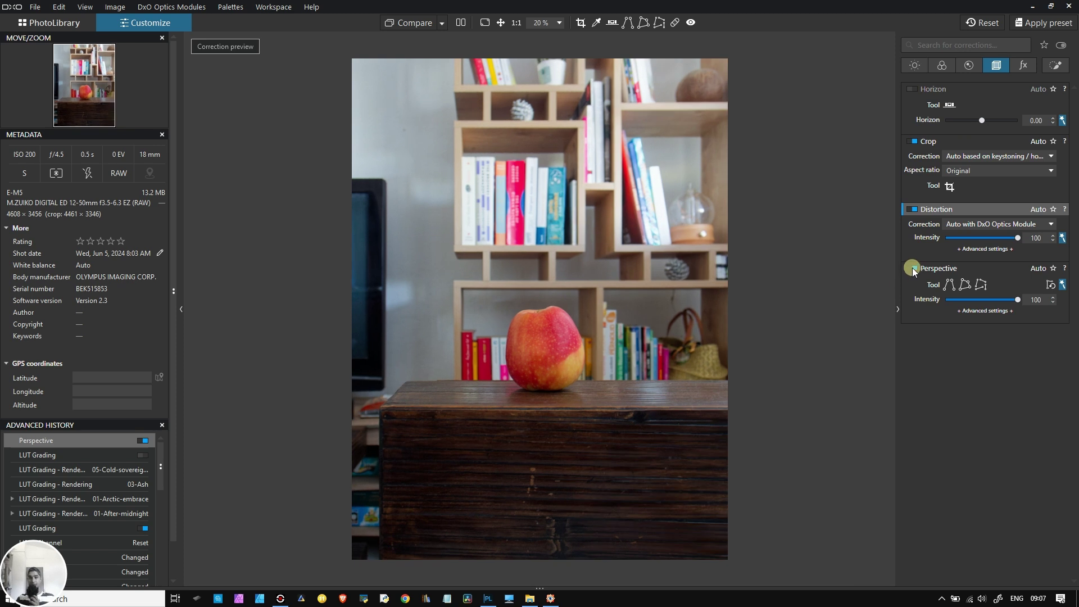
{"action": "left_click", "coordinate": [918, 267]}
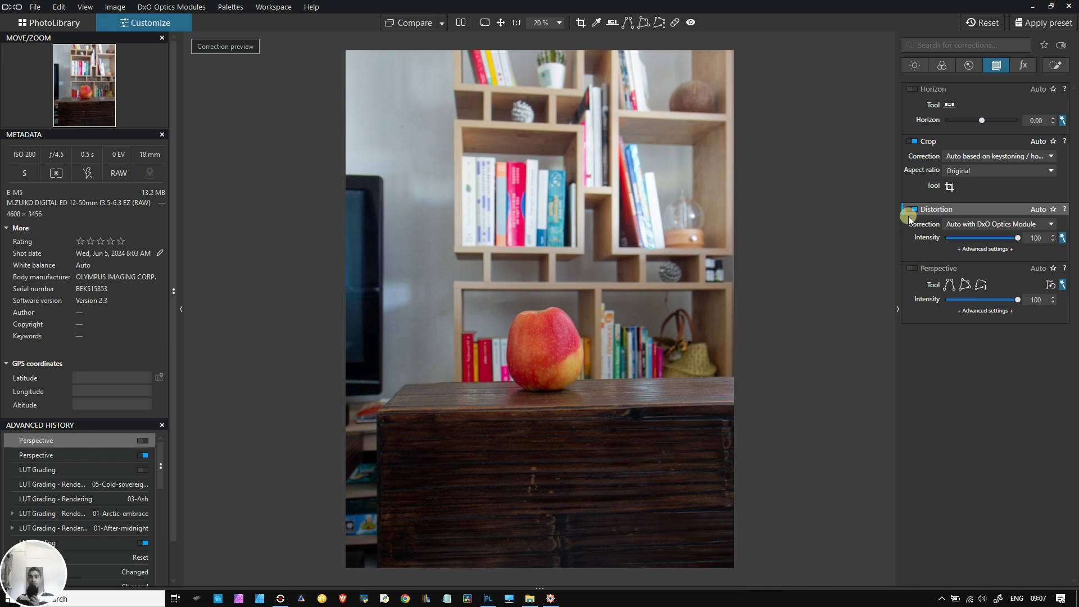
Step: Compare the Perspective correction once more, then turn on both the Horizon and Perspective corrections
{"action": "left_click", "coordinate": [911, 271]}
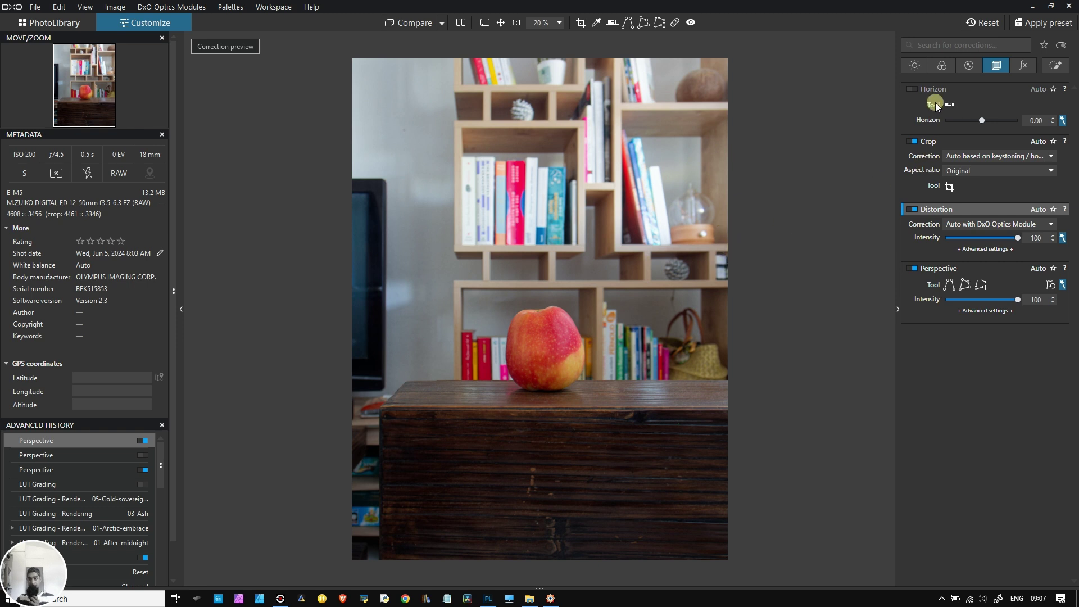
{"action": "left_click", "coordinate": [915, 268]}
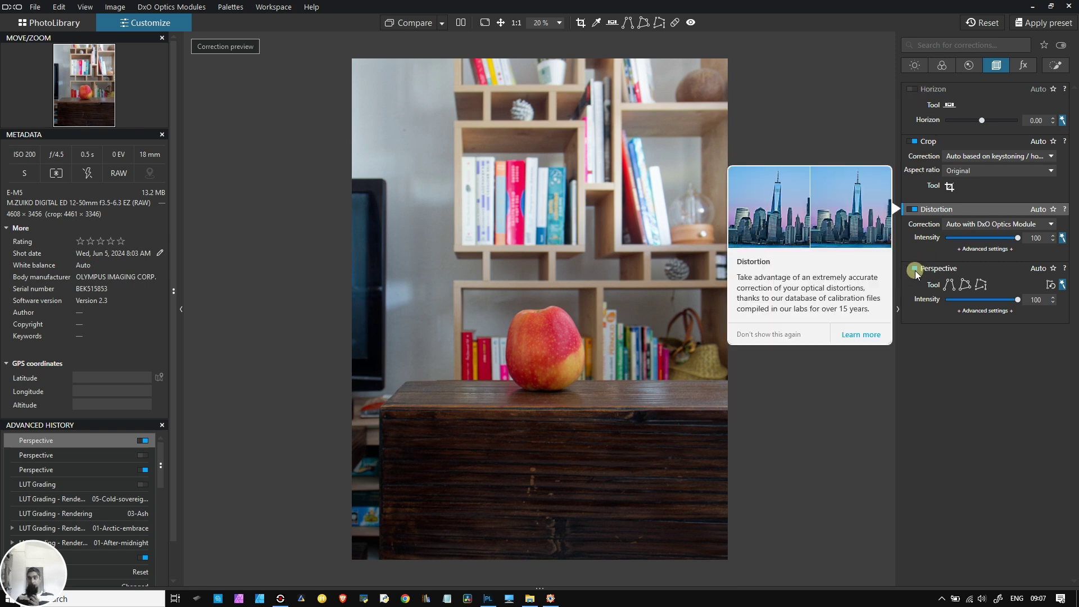
{"action": "left_click", "coordinate": [913, 89]}
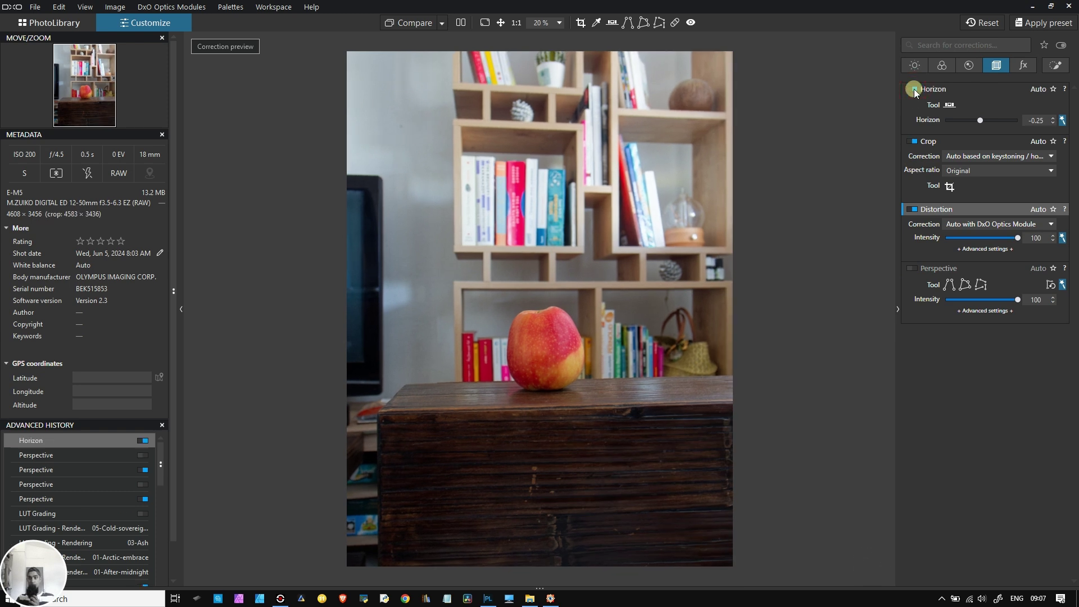
{"action": "left_click", "coordinate": [913, 270]}
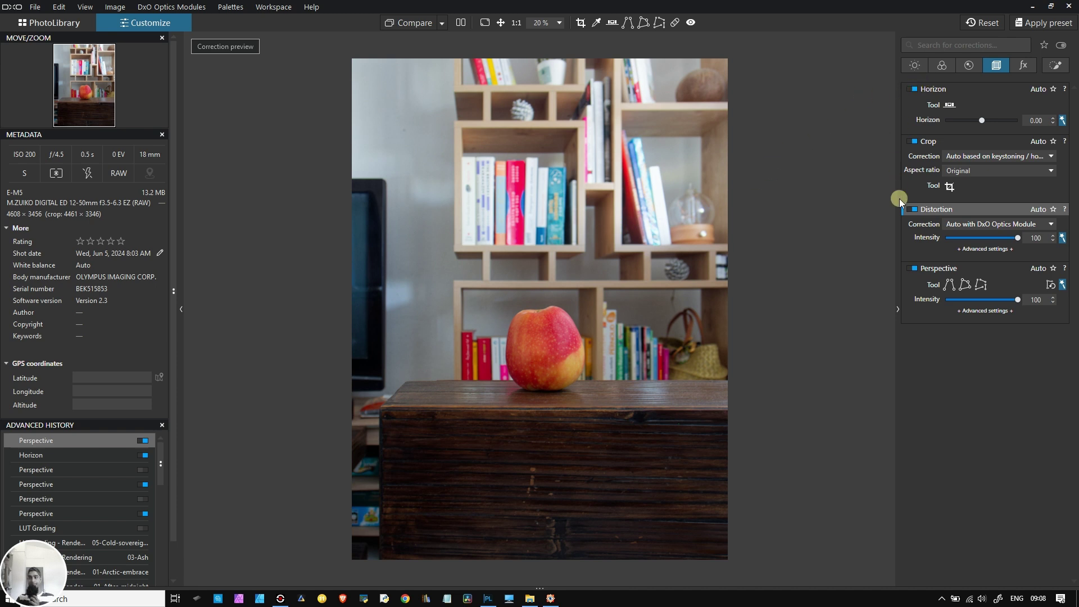
Step: Look through the Instant Watermarking options and the local adjustment corrections
{"action": "left_click", "coordinate": [1024, 64]}
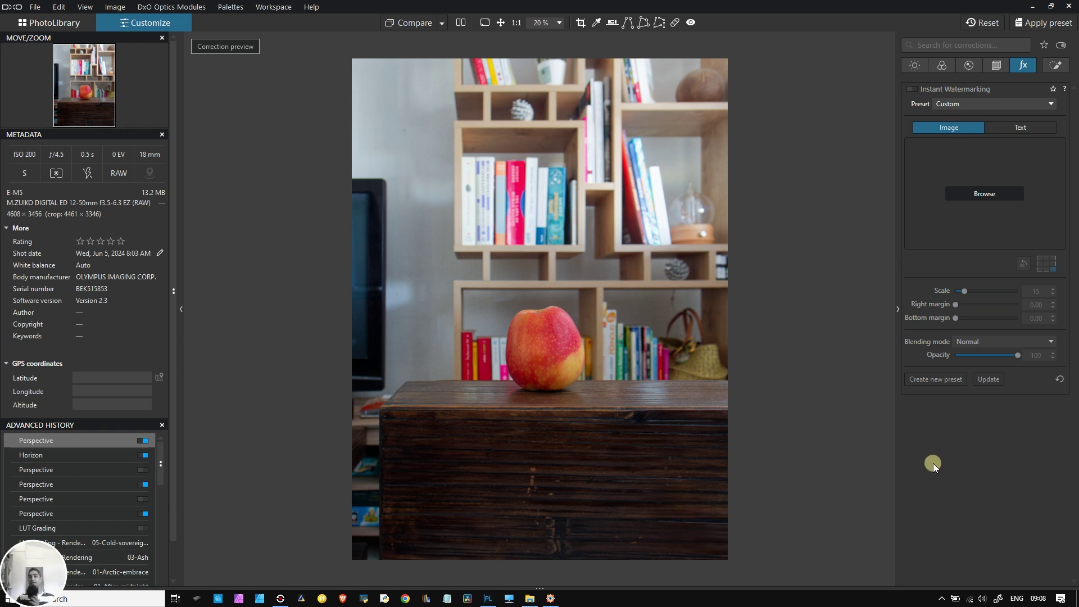
{"action": "left_click", "coordinate": [1056, 66]}
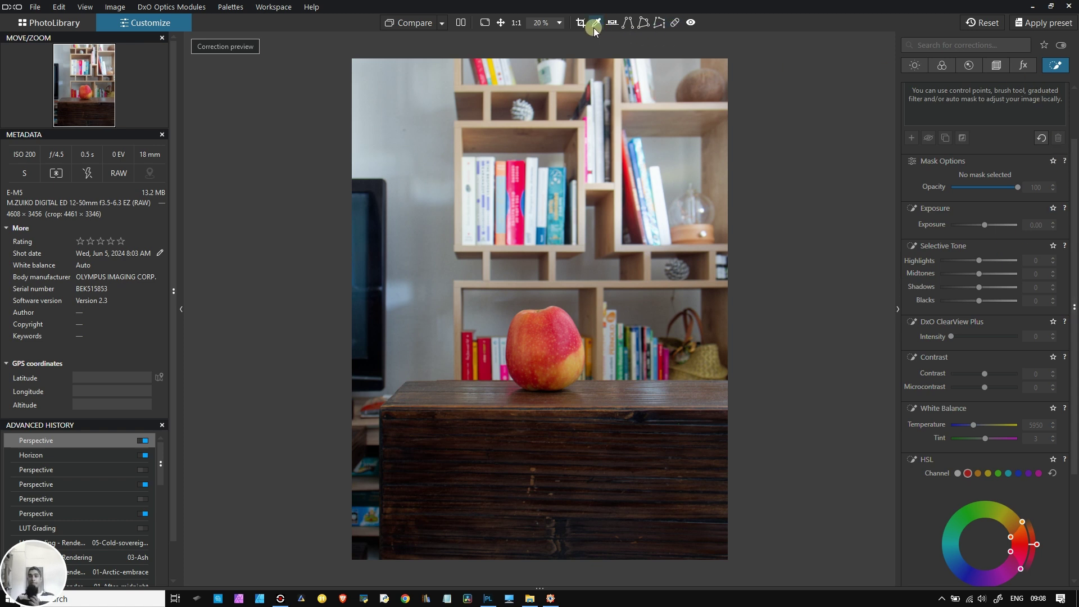
{"action": "left_click", "coordinate": [1058, 67]}
{"action": "left_click", "coordinate": [1058, 65]}
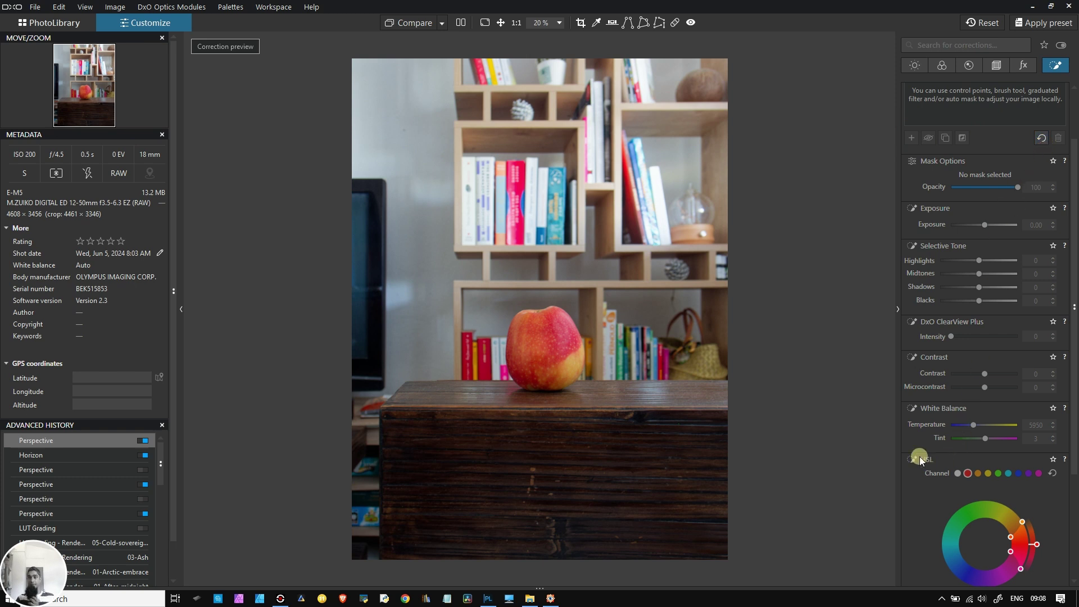
Step: Look over the local adjustment mask tools and their corrections, collapsing and expanding the local Exposure correction
{"action": "left_click", "coordinate": [912, 209]}
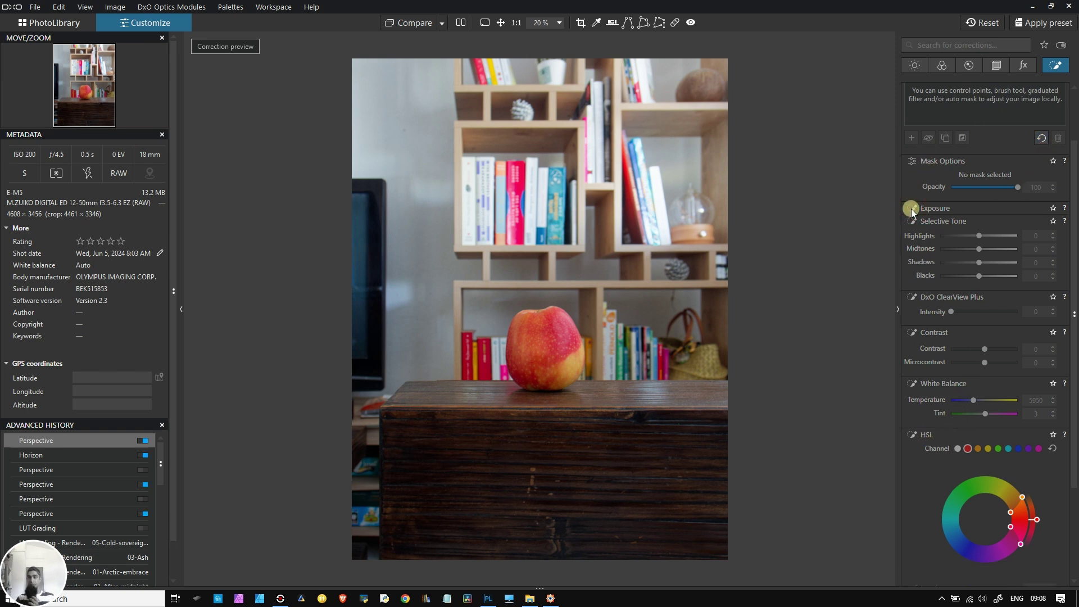
{"action": "left_click", "coordinate": [932, 208]}
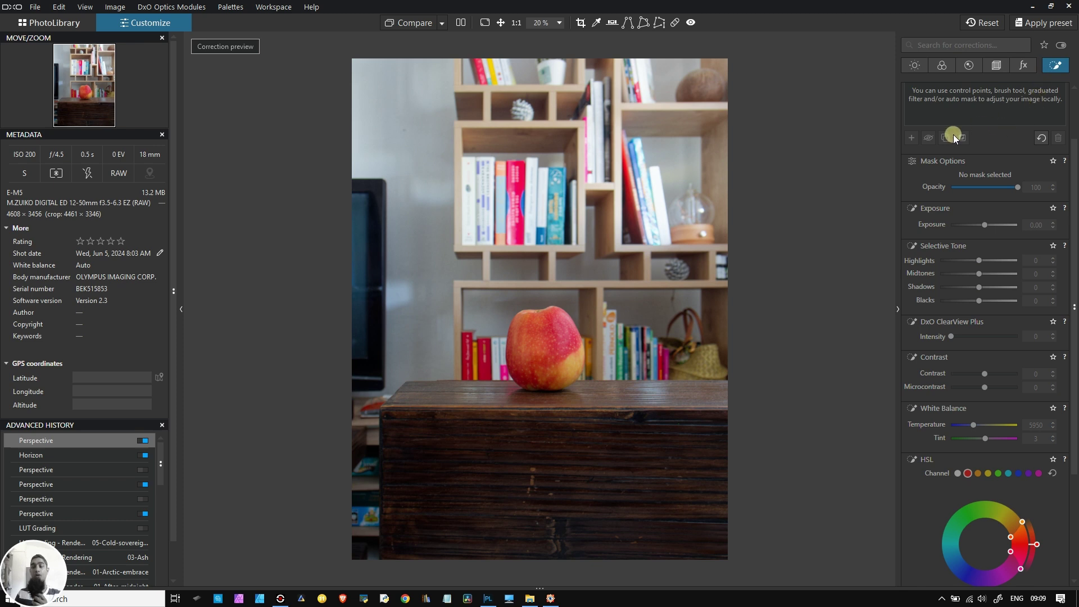
{"action": "left_click", "coordinate": [1051, 69]}
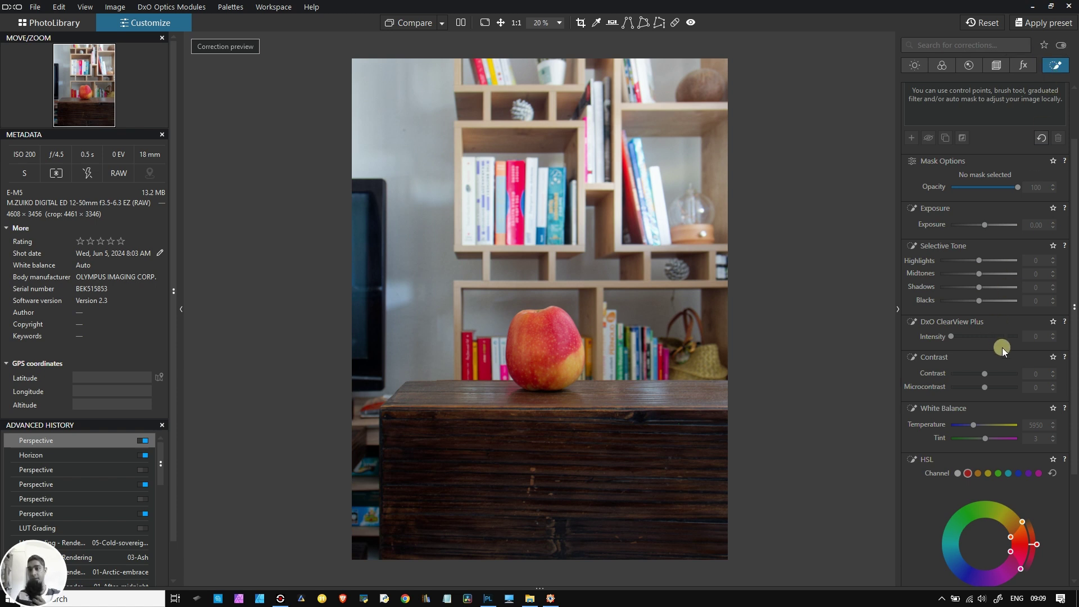
{"action": "scroll", "coordinate": [1006, 344], "scroll_direction": "down", "scroll_amount": 3}
{"action": "scroll", "coordinate": [1011, 331], "scroll_direction": "up", "scroll_amount": 4}
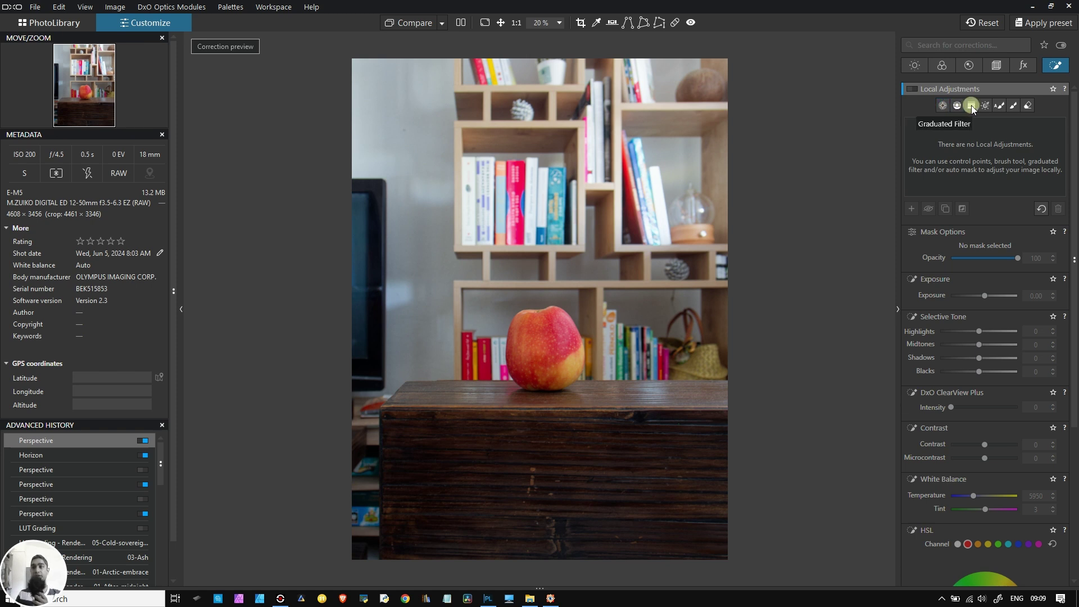
Step: Paint an Auto mask over the whole apple on the wooden table
{"action": "left_click", "coordinate": [1000, 107]}
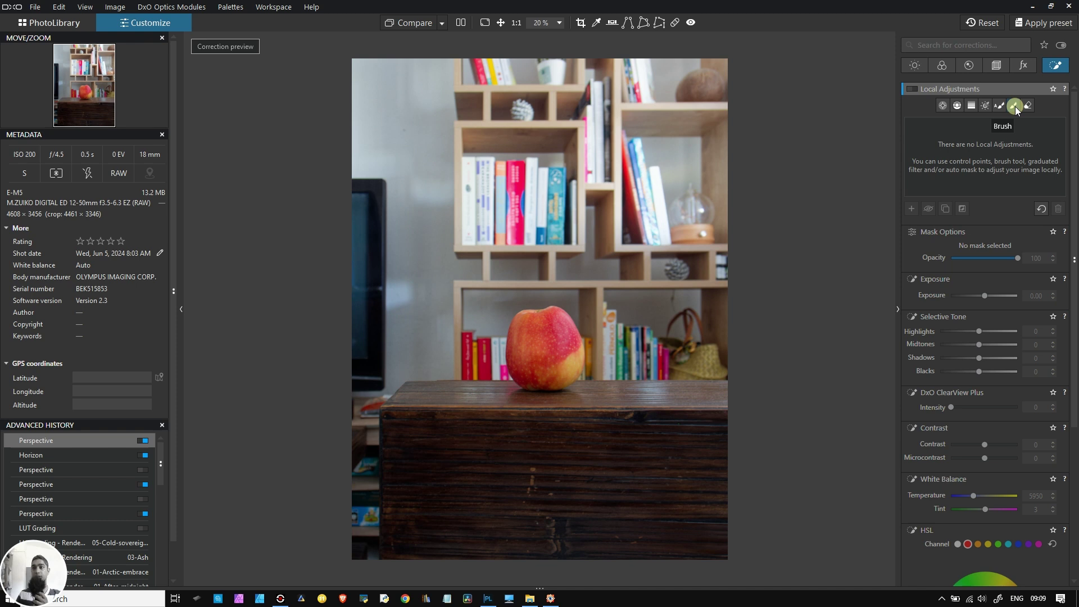
{"action": "left_click", "coordinate": [1001, 105]}
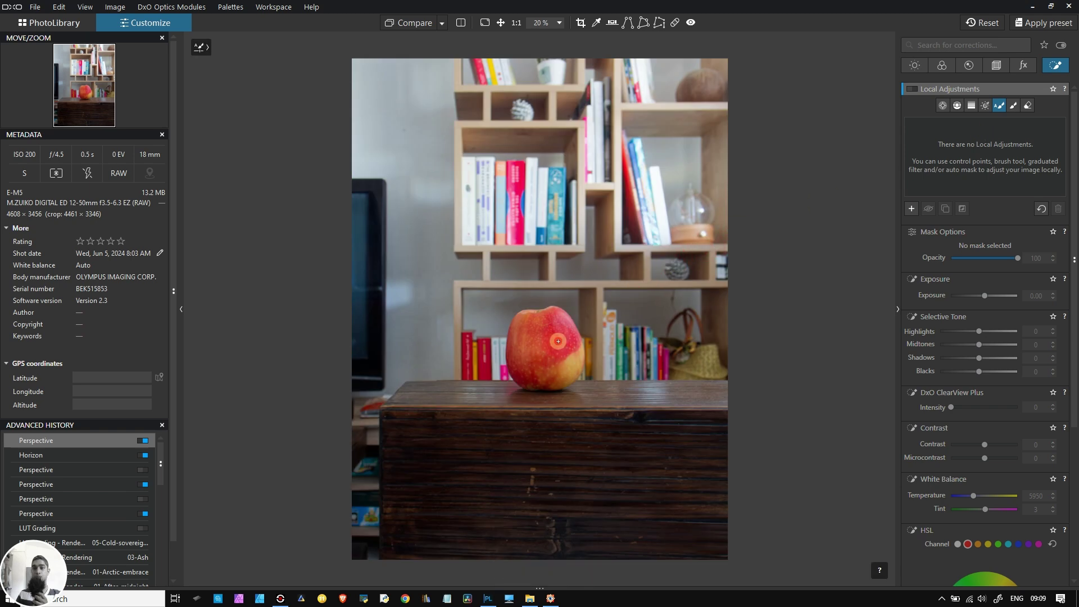
{"action": "scroll", "coordinate": [548, 344], "scroll_direction": "up", "scroll_amount": 1}
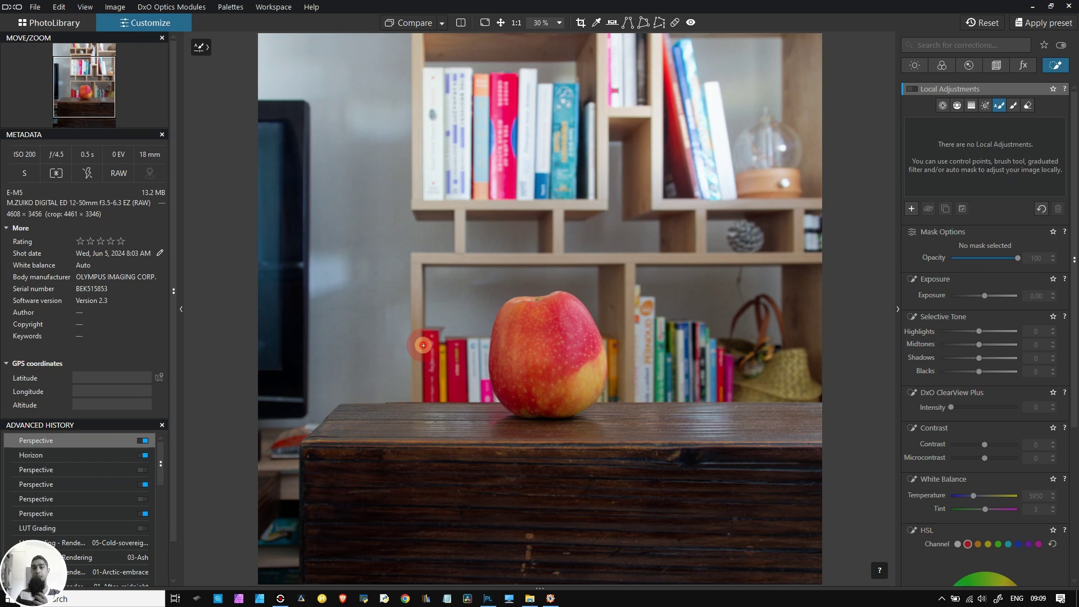
{"action": "left_click", "coordinate": [544, 346]}
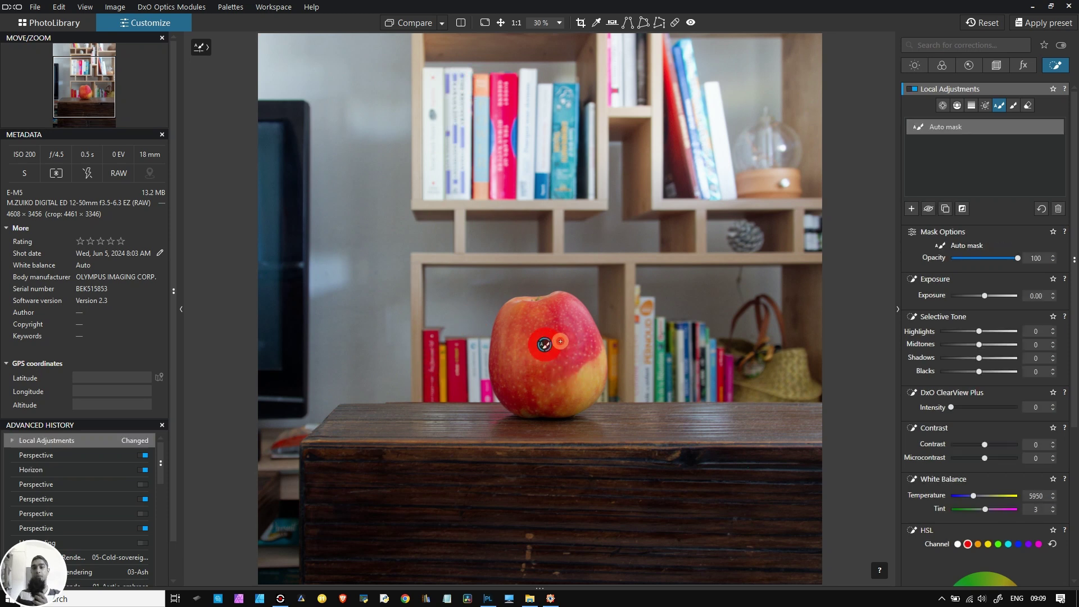
{"action": "mouse_move", "coordinate": [553, 336]}
{"action": "left_mouse_down"}
{"action": "mouse_move", "coordinate": [571, 387]}
{"action": "mouse_move", "coordinate": [540, 388]}
{"action": "mouse_move", "coordinate": [508, 332]}
{"action": "mouse_move", "coordinate": [524, 312]}
{"action": "mouse_move", "coordinate": [559, 308]}
{"action": "mouse_move", "coordinate": [590, 353]}
{"action": "mouse_move", "coordinate": [587, 375]}
{"action": "mouse_move", "coordinate": [599, 366]}
{"action": "mouse_move", "coordinate": [533, 410]}
{"action": "mouse_move", "coordinate": [504, 380]}
{"action": "mouse_move", "coordinate": [516, 333]}
{"action": "left_mouse_up"}
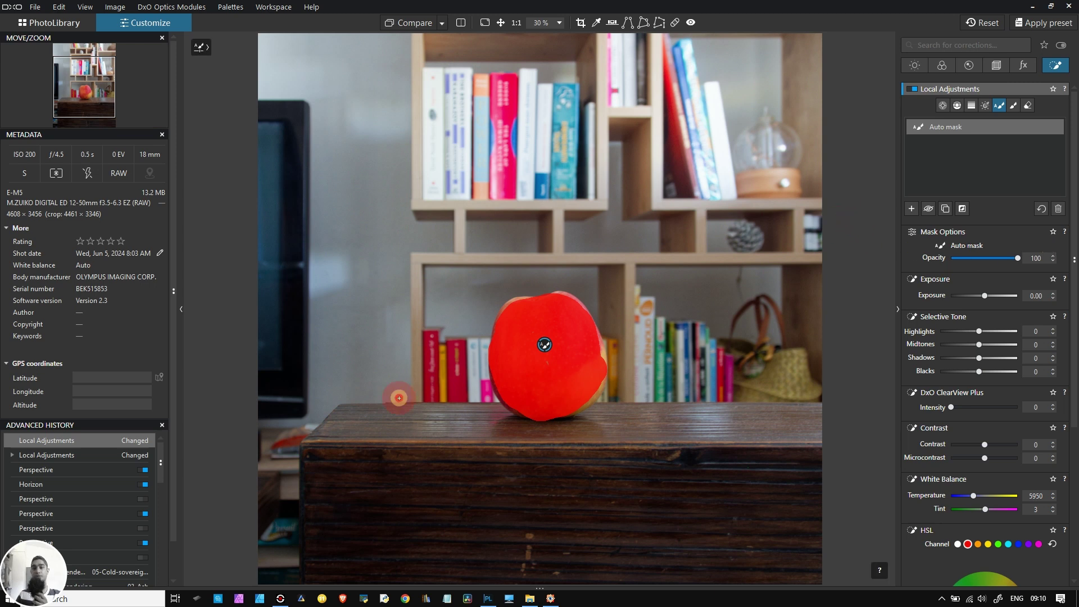
Step: Compare the apple with and without its Auto mask overlay by deselecting and reselecting the mask
{"action": "left_click", "coordinate": [543, 350]}
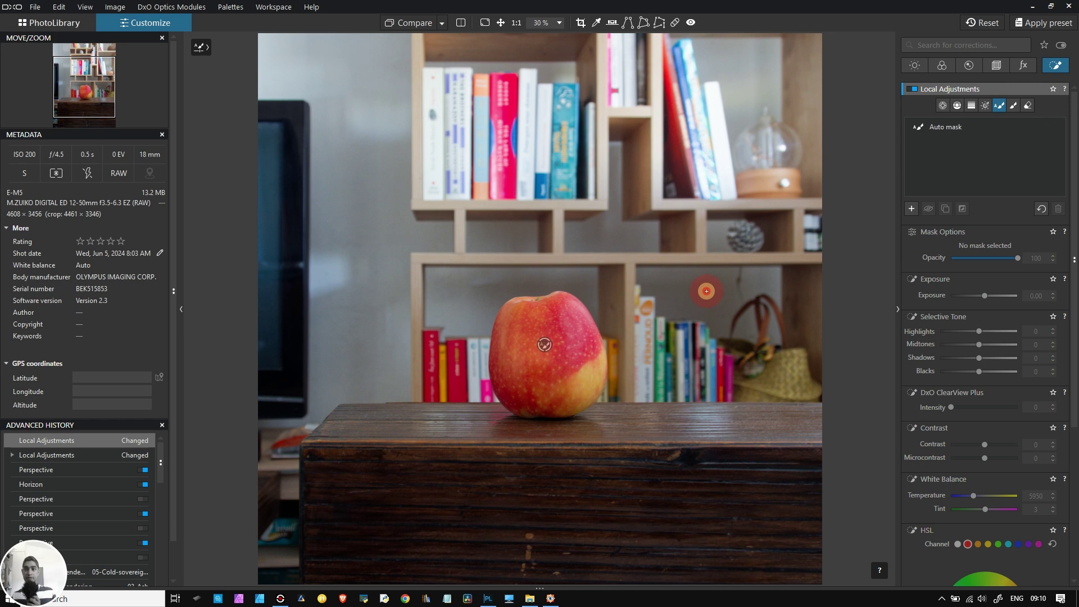
{"action": "left_click", "coordinate": [541, 346]}
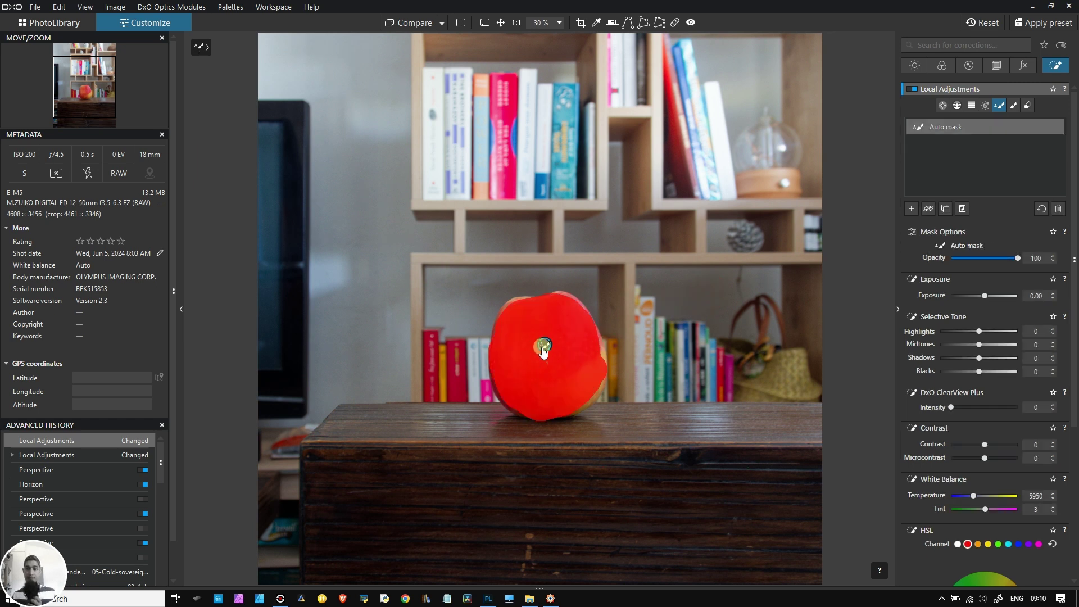
{"action": "left_click", "coordinate": [543, 347]}
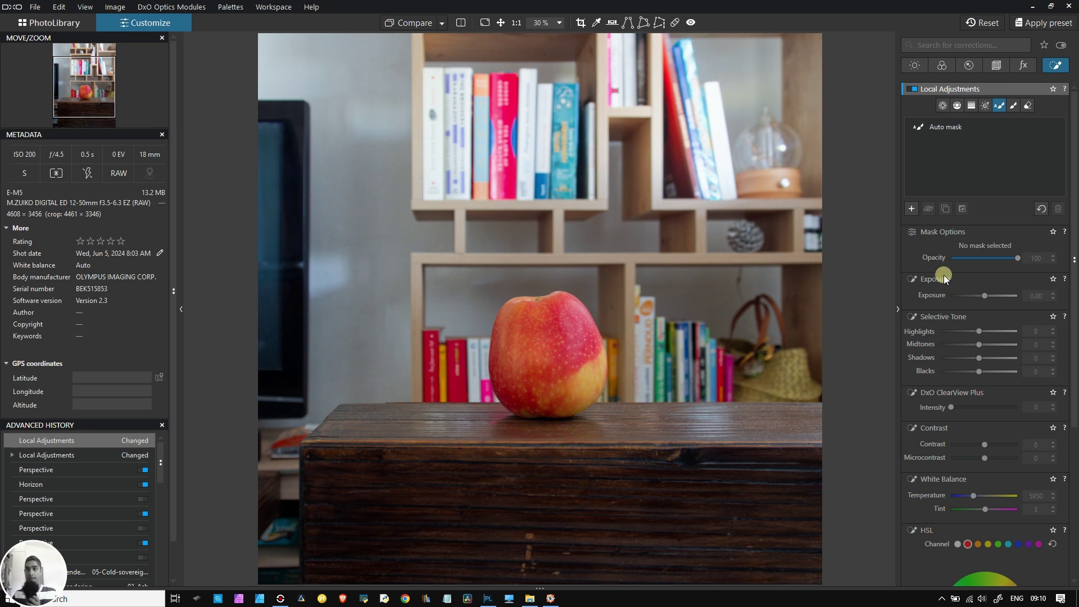
{"action": "left_click", "coordinate": [545, 346]}
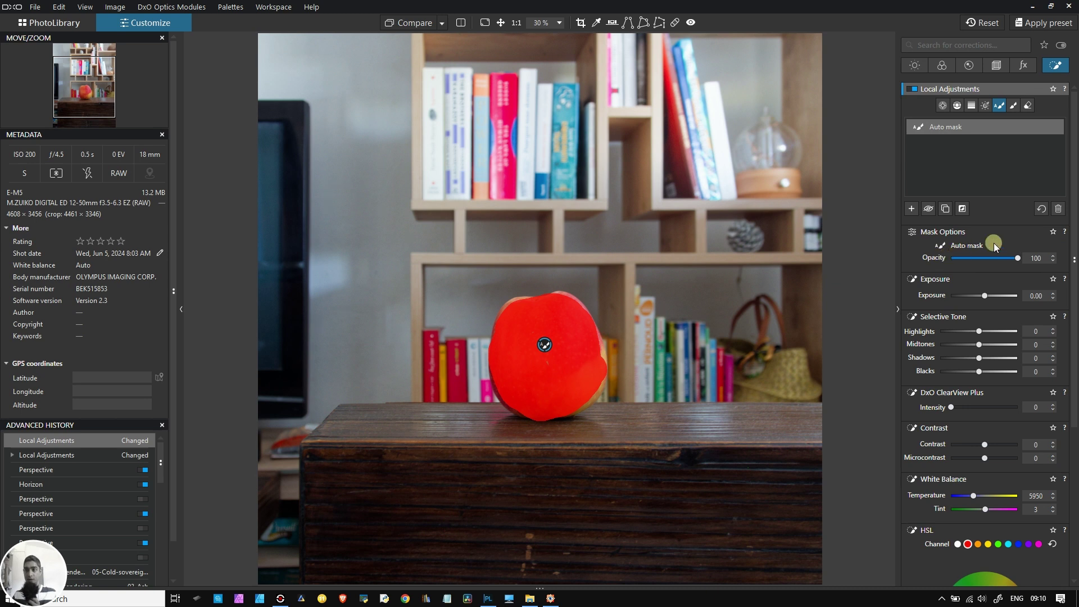
{"action": "left_click", "coordinate": [953, 246]}
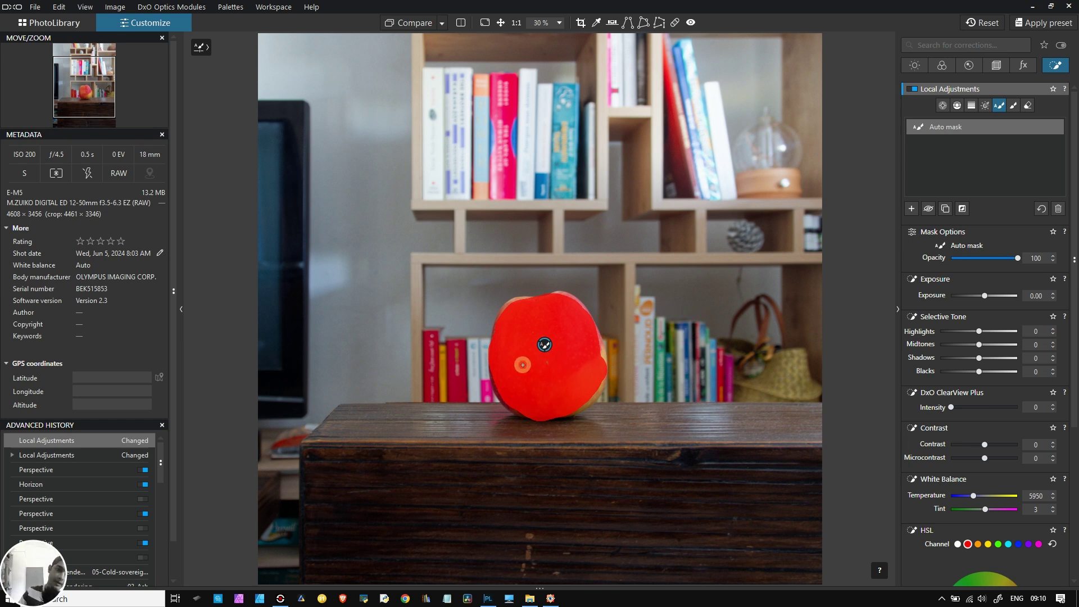
Step: Try the apple mask's Exposure at 1.65, reduce it to 0.17 and deselect the mask
{"action": "left_click_drag", "start_coordinate": [979, 293], "coordinate": [1000, 301]}
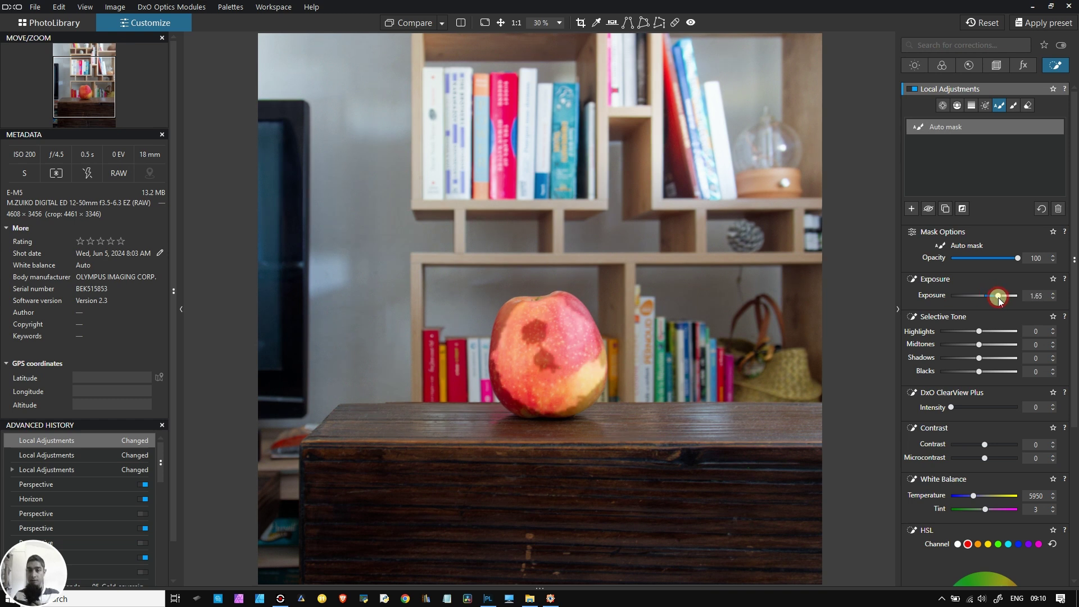
{"action": "left_click_drag", "start_coordinate": [998, 302], "coordinate": [986, 302]}
{"action": "key", "text": "Escape"}
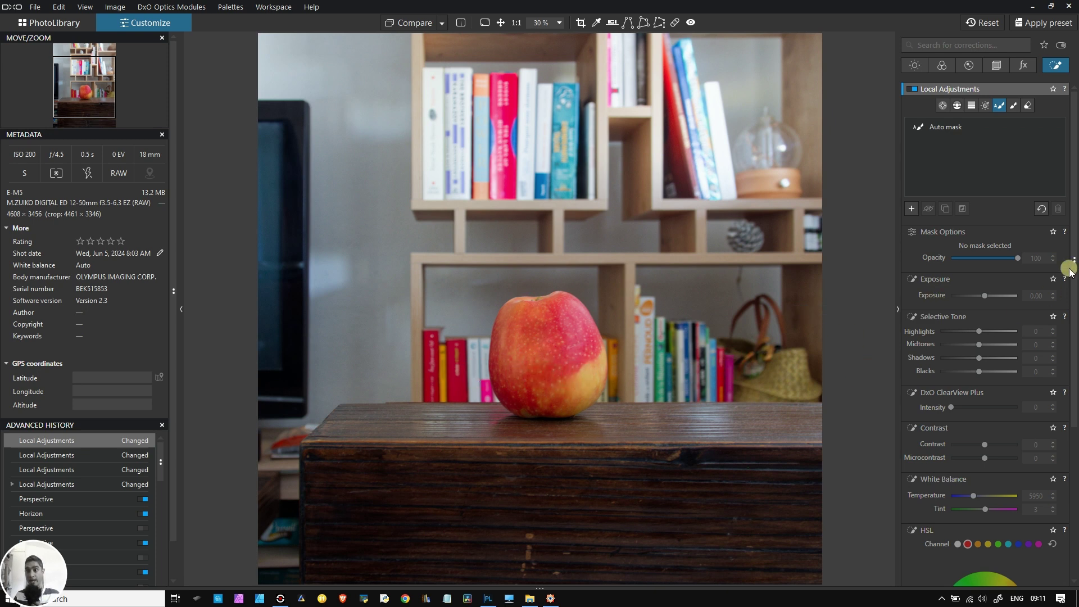
Step: Reselect the apple's Auto mask, set its Exposure to 2.25 and try Opacity at 2 and 30
{"action": "left_click", "coordinate": [949, 126]}
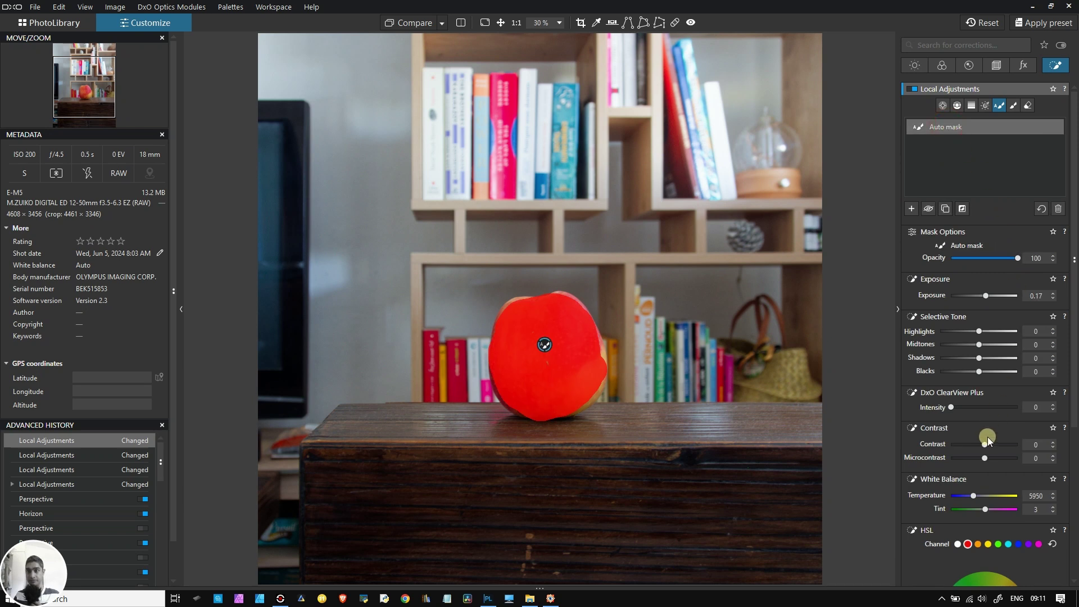
{"action": "left_click_drag", "start_coordinate": [1019, 263], "coordinate": [1006, 301]}
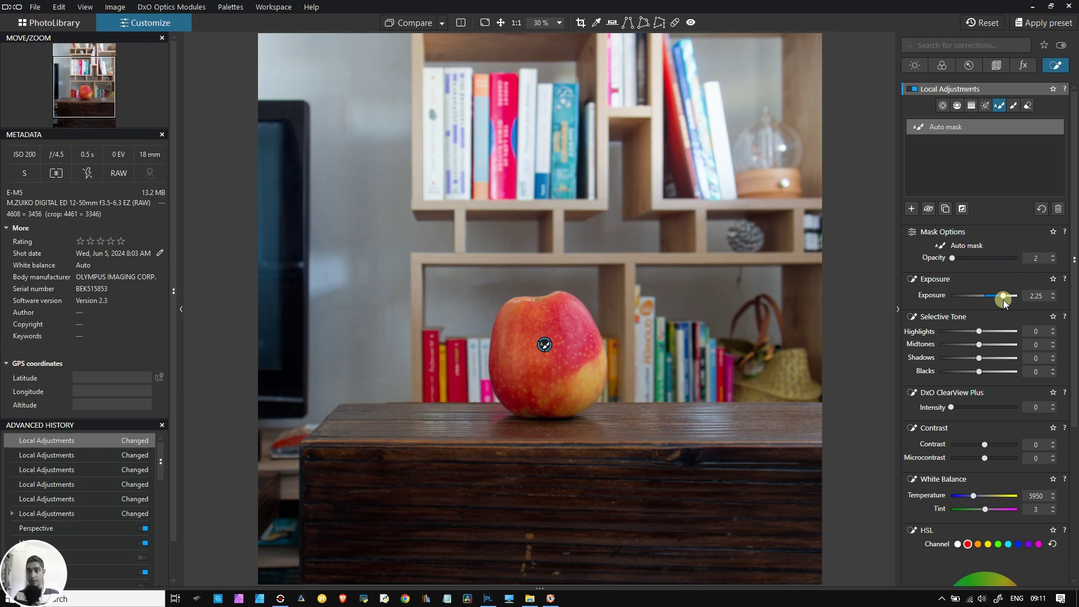
{"action": "left_click", "coordinate": [958, 259]}
{"action": "left_click_drag", "start_coordinate": [960, 260], "coordinate": [972, 268]}
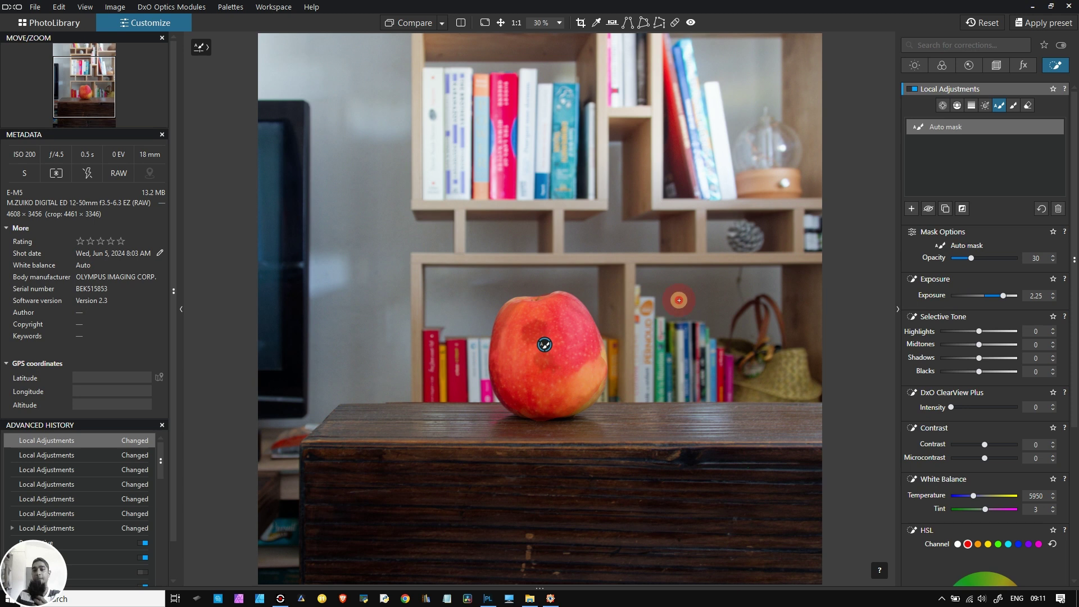
Step: Set the Auto mask's Opacity to 100 and Exposure to 0.71, then reset the local adjustments
{"action": "left_click_drag", "start_coordinate": [970, 257], "coordinate": [1023, 268]}
{"action": "left_click_drag", "start_coordinate": [542, 312], "coordinate": [528, 346]}
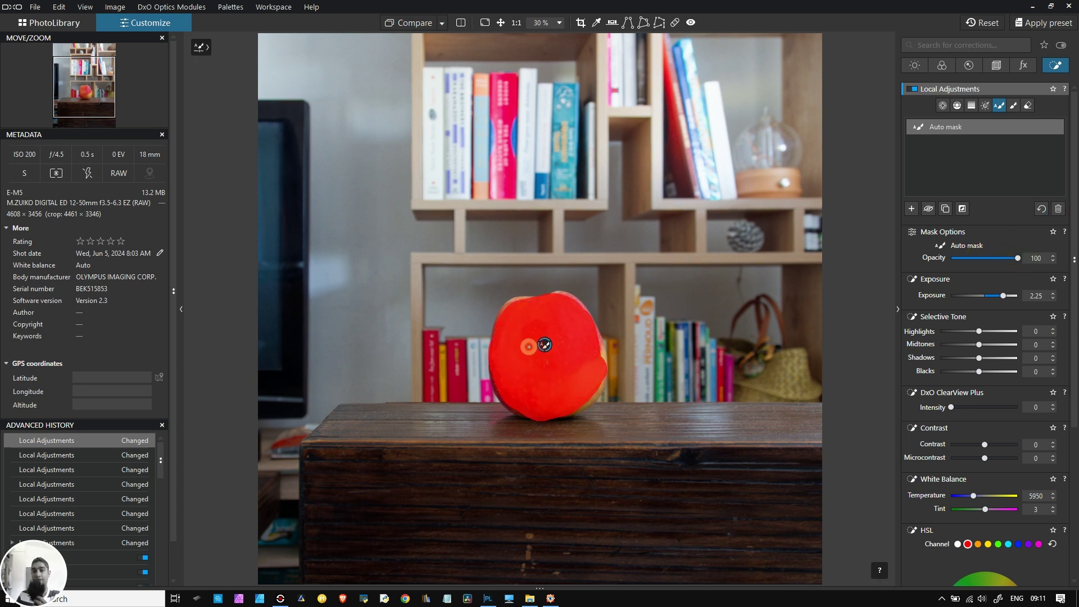
{"action": "mouse_move", "coordinate": [1003, 296]}
{"action": "left_mouse_down"}
{"action": "mouse_move", "coordinate": [1013, 297]}
{"action": "mouse_move", "coordinate": [986, 300]}
{"action": "left_mouse_up"}
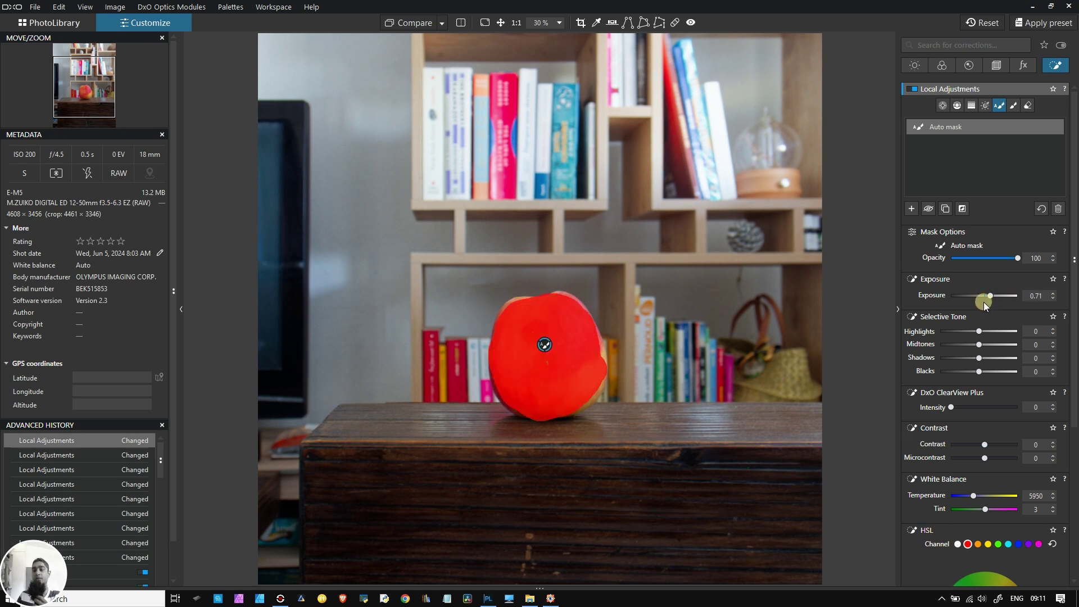
{"action": "mouse_move", "coordinate": [619, 228]}
{"action": "left_mouse_down"}
{"action": "mouse_move", "coordinate": [599, 259]}
{"action": "mouse_move", "coordinate": [642, 286]}
{"action": "left_mouse_up"}
{"action": "left_click", "coordinate": [982, 332]}
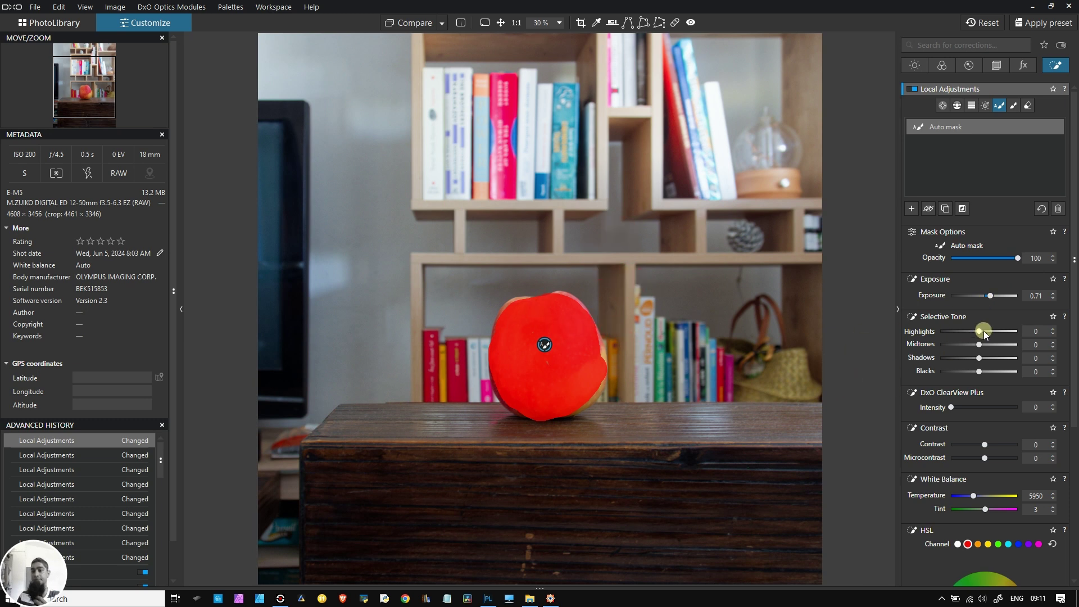
{"action": "left_click", "coordinate": [1042, 209]}
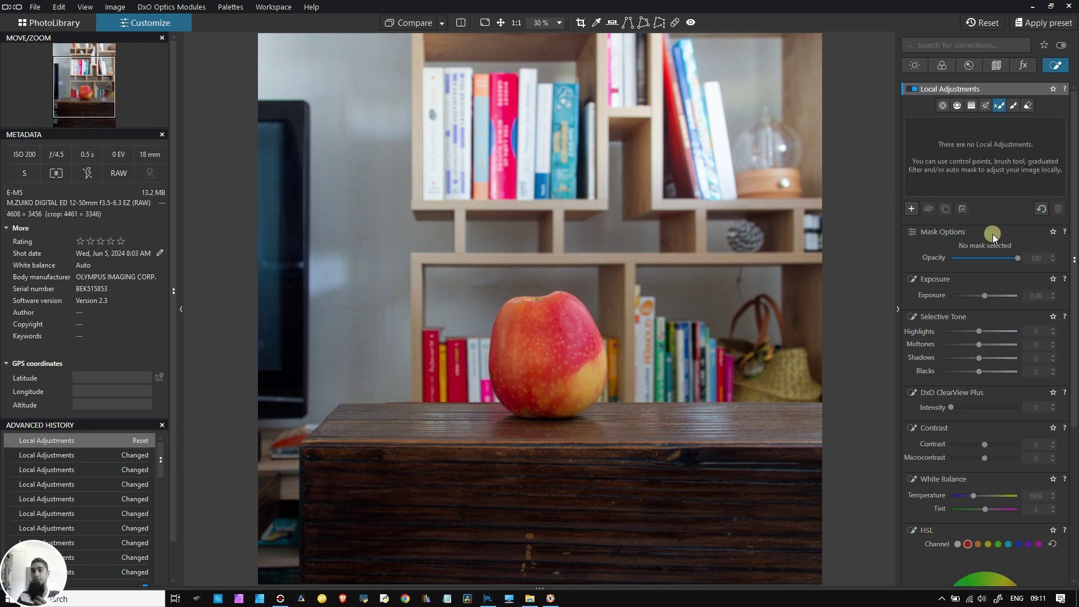
Step: Place a control point at the apple's center and enlarge its circle to enclose the whole apple
{"action": "left_click", "coordinate": [940, 104]}
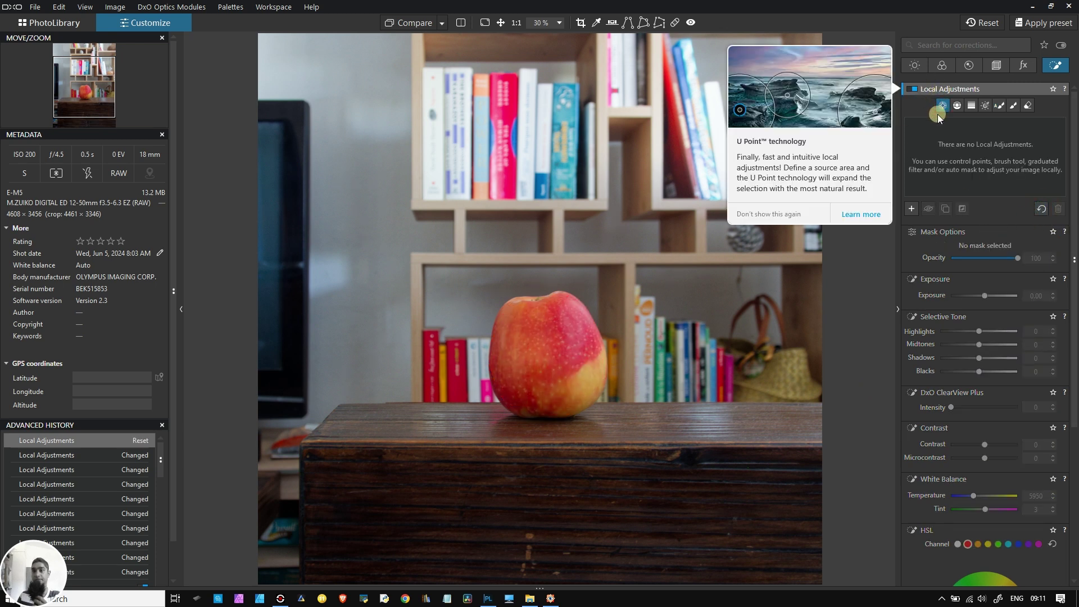
{"action": "left_click", "coordinate": [553, 348]}
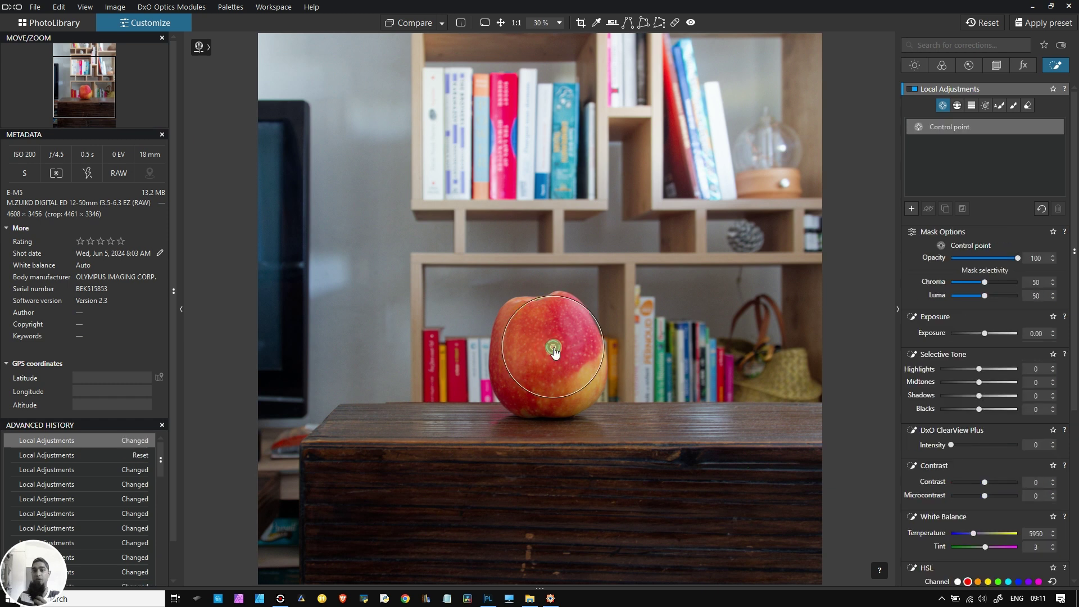
{"action": "left_click_drag", "start_coordinate": [553, 348], "coordinate": [550, 354]}
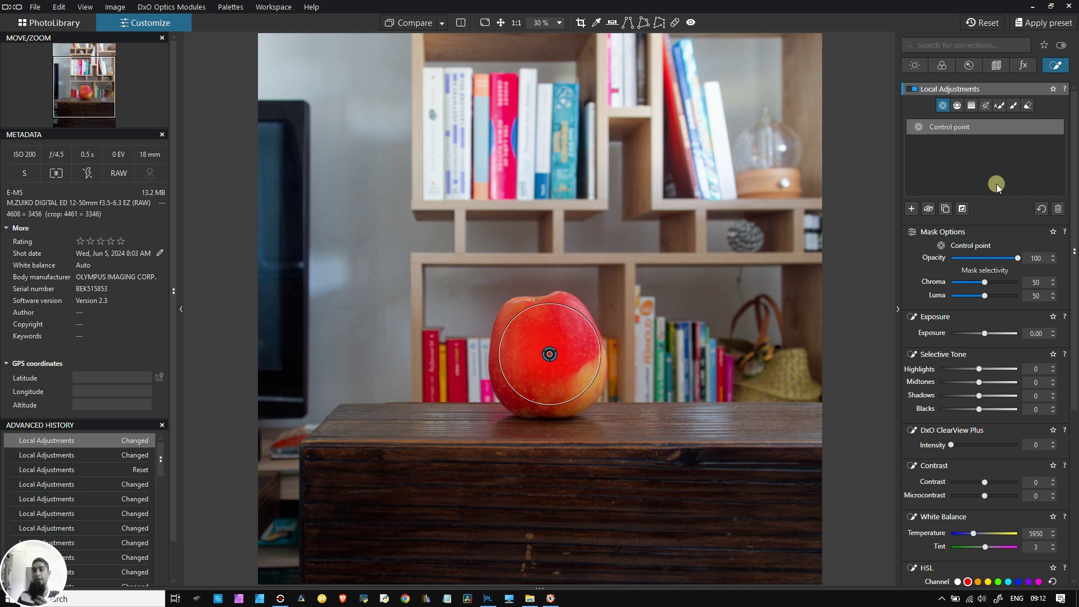
{"action": "mouse_move", "coordinate": [597, 370]}
{"action": "left_mouse_down"}
{"action": "mouse_move", "coordinate": [599, 360]}
{"action": "mouse_move", "coordinate": [609, 378]}
{"action": "left_mouse_up"}
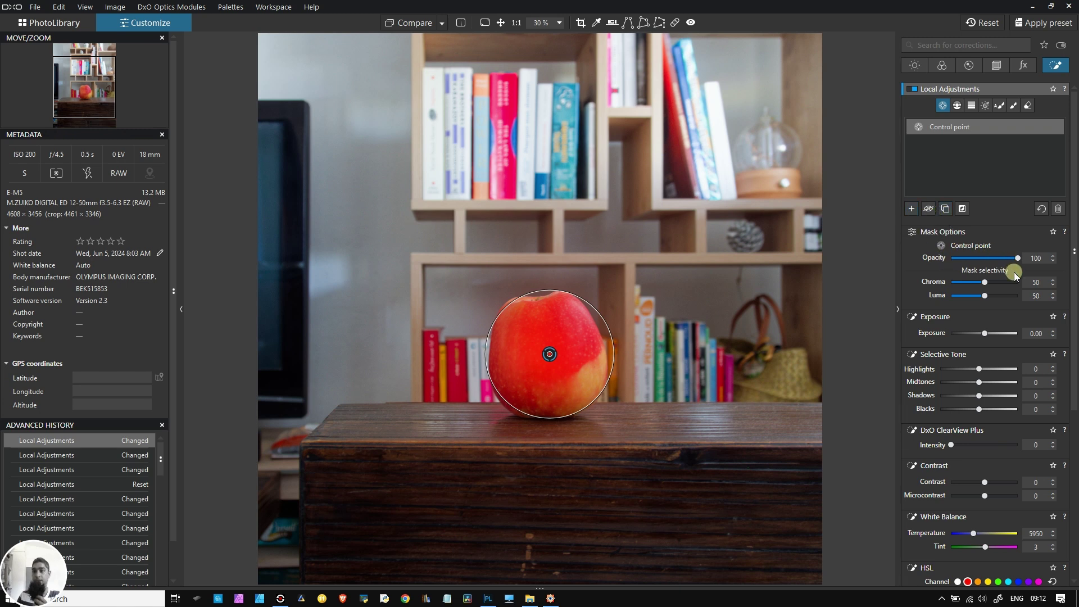
Step: Set the control point's Chroma selectivity to 44 and its Exposure to 0.71
{"action": "left_click_drag", "start_coordinate": [985, 282], "coordinate": [980, 281]}
{"action": "left_click_drag", "start_coordinate": [985, 335], "coordinate": [995, 340]}
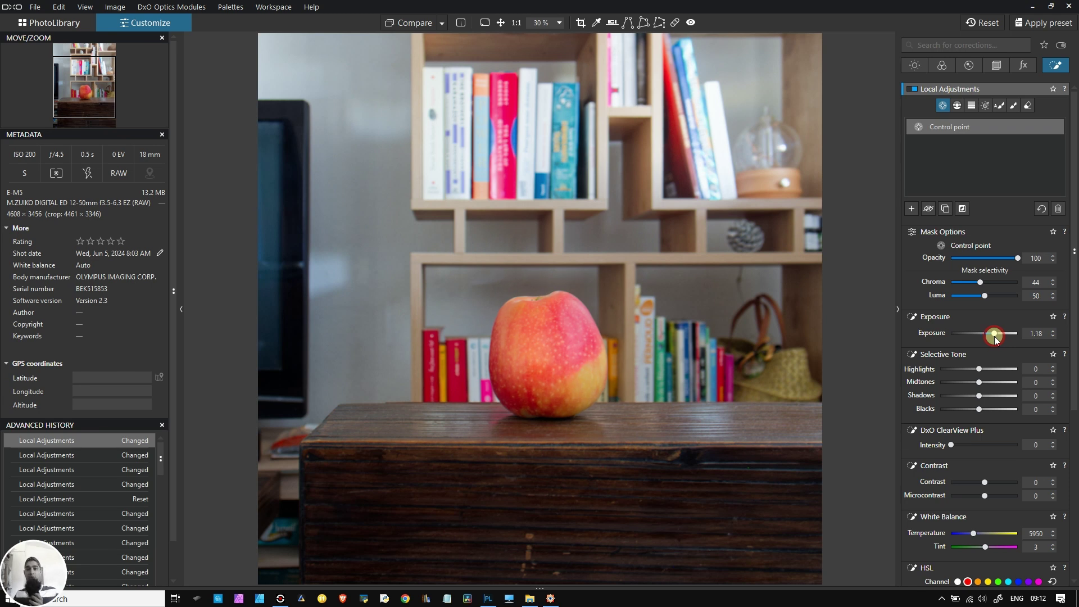
{"action": "left_click_drag", "start_coordinate": [991, 336], "coordinate": [990, 337]}
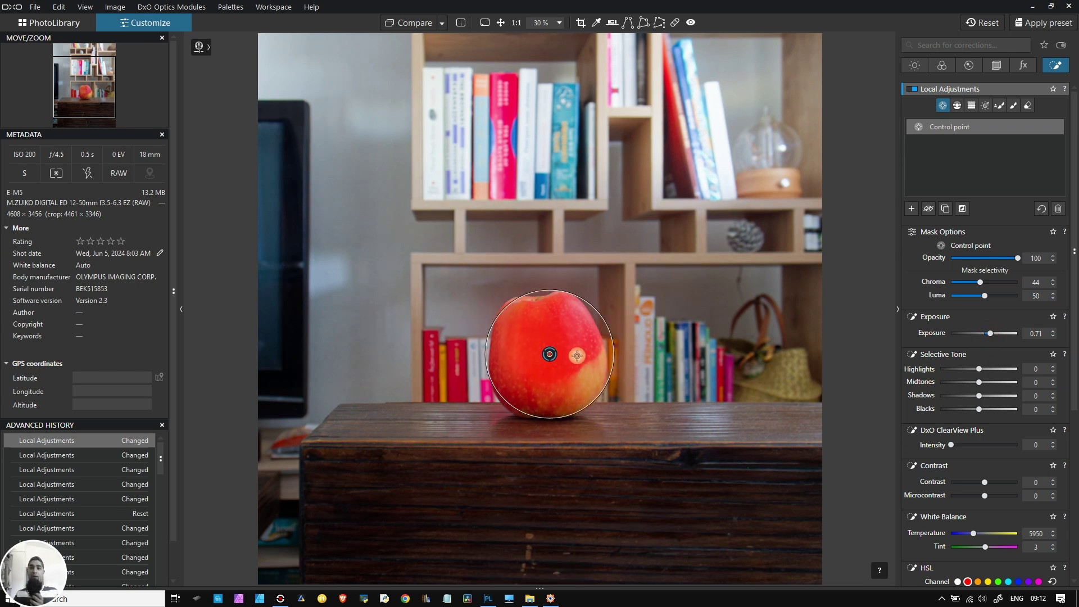
{"action": "left_click", "coordinate": [548, 354]}
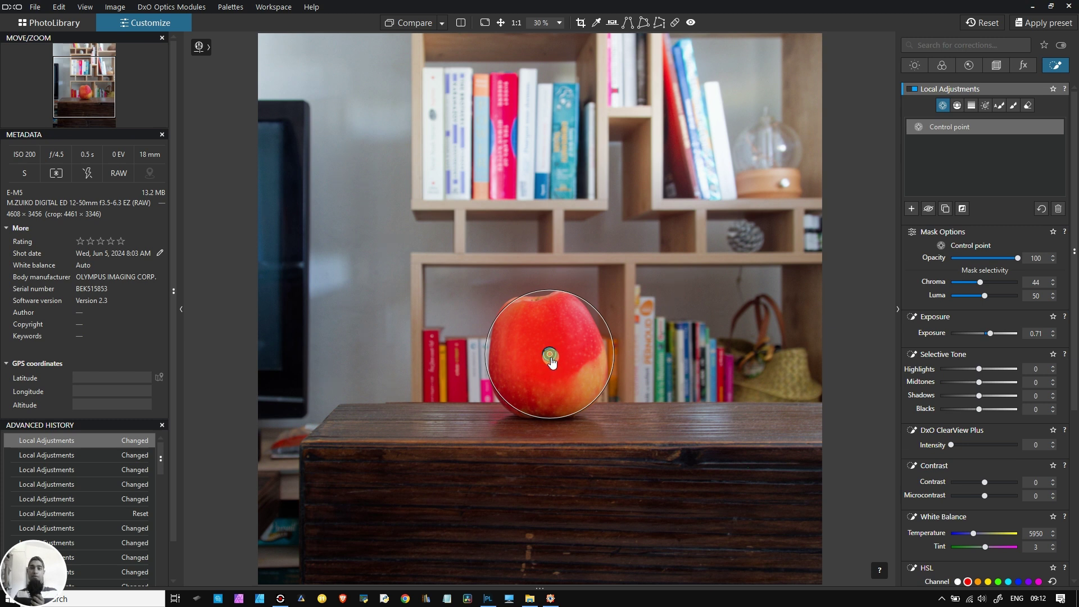
{"action": "left_click", "coordinate": [552, 360]}
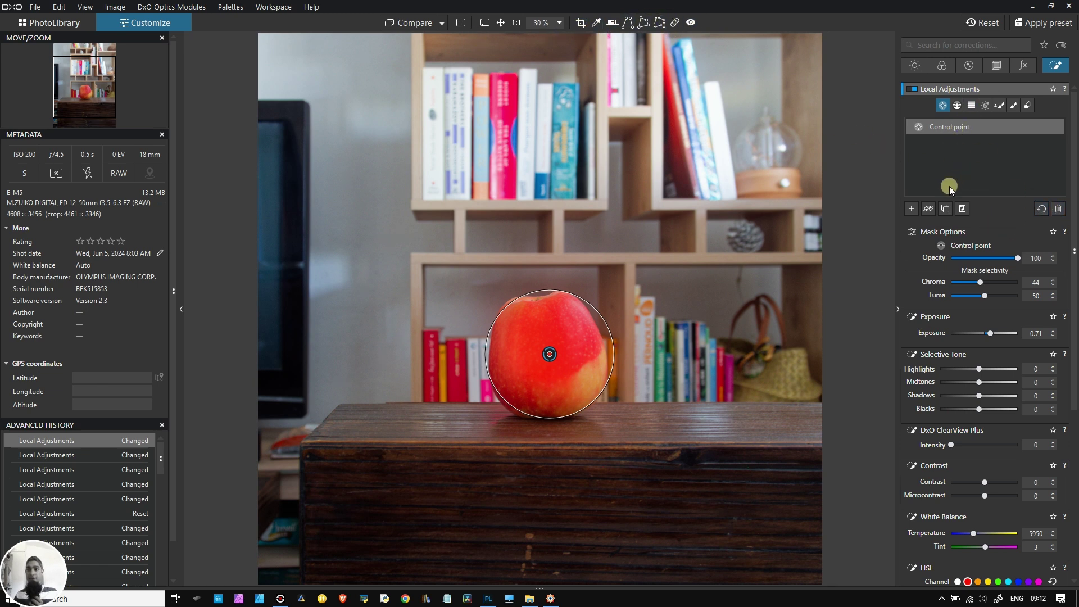
Step: Set the control point's Exposure to 2.92 and its mask selectivity to Chroma 24 and Luma 46
{"action": "left_click", "coordinate": [911, 231]}
{"action": "left_click", "coordinate": [911, 231]}
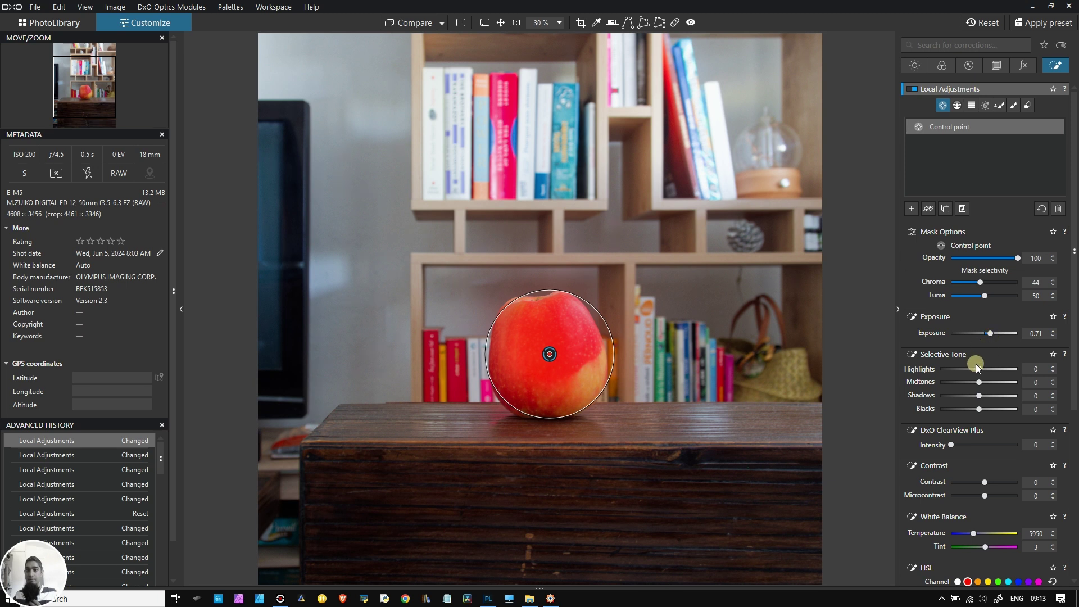
{"action": "left_click_drag", "start_coordinate": [987, 333], "coordinate": [1009, 338]}
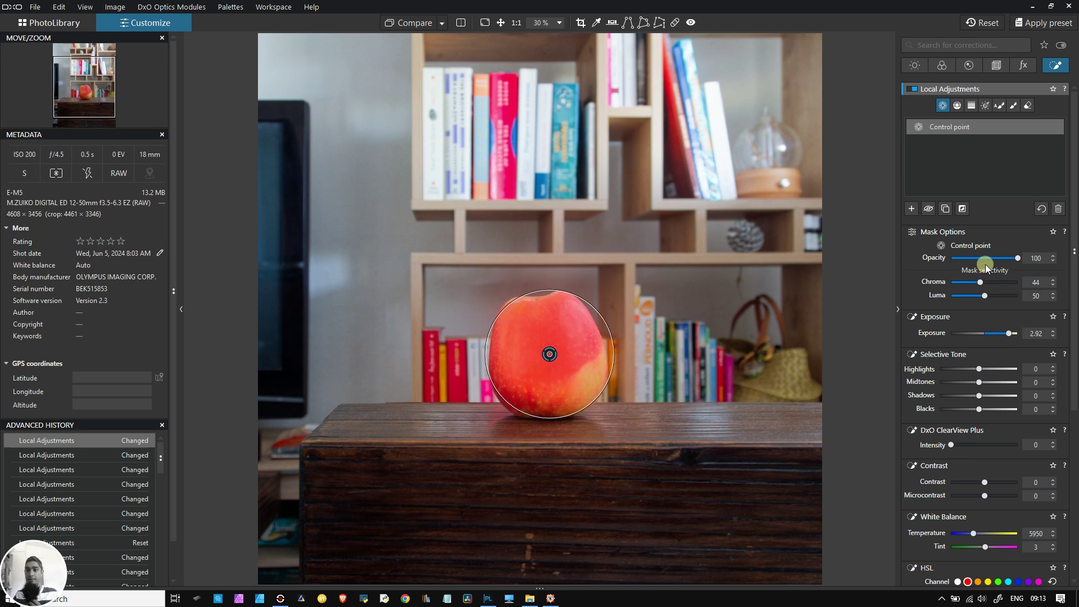
{"action": "mouse_move", "coordinate": [980, 285]}
{"action": "left_mouse_down"}
{"action": "mouse_move", "coordinate": [963, 299]}
{"action": "mouse_move", "coordinate": [992, 298]}
{"action": "mouse_move", "coordinate": [967, 283]}
{"action": "mouse_move", "coordinate": [983, 296]}
{"action": "left_mouse_up"}
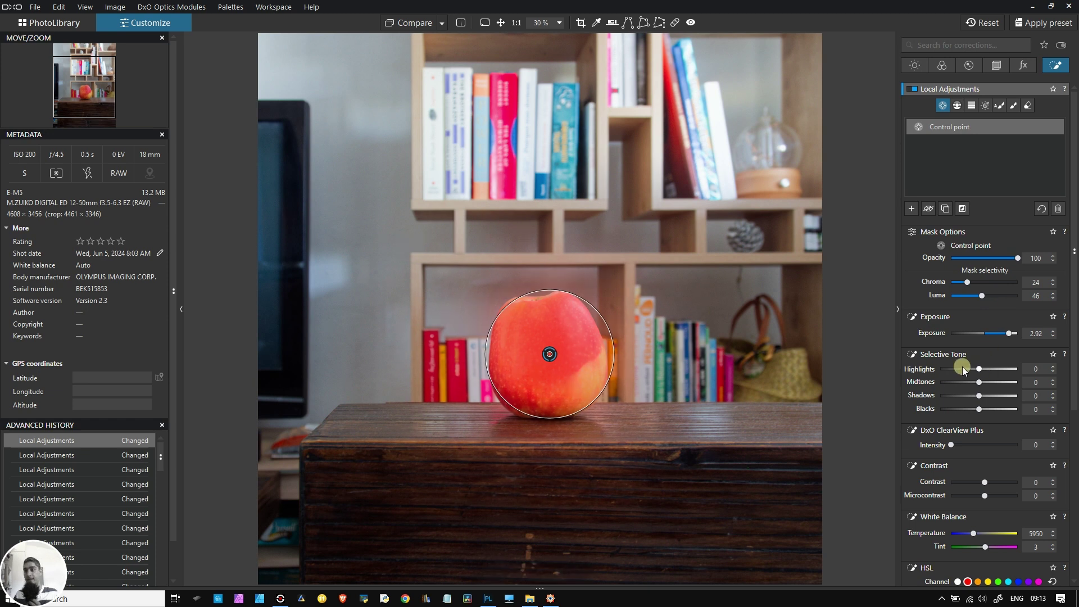
{"action": "scroll", "coordinate": [962, 366], "scroll_direction": "down", "scroll_amount": 2}
{"action": "scroll", "coordinate": [963, 366], "scroll_direction": "down", "scroll_amount": 3}
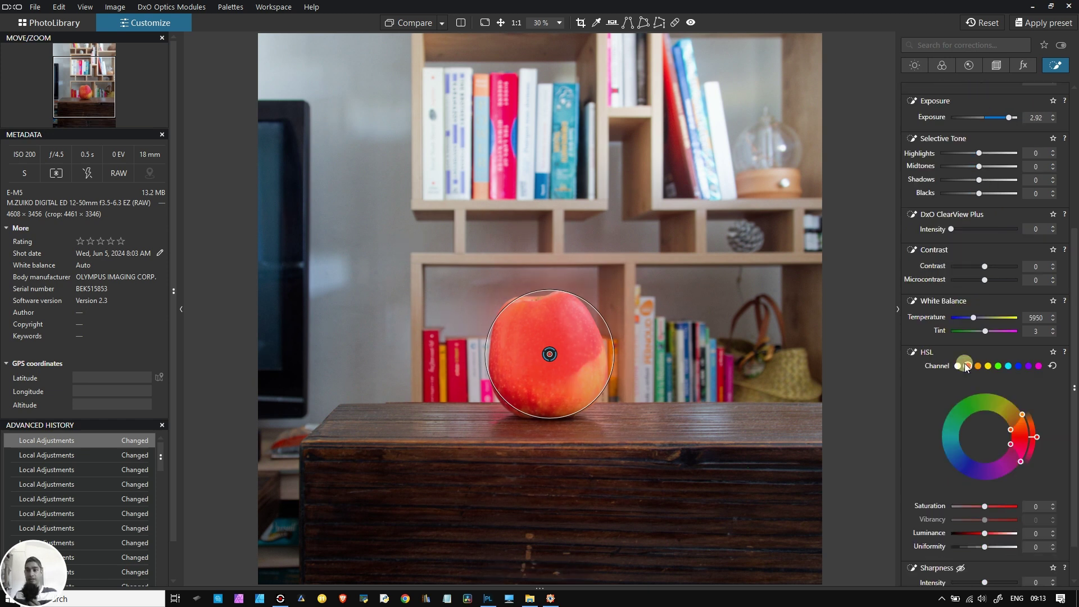
Step: Reset the local adjustments to remove the apple's existing control point
{"action": "scroll", "coordinate": [948, 414], "scroll_direction": "down", "scroll_amount": 1}
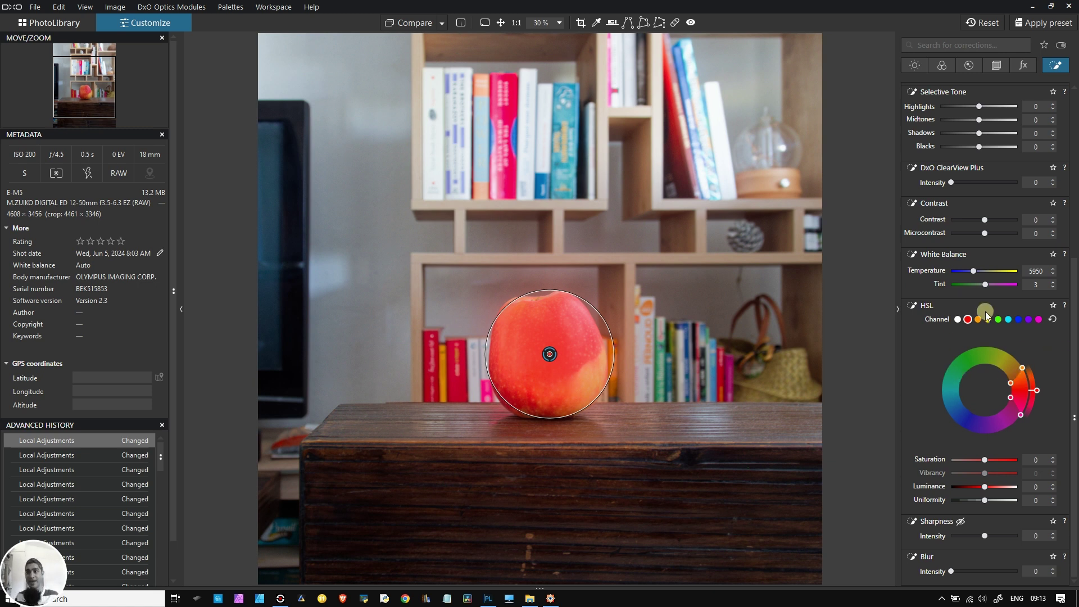
{"action": "scroll", "coordinate": [987, 312], "scroll_direction": "up", "scroll_amount": 4}
{"action": "scroll", "coordinate": [986, 312], "scroll_direction": "up", "scroll_amount": 2}
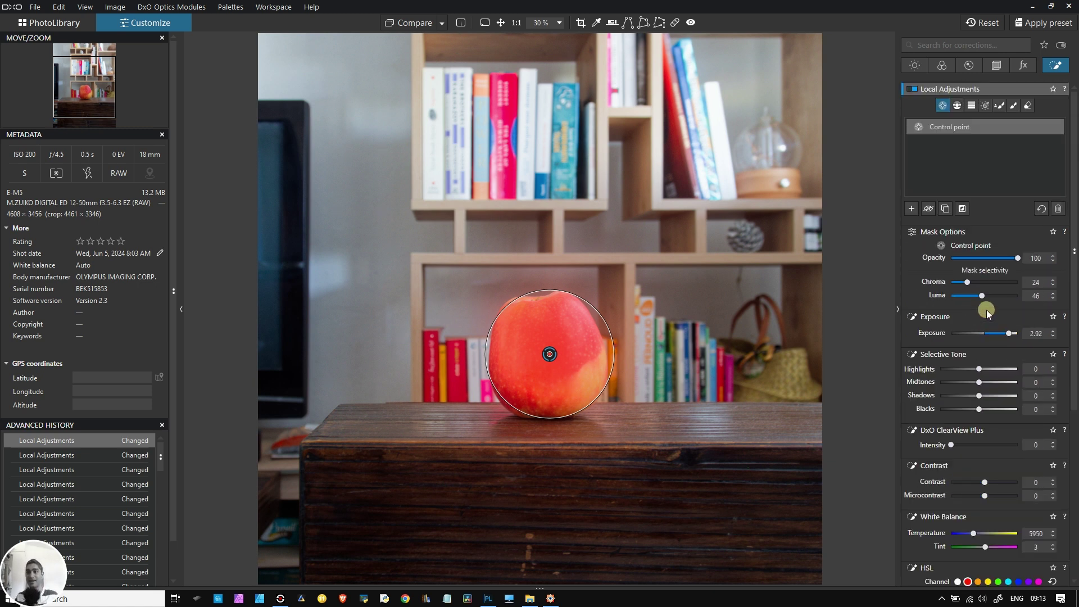
{"action": "left_click", "coordinate": [1038, 213]}
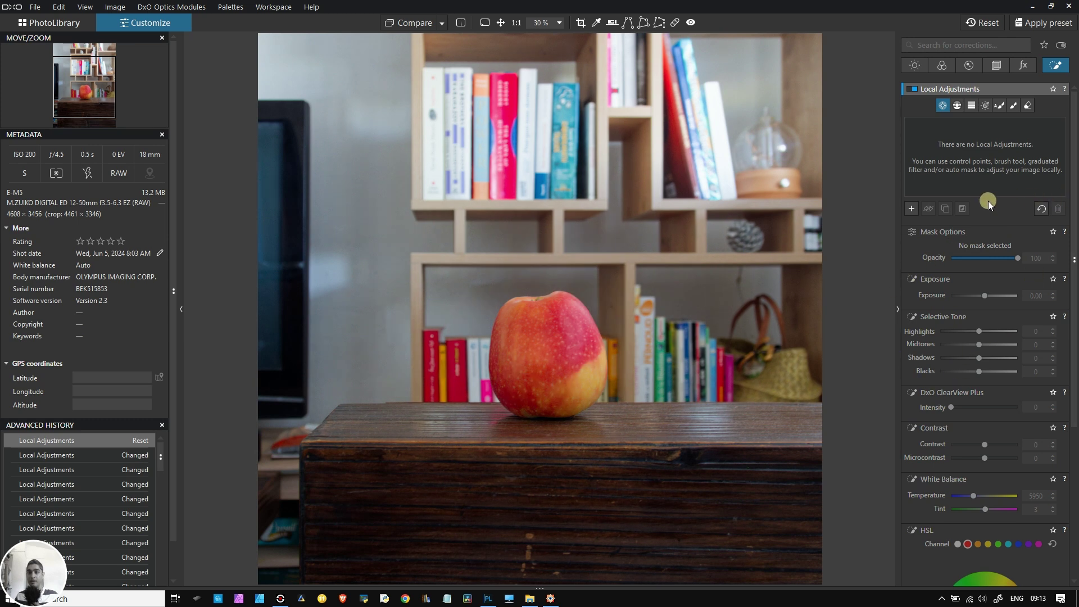
Step: Place a new control point at the apple's center with its circle around the apple
{"action": "left_click", "coordinate": [944, 105]}
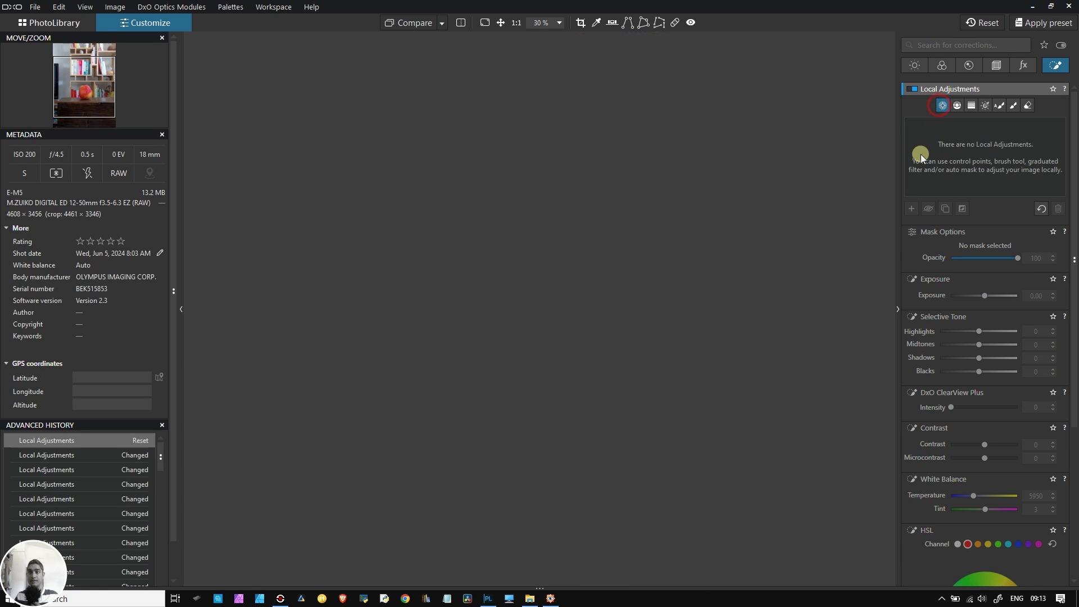
{"action": "left_click", "coordinate": [944, 106]}
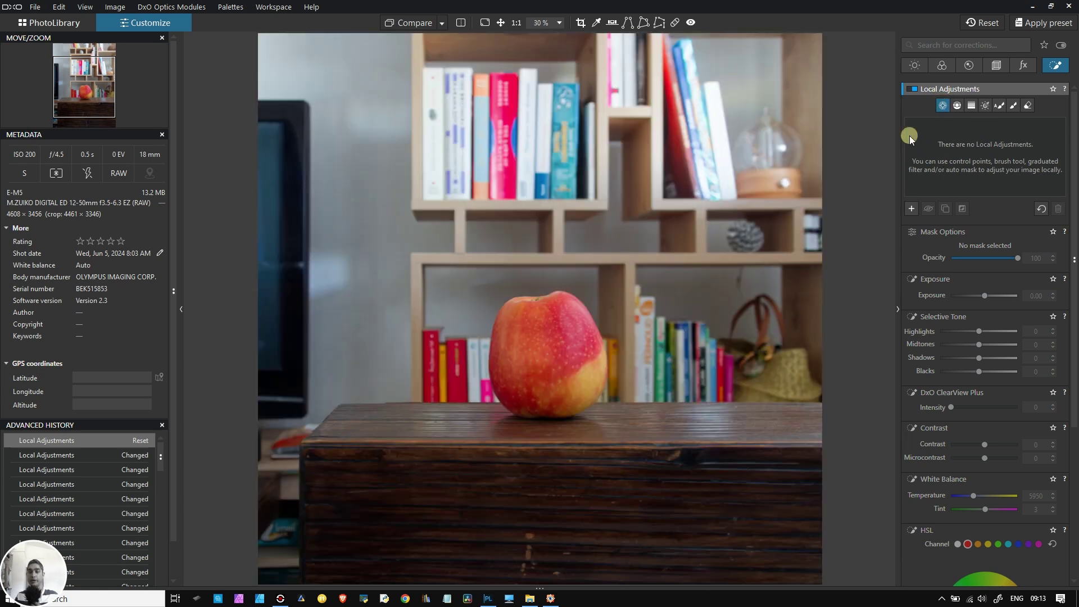
{"action": "left_click", "coordinate": [547, 351]}
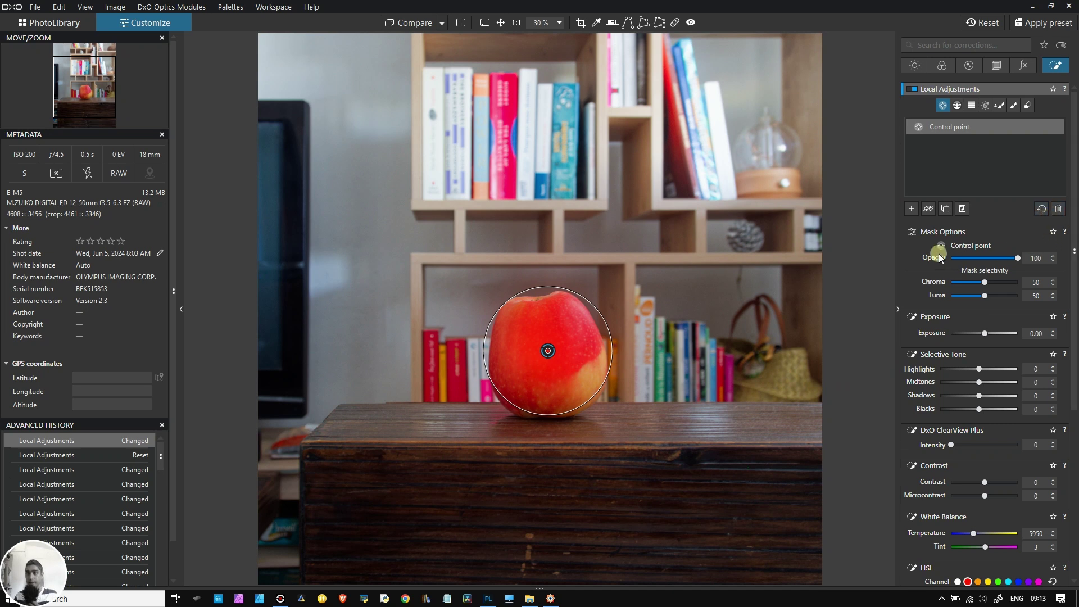
Step: Show the help text for Mask Options and slightly reposition the control point on the apple
{"action": "left_click", "coordinate": [1065, 232]}
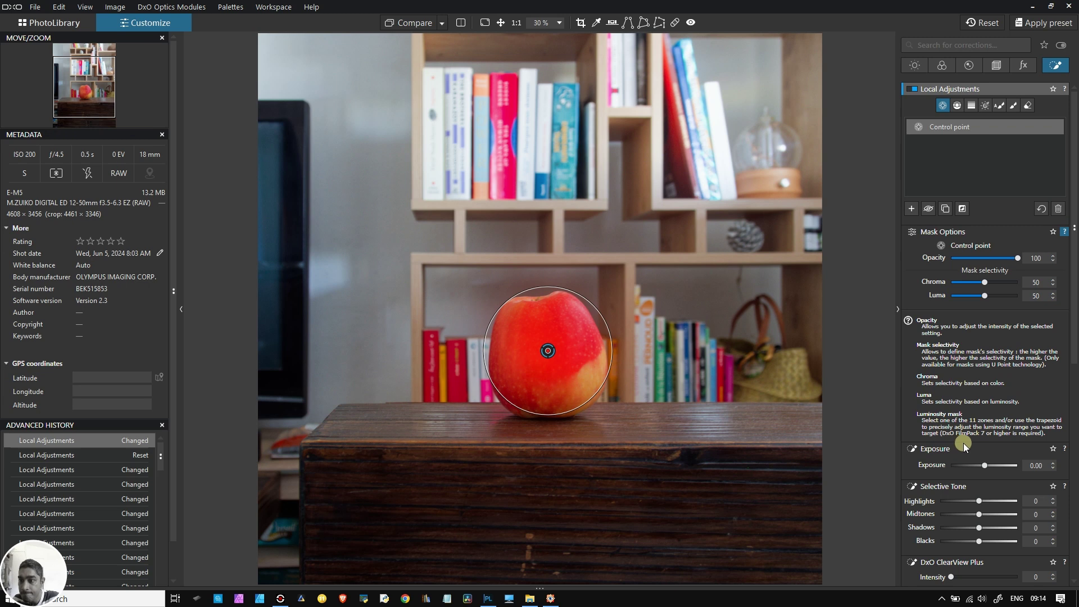
{"action": "scroll", "coordinate": [1030, 403], "scroll_direction": "down", "scroll_amount": 1}
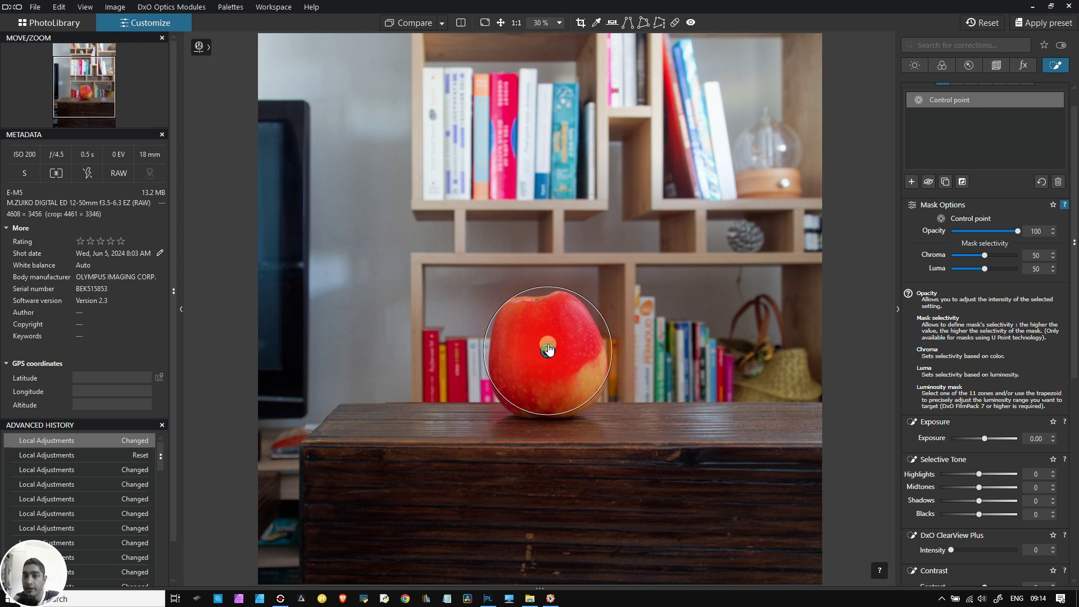
{"action": "left_click", "coordinate": [547, 344]}
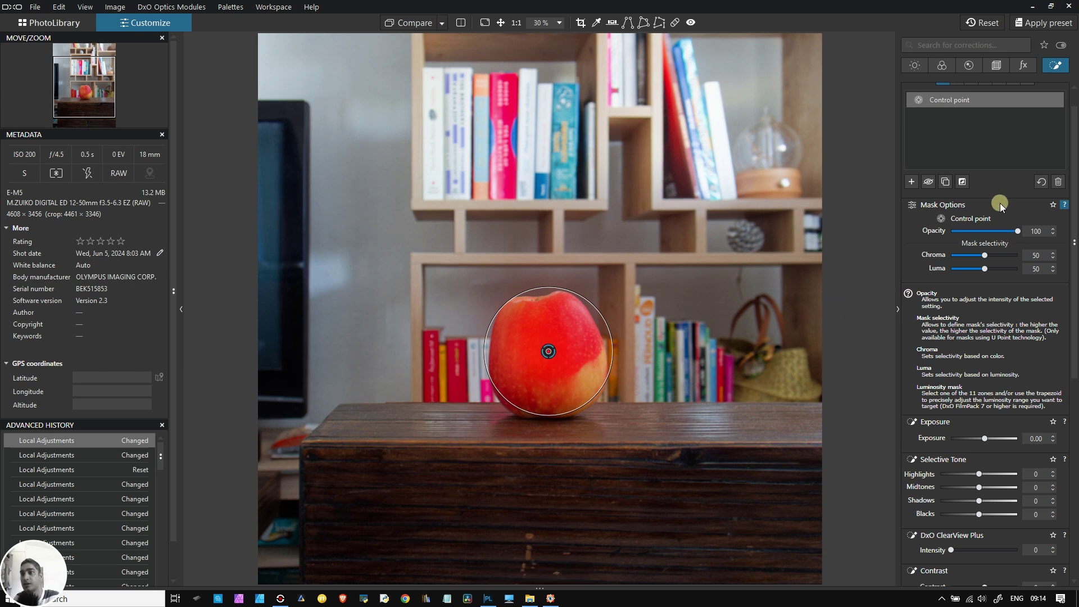
Step: Invert the control point's mask and revert the inversion
{"action": "left_click", "coordinate": [963, 182]}
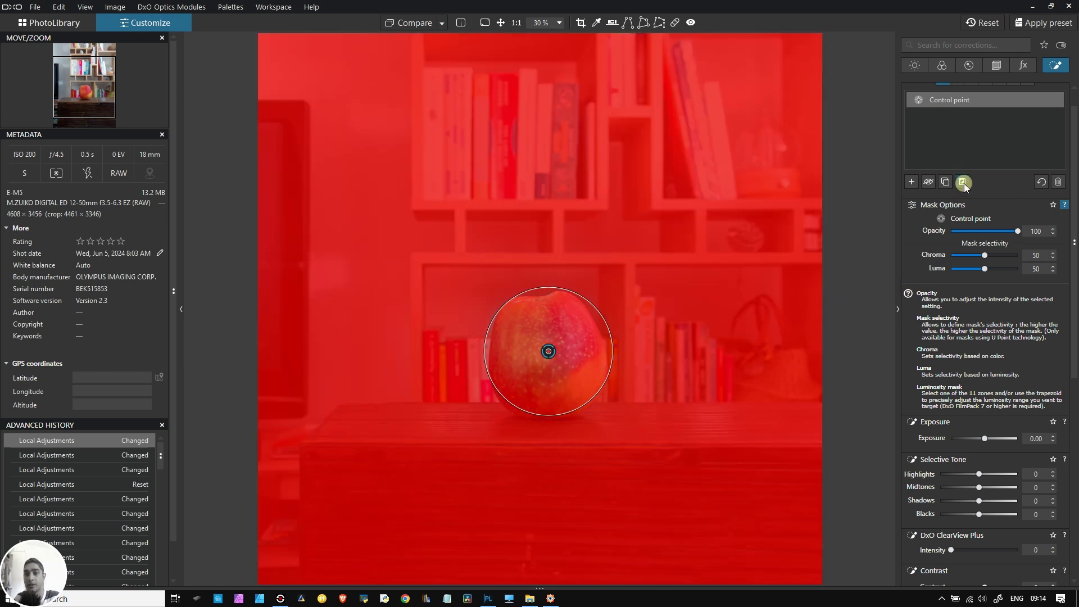
{"action": "left_click", "coordinate": [962, 182]}
{"action": "left_click", "coordinate": [962, 182]}
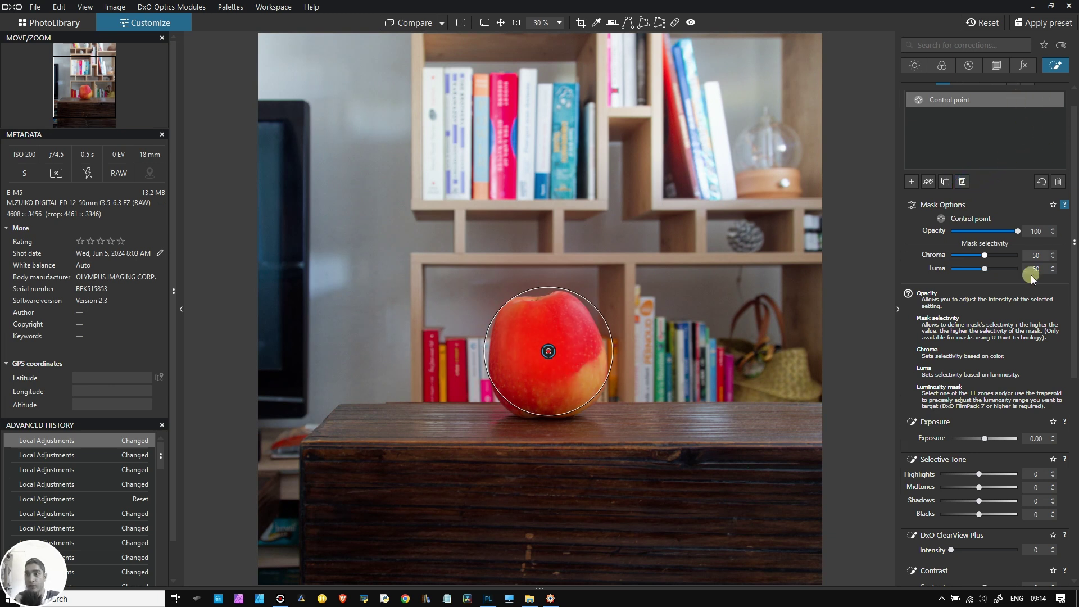
{"action": "scroll", "coordinate": [1031, 274], "scroll_direction": "up", "scroll_amount": 1}
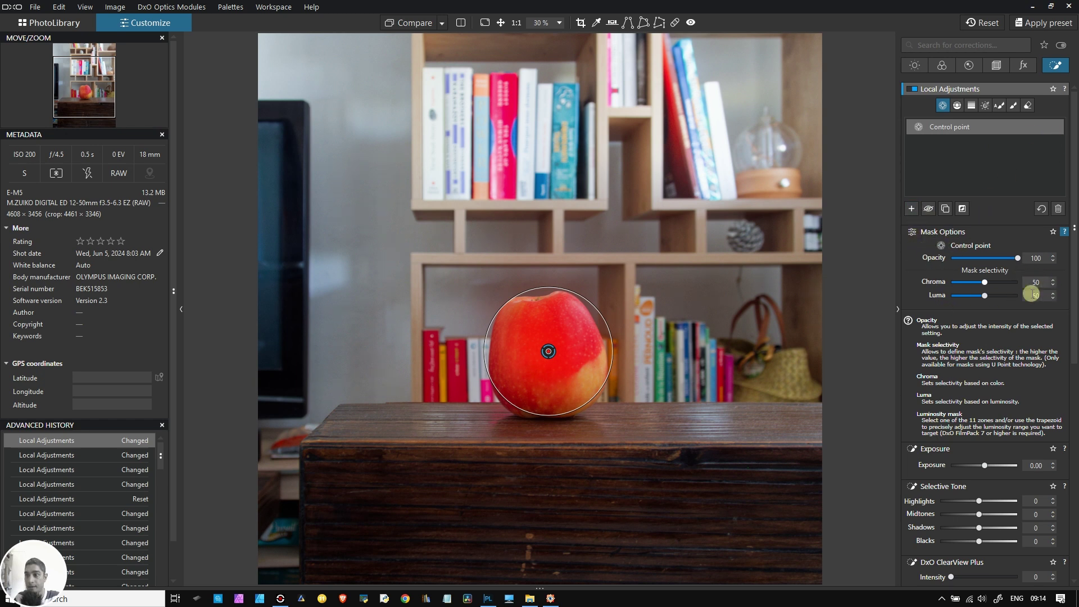
Step: Shift the hue of the control point's red HSL channel to green to recolor the apple
{"action": "scroll", "coordinate": [1015, 324], "scroll_direction": "down", "scroll_amount": 6}
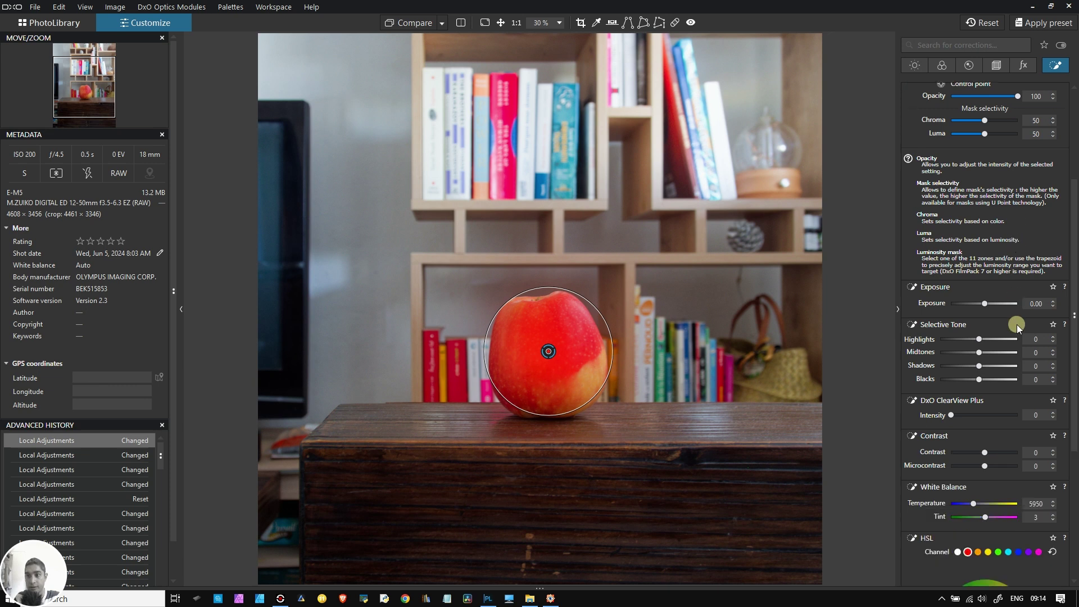
{"action": "scroll", "coordinate": [1017, 325], "scroll_direction": "down", "scroll_amount": 1}
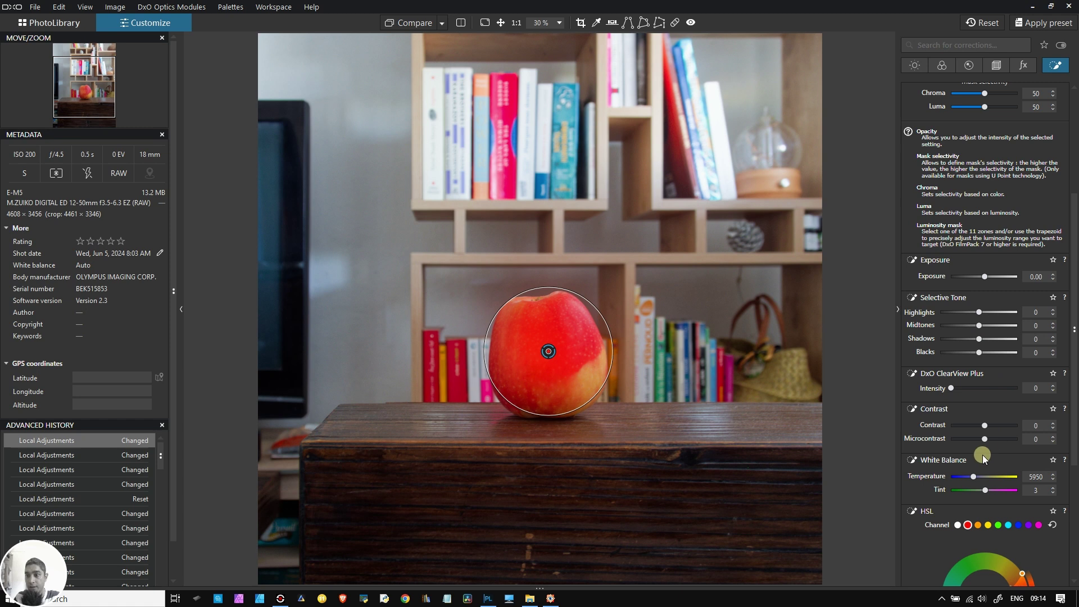
{"action": "scroll", "coordinate": [982, 454], "scroll_direction": "down", "scroll_amount": 4}
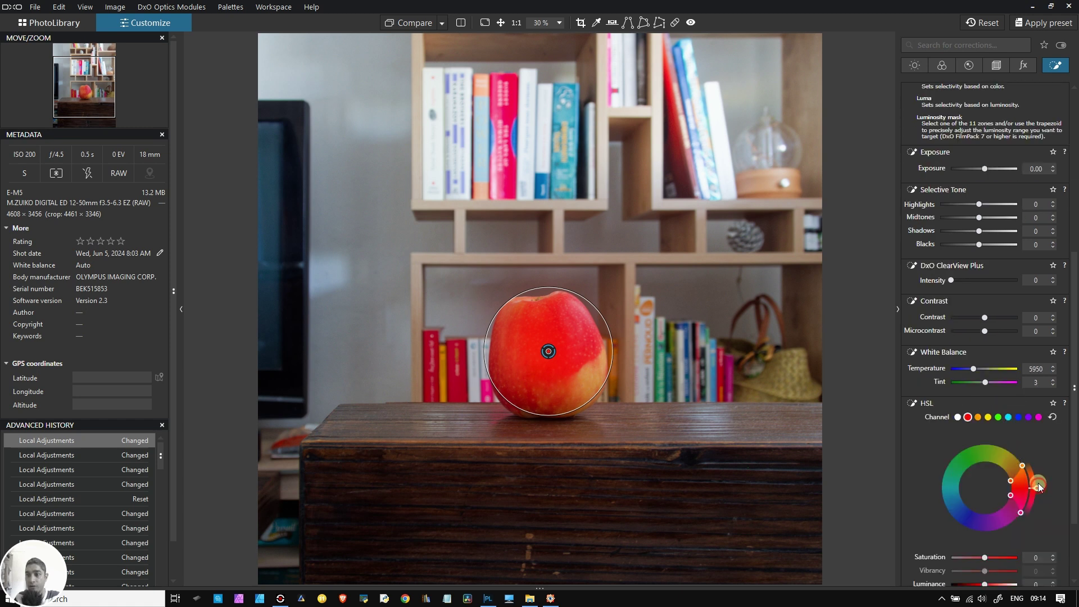
{"action": "mouse_move", "coordinate": [1037, 483]}
{"action": "left_mouse_down"}
{"action": "mouse_move", "coordinate": [1018, 464]}
{"action": "mouse_move", "coordinate": [963, 451]}
{"action": "left_mouse_up"}
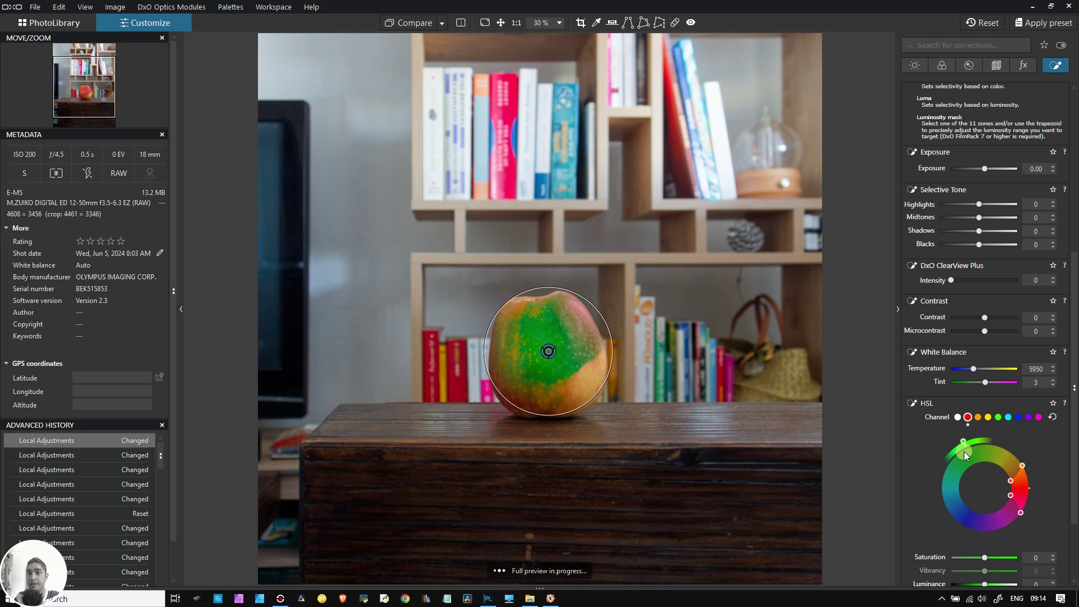
{"action": "scroll", "coordinate": [698, 378], "scroll_direction": "down", "scroll_amount": 1}
{"action": "scroll", "coordinate": [699, 377], "scroll_direction": "down", "scroll_amount": 1}
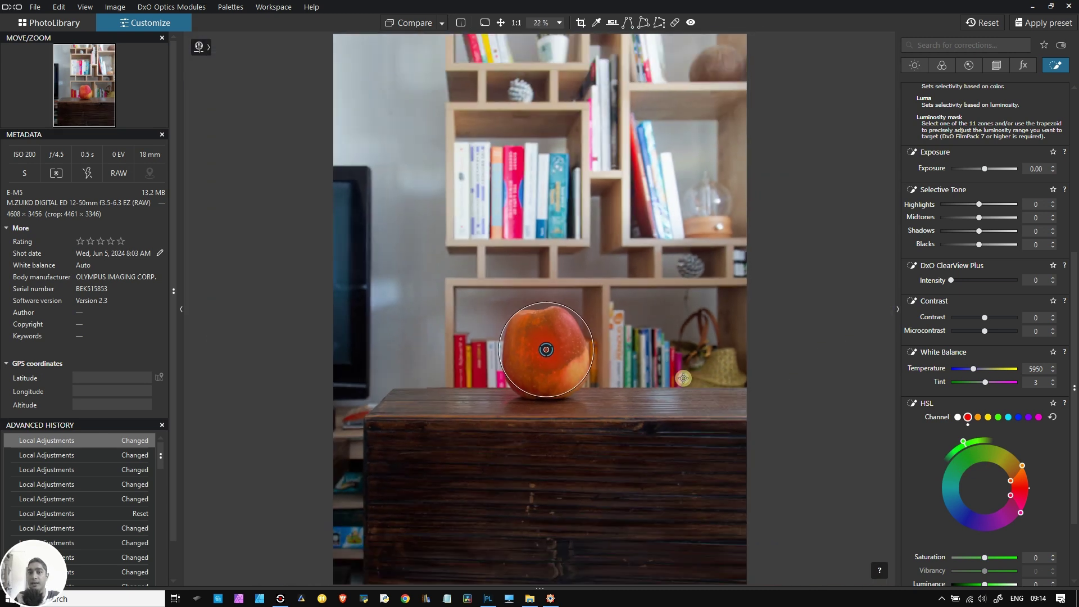
{"action": "scroll", "coordinate": [628, 355], "scroll_direction": "down", "scroll_amount": 2}
Step: Hide and show the control point again to compare the apple with and without the local color change
{"action": "scroll", "coordinate": [936, 242], "scroll_direction": "up", "scroll_amount": 5}
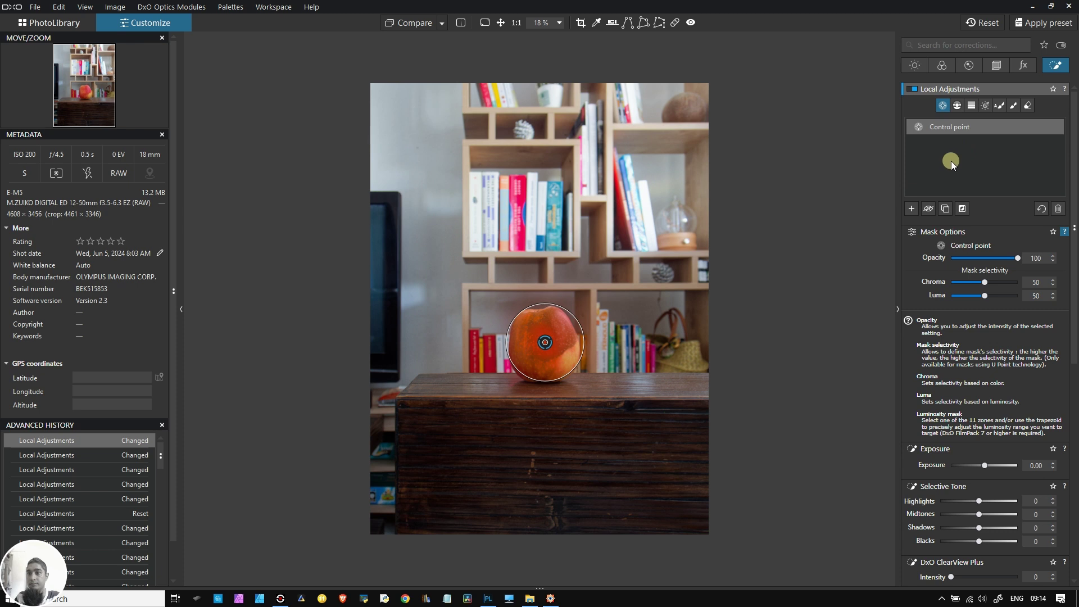
{"action": "left_click", "coordinate": [926, 208]}
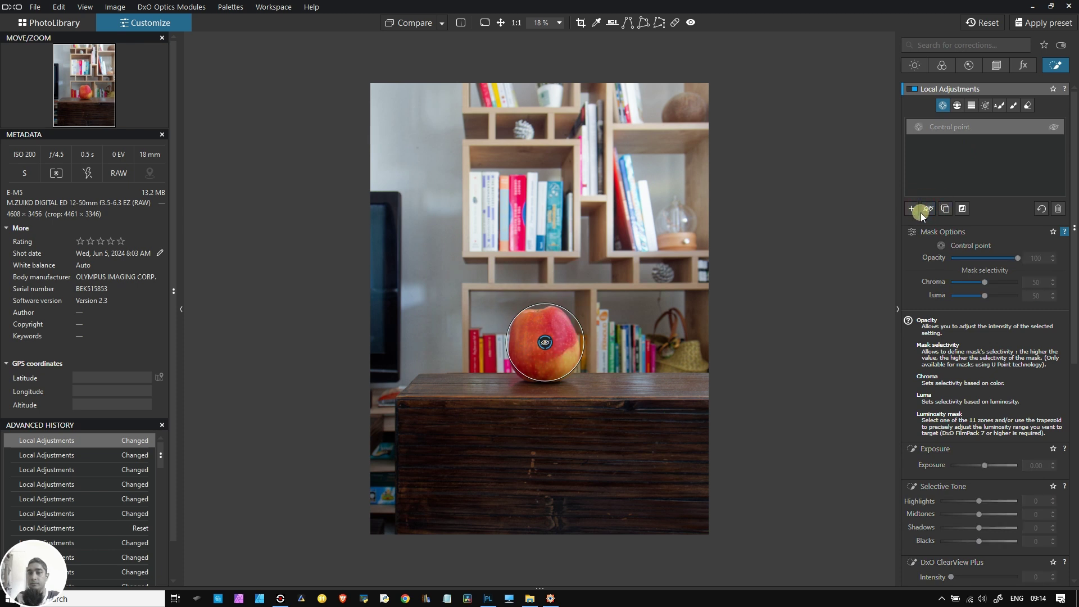
{"action": "left_click", "coordinate": [931, 208]}
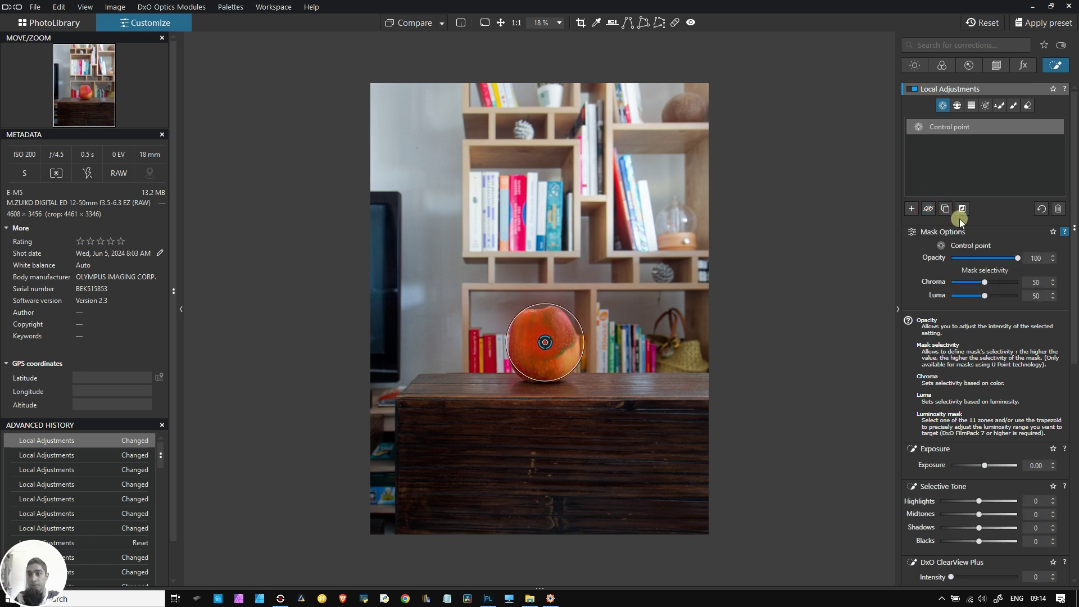
{"action": "scroll", "coordinate": [959, 218], "scroll_direction": "down", "scroll_amount": 2}
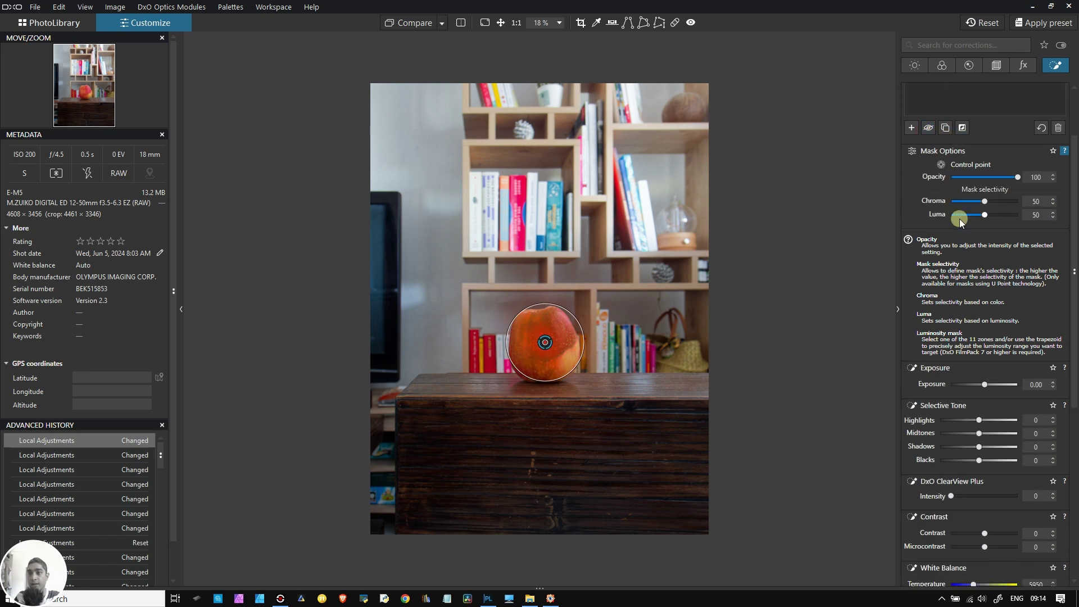
{"action": "scroll", "coordinate": [960, 218], "scroll_direction": "down", "scroll_amount": 1}
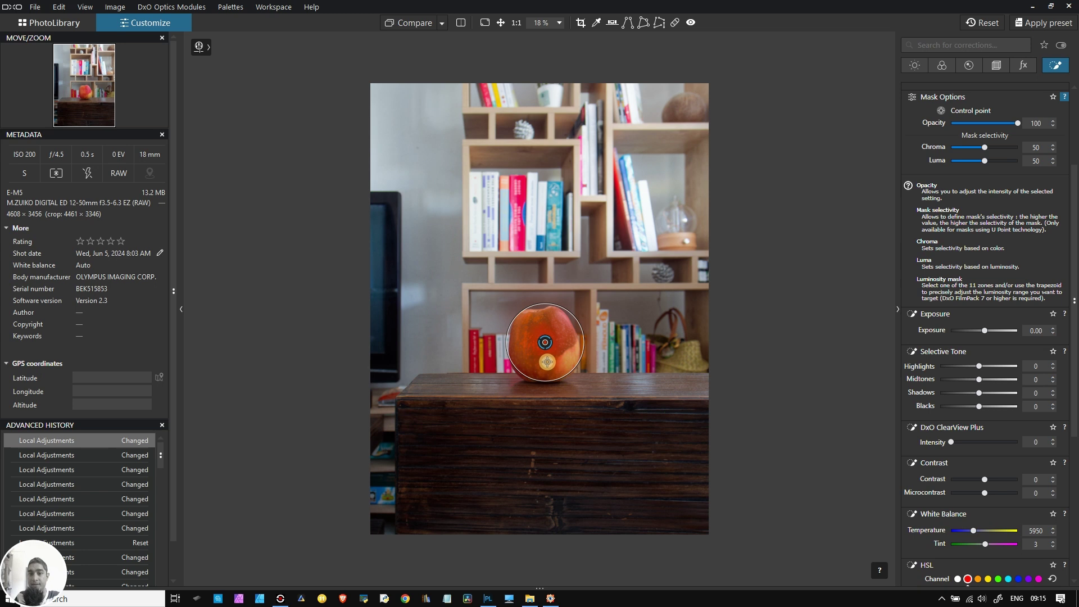
Step: View the global color corrections and the global light corrections alongside the control point on the apple
{"action": "scroll", "coordinate": [836, 222], "scroll_direction": "up", "scroll_amount": 2}
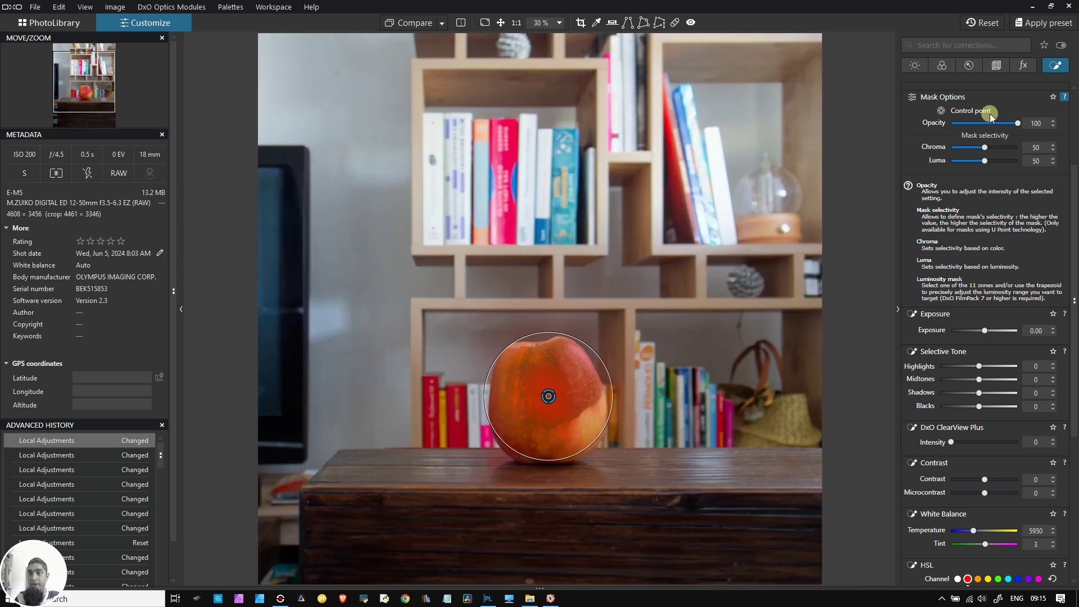
{"action": "left_click", "coordinate": [942, 65]}
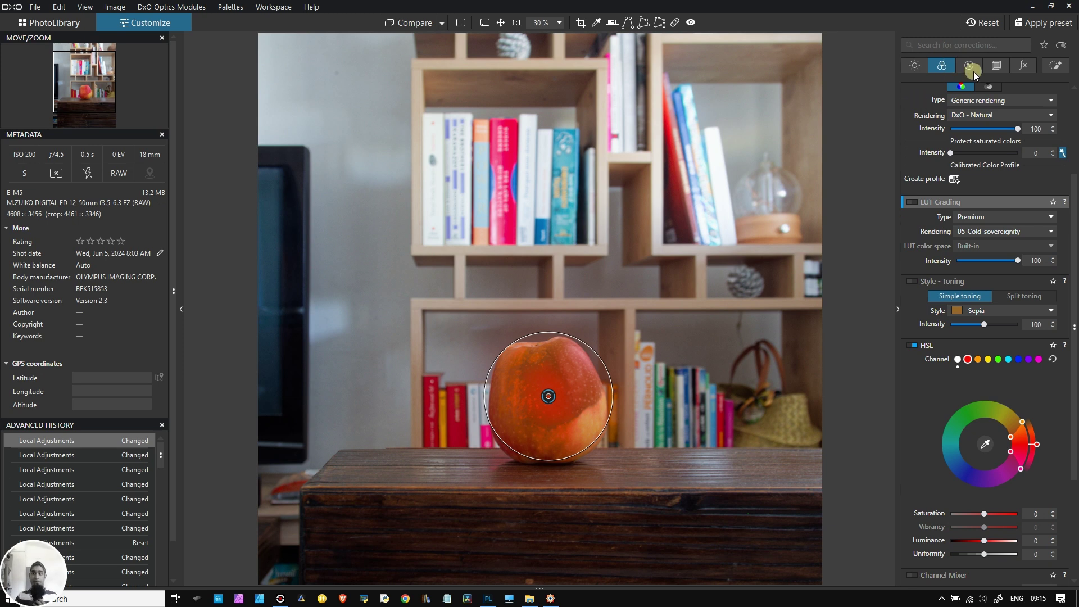
{"action": "left_click", "coordinate": [913, 66]}
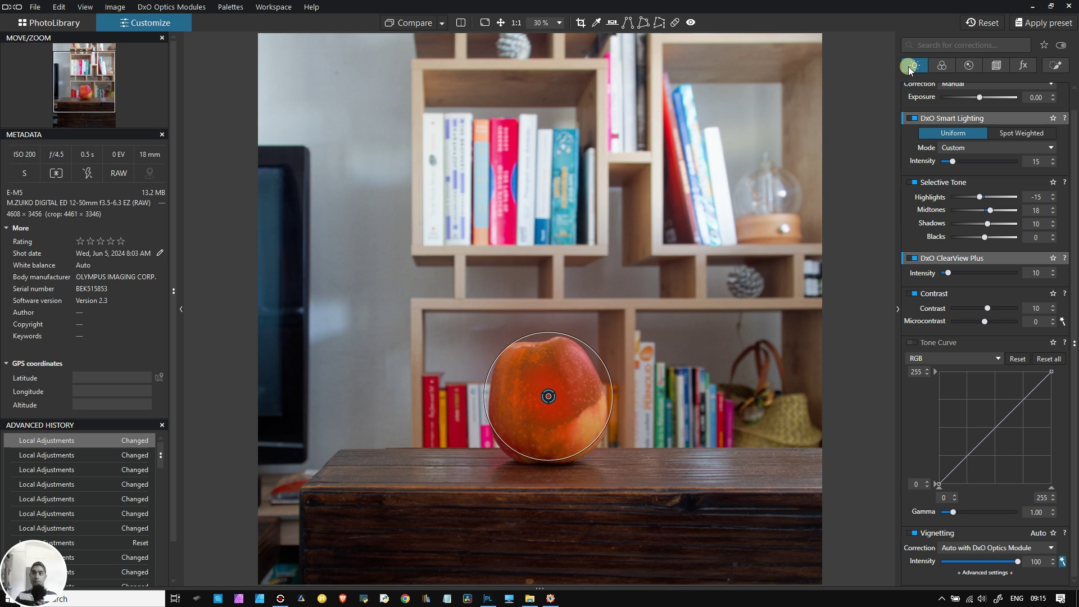
Step: Enlarge the control point's circle so it extends beyond the apple on all sides
{"action": "scroll", "coordinate": [732, 253], "scroll_direction": "down", "scroll_amount": 3}
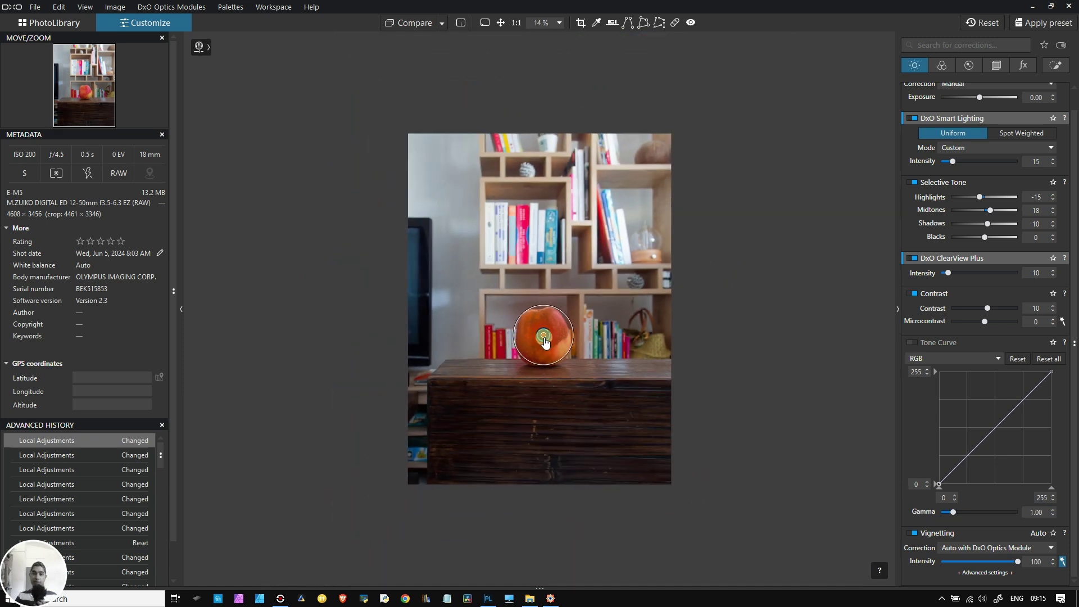
{"action": "left_click_drag", "start_coordinate": [550, 364], "coordinate": [557, 377]}
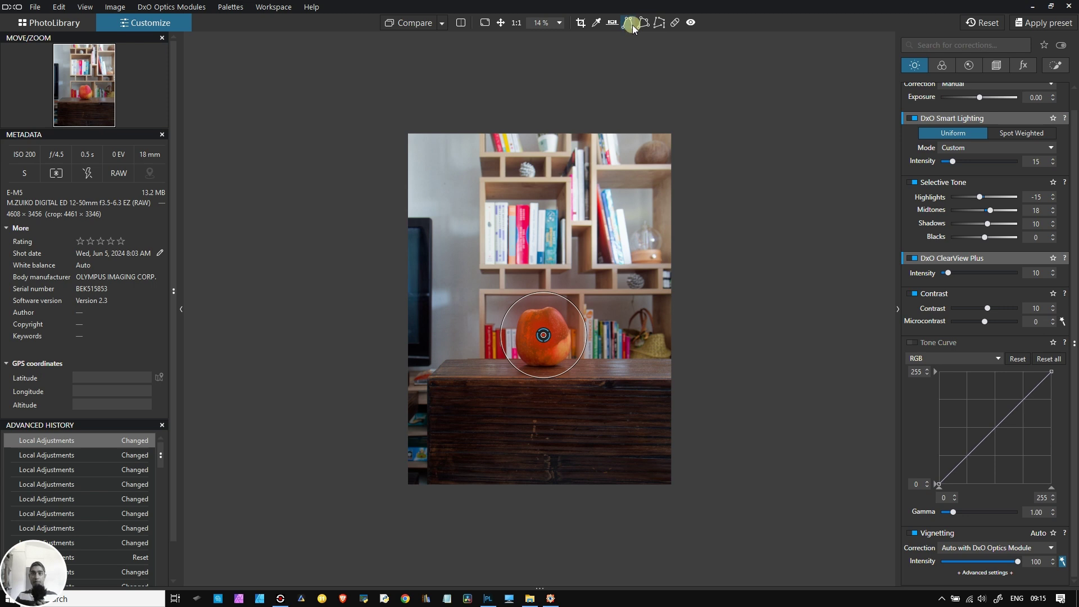
{"action": "left_click", "coordinate": [691, 23]}
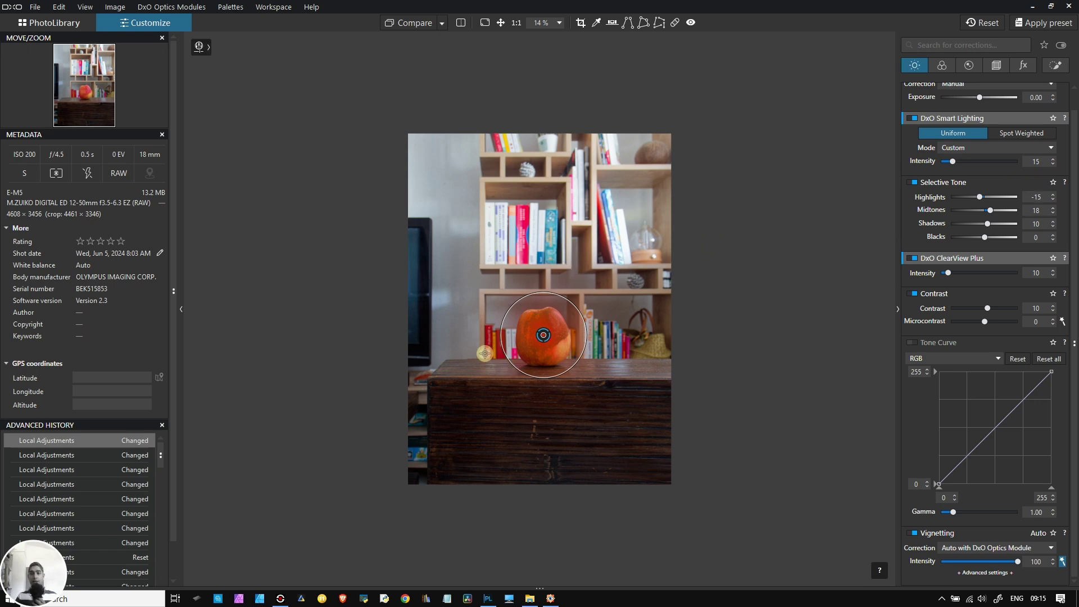
{"action": "scroll", "coordinate": [1004, 252], "scroll_direction": "up", "scroll_amount": 1}
{"action": "scroll", "coordinate": [1004, 251], "scroll_direction": "down", "scroll_amount": 1}
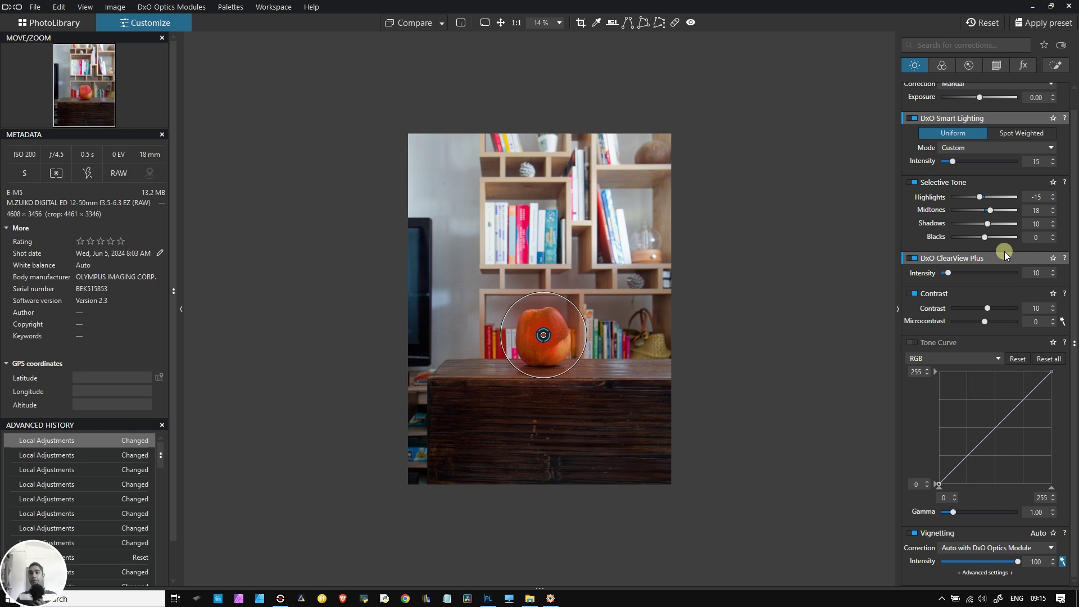
Step: Return to the local adjustments and set the control point's mask display to Black & White
{"action": "left_click", "coordinate": [1047, 69]}
{"action": "left_click", "coordinate": [1069, 263]}
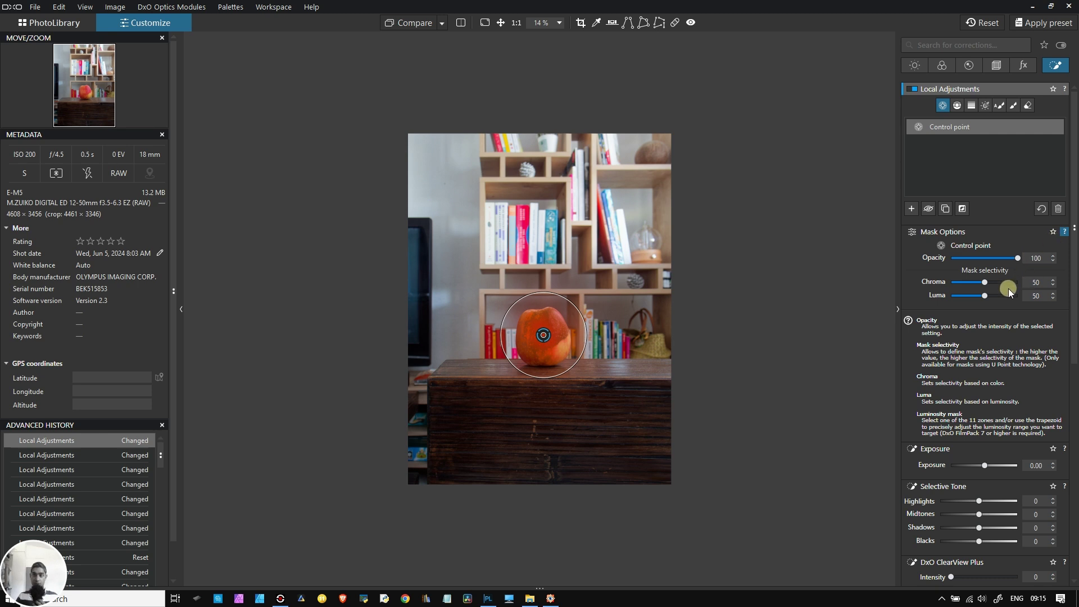
{"action": "scroll", "coordinate": [1009, 291], "scroll_direction": "down", "scroll_amount": 4}
{"action": "scroll", "coordinate": [1010, 290], "scroll_direction": "down", "scroll_amount": 9}
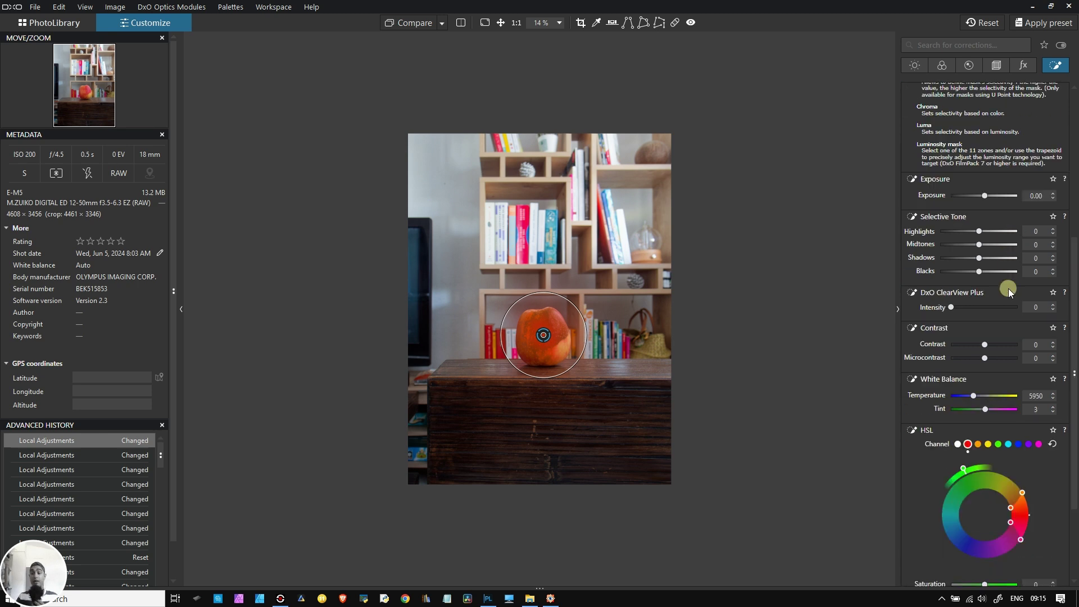
{"action": "scroll", "coordinate": [1012, 287], "scroll_direction": "down", "scroll_amount": 2}
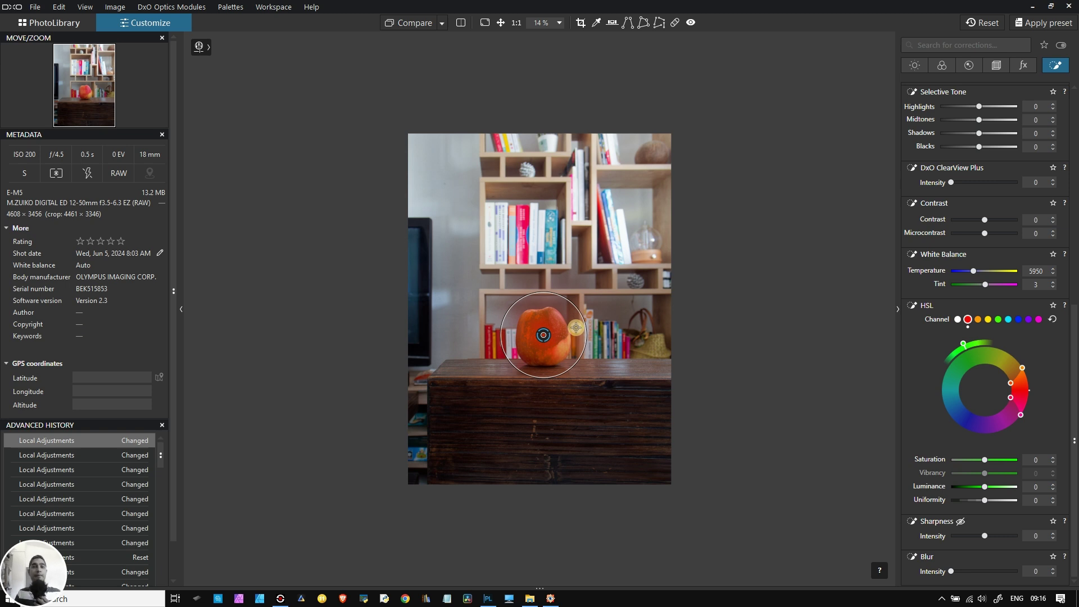
{"action": "left_click", "coordinate": [202, 49]}
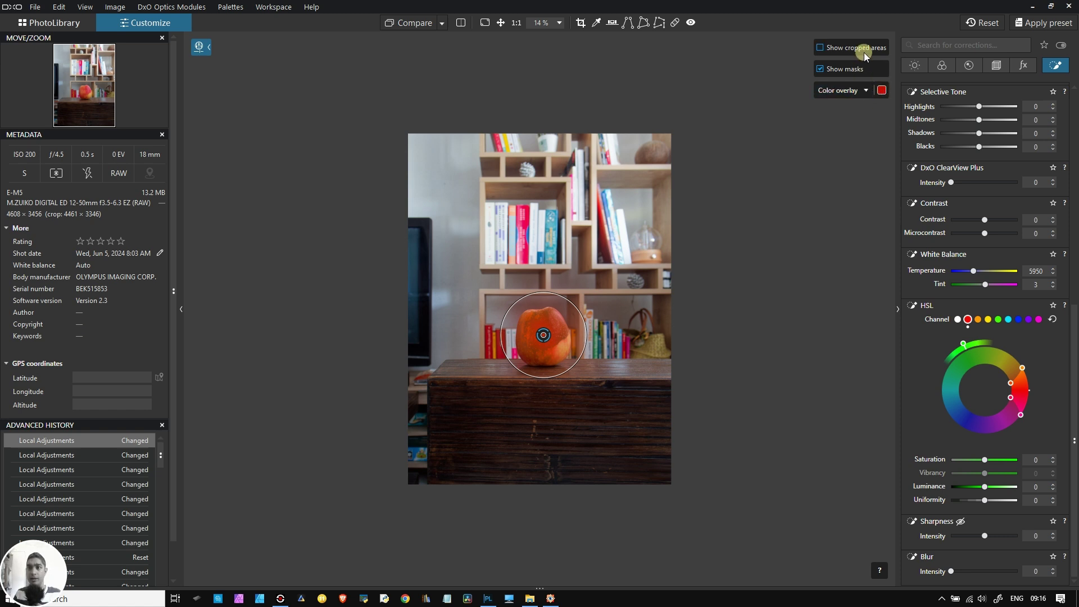
{"action": "left_click", "coordinate": [864, 91]}
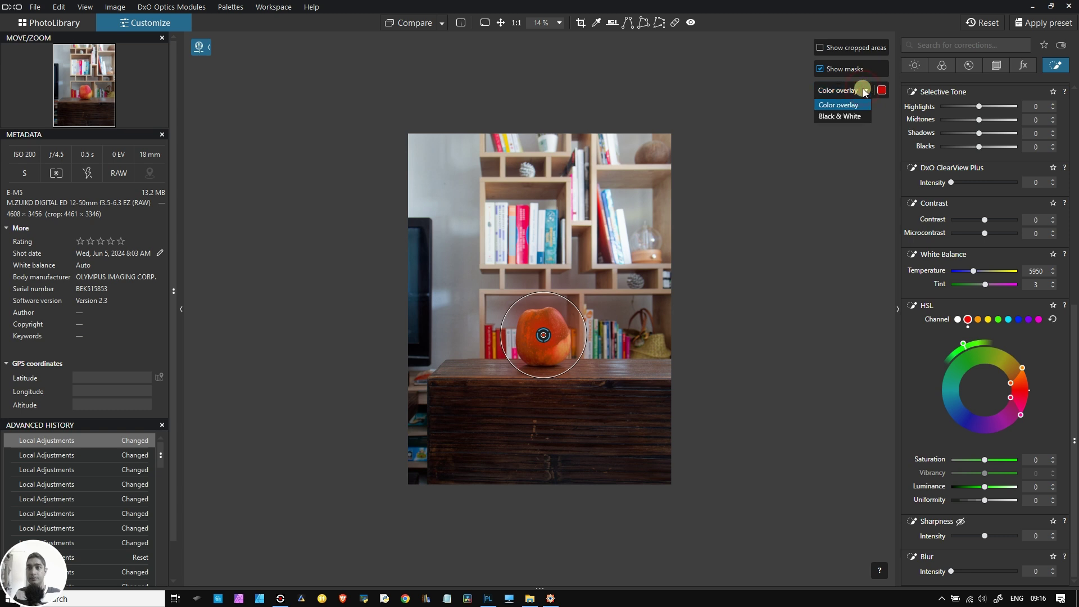
{"action": "left_click", "coordinate": [853, 115]}
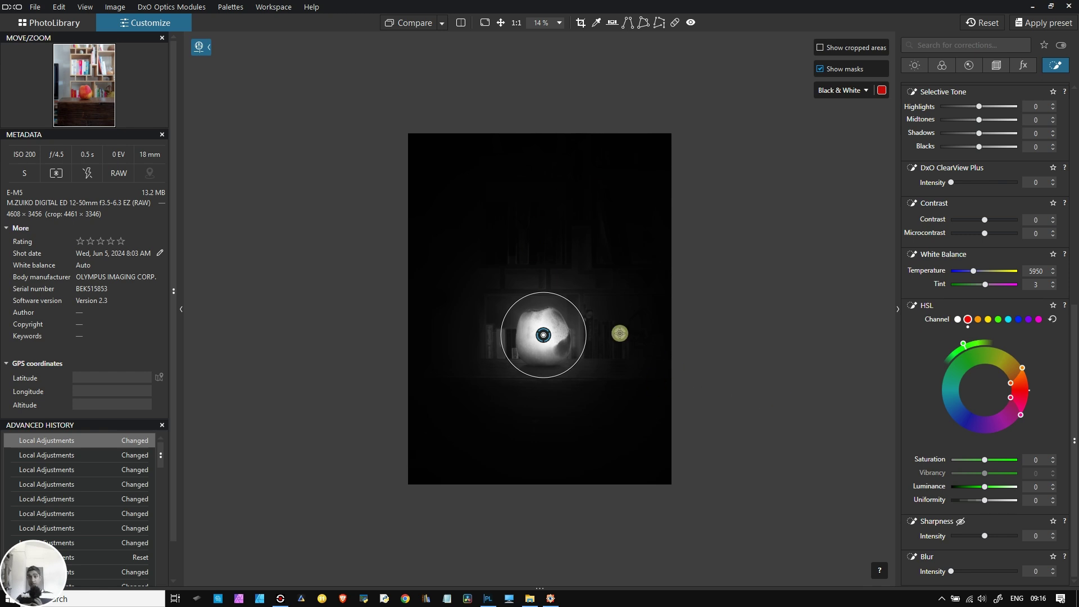
Step: Set the control point's Chroma mask selectivity to 85 while viewing its black-and-white mask on the apple up close
{"action": "scroll", "coordinate": [612, 332], "scroll_direction": "up", "scroll_amount": 4}
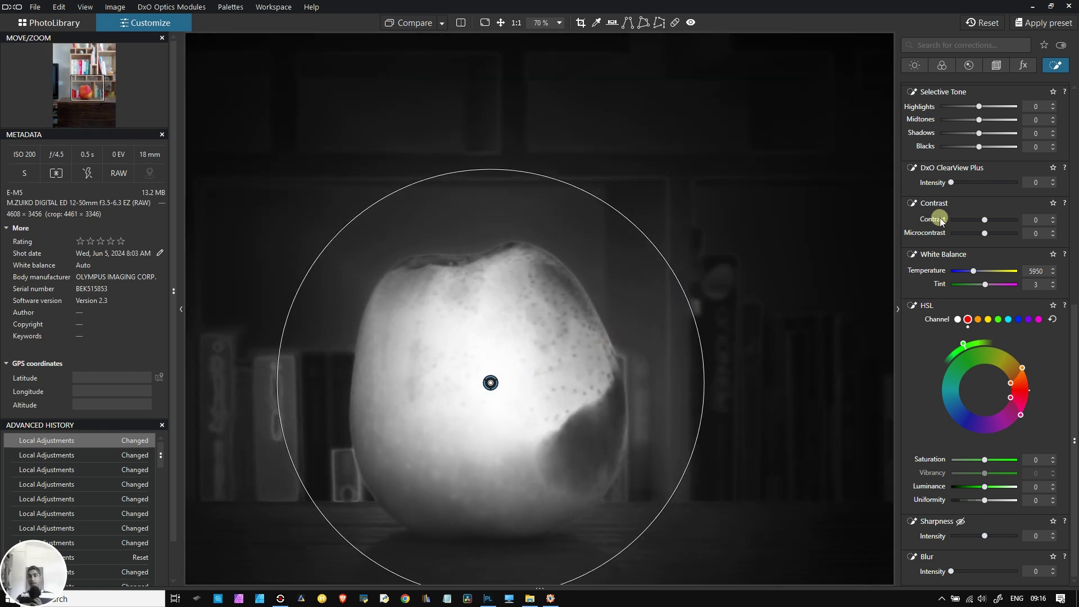
{"action": "scroll", "coordinate": [1018, 135], "scroll_direction": "up", "scroll_amount": 6}
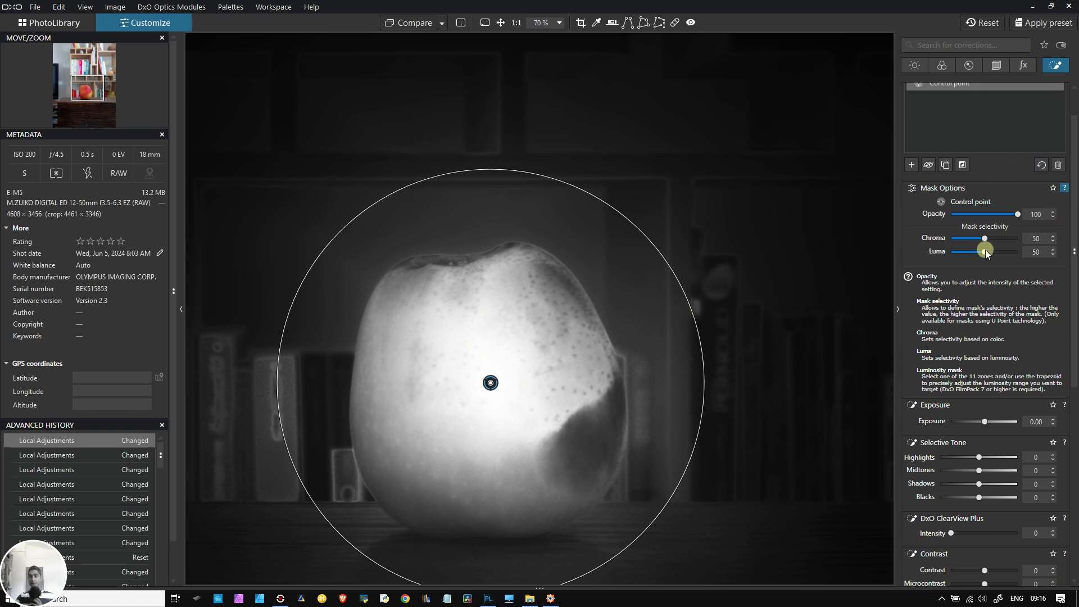
{"action": "left_click_drag", "start_coordinate": [984, 238], "coordinate": [1007, 244]}
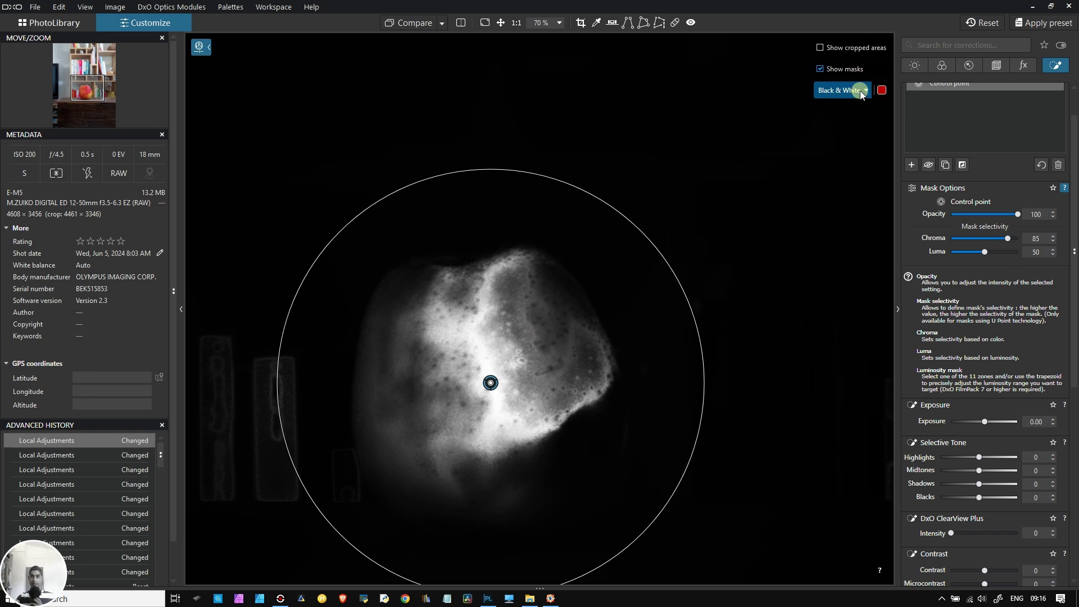
Step: Hide and show the control point again, and set its mask display to Color overlay
{"action": "left_click", "coordinate": [928, 164]}
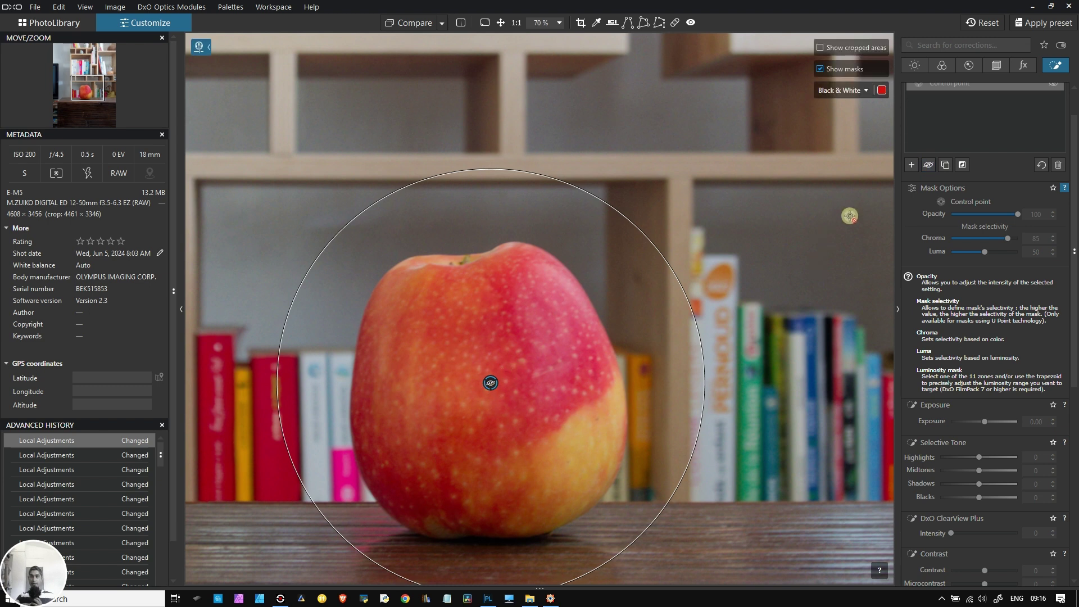
{"action": "left_click", "coordinate": [929, 164]}
{"action": "left_click", "coordinate": [858, 92]}
{"action": "left_click", "coordinate": [855, 104]}
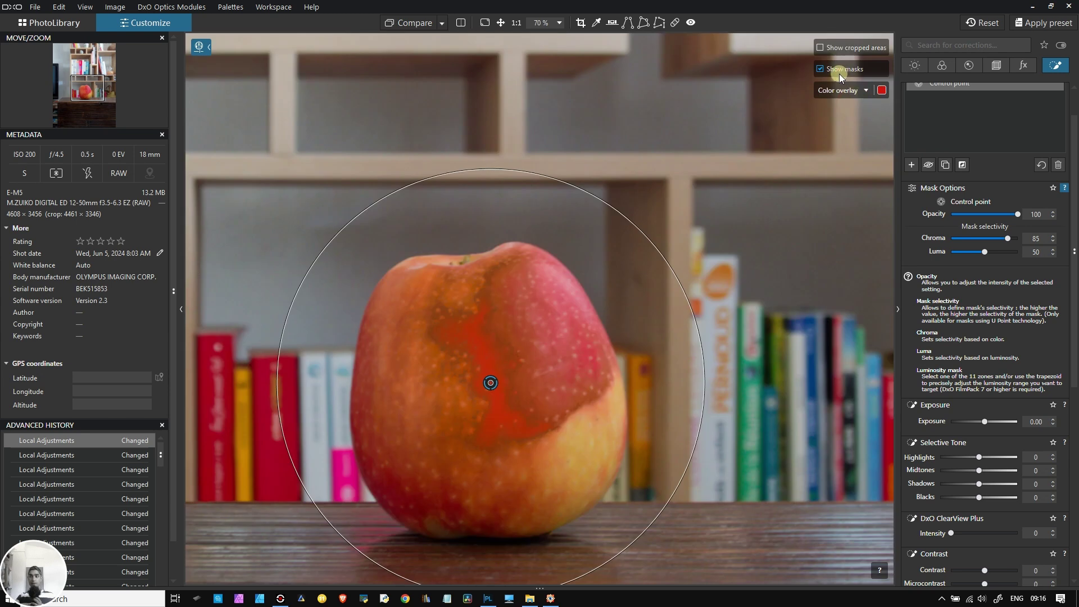
Step: Turn the mask overlay off and on repeatedly to compare the masked area with the local color change on the apple
{"action": "left_click", "coordinate": [819, 69]}
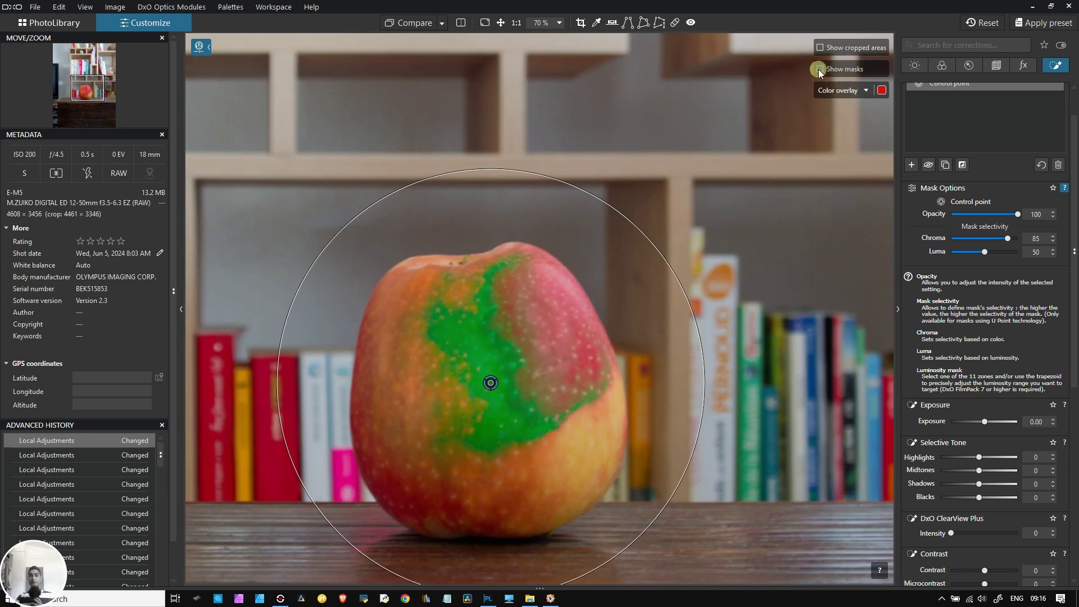
{"action": "left_click", "coordinate": [819, 69]}
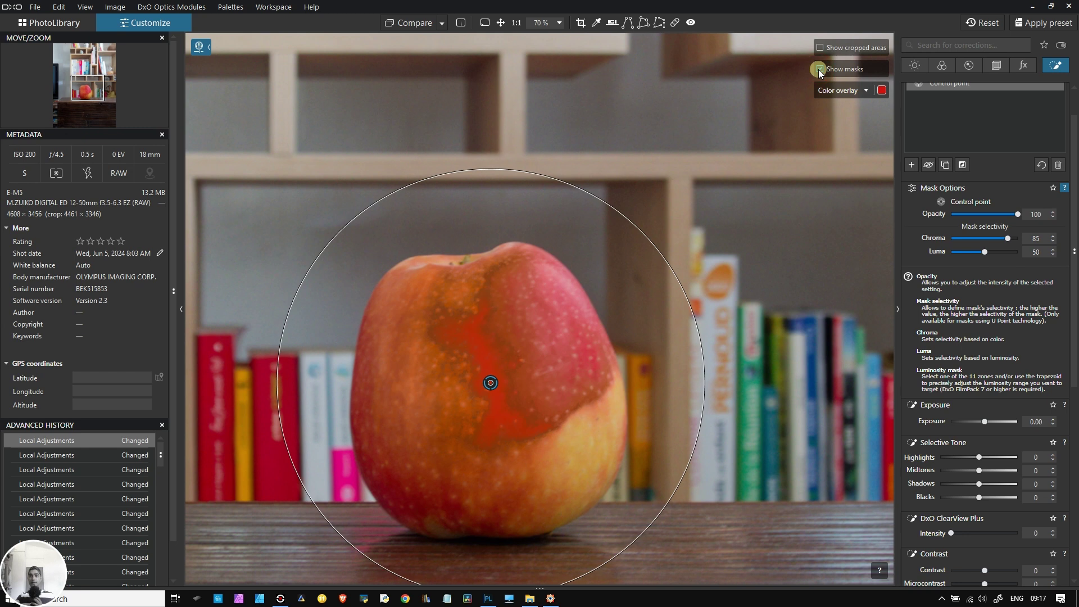
{"action": "left_click", "coordinate": [819, 69]}
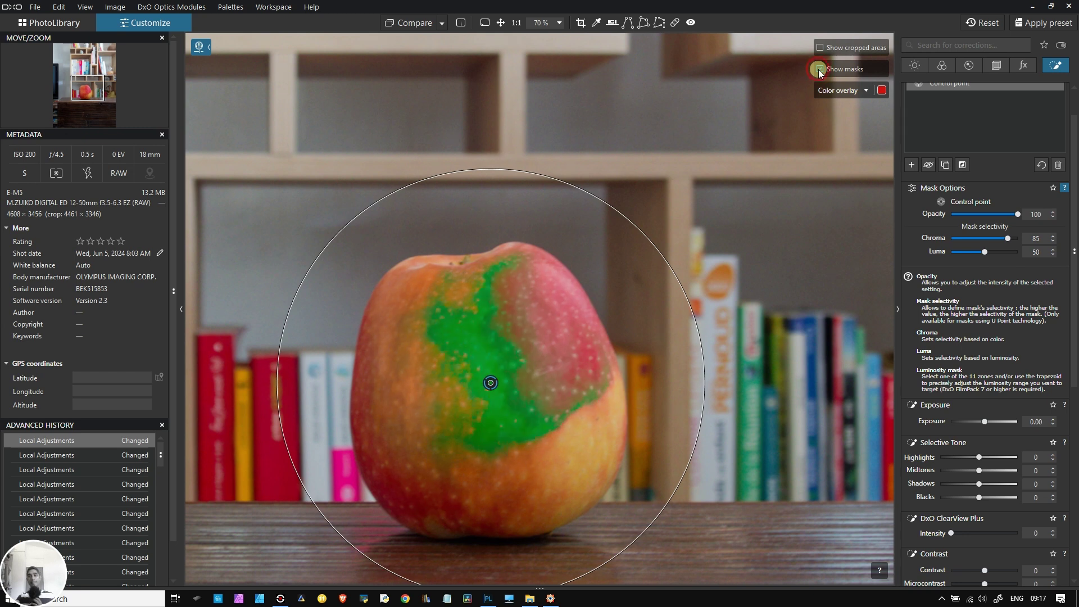
{"action": "left_click", "coordinate": [819, 69]}
{"action": "left_click", "coordinate": [819, 69]}
{"action": "left_click", "coordinate": [819, 69]}
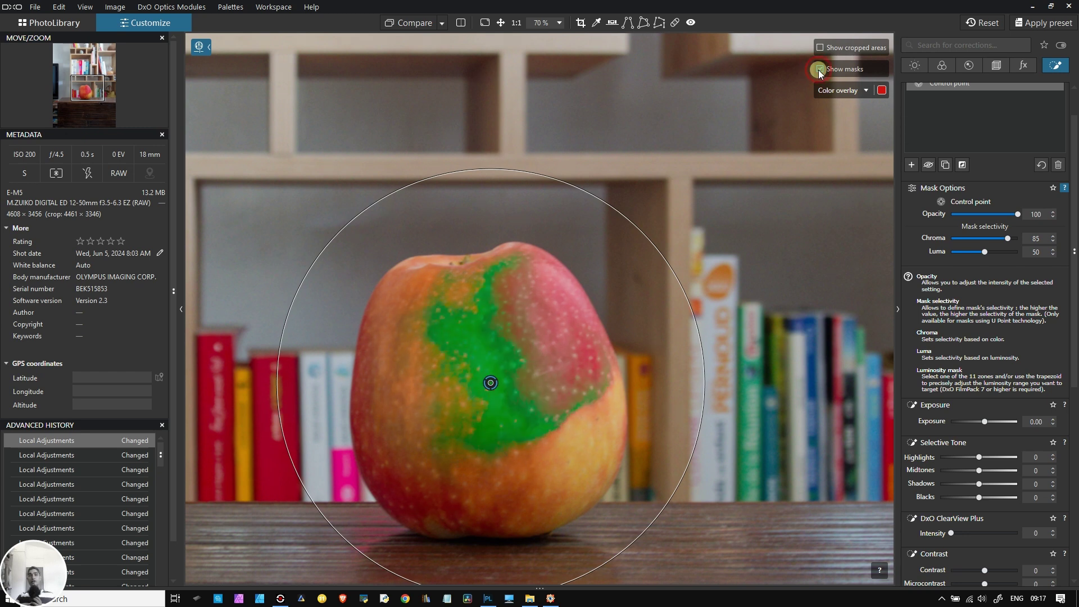
Step: Toggle the collapsible local mask tool control, and look through the control point's local corrections down to HSL
{"action": "left_click", "coordinate": [200, 48]}
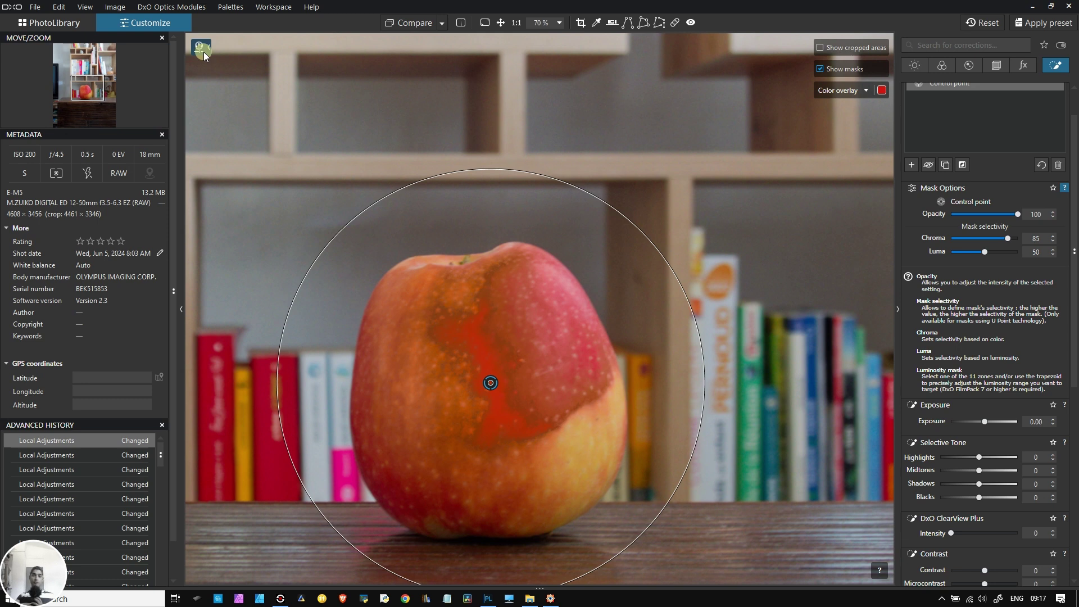
{"action": "left_click", "coordinate": [210, 48]}
{"action": "left_click", "coordinate": [211, 47]}
{"action": "left_click", "coordinate": [210, 47]}
{"action": "right_click", "coordinate": [211, 47]}
{"action": "scroll", "coordinate": [1034, 353], "scroll_direction": "down", "scroll_amount": 2}
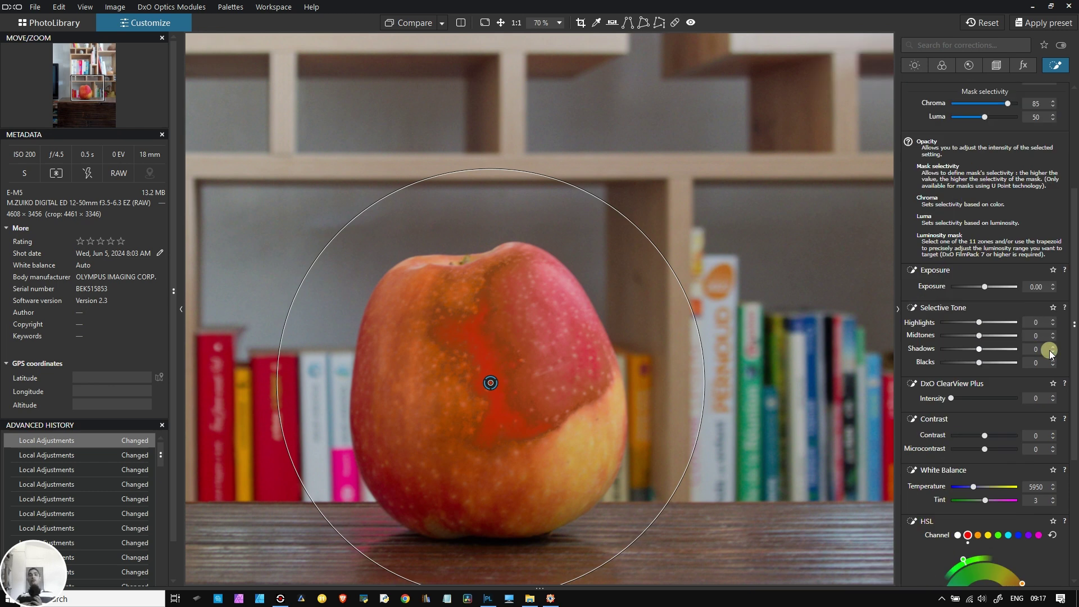
{"action": "scroll", "coordinate": [1050, 350], "scroll_direction": "down", "scroll_amount": 2}
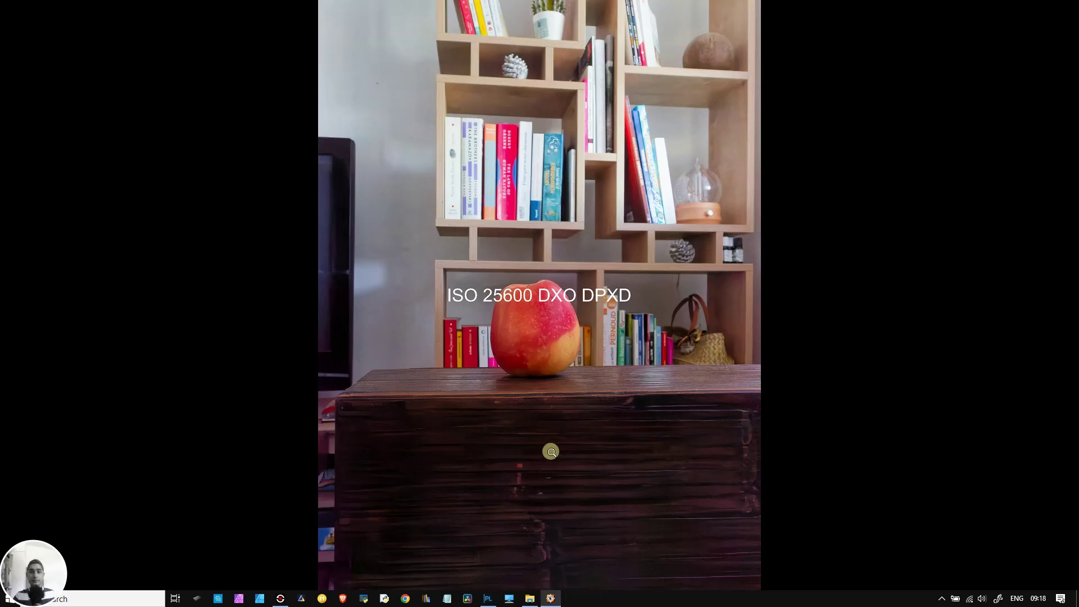
Step: In the image viewer, compare the exported ISO 25600 photos and inspect the apple and shelves in the DXO DPXD version up close
{"action": "key", "text": "Right"}
{"action": "key", "text": "Left"}
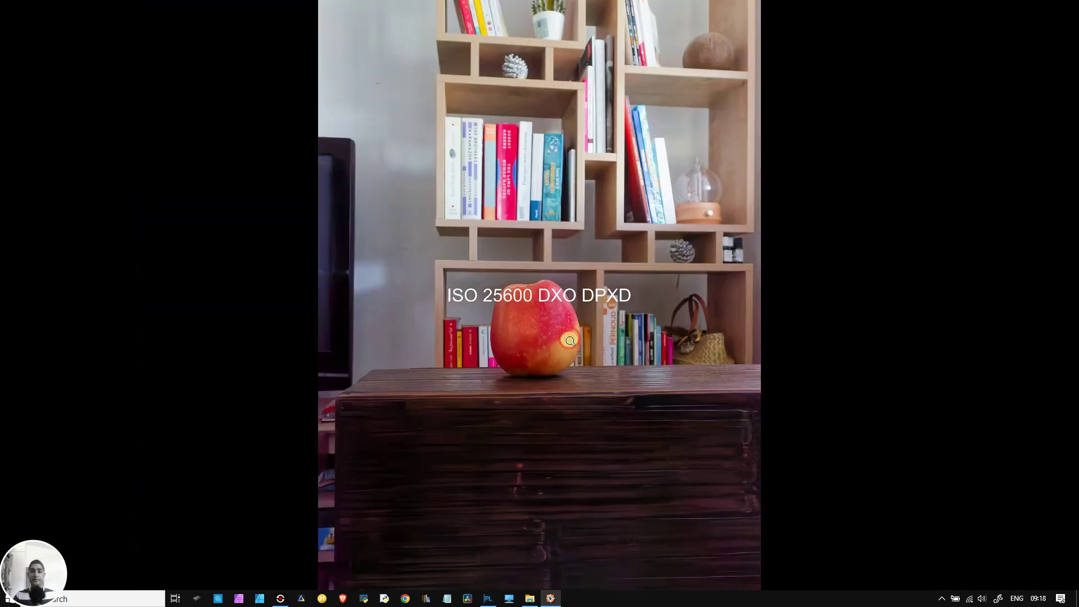
{"action": "left_click", "coordinate": [569, 340]}
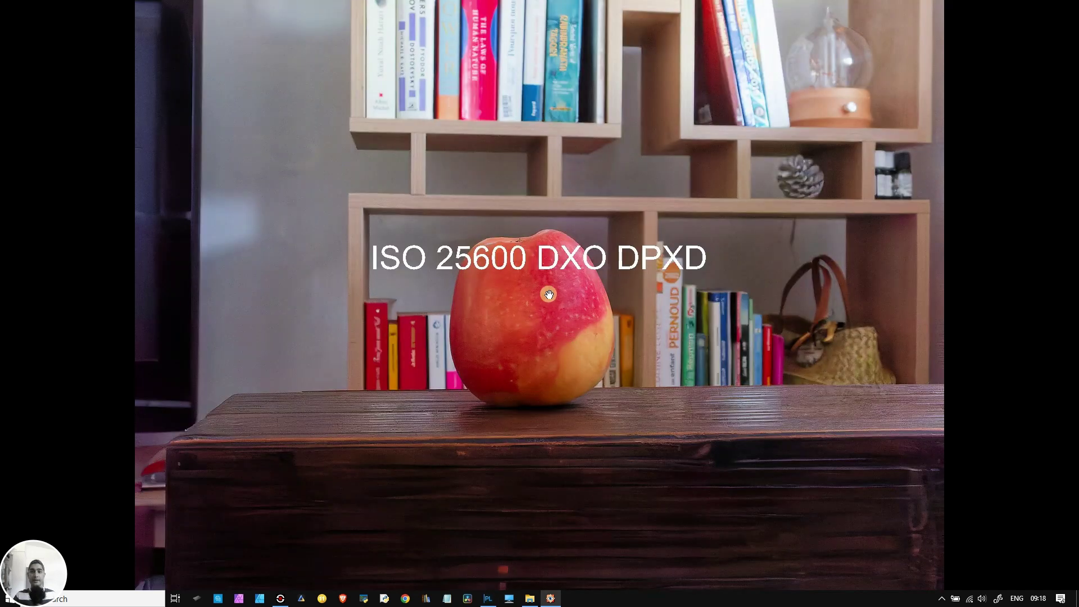
{"action": "left_click_drag", "start_coordinate": [563, 301], "coordinate": [571, 457]}
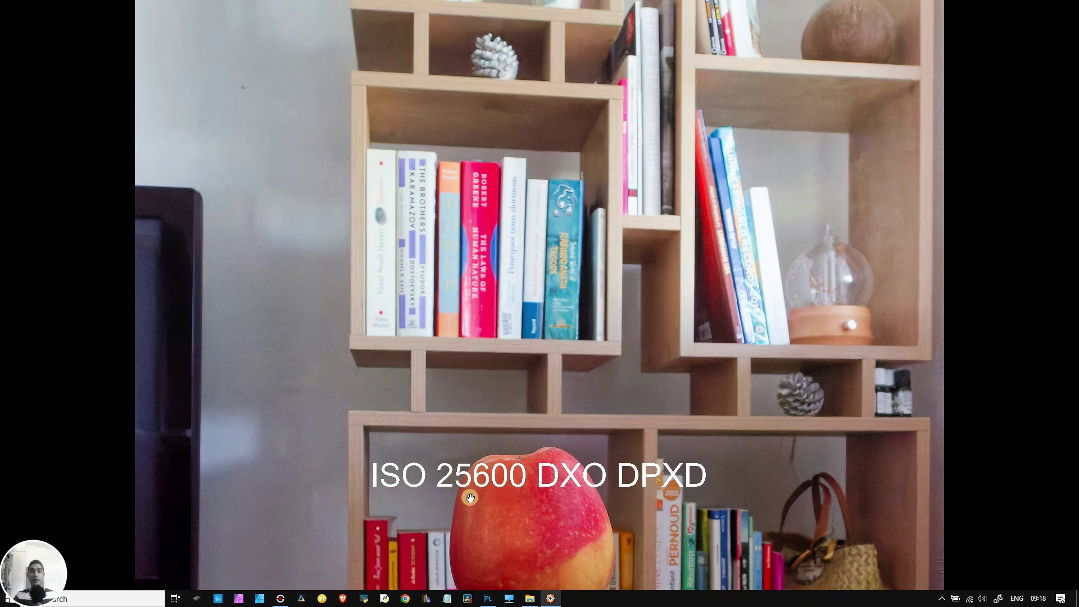
{"action": "left_click_drag", "start_coordinate": [543, 511], "coordinate": [547, 422]}
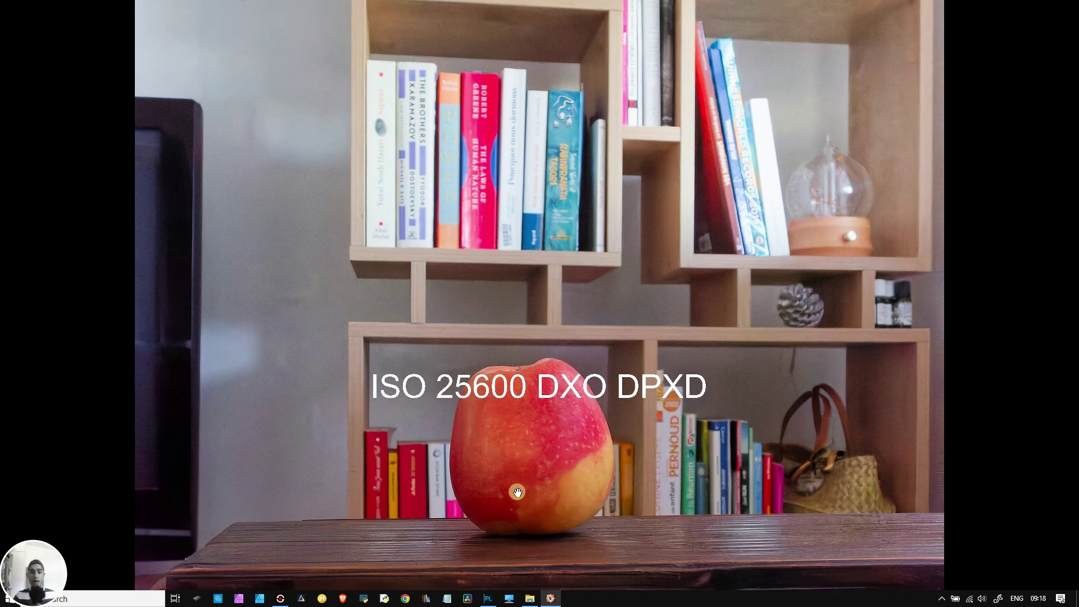
{"action": "left_click_drag", "start_coordinate": [436, 512], "coordinate": [498, 408]}
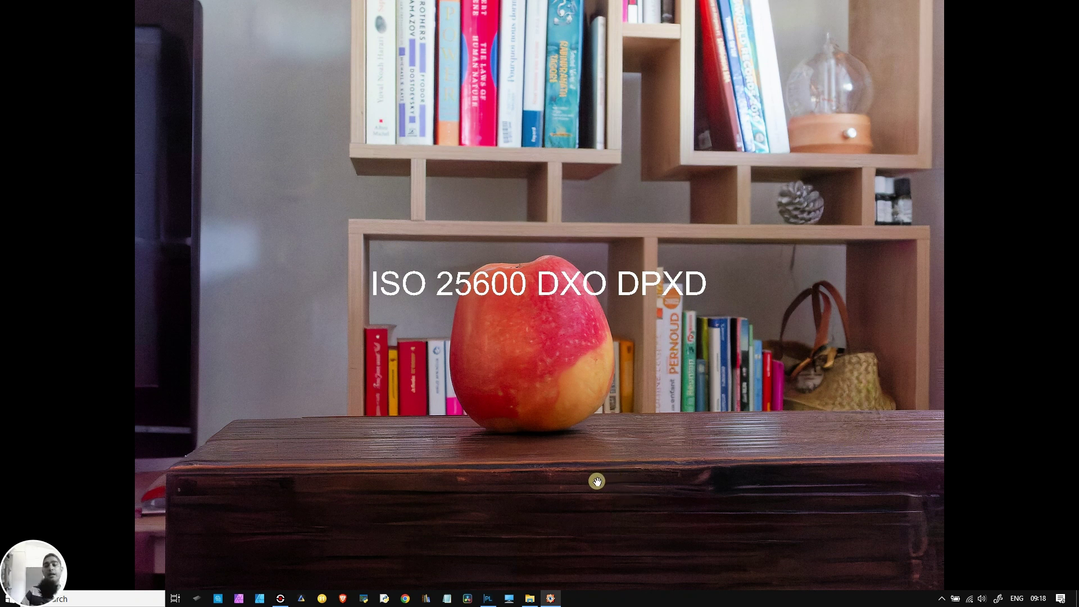
Step: Inspect the noise in the ISO 25600 DXO HQ photo up close and return to the DXO DPXD version
{"action": "key", "text": "Right"}
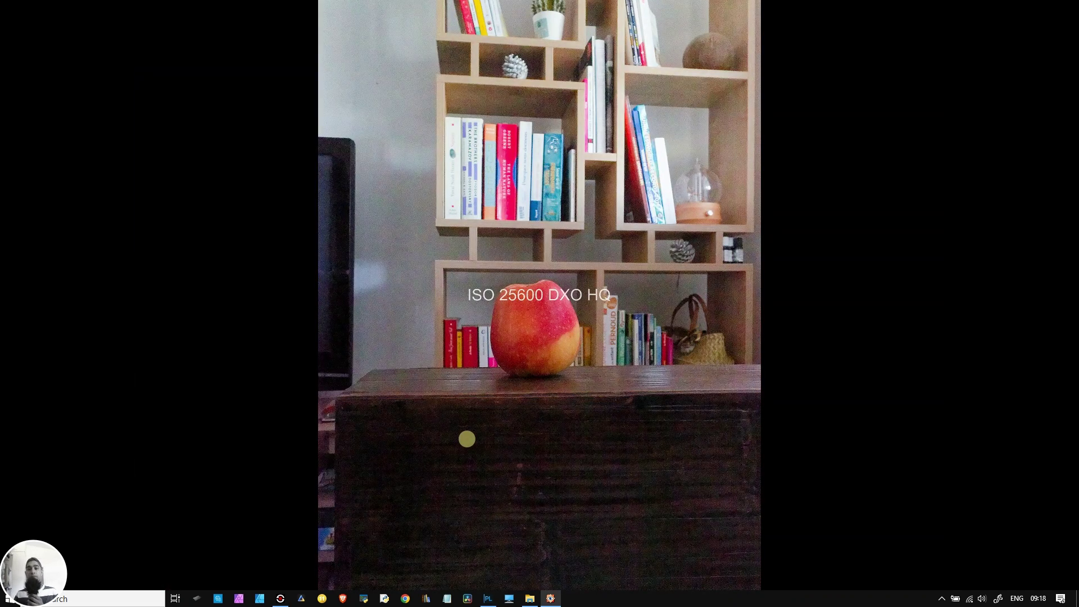
{"action": "left_click", "coordinate": [516, 328]}
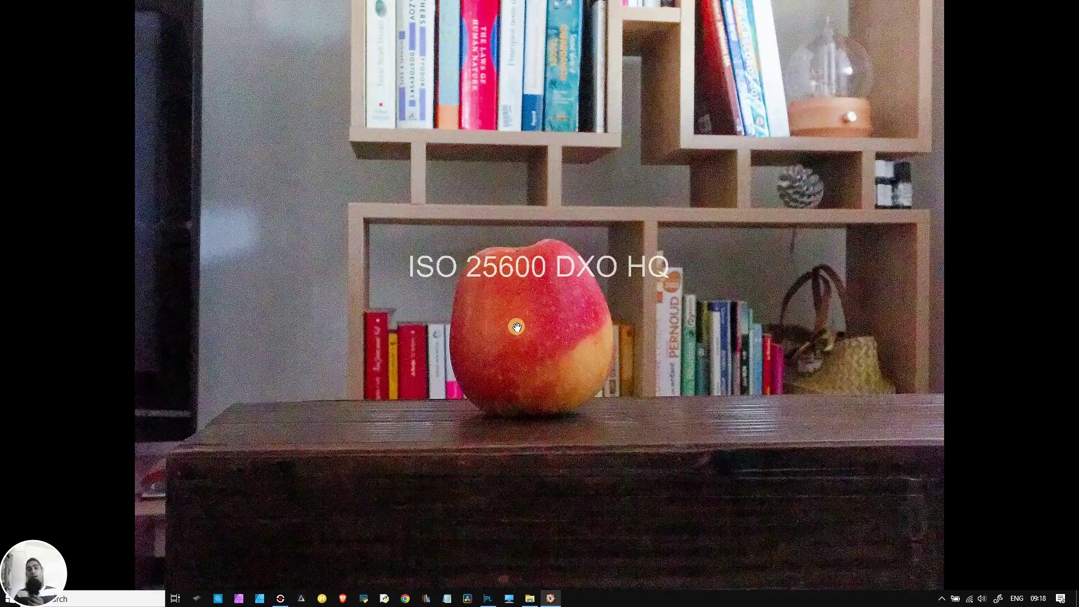
{"action": "left_click", "coordinate": [516, 328]}
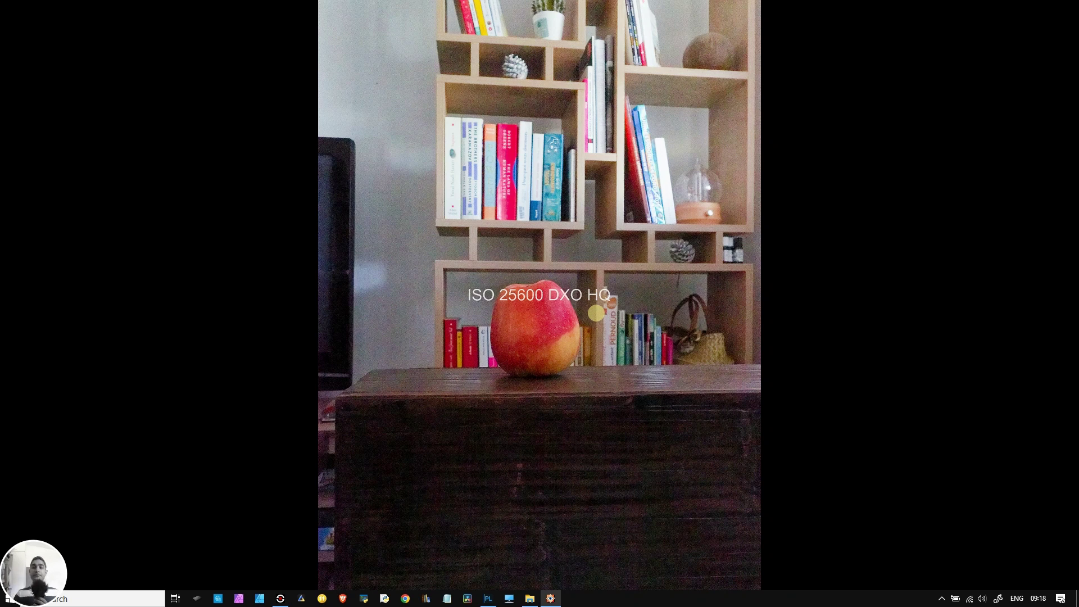
{"action": "key", "text": "Right"}
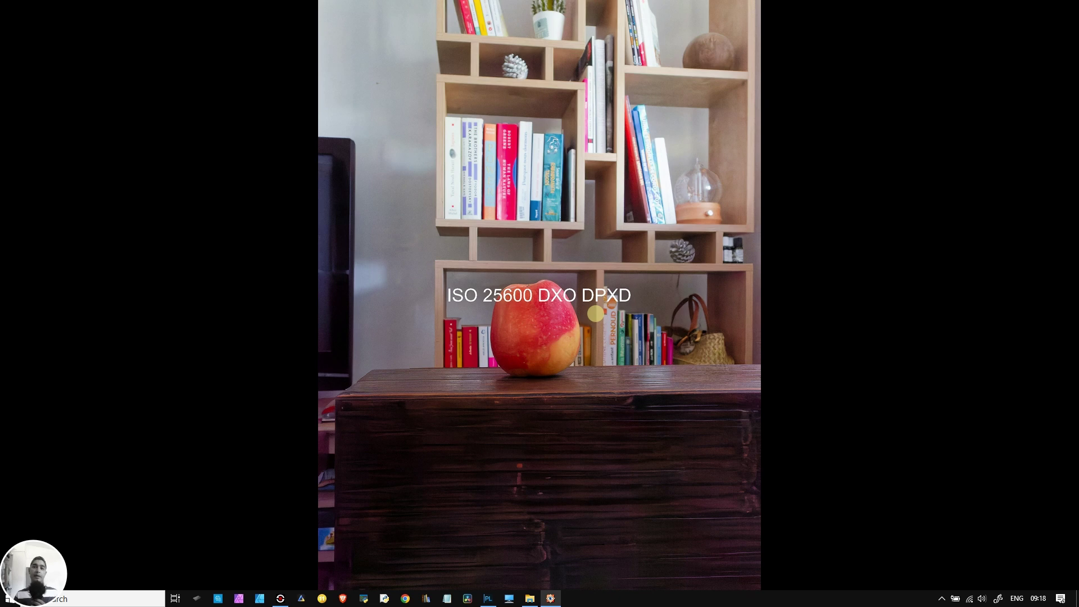
Step: Switch to DxO PhotoLab, minimize it, and close the image viewer and the remaining open window to return to the desktop
{"action": "left_click", "coordinate": [487, 599]}
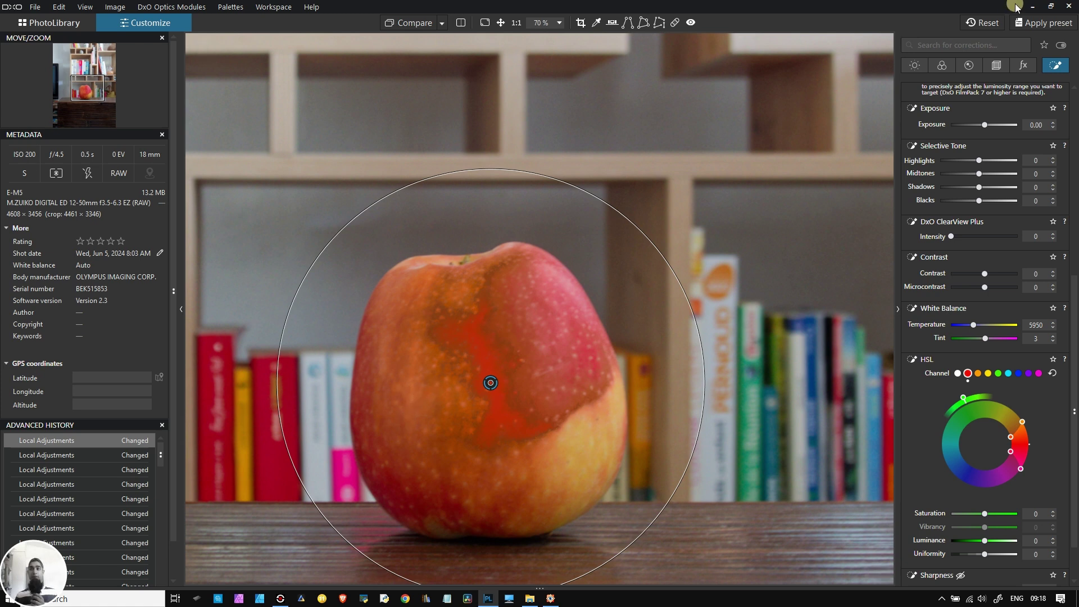
{"action": "left_click", "coordinate": [1033, 7]}
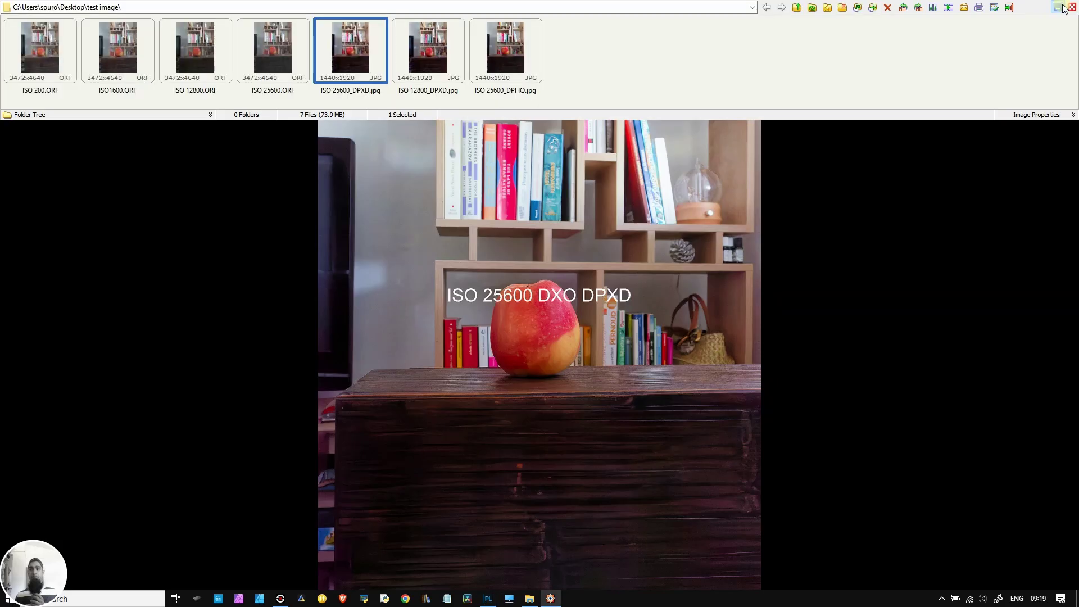
{"action": "left_click", "coordinate": [1065, 6]}
{"action": "left_click", "coordinate": [1066, 6]}
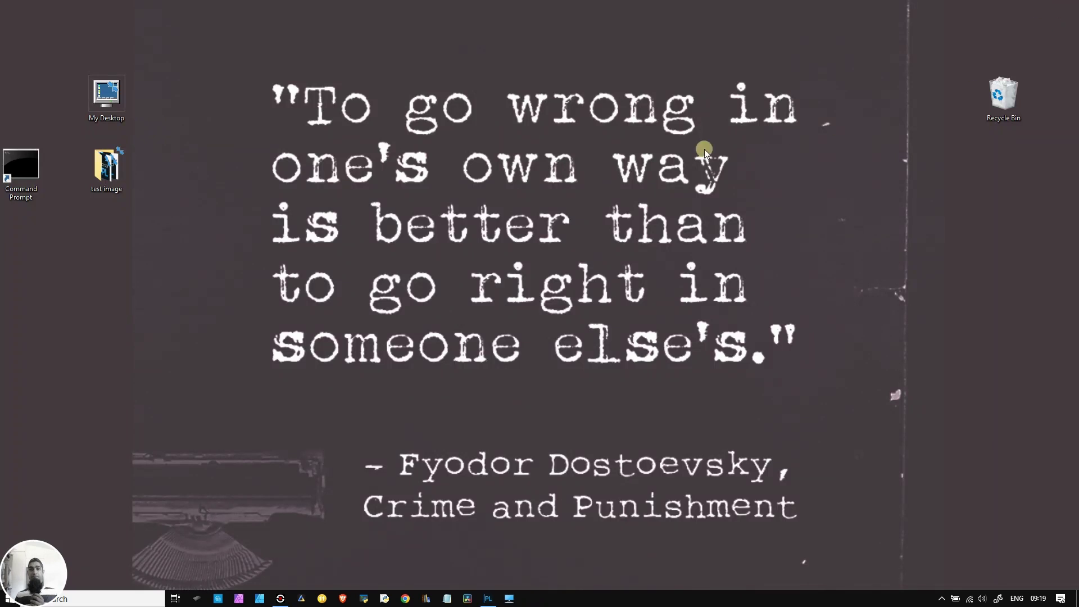